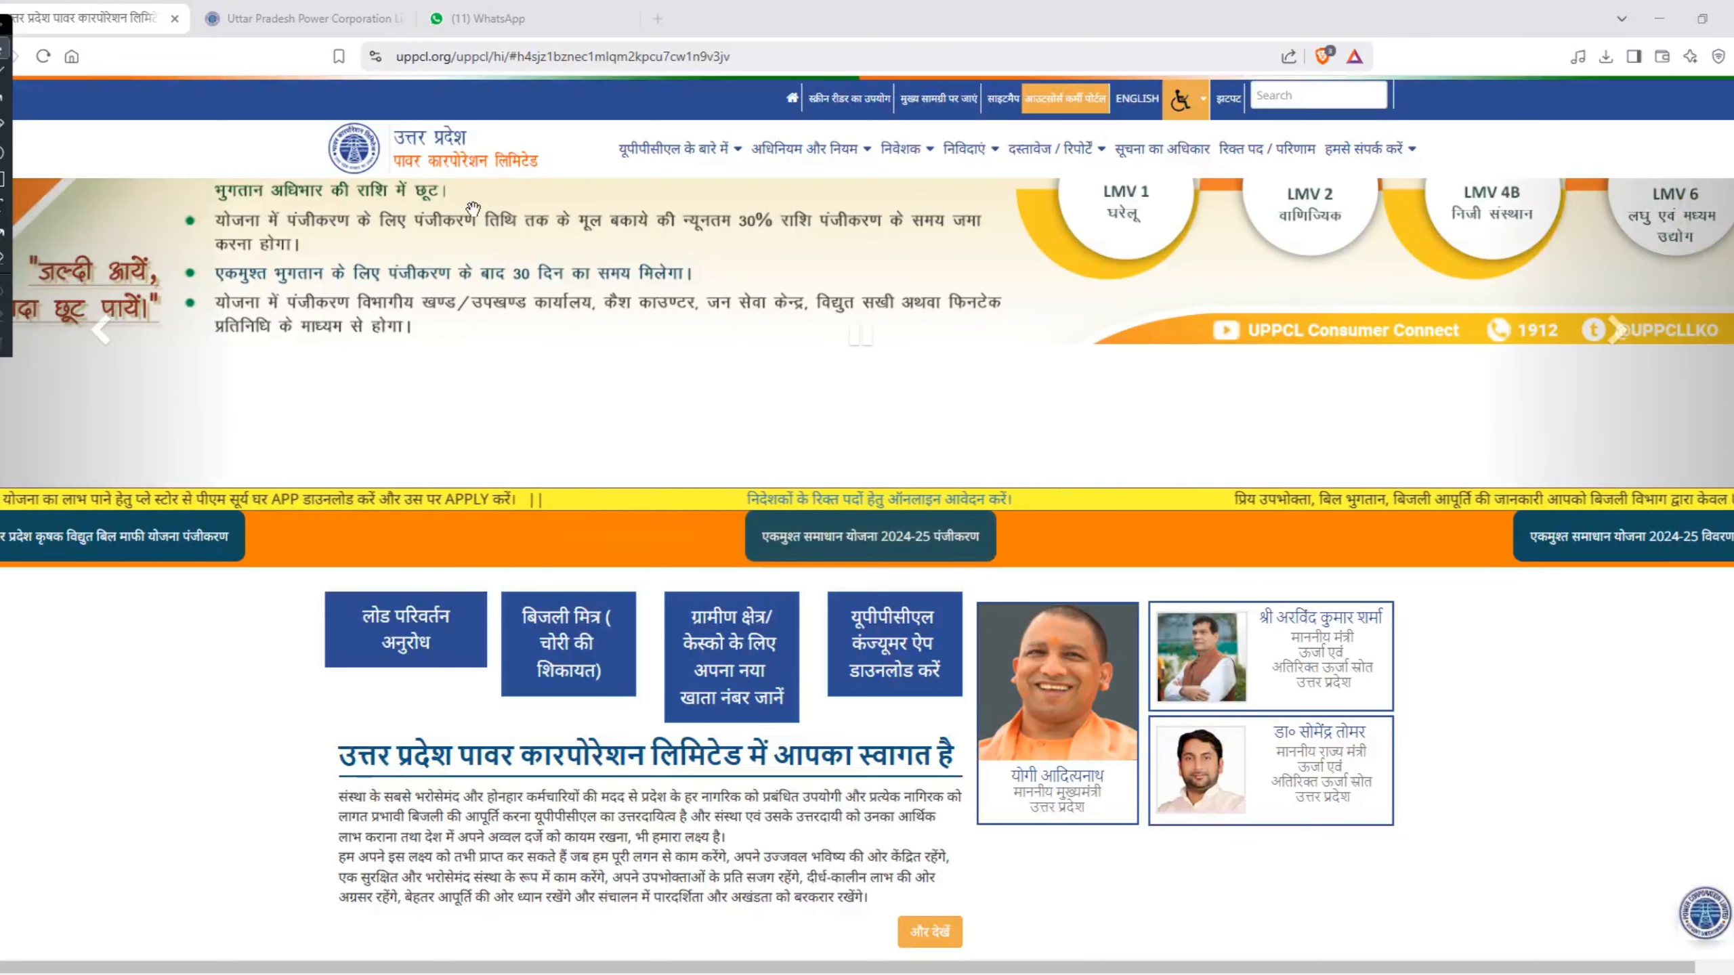
# Step: Locate the connection services section on the UPPCL home page and switch to the Jhatpat Connection registration page
pyautogui.scroll(-2, 674, 411)
pyautogui.scroll(-5, 674, 411)
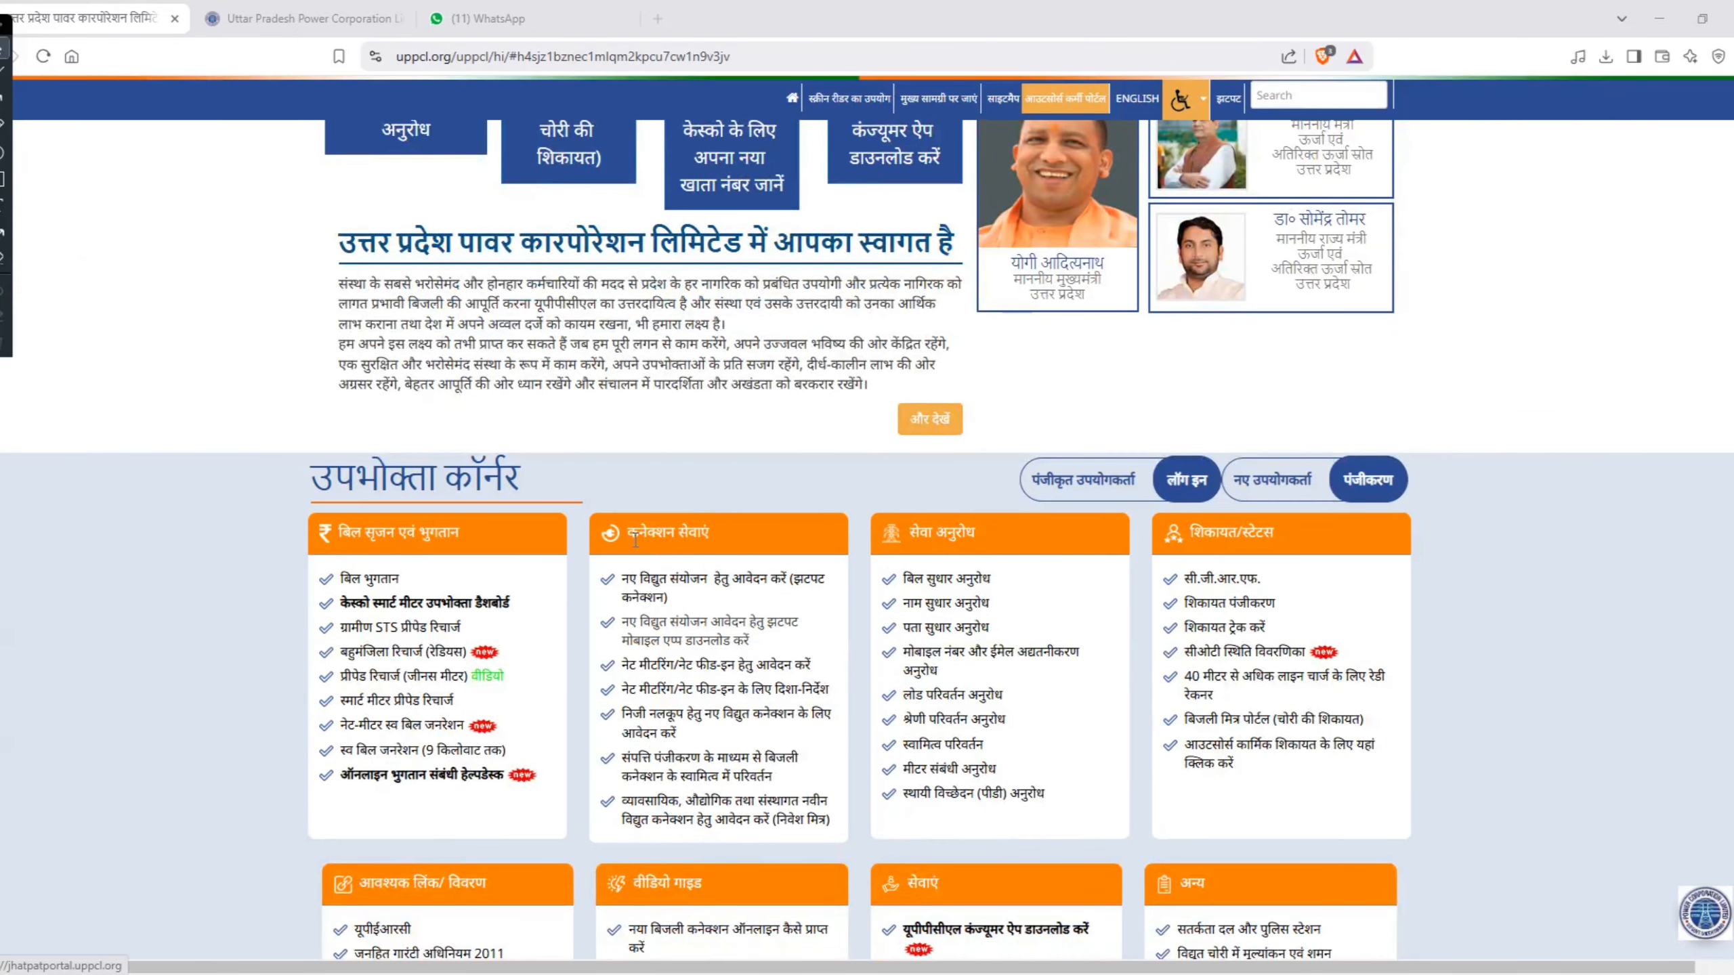
pyautogui.moveTo(627, 532); pyautogui.dragTo(722, 536)
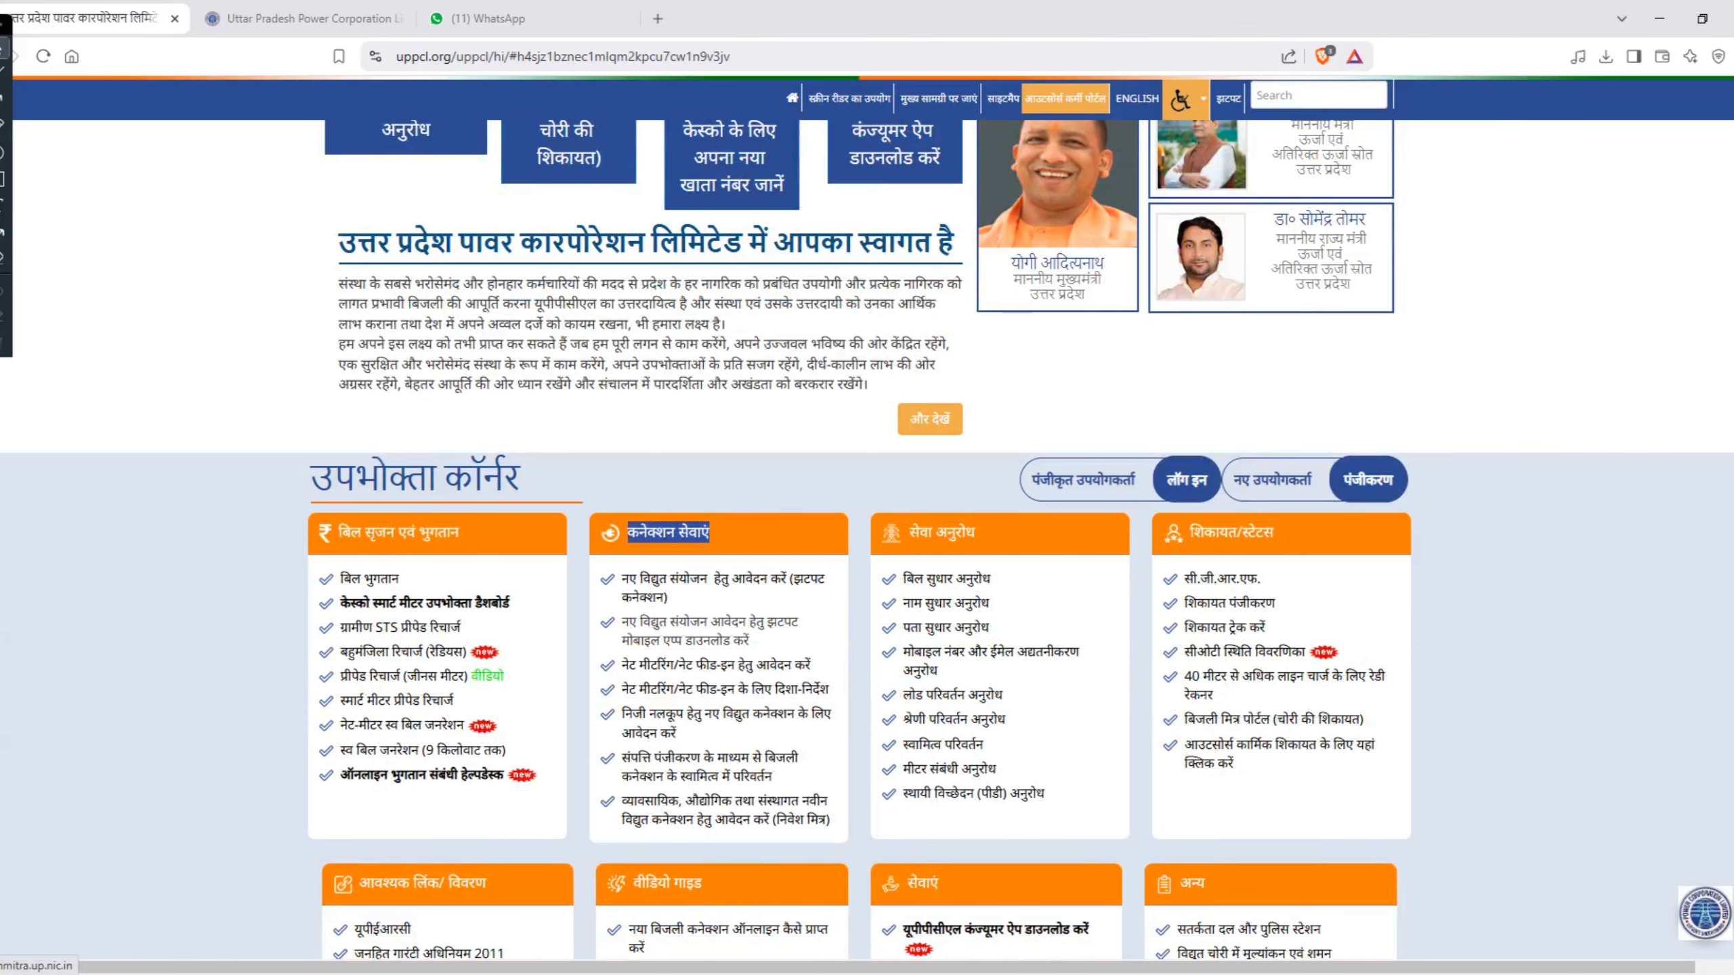
pyautogui.click(490, 974)
pyautogui.click(594, 908)
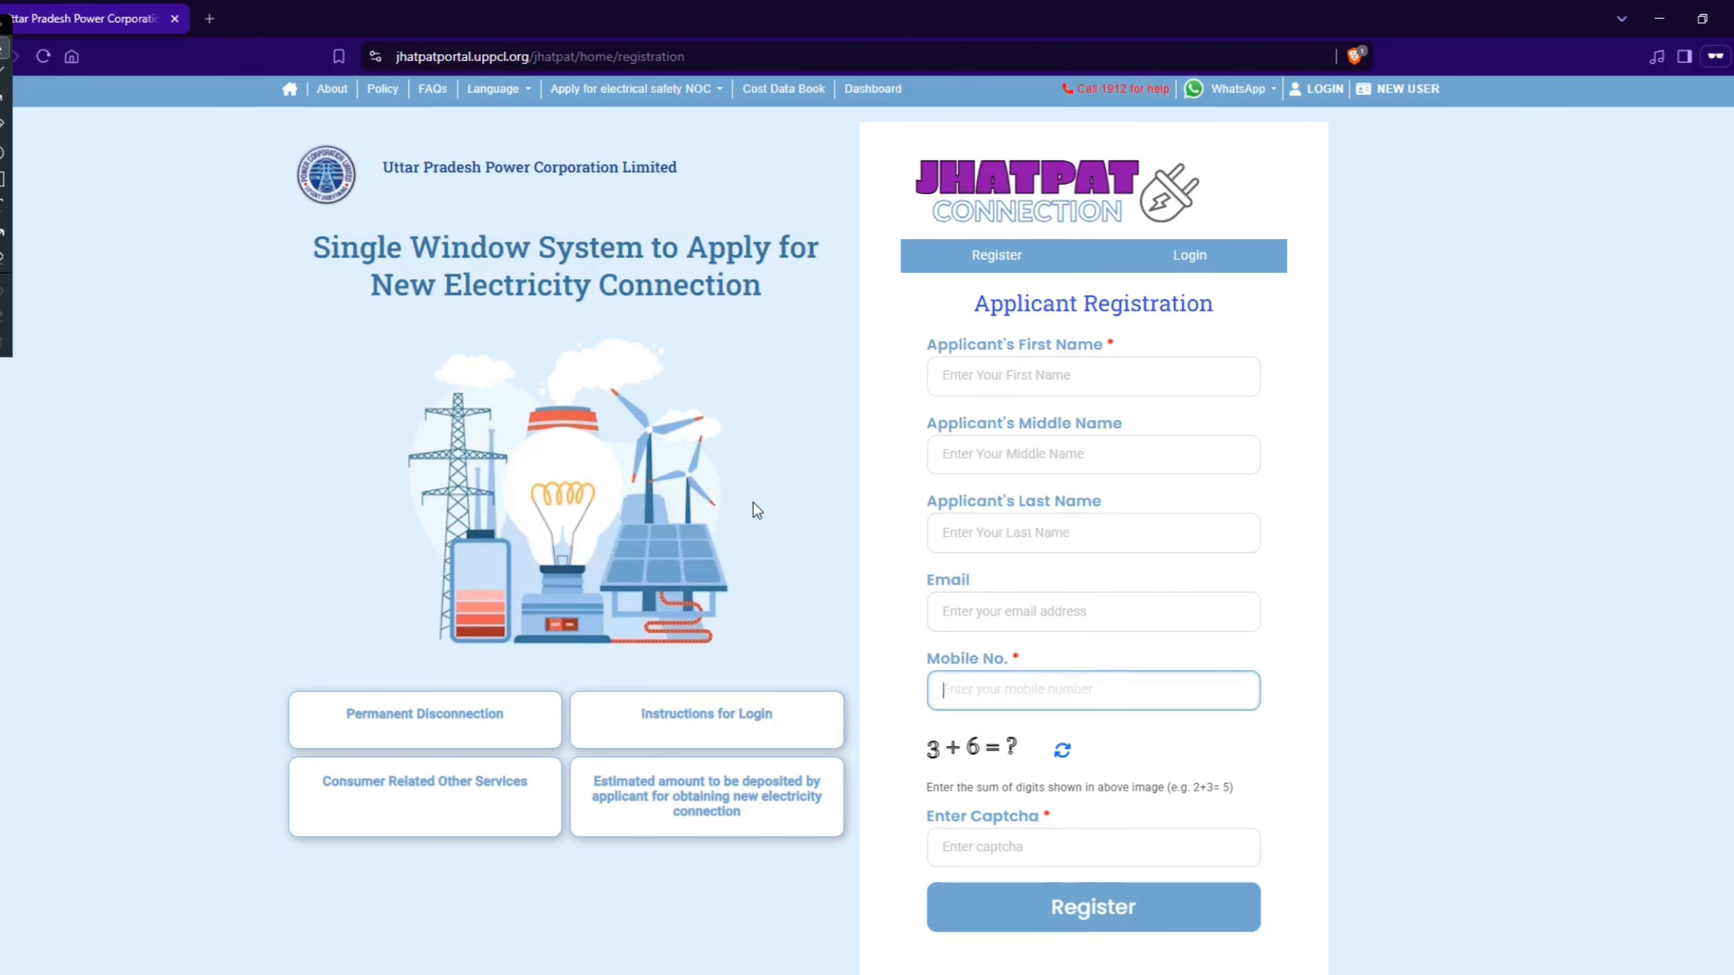
# Step: Review the Applicant Registration form, including the first, middle and last name, email and mobile number fields
pyautogui.scroll(-2, 753, 503)
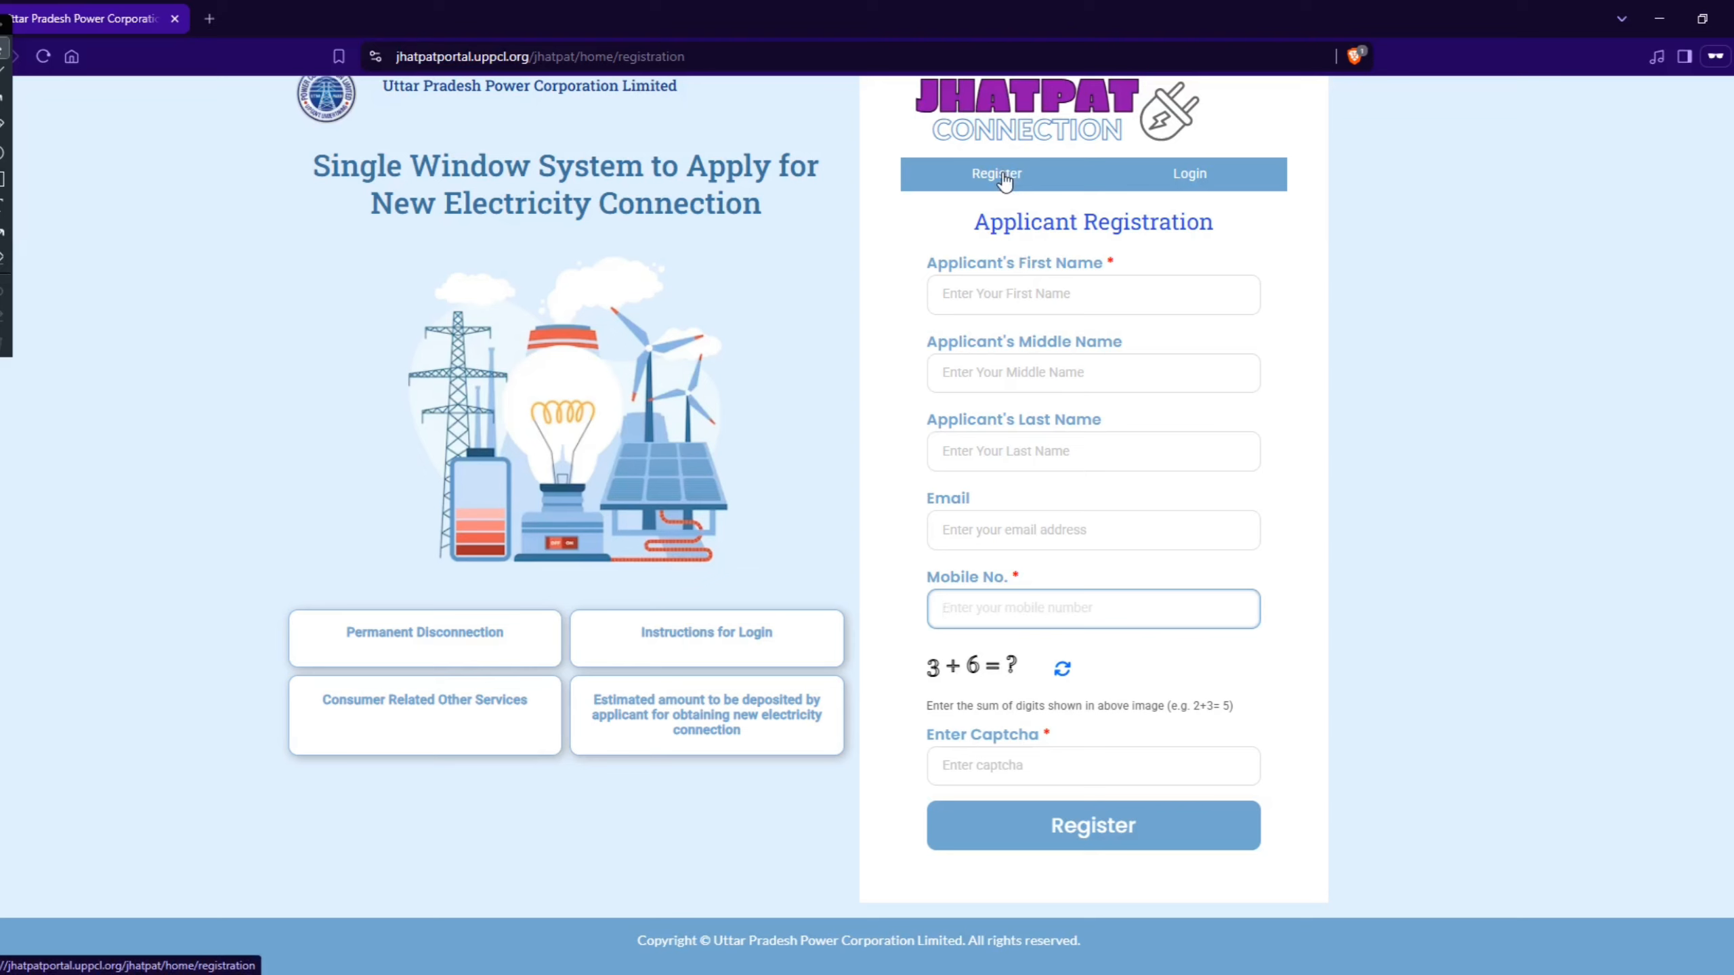
pyautogui.moveTo(974, 223); pyautogui.dragTo(1215, 223)
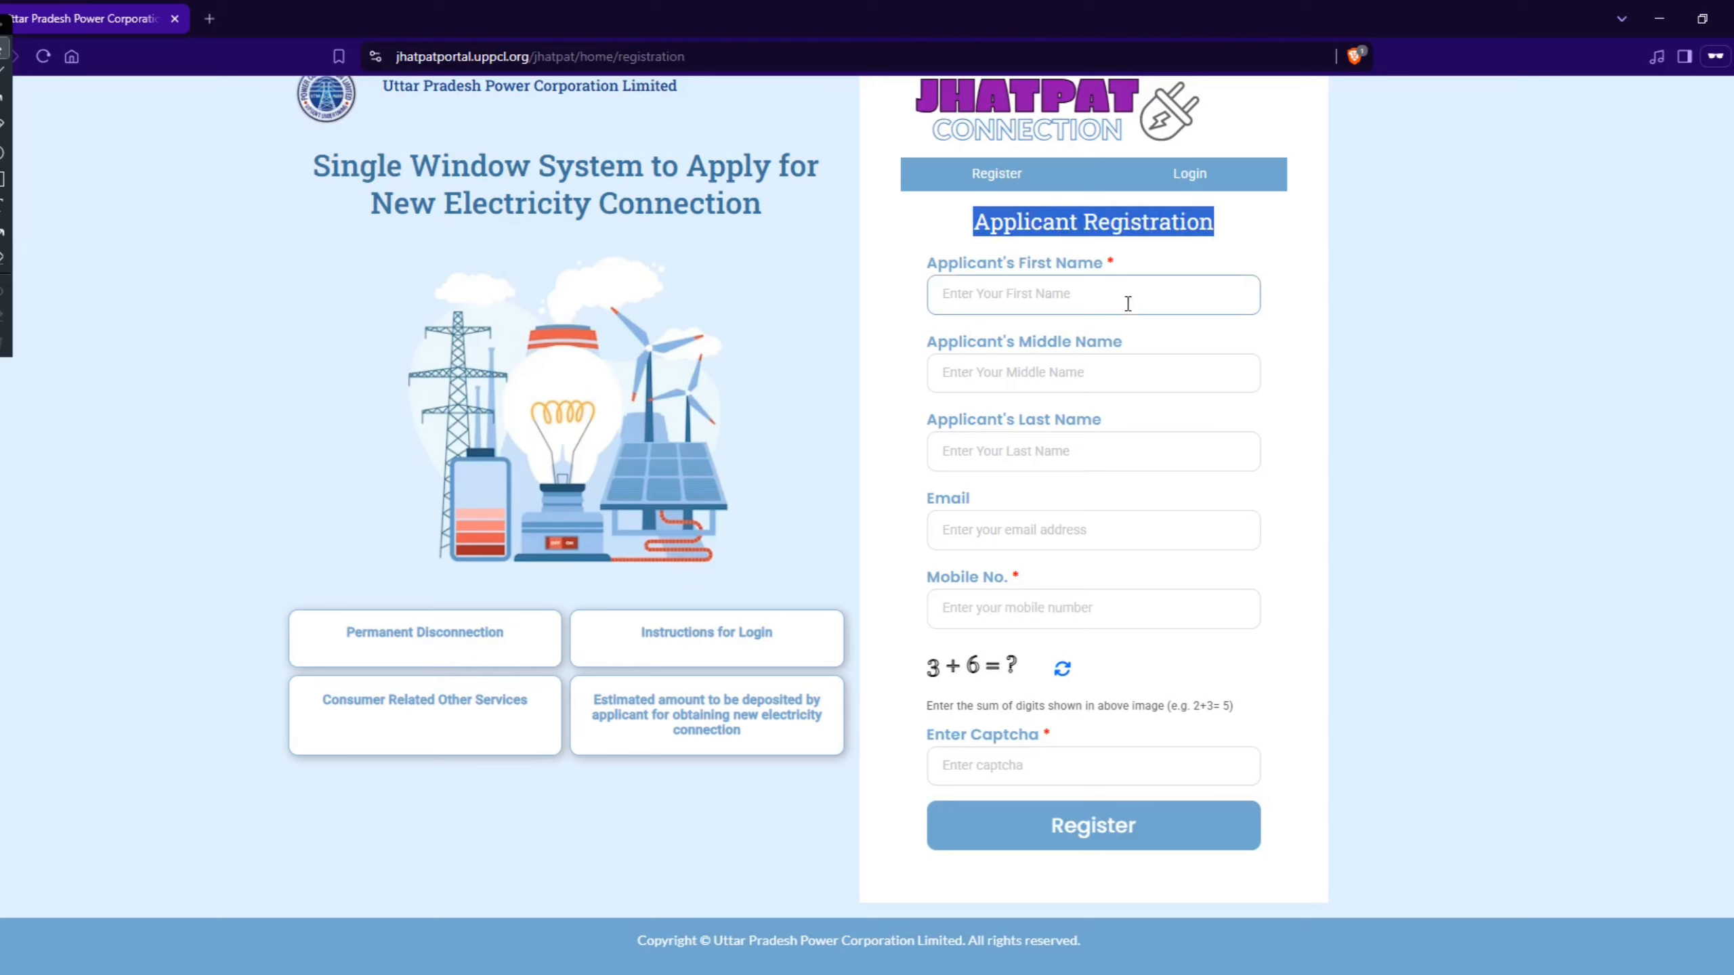
pyautogui.click(928, 271)
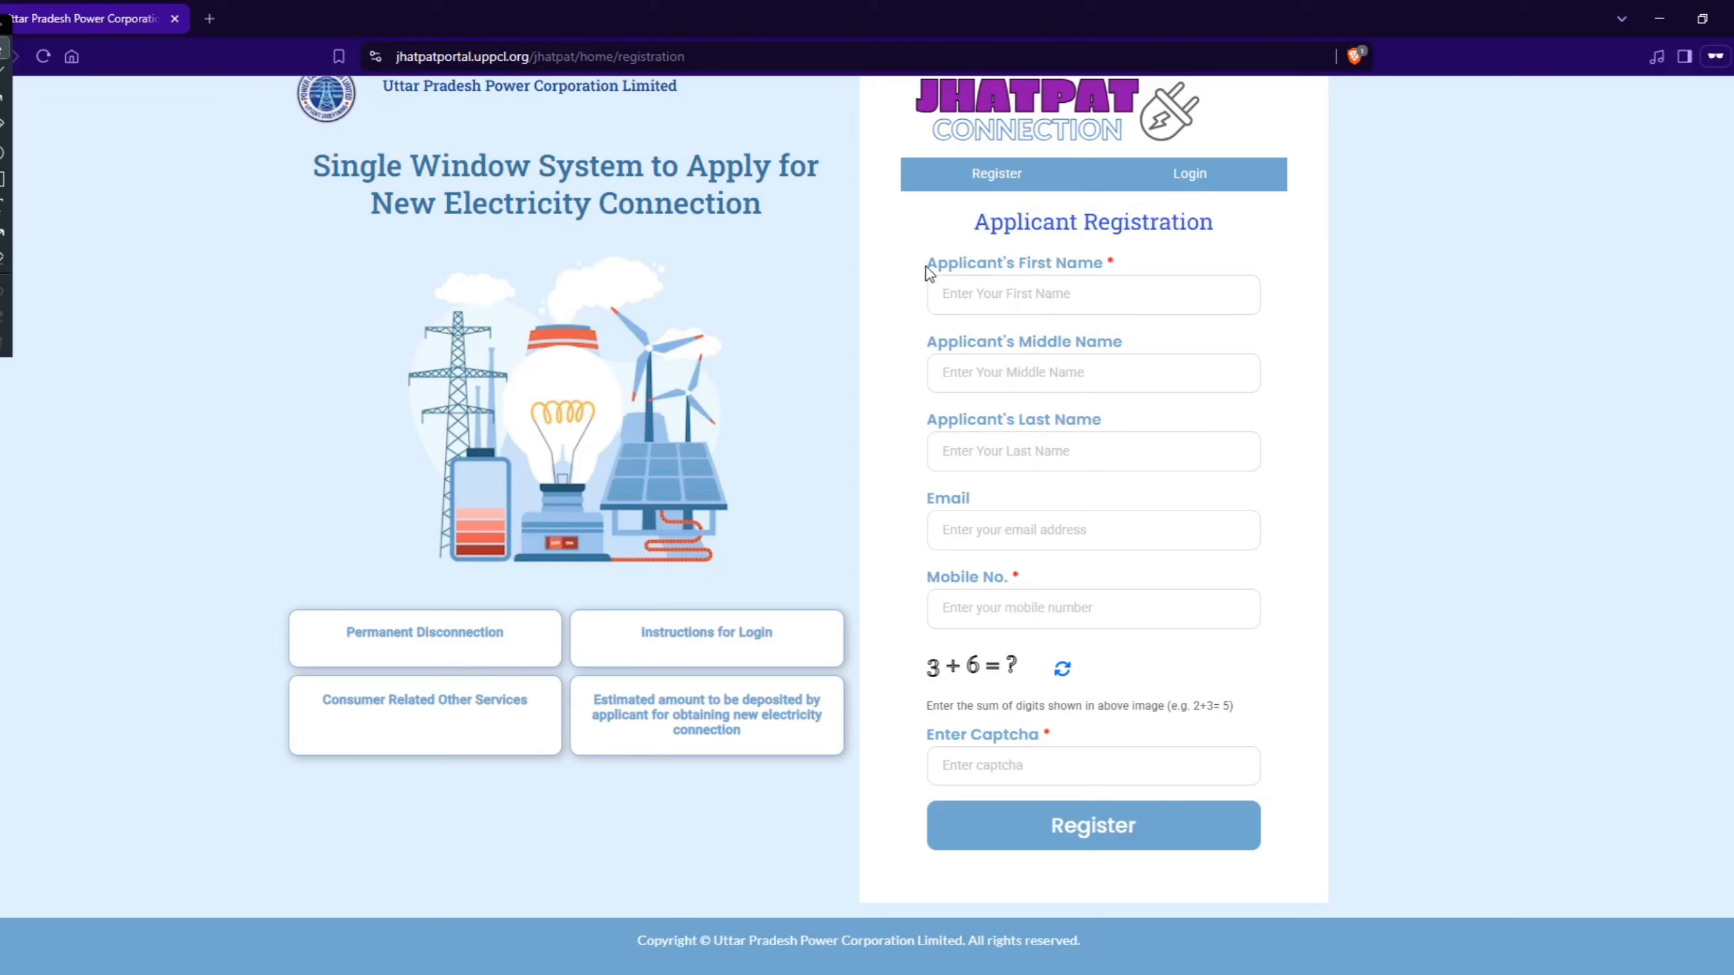
pyautogui.moveTo(987, 276); pyautogui.dragTo(1070, 280)
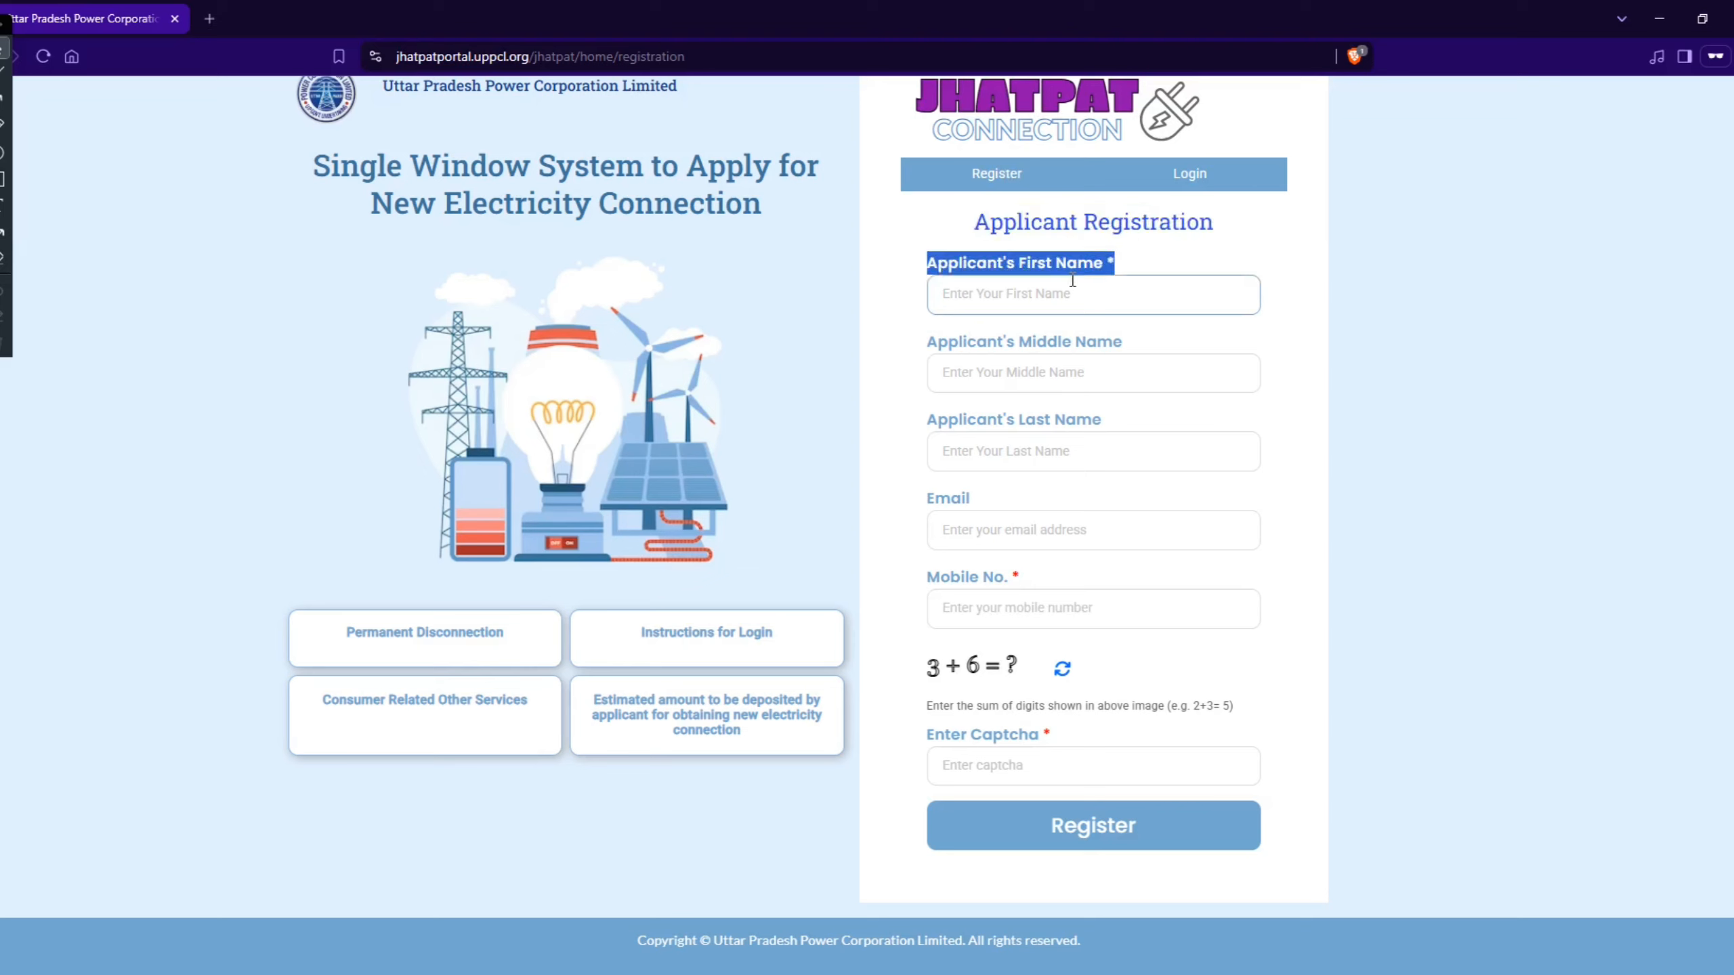
pyautogui.click(1077, 281)
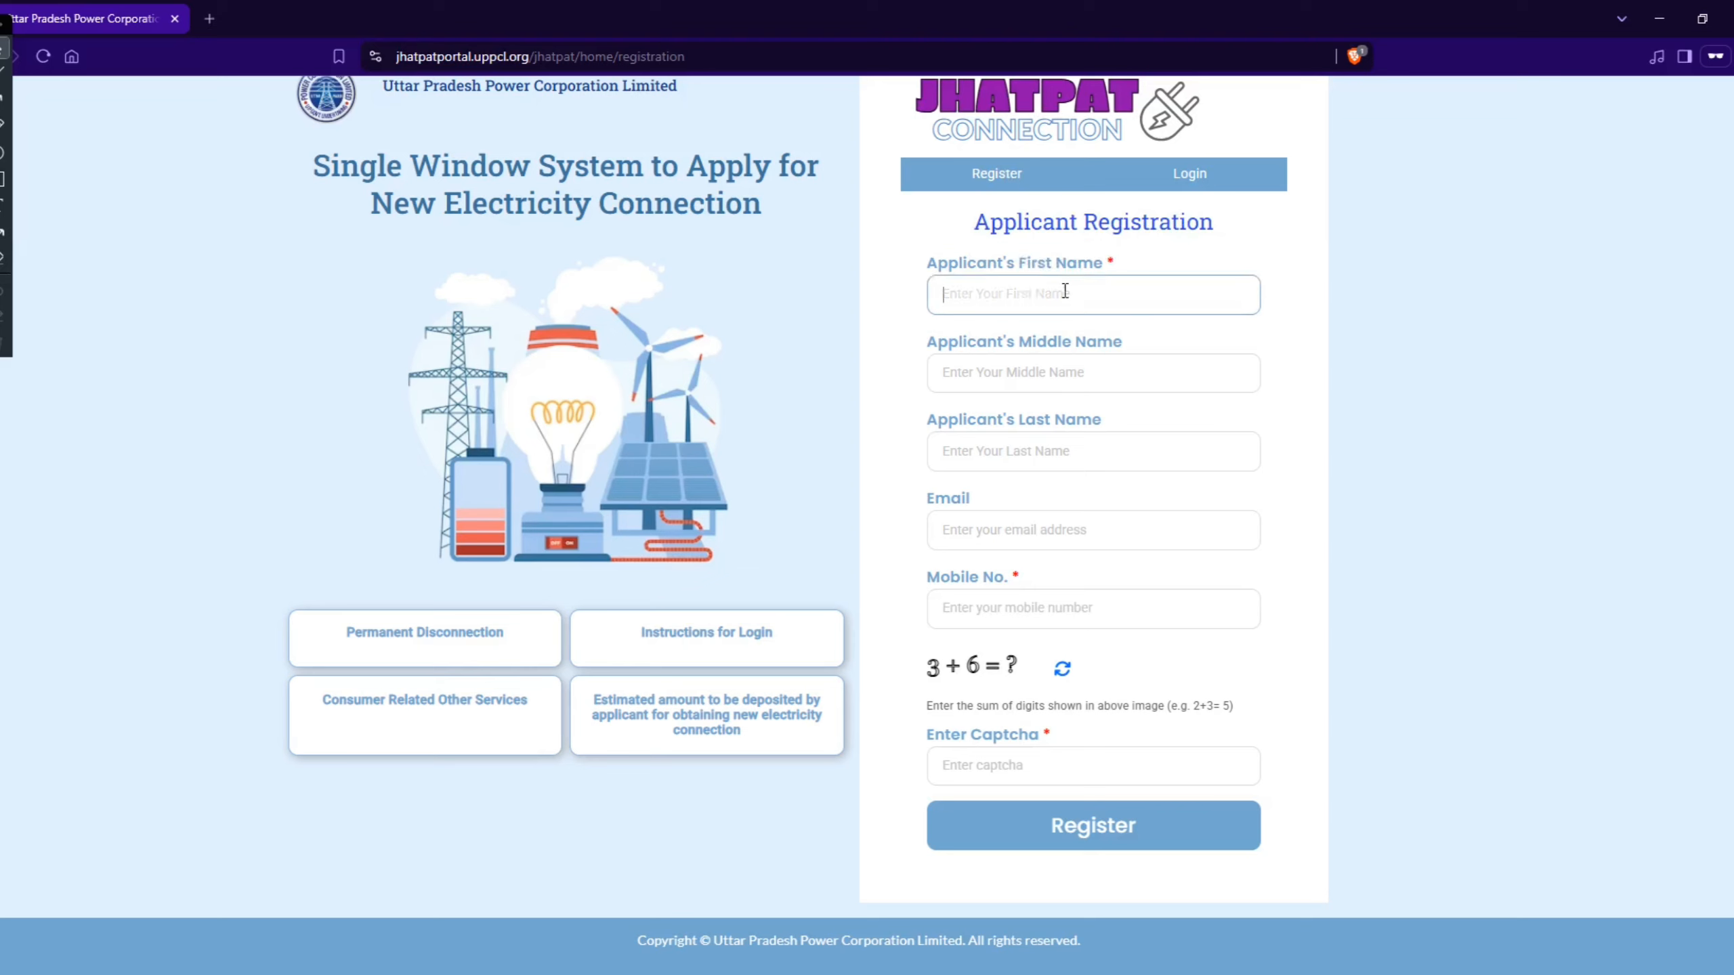
pyautogui.click(1026, 436)
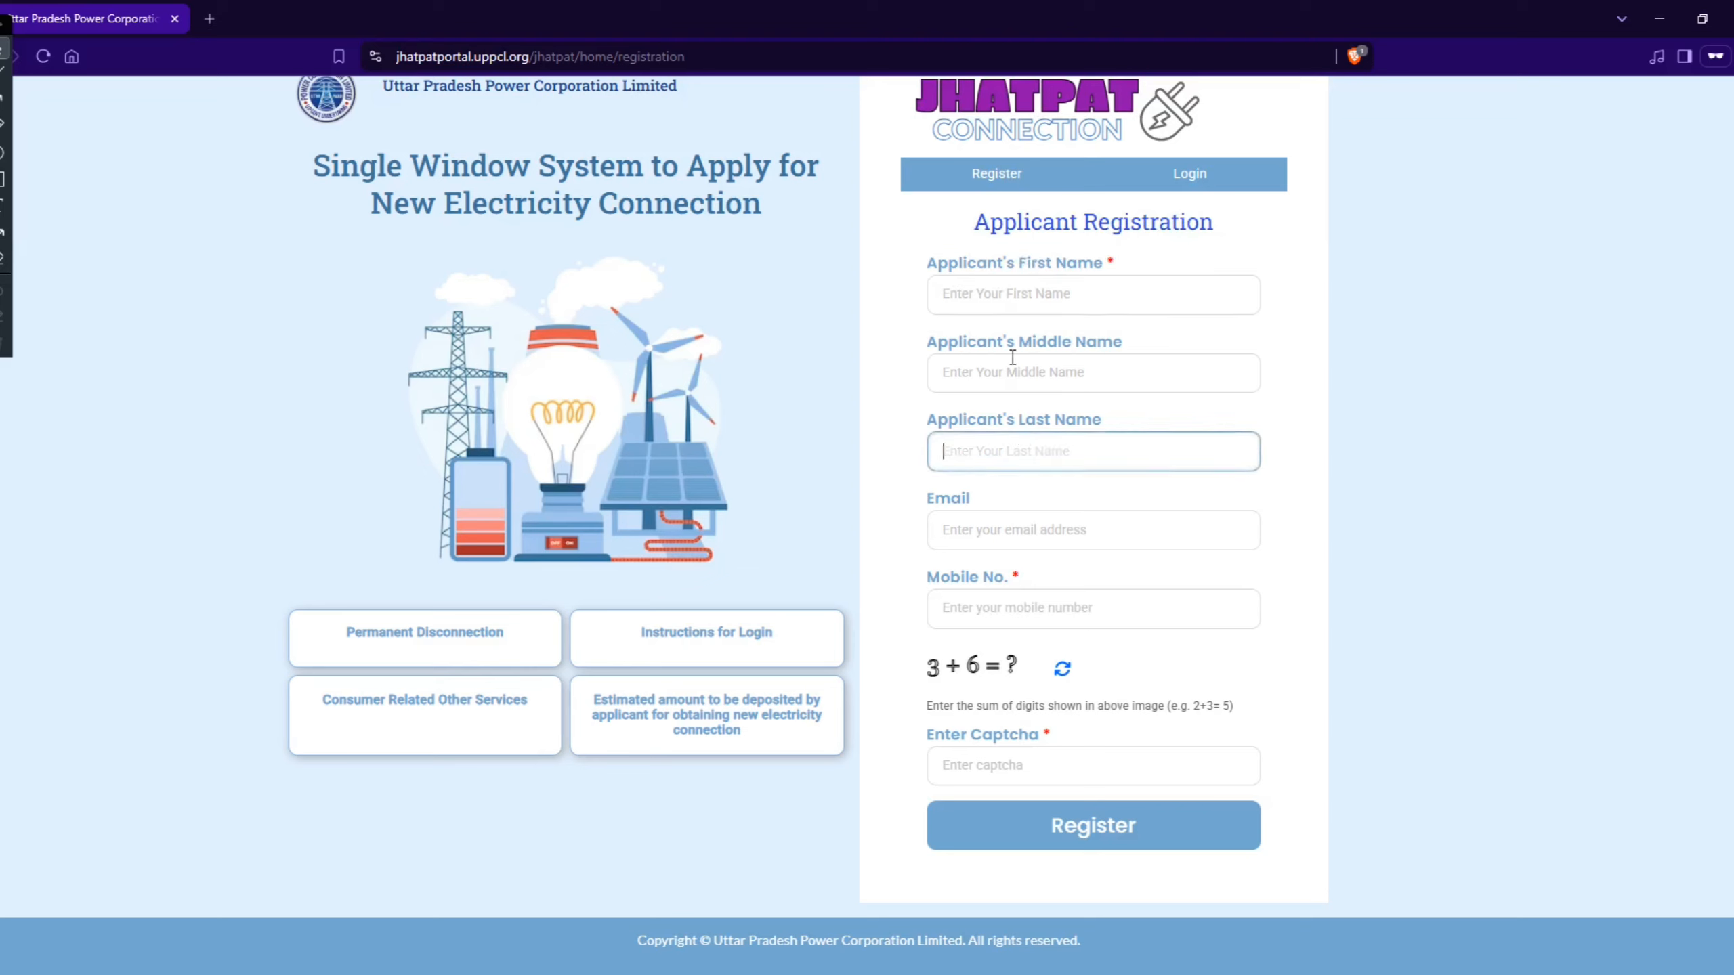
pyautogui.click(1016, 537)
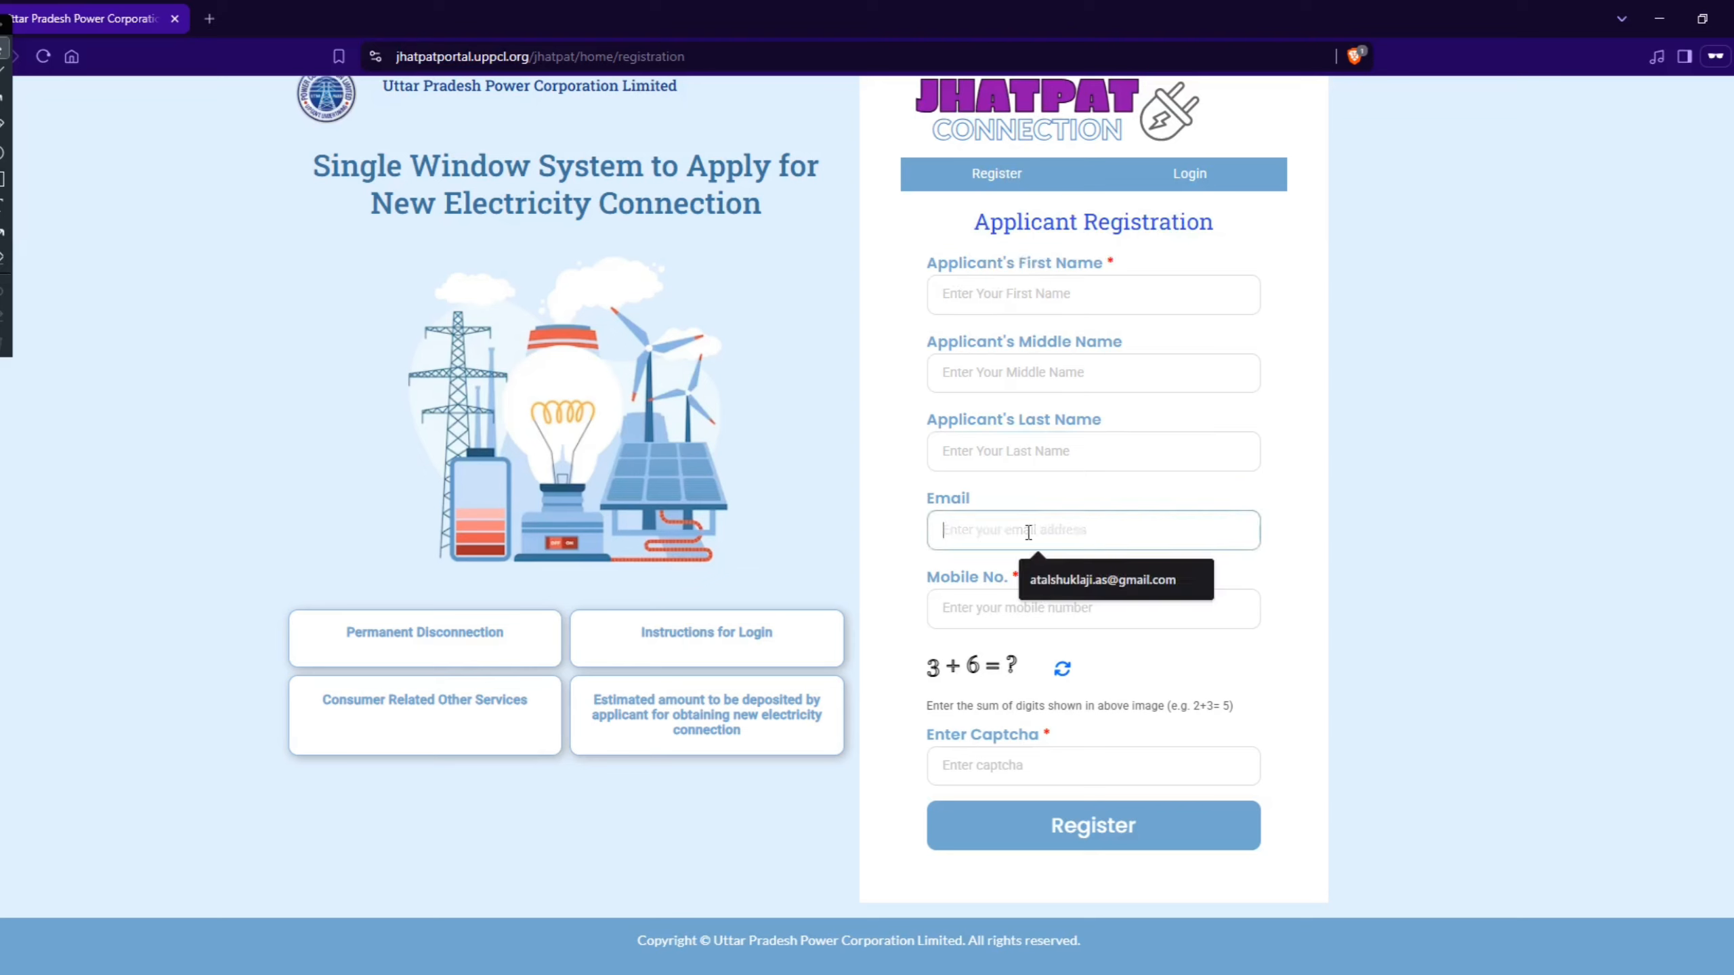
pyautogui.click(981, 593)
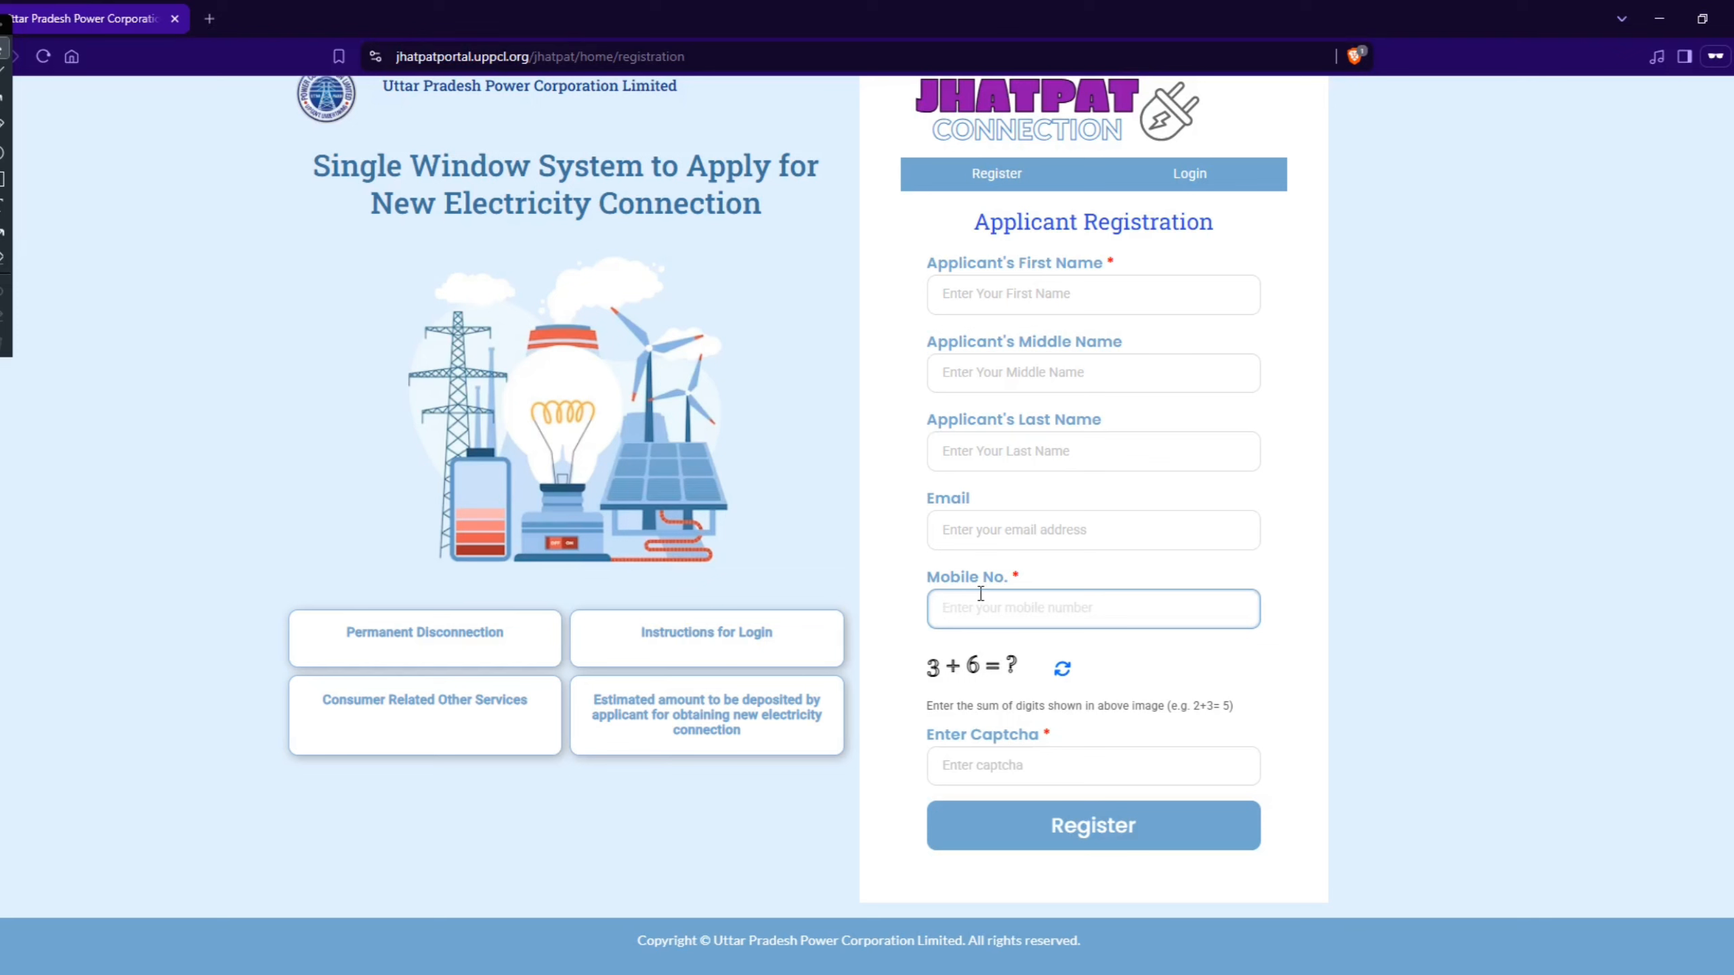
# Step: Switch back to the other browser window and bring up the new electricity connection application already in progress
pyautogui.click(490, 974)
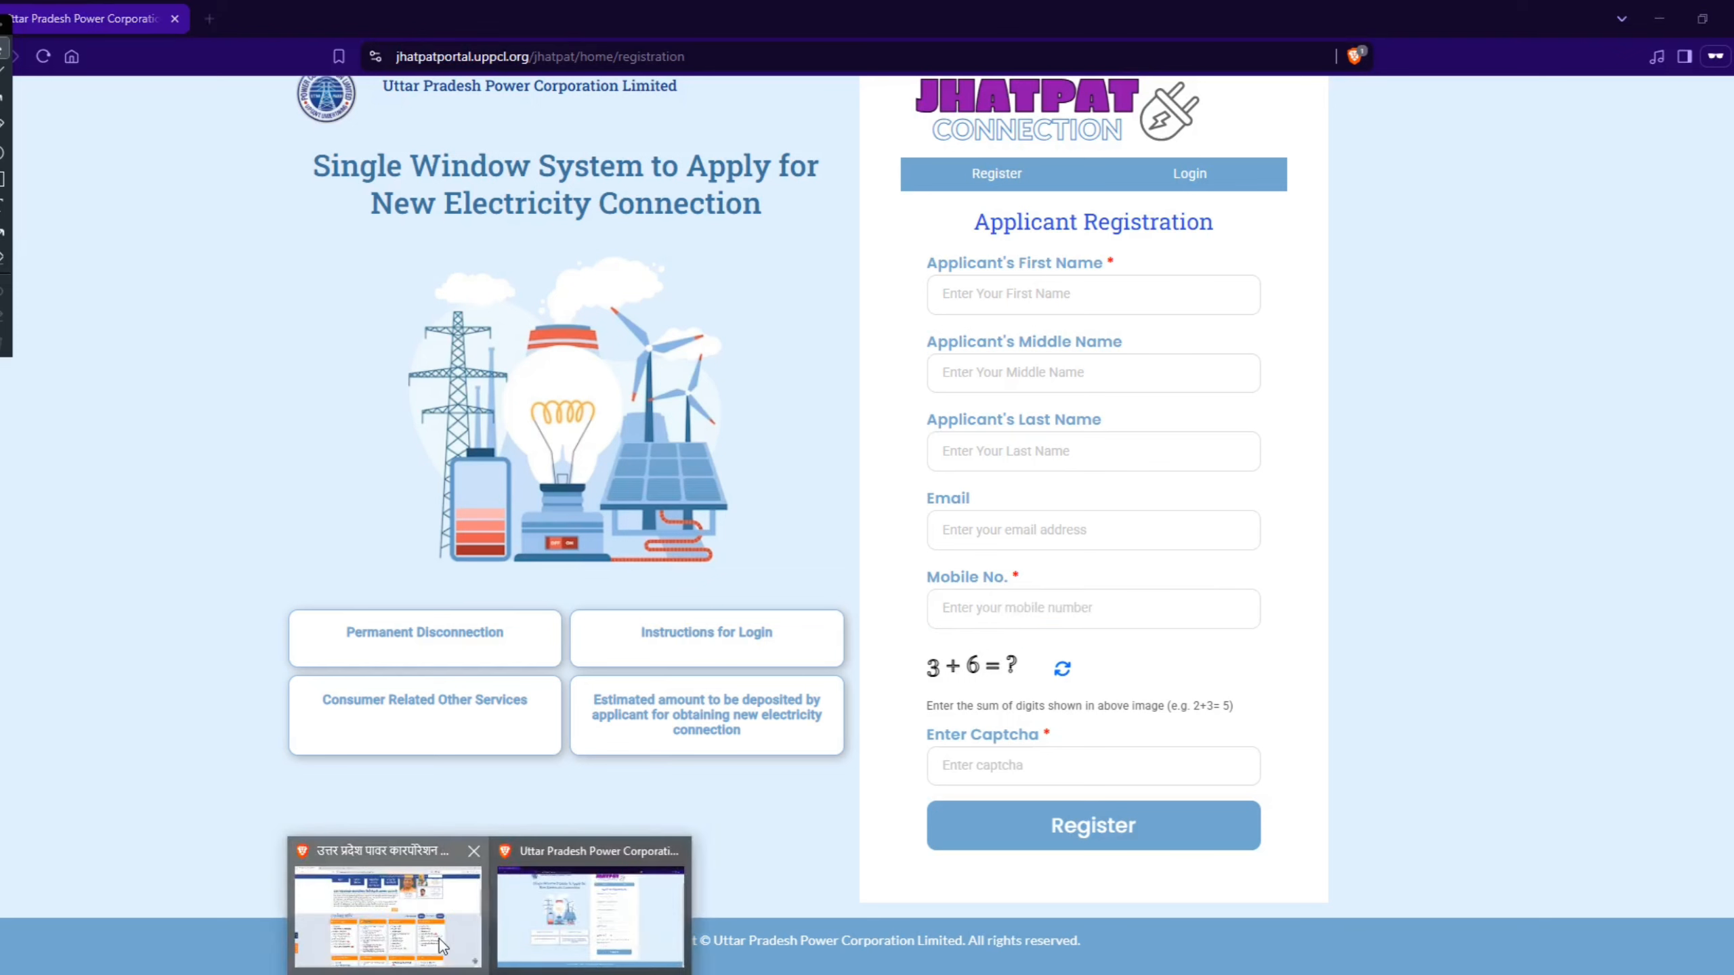
pyautogui.click(437, 940)
pyautogui.click(294, 19)
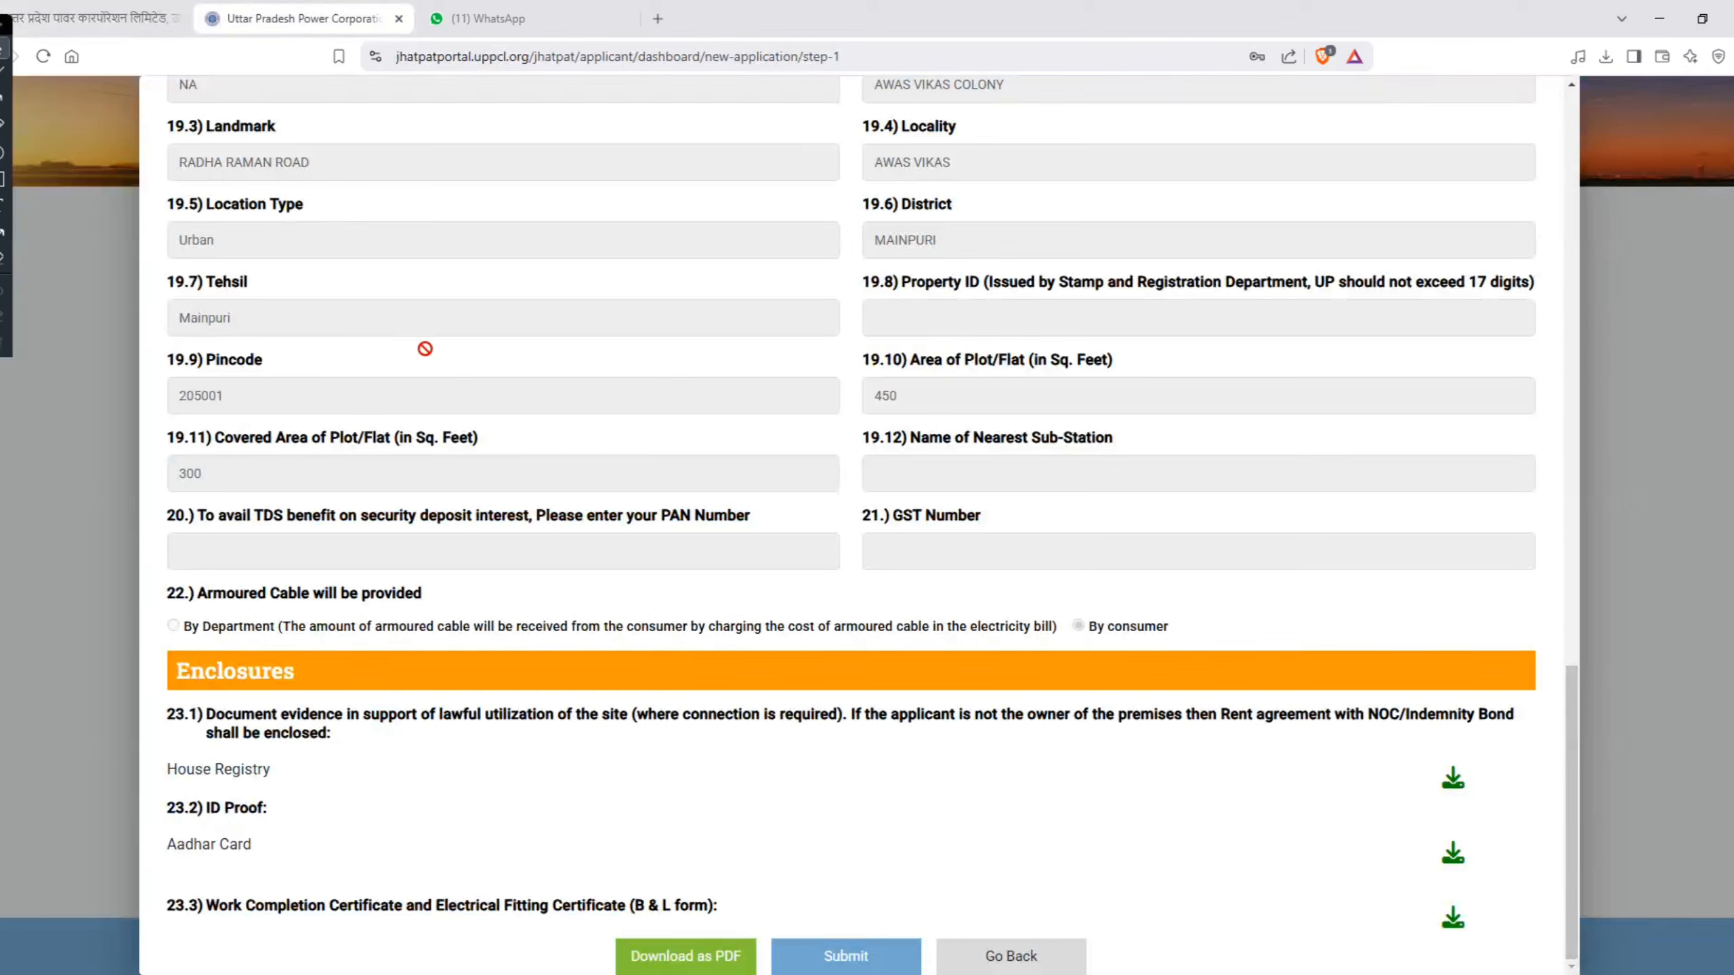
# Step: Leave the application preview and go back through the form sections to Purpose of supply and division selection
pyautogui.click(1009, 963)
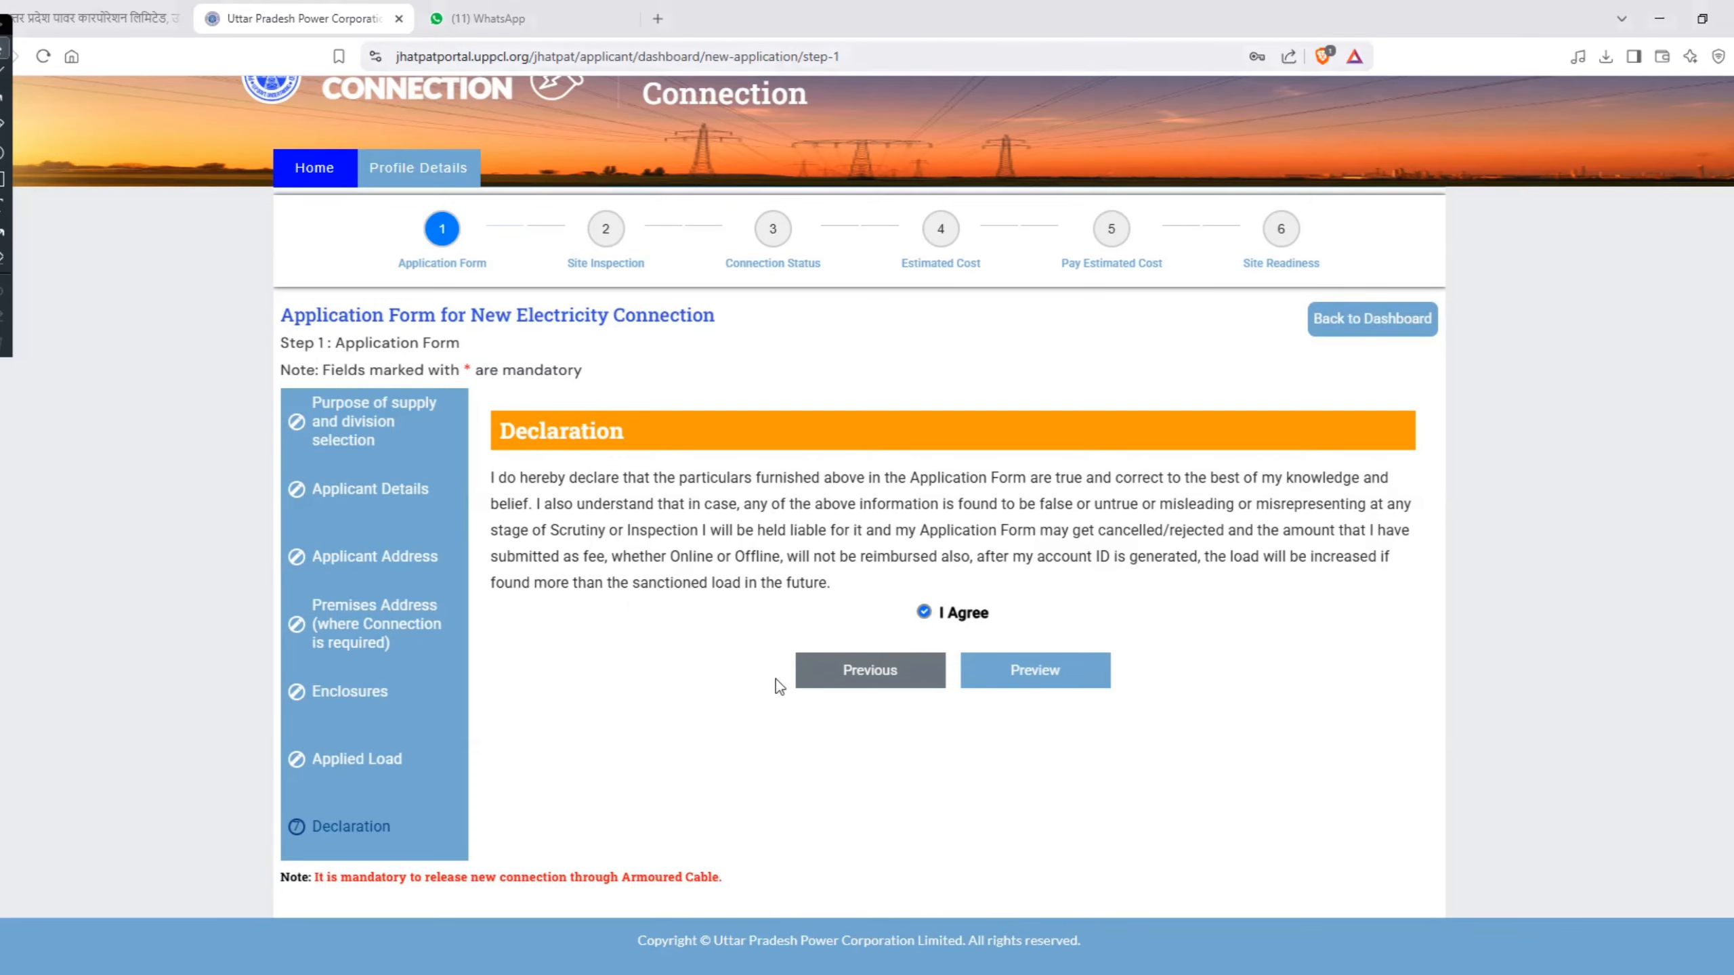
pyautogui.click(830, 678)
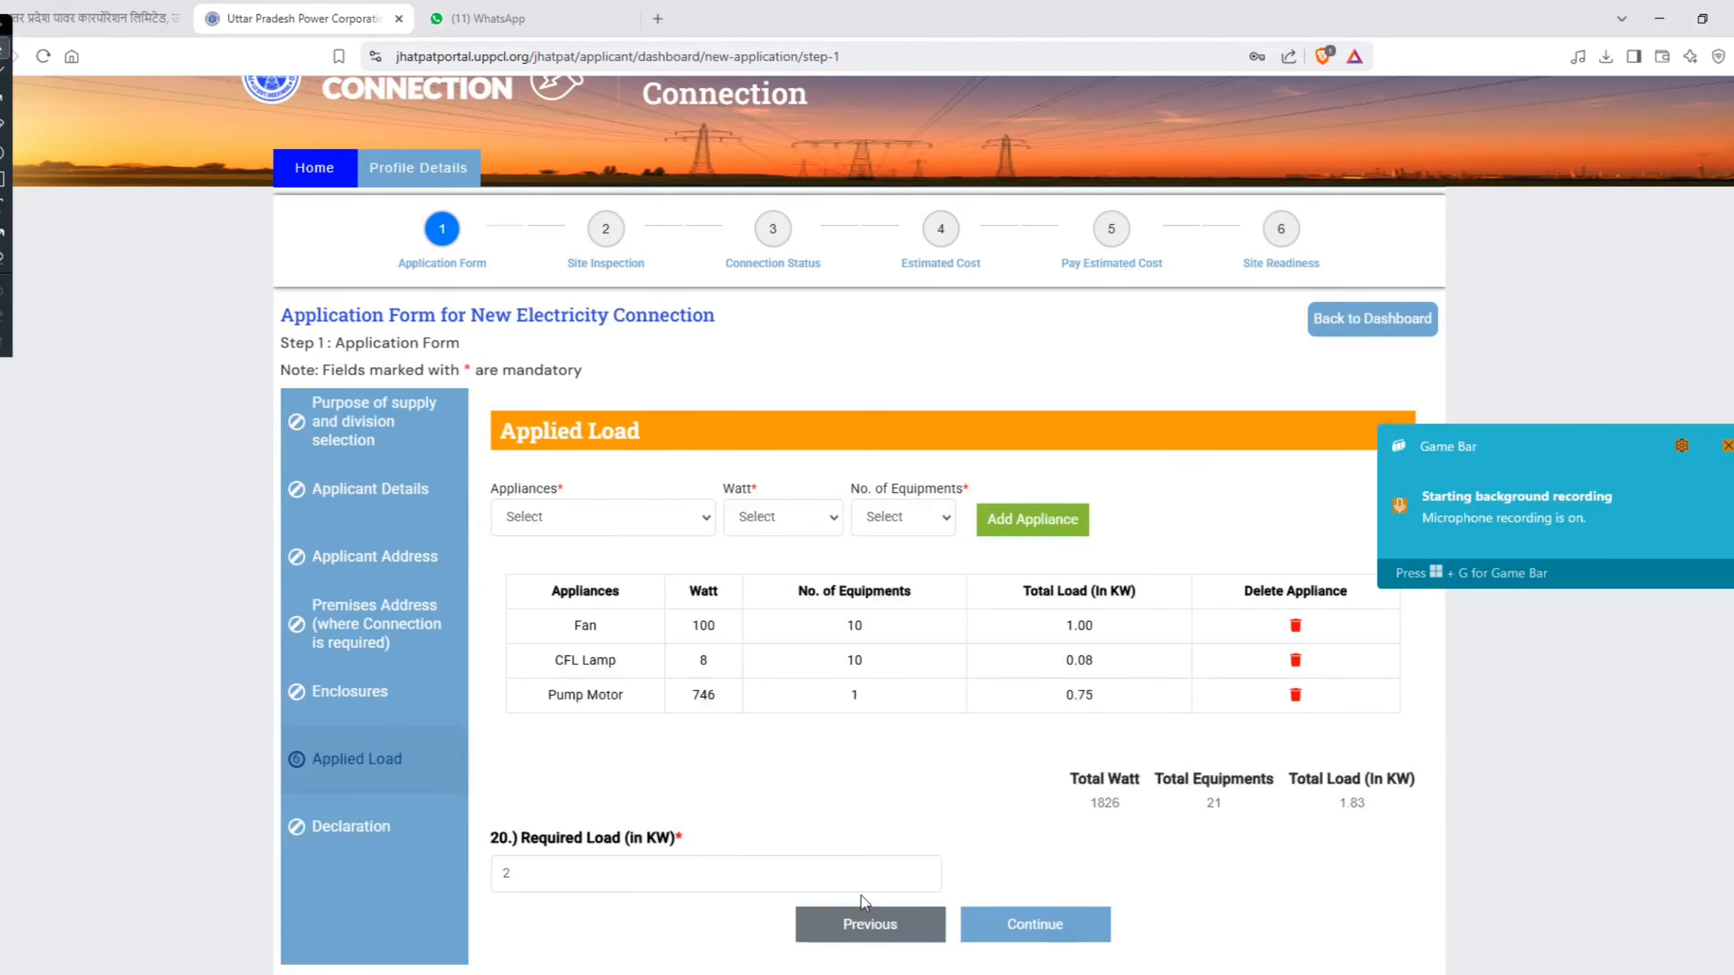
pyautogui.click(859, 921)
pyautogui.click(853, 846)
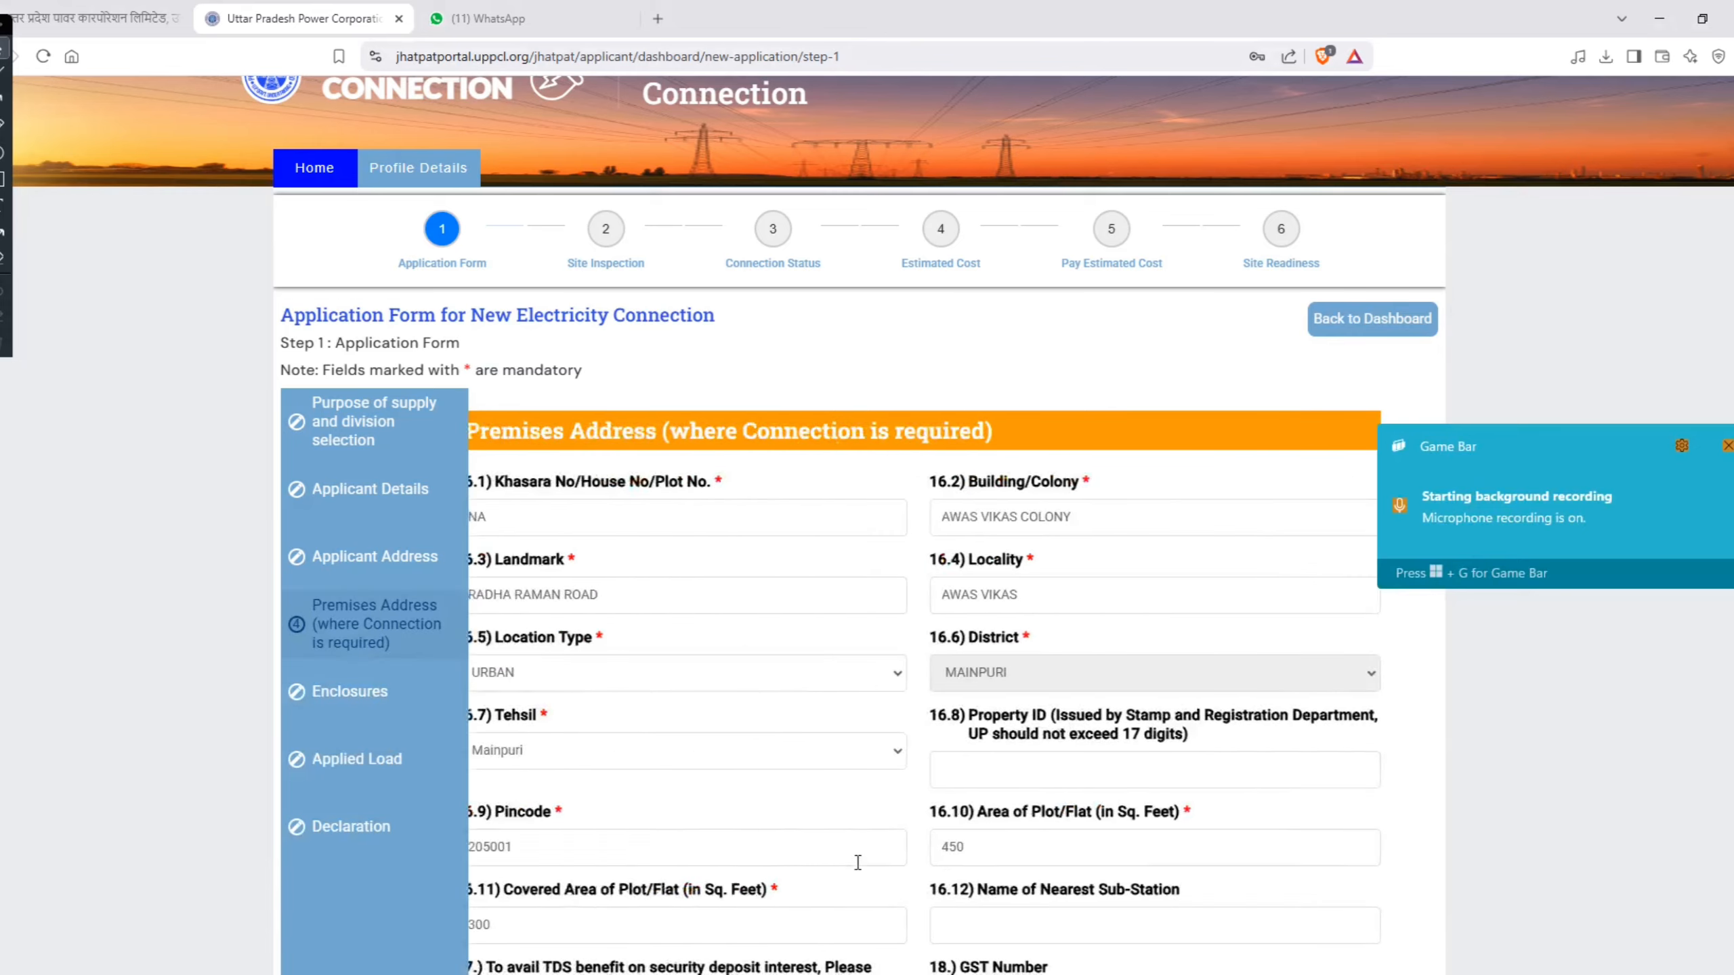
pyautogui.scroll(-5, 859, 869)
pyautogui.click(877, 827)
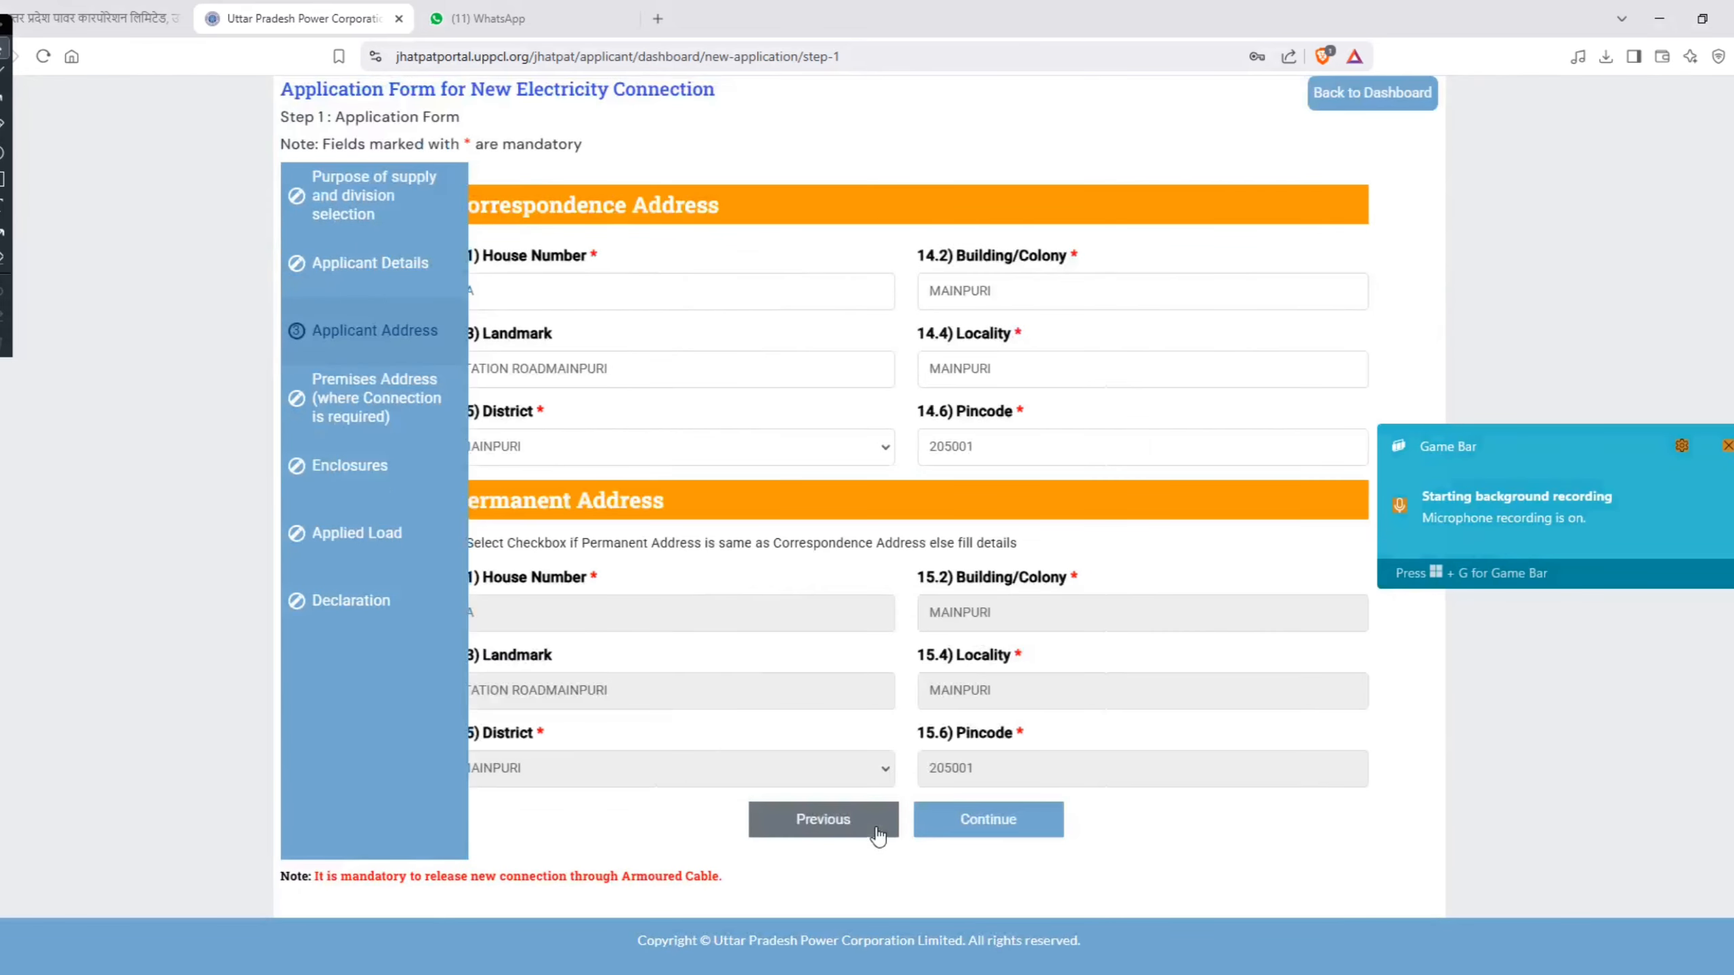
pyautogui.click(877, 826)
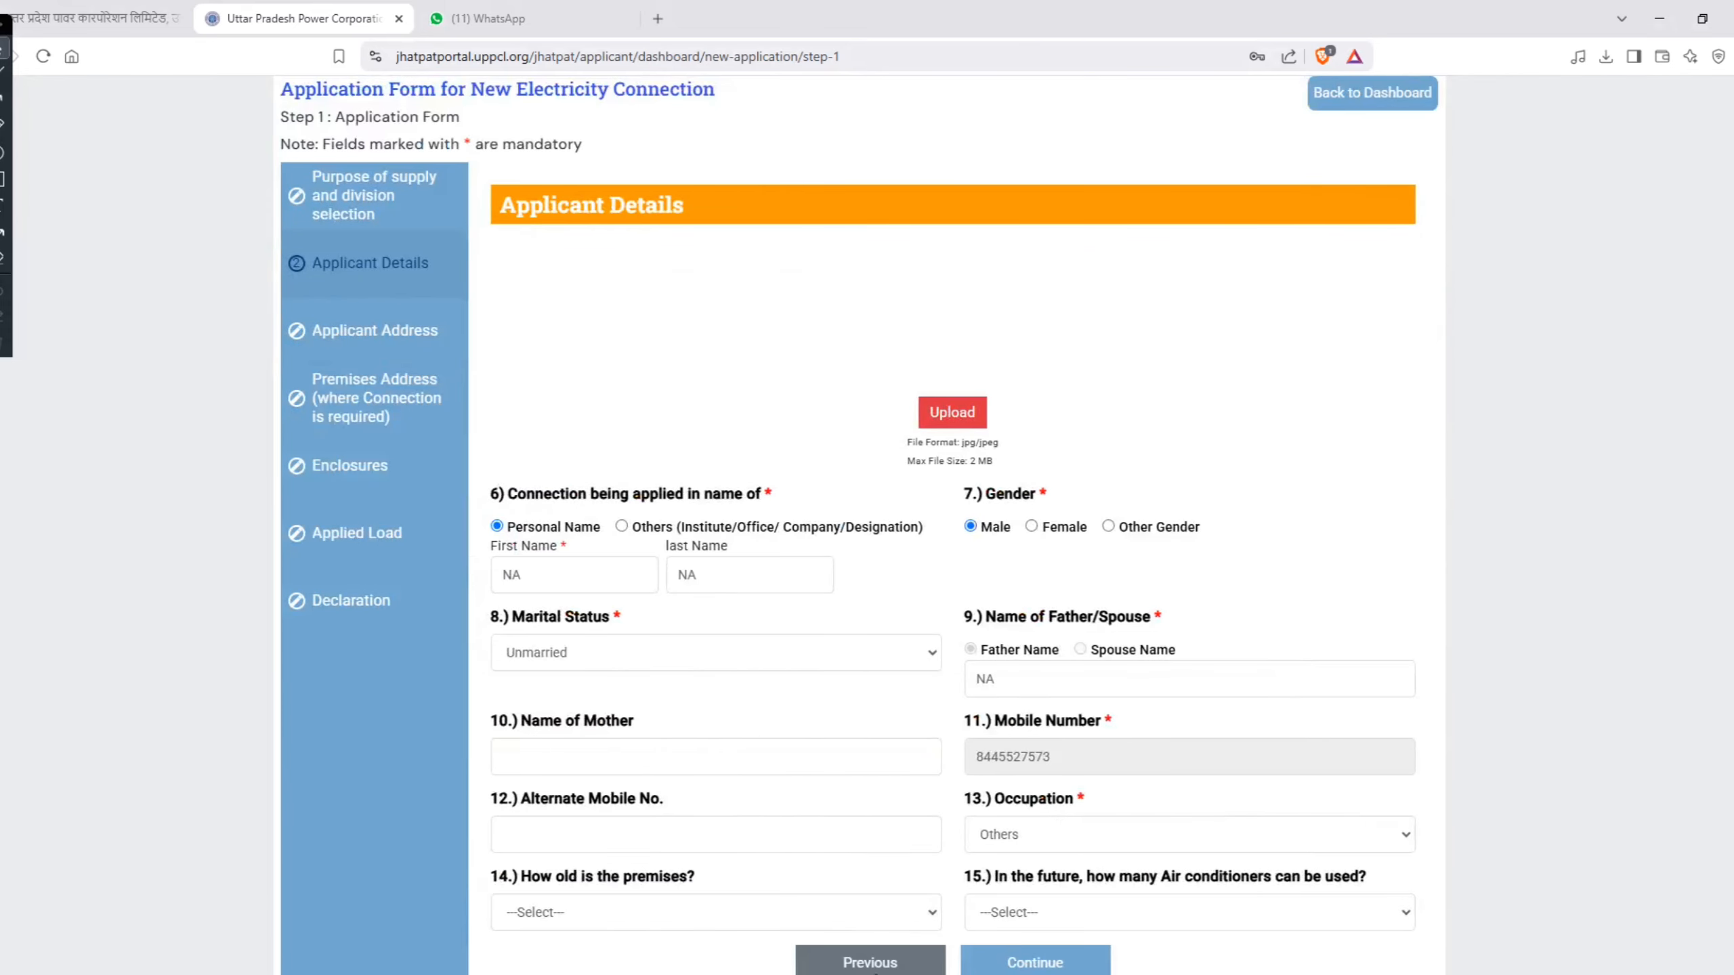
pyautogui.click(880, 963)
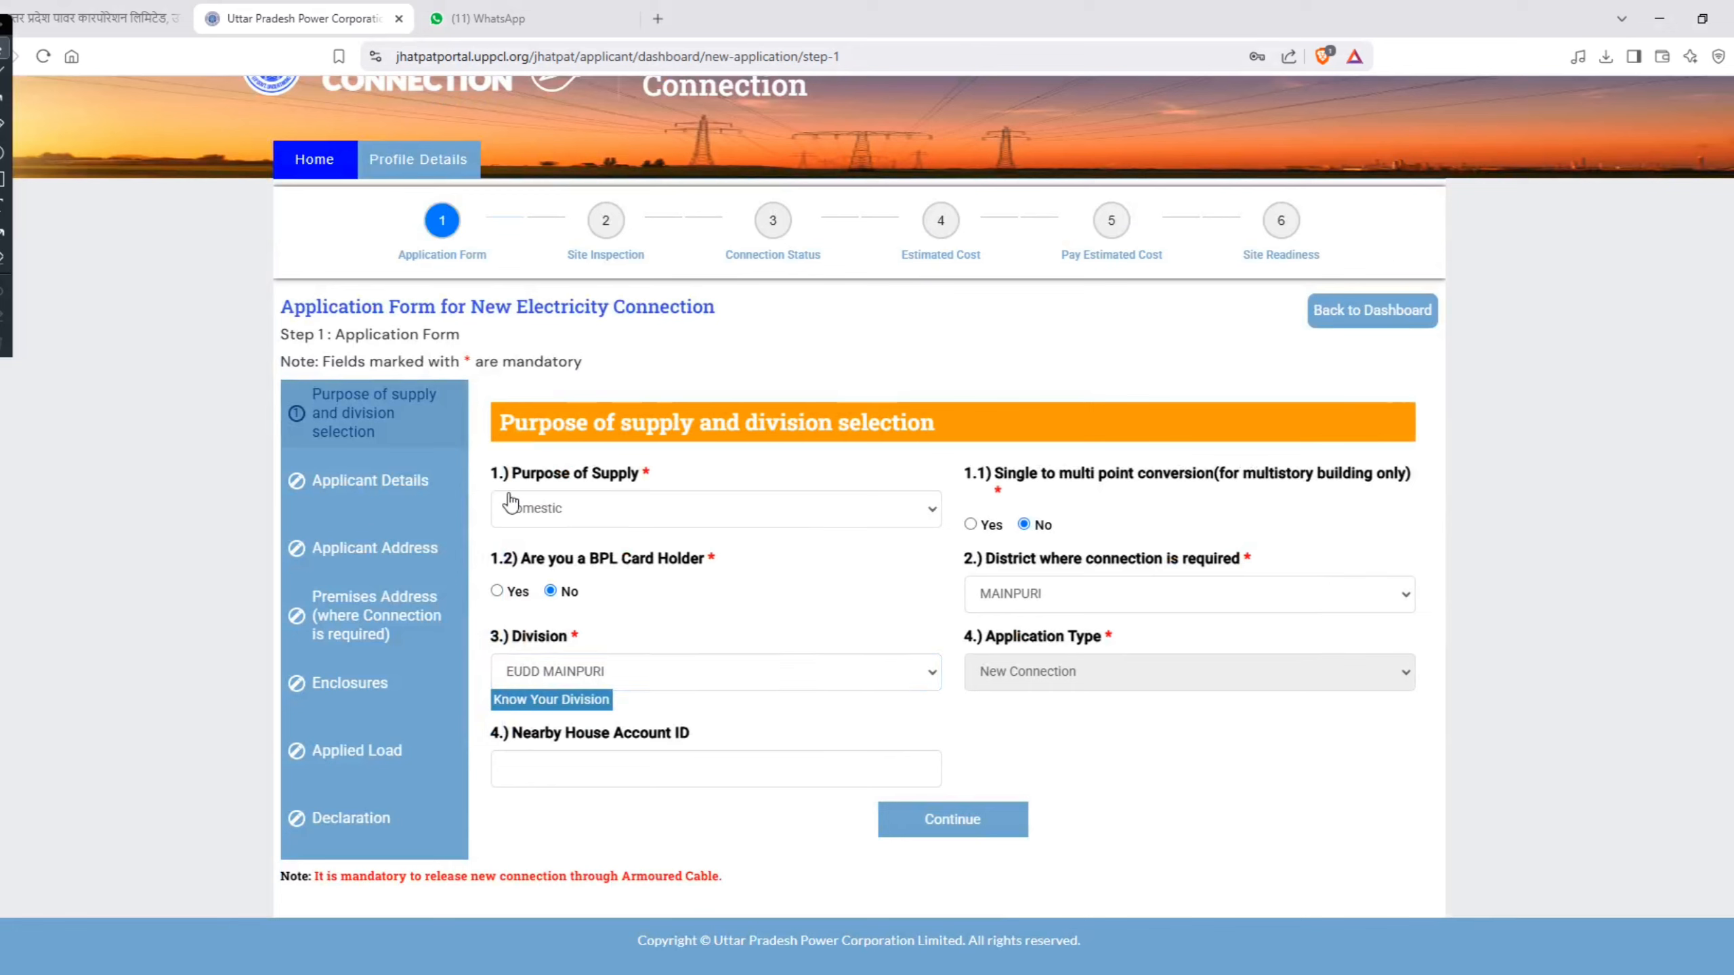
# Step: Look over the purpose of supply choices and set the purpose to Domestic
pyautogui.moveTo(493, 474); pyautogui.dragTo(654, 479)
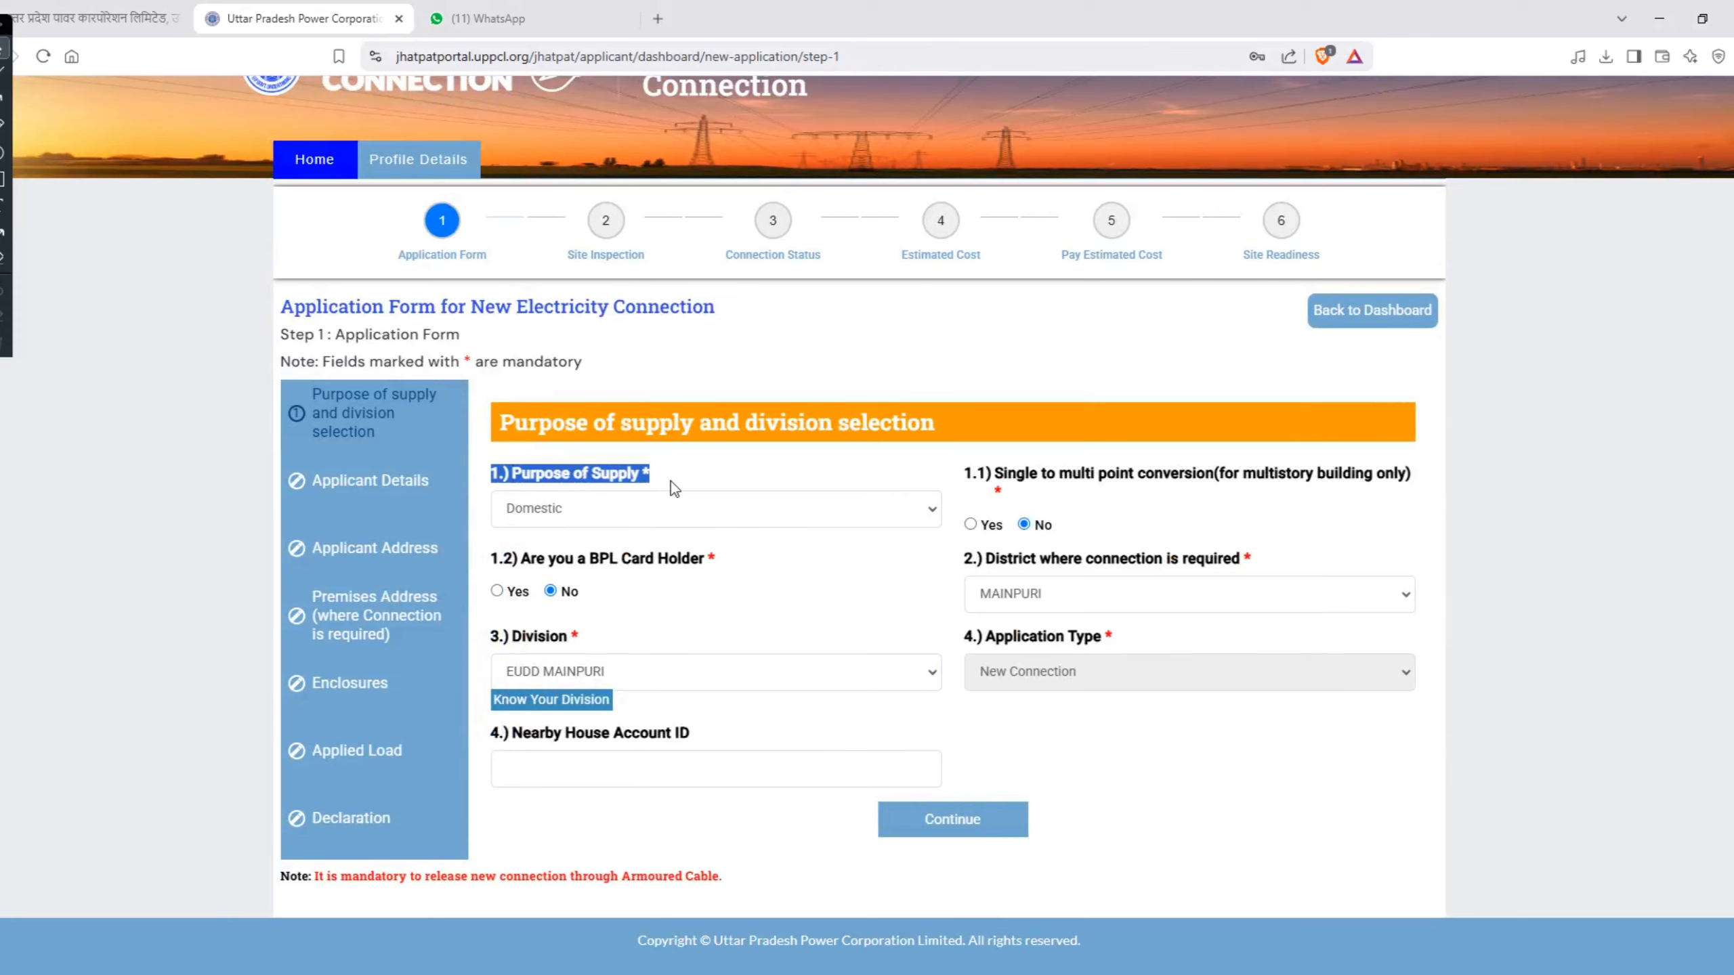
pyautogui.click(681, 512)
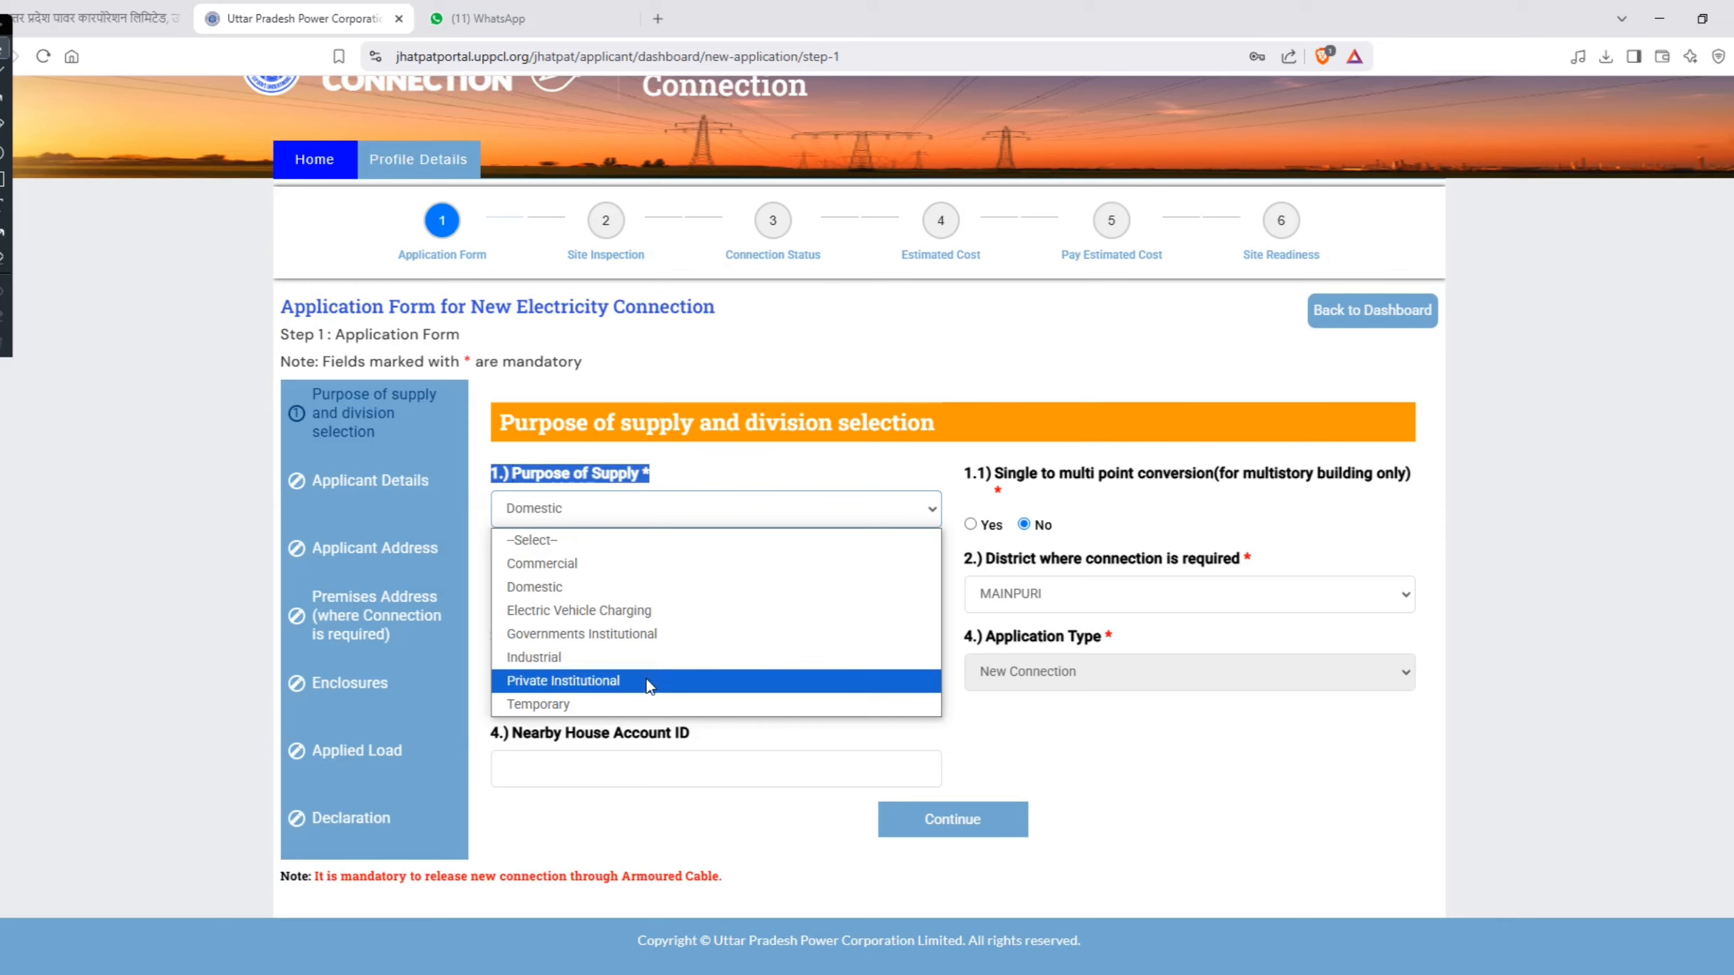
pyautogui.press('Down')
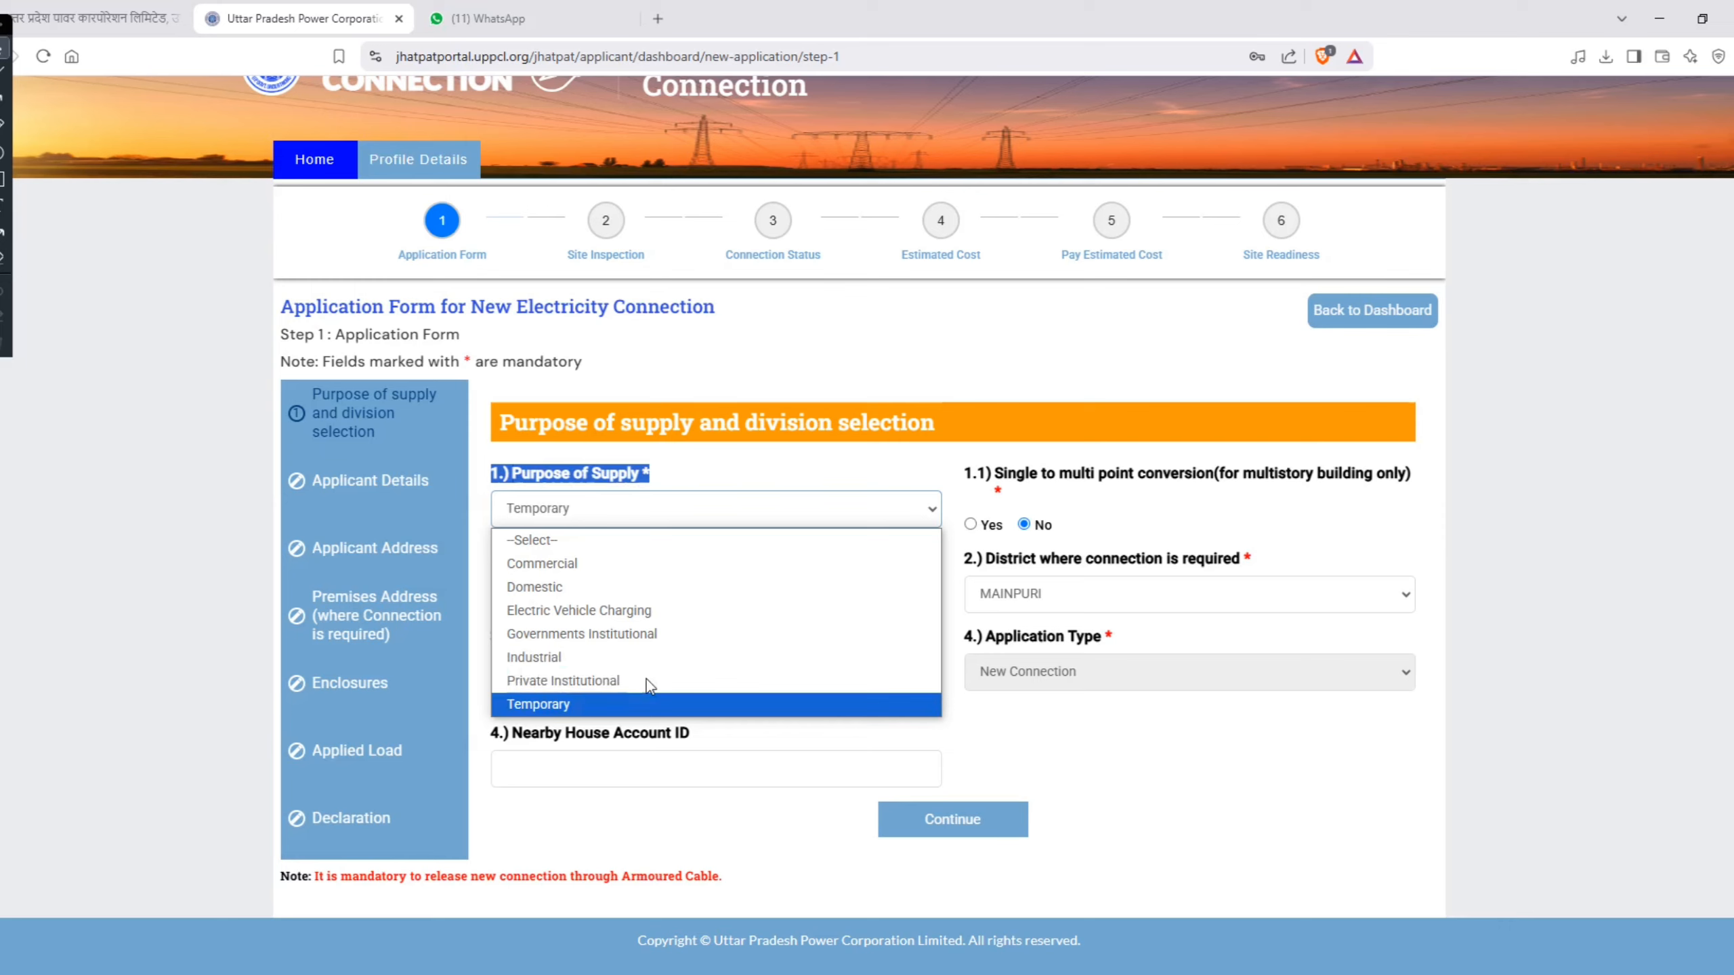
pyautogui.click(630, 581)
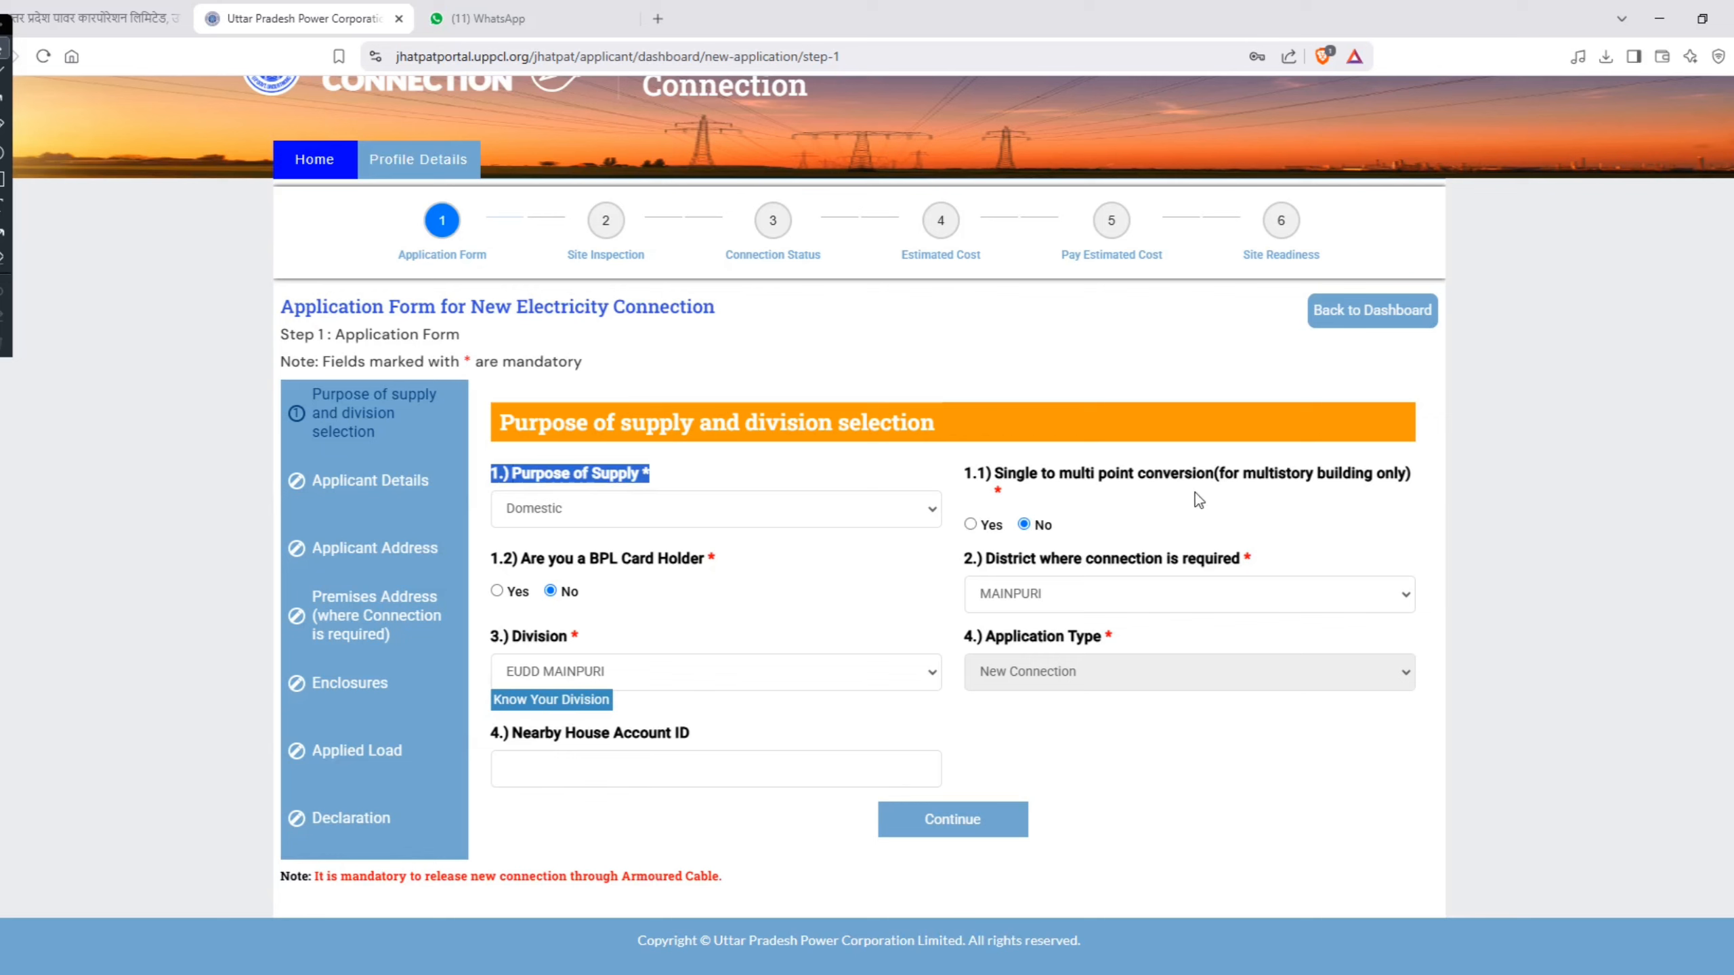
# Step: Review the single to multi point conversion and BPL card holder questions, and browse the available connection districts
pyautogui.moveTo(1001, 479); pyautogui.dragTo(1219, 478)
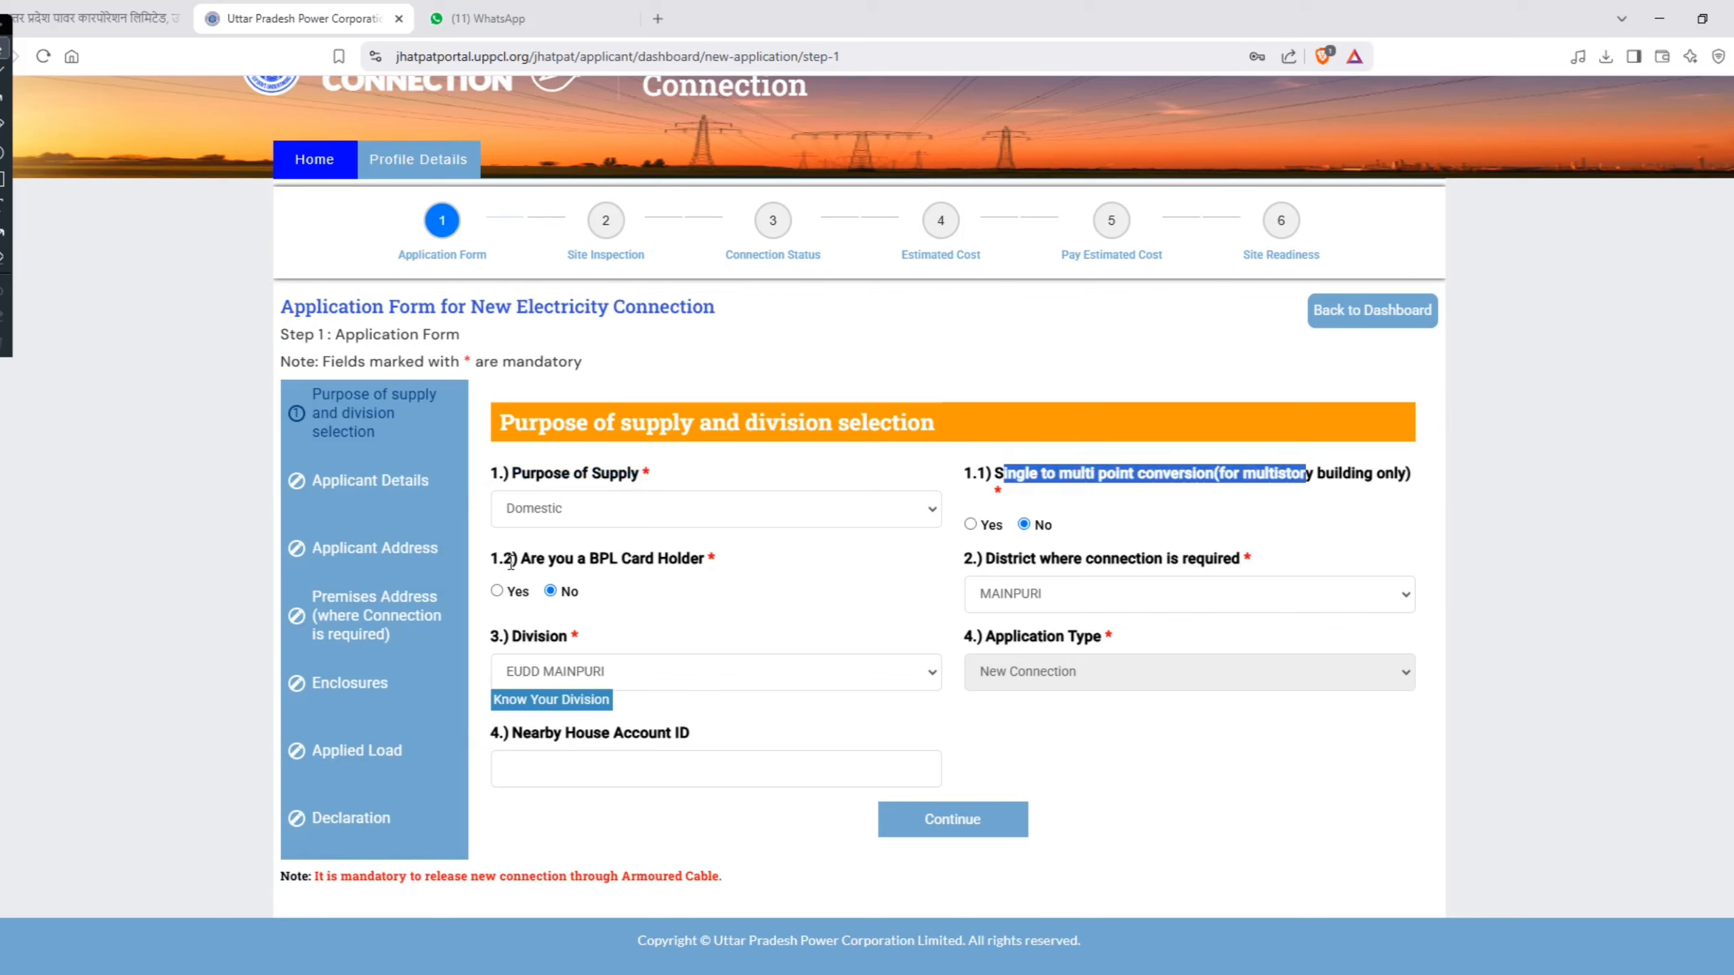
pyautogui.click(539, 559)
pyautogui.moveTo(540, 558); pyautogui.dragTo(703, 559)
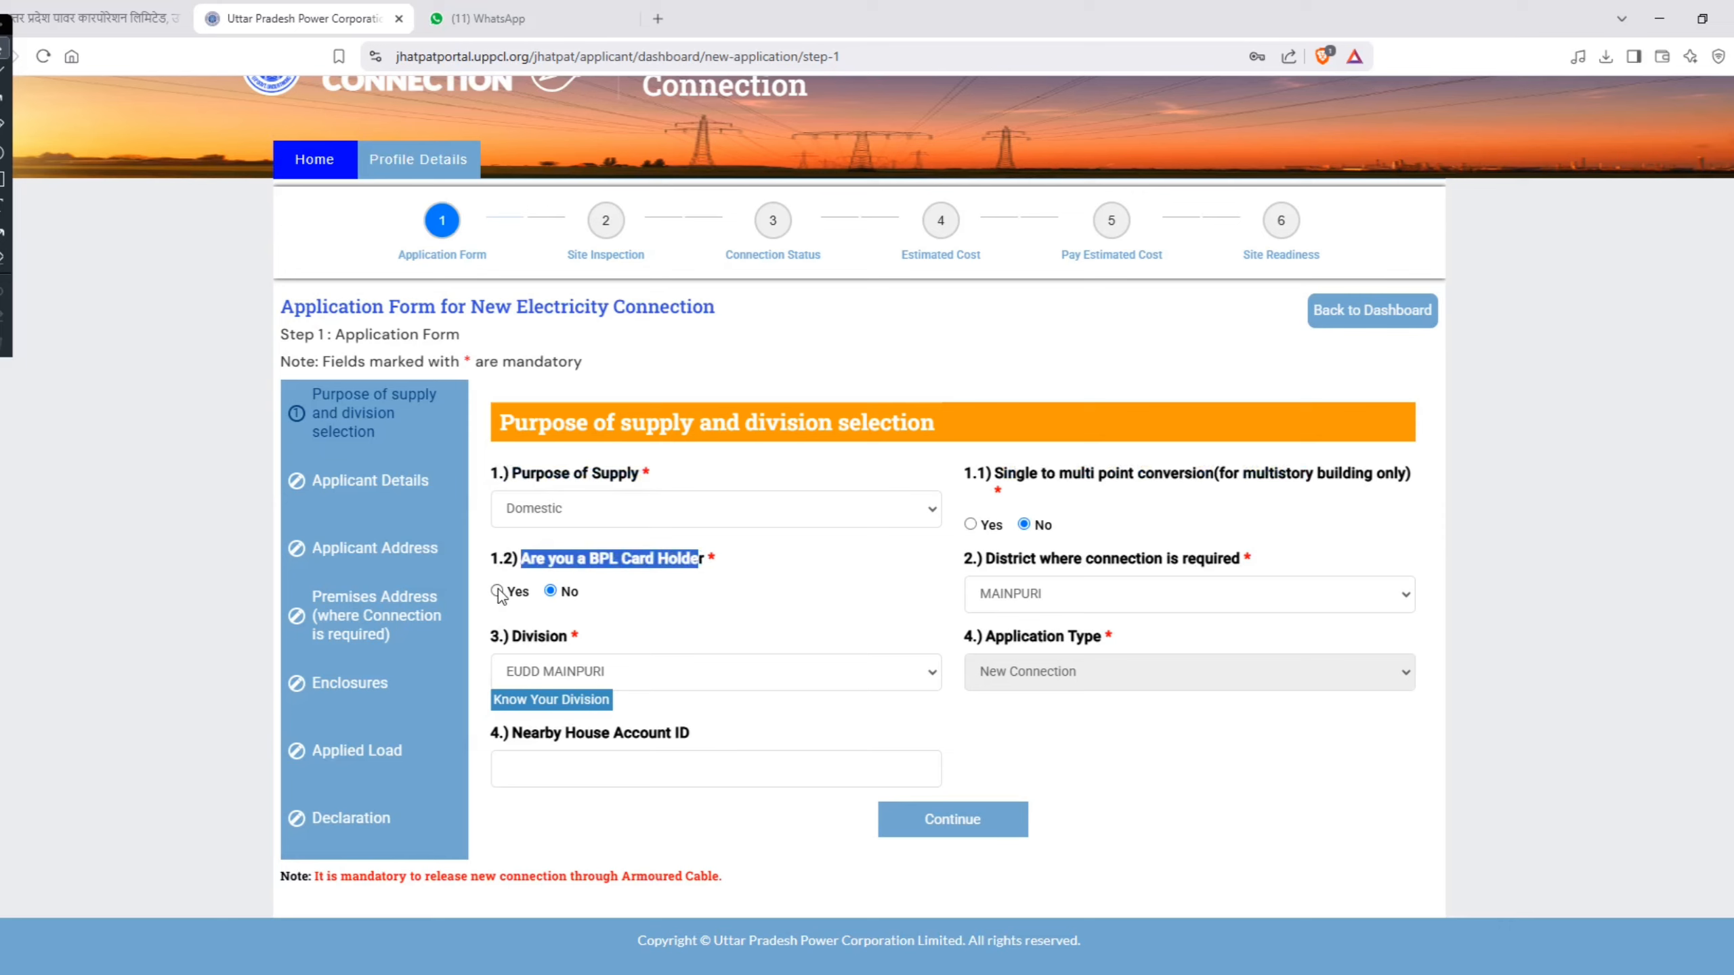
pyautogui.click(1173, 601)
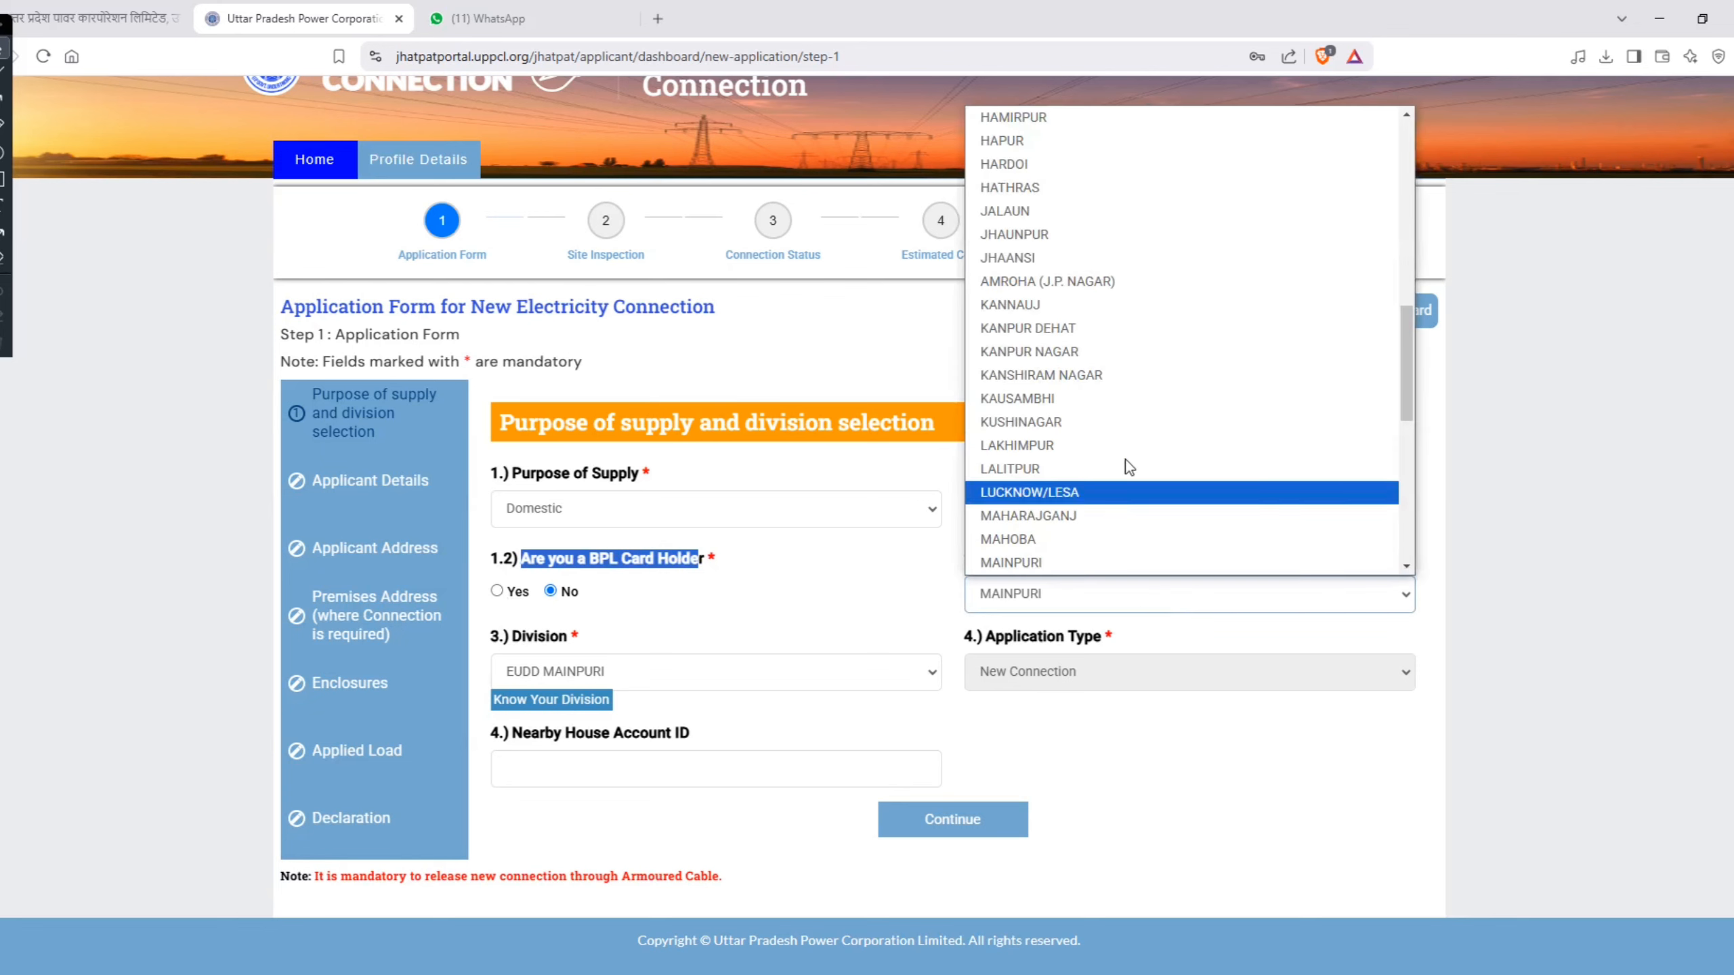
pyautogui.scroll(8, 1124, 444)
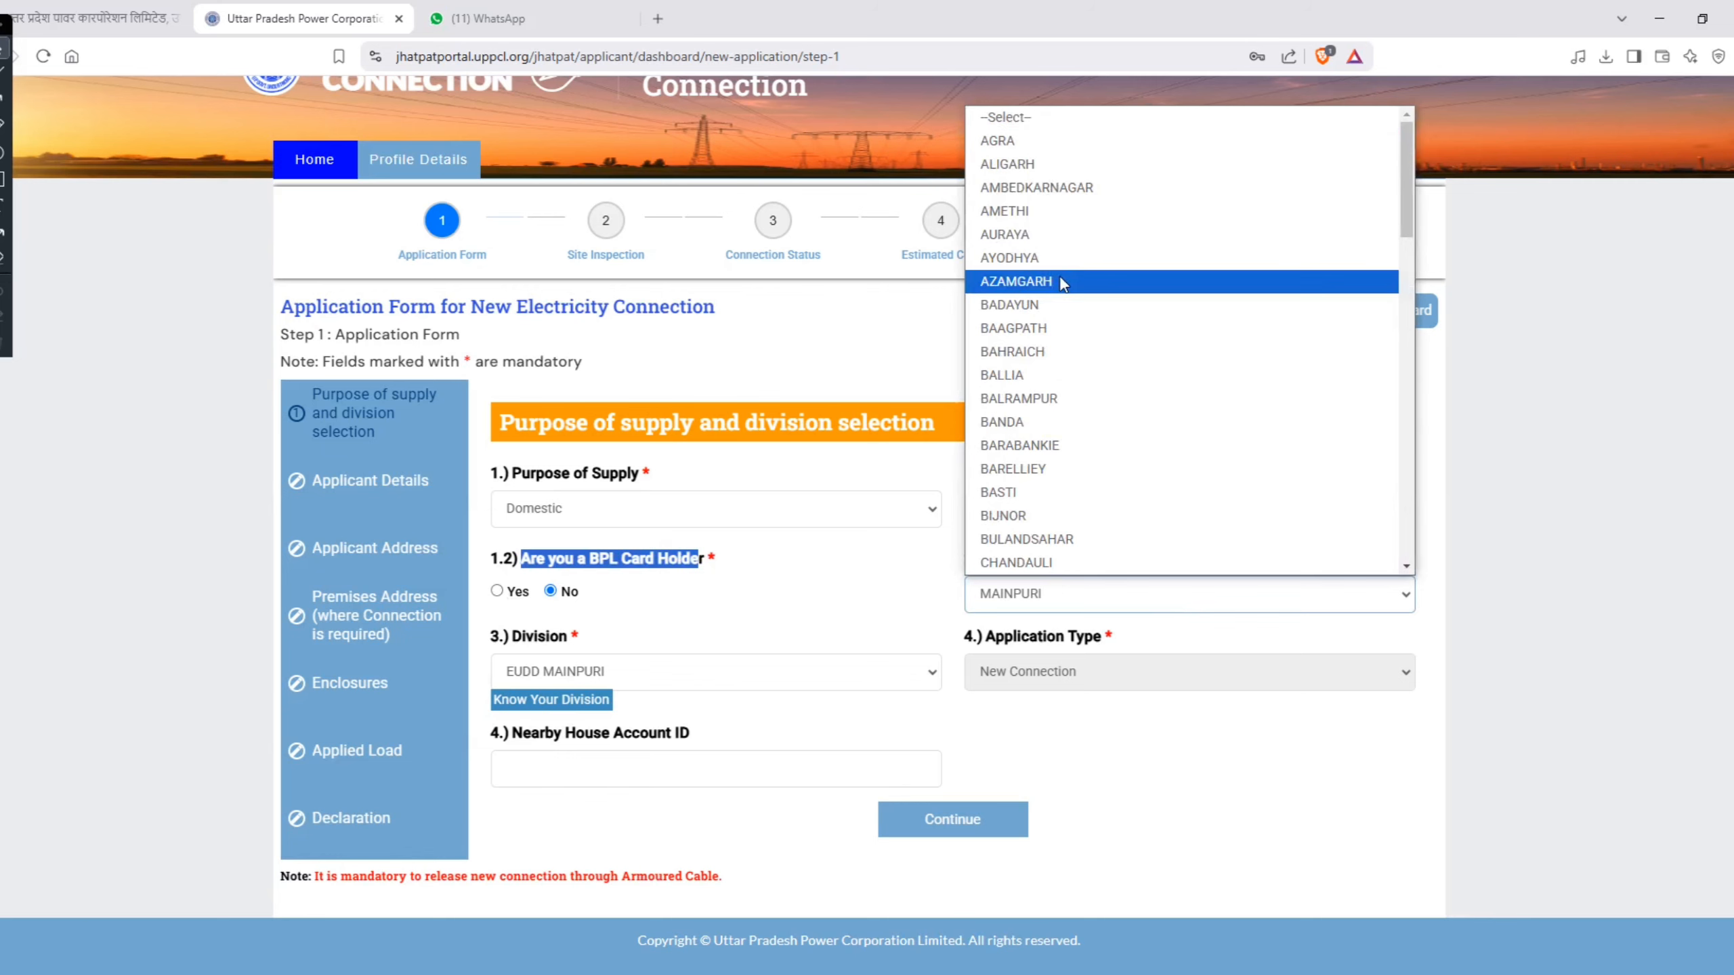
pyautogui.click(1060, 599)
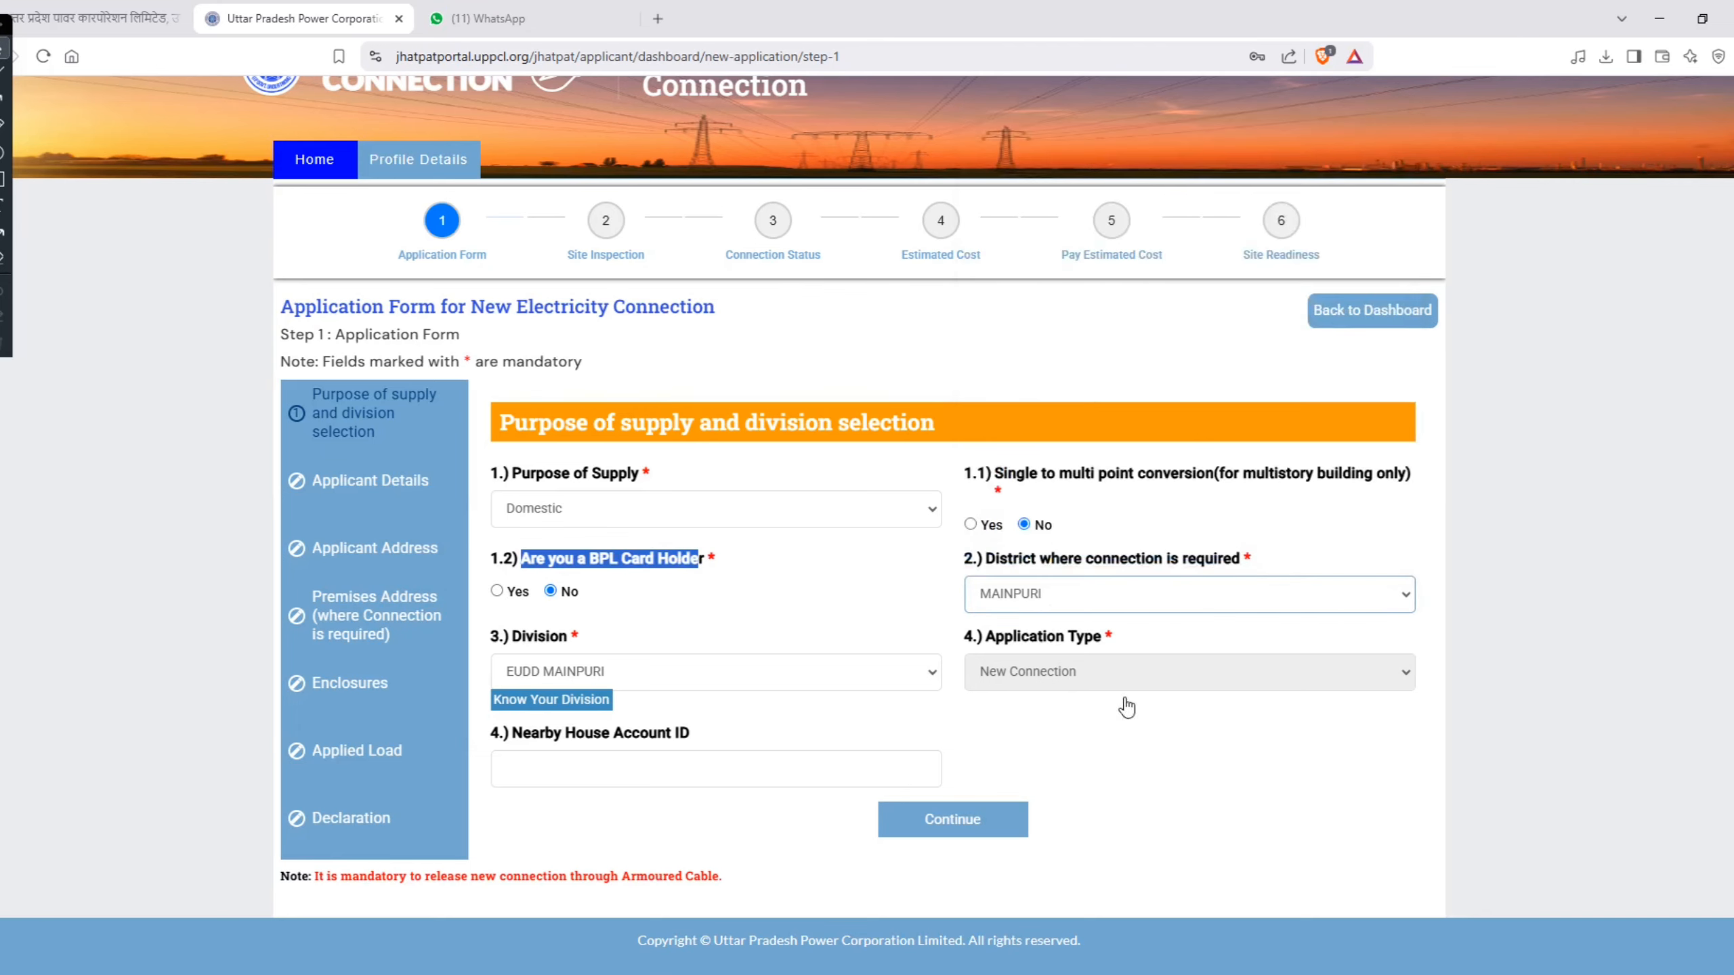
# Step: Choose EUDD MAINPURI as the division, check the application type, and continue to the Applicant Details section
pyautogui.click(630, 677)
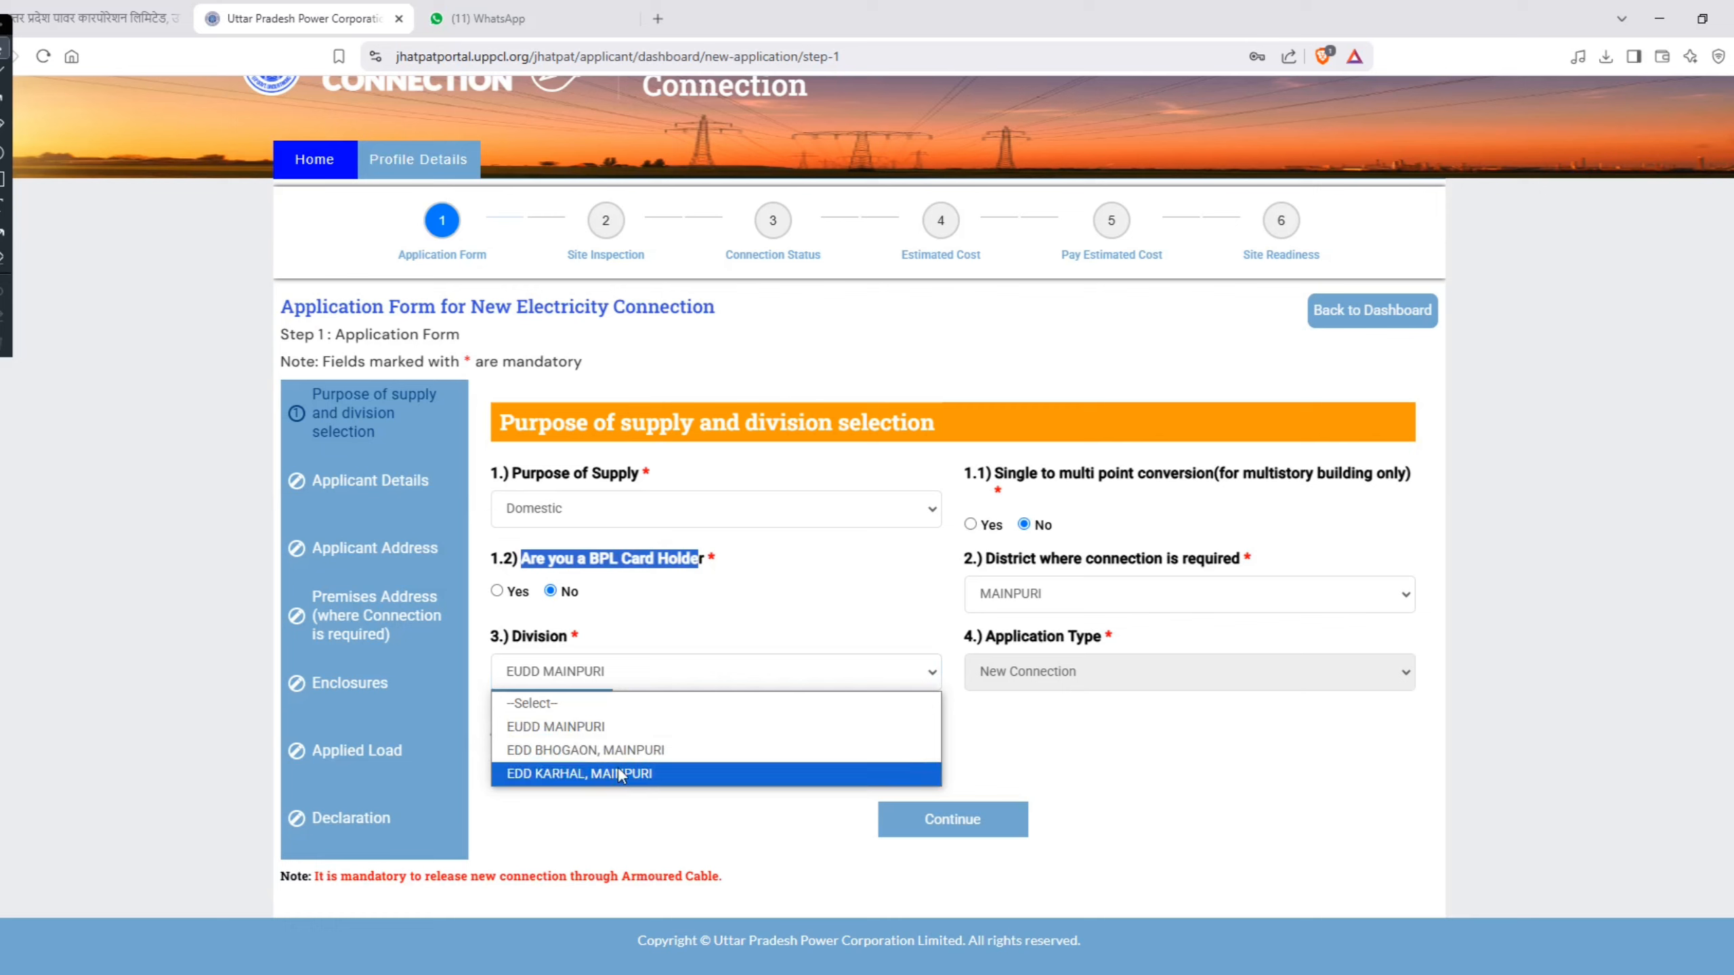
pyautogui.click(613, 731)
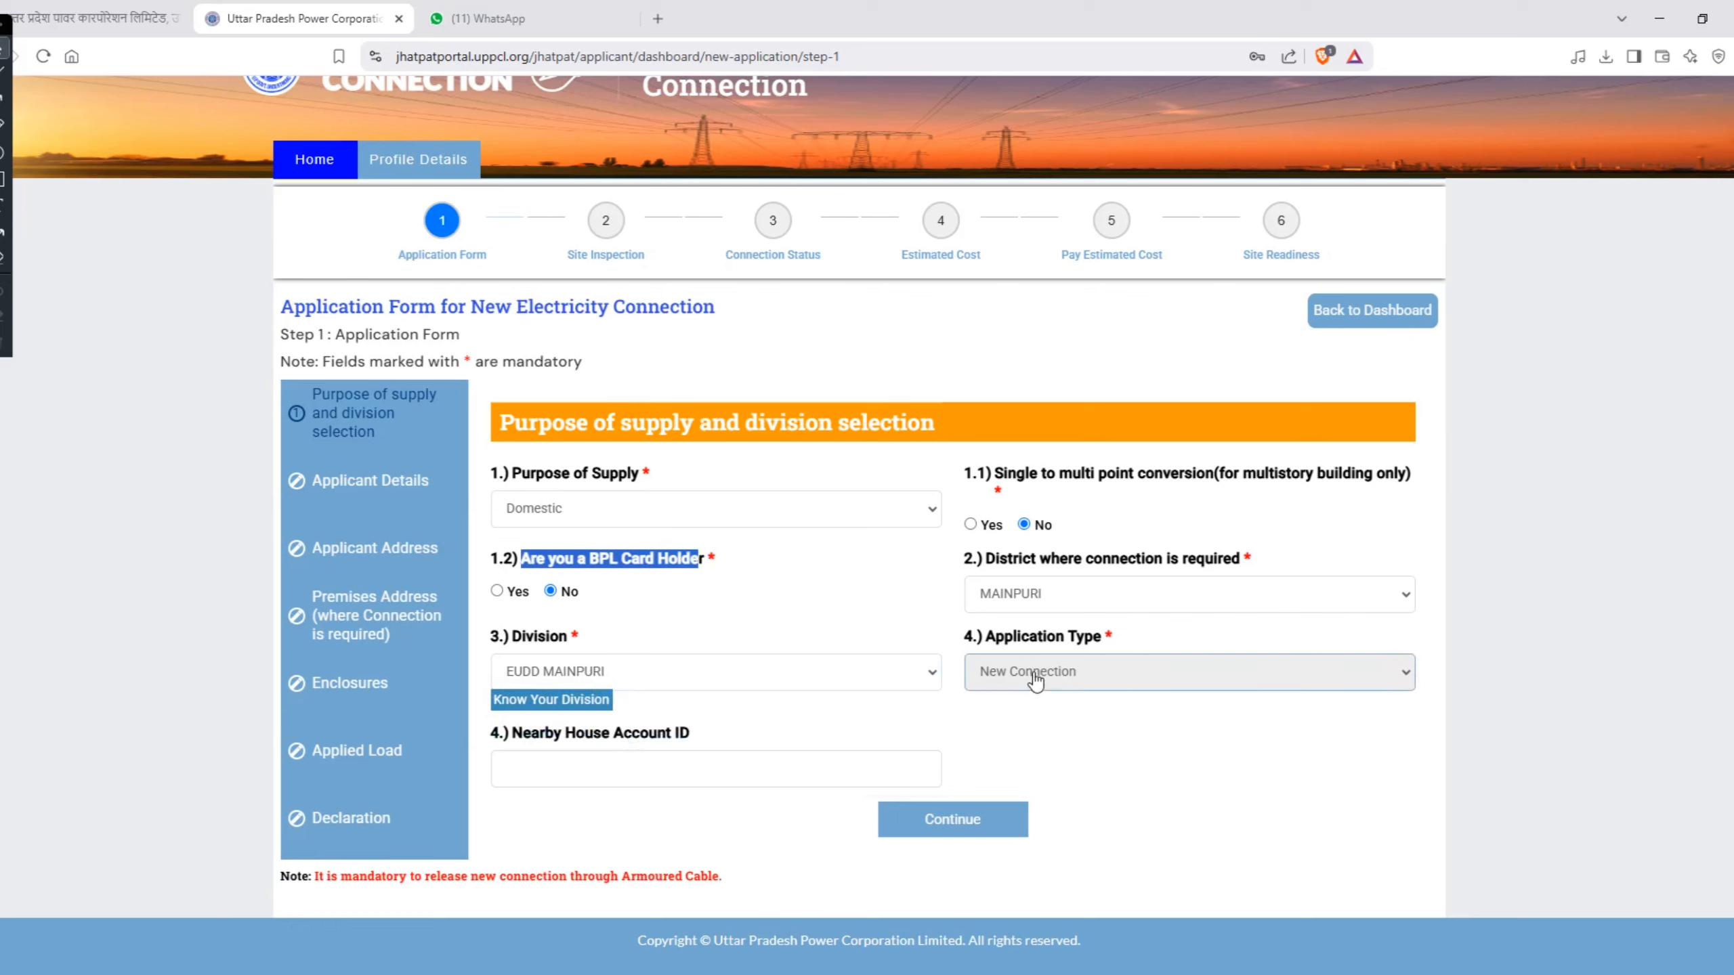
pyautogui.moveTo(985, 637); pyautogui.dragTo(1036, 640)
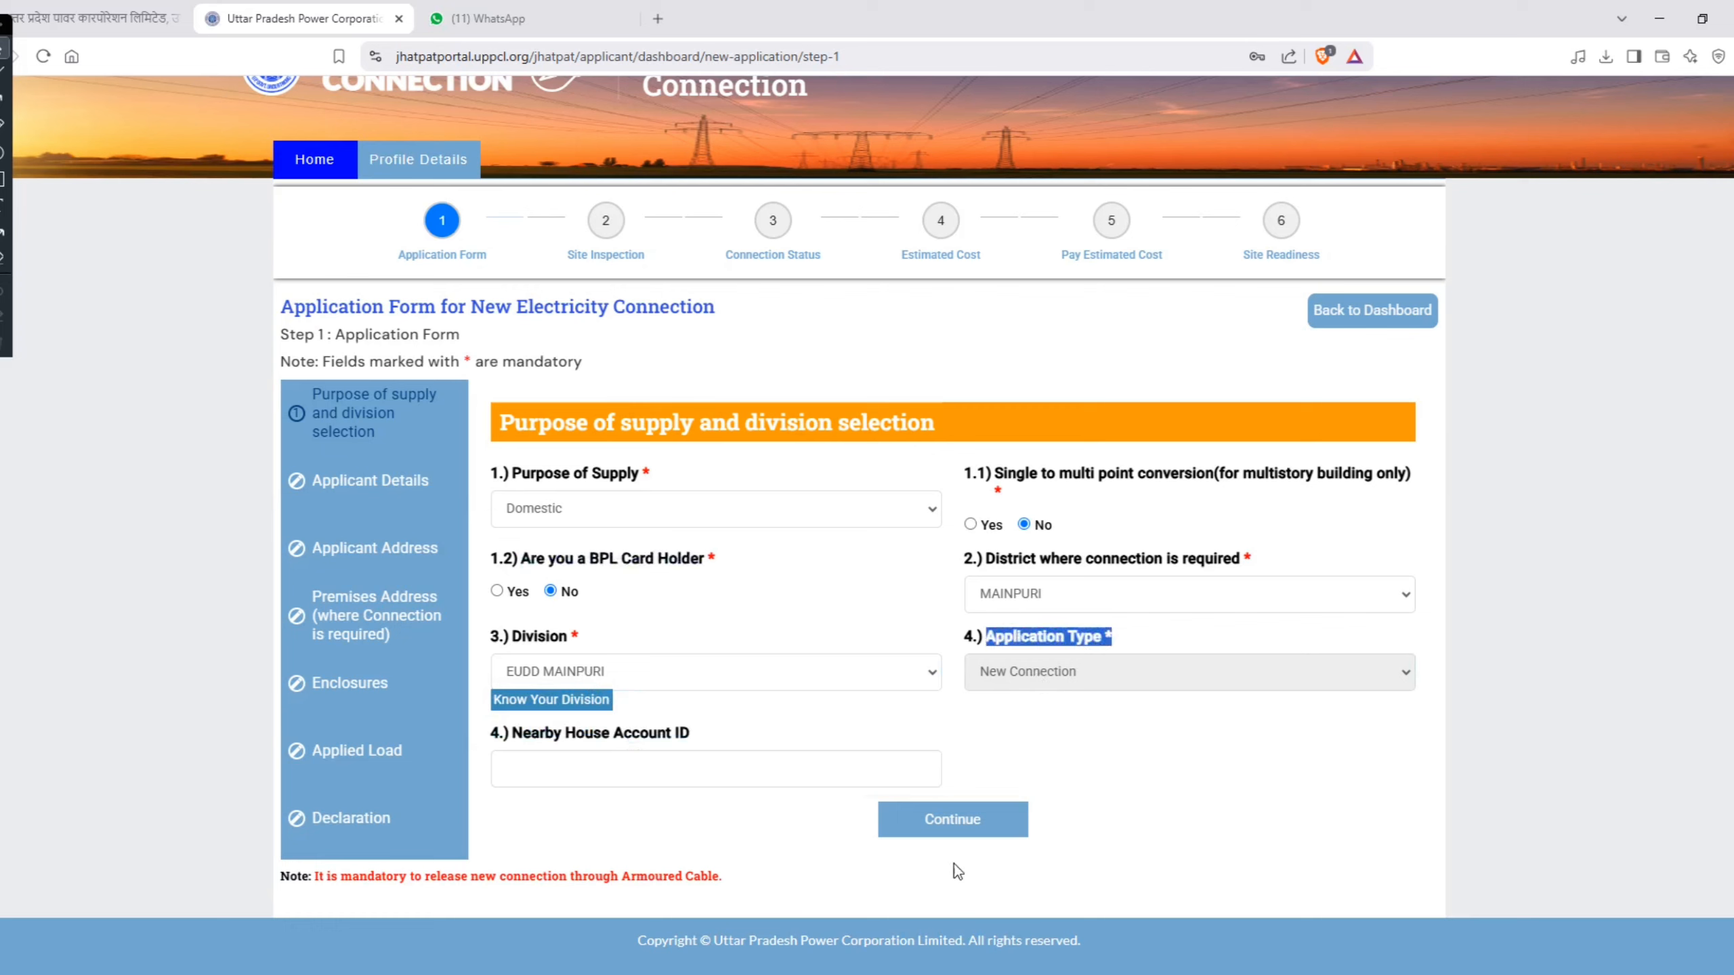
pyautogui.click(948, 823)
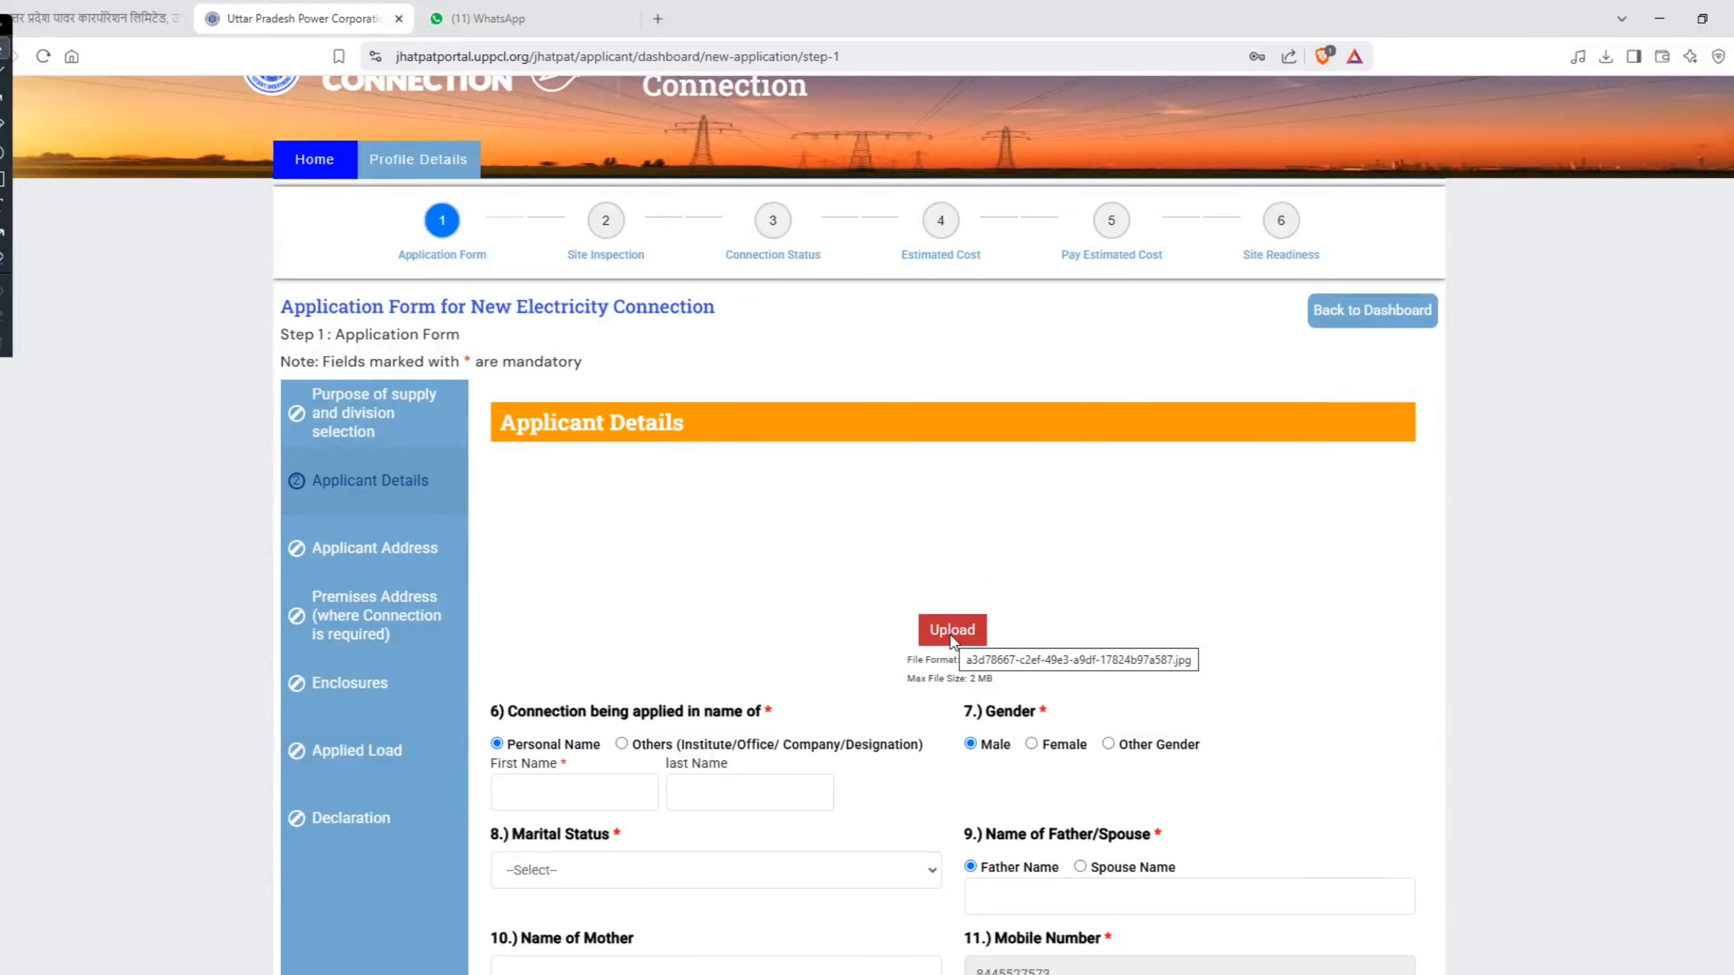
# Step: Look over the applicant and father/spouse name fields, and set the applicant's marital status to Married
pyautogui.scroll(-3, 950, 629)
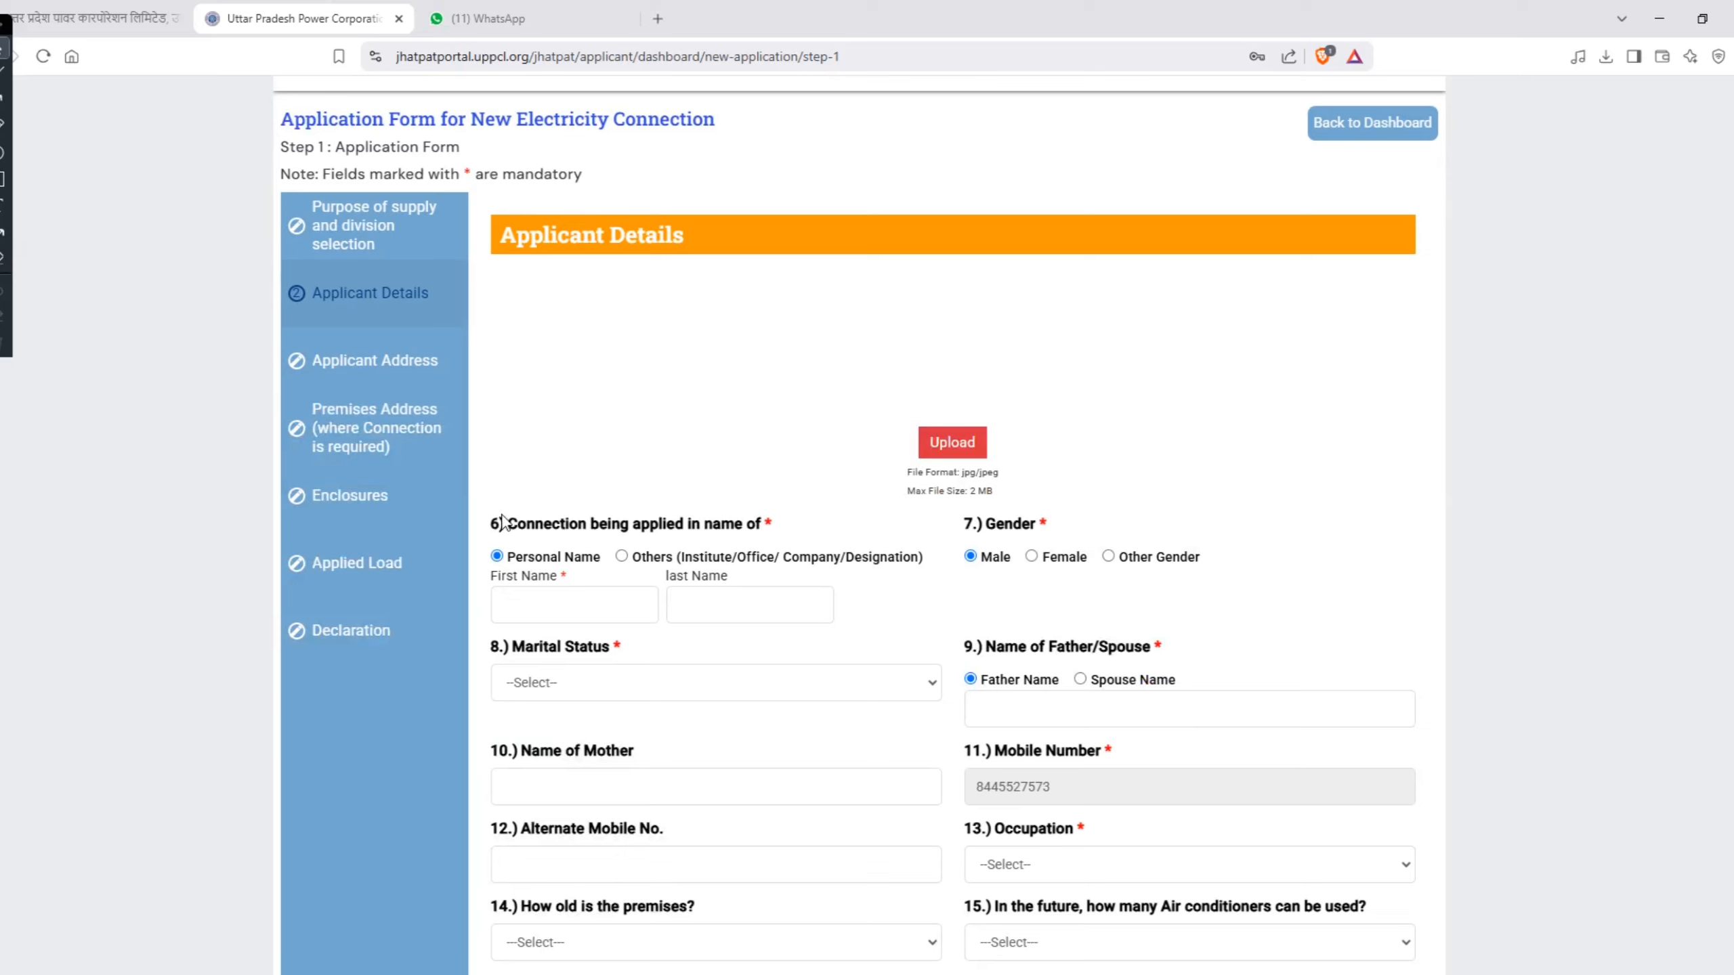
pyautogui.click(551, 602)
pyautogui.click(756, 602)
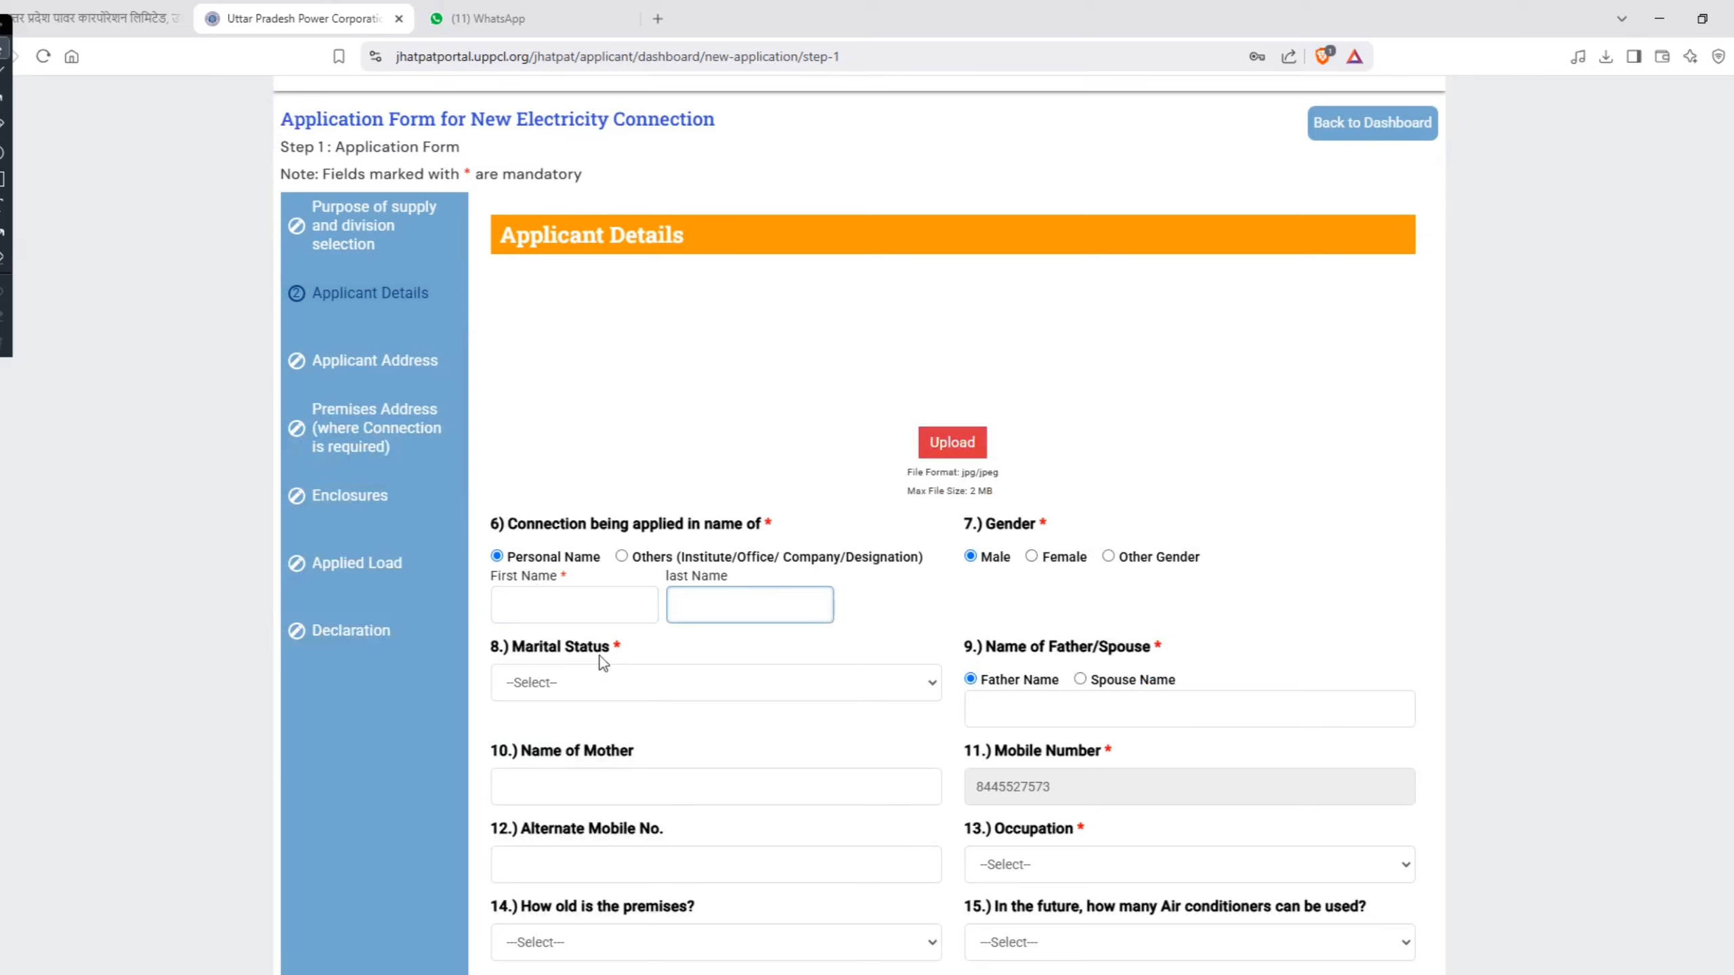
pyautogui.click(528, 683)
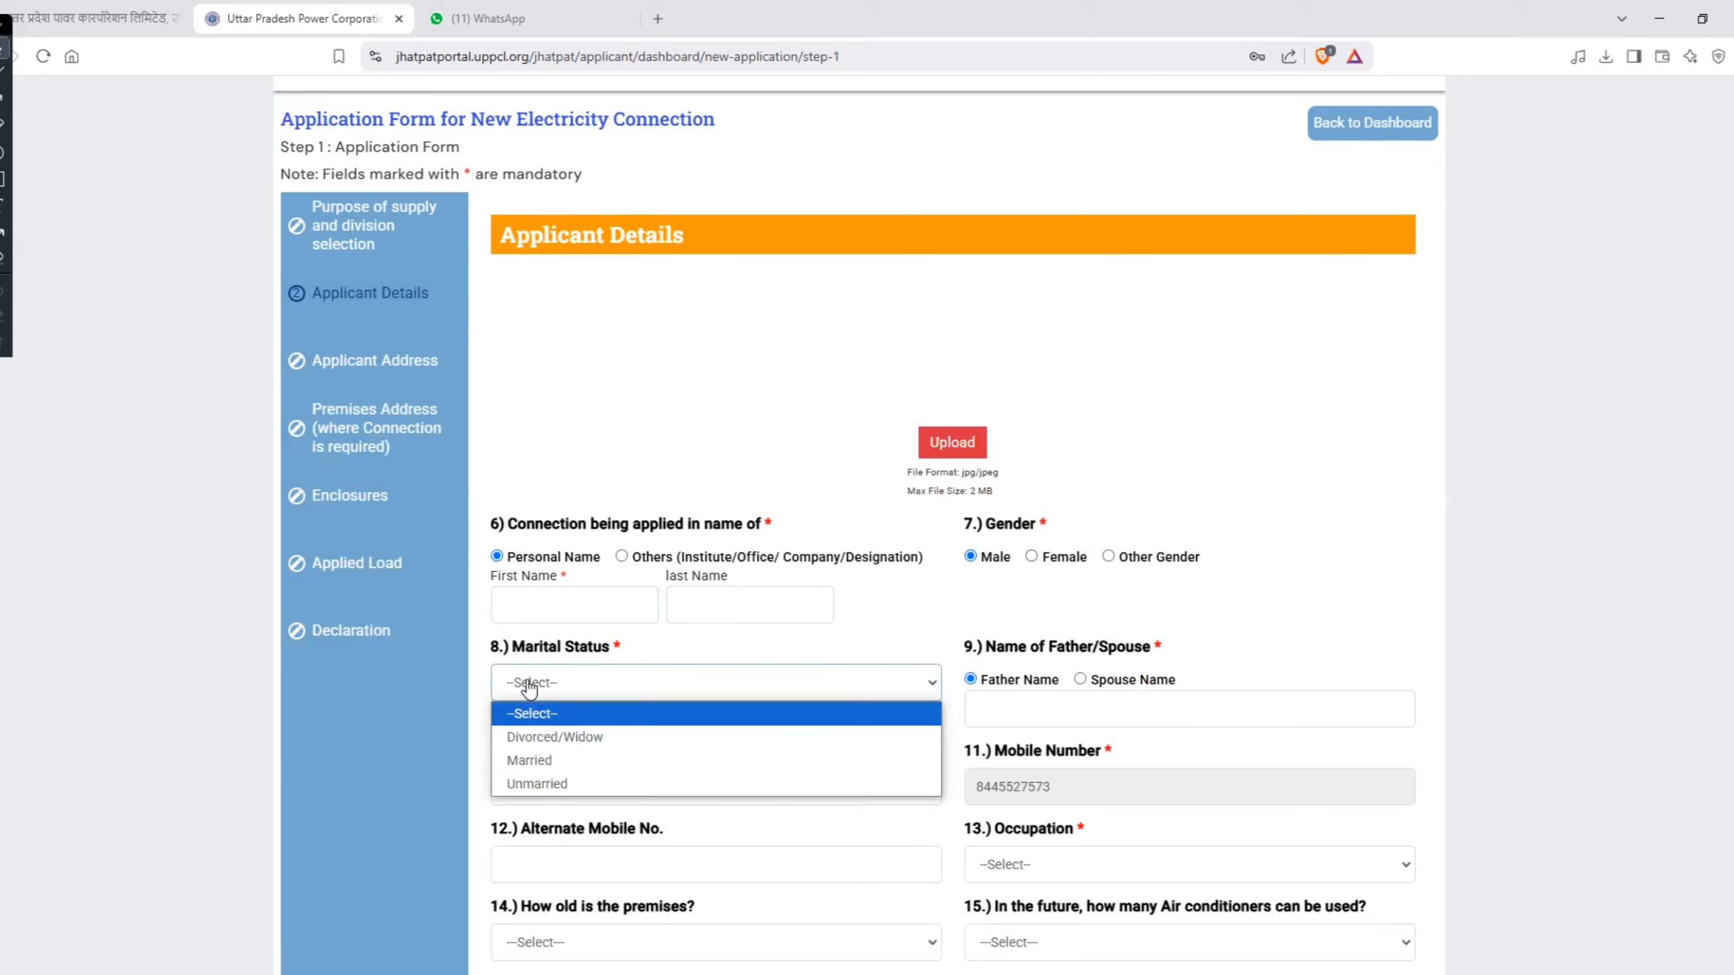
pyautogui.click(549, 766)
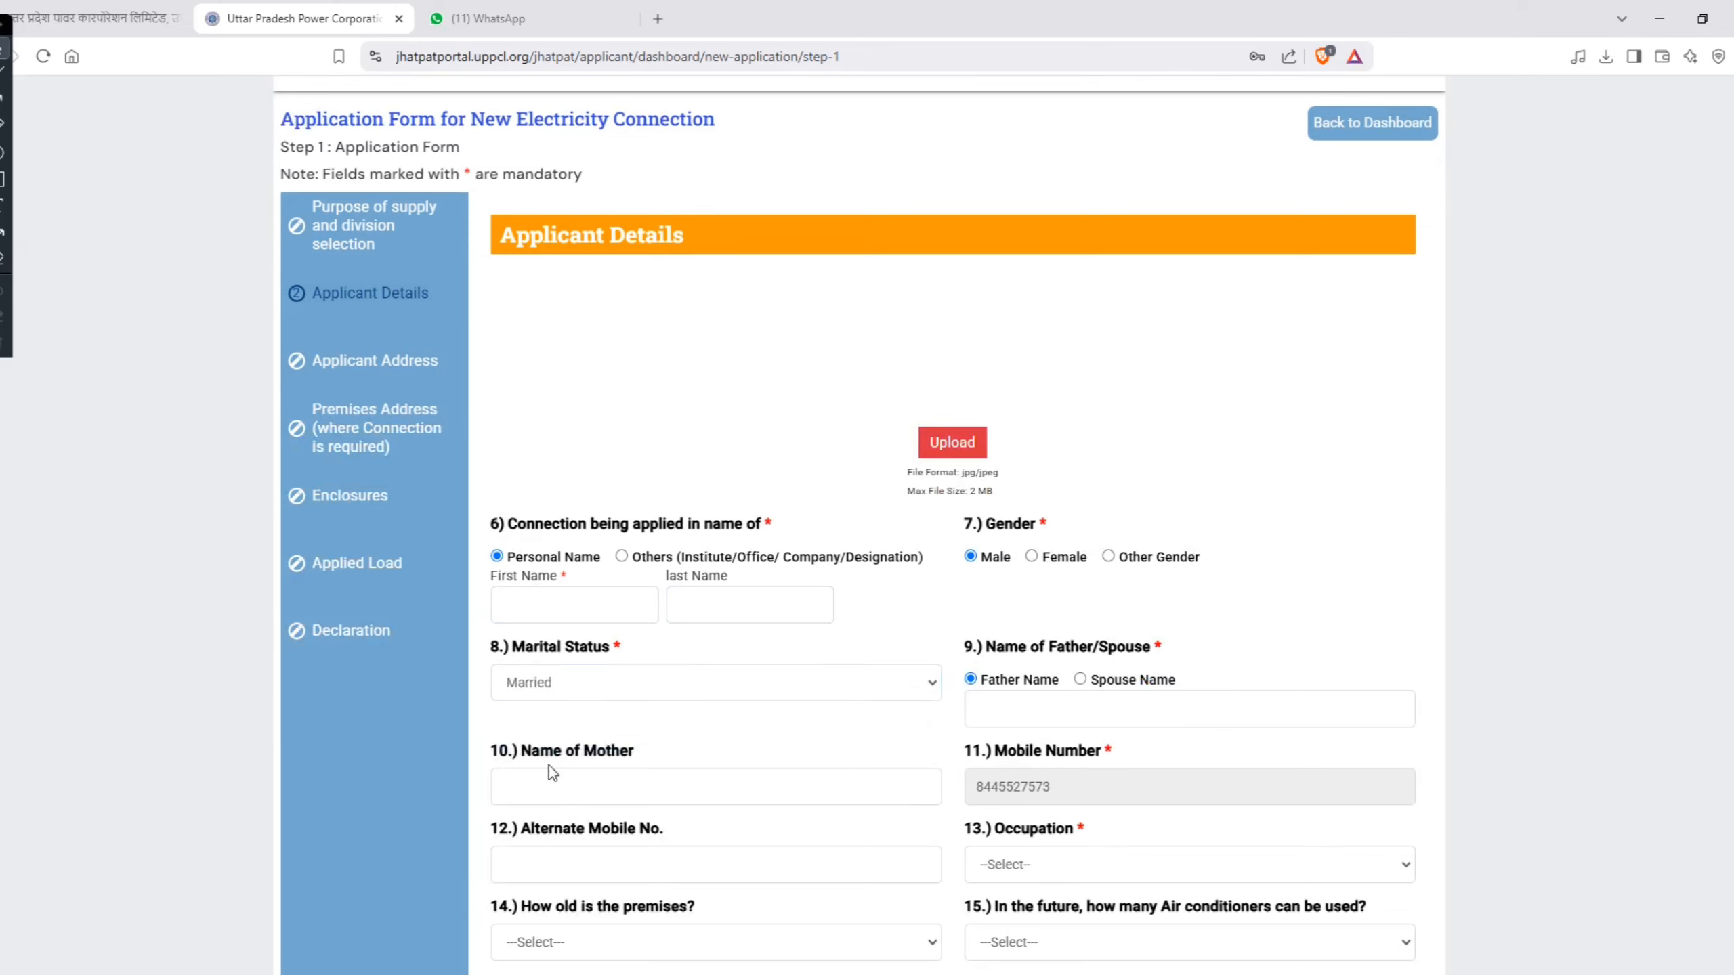
pyautogui.click(1132, 691)
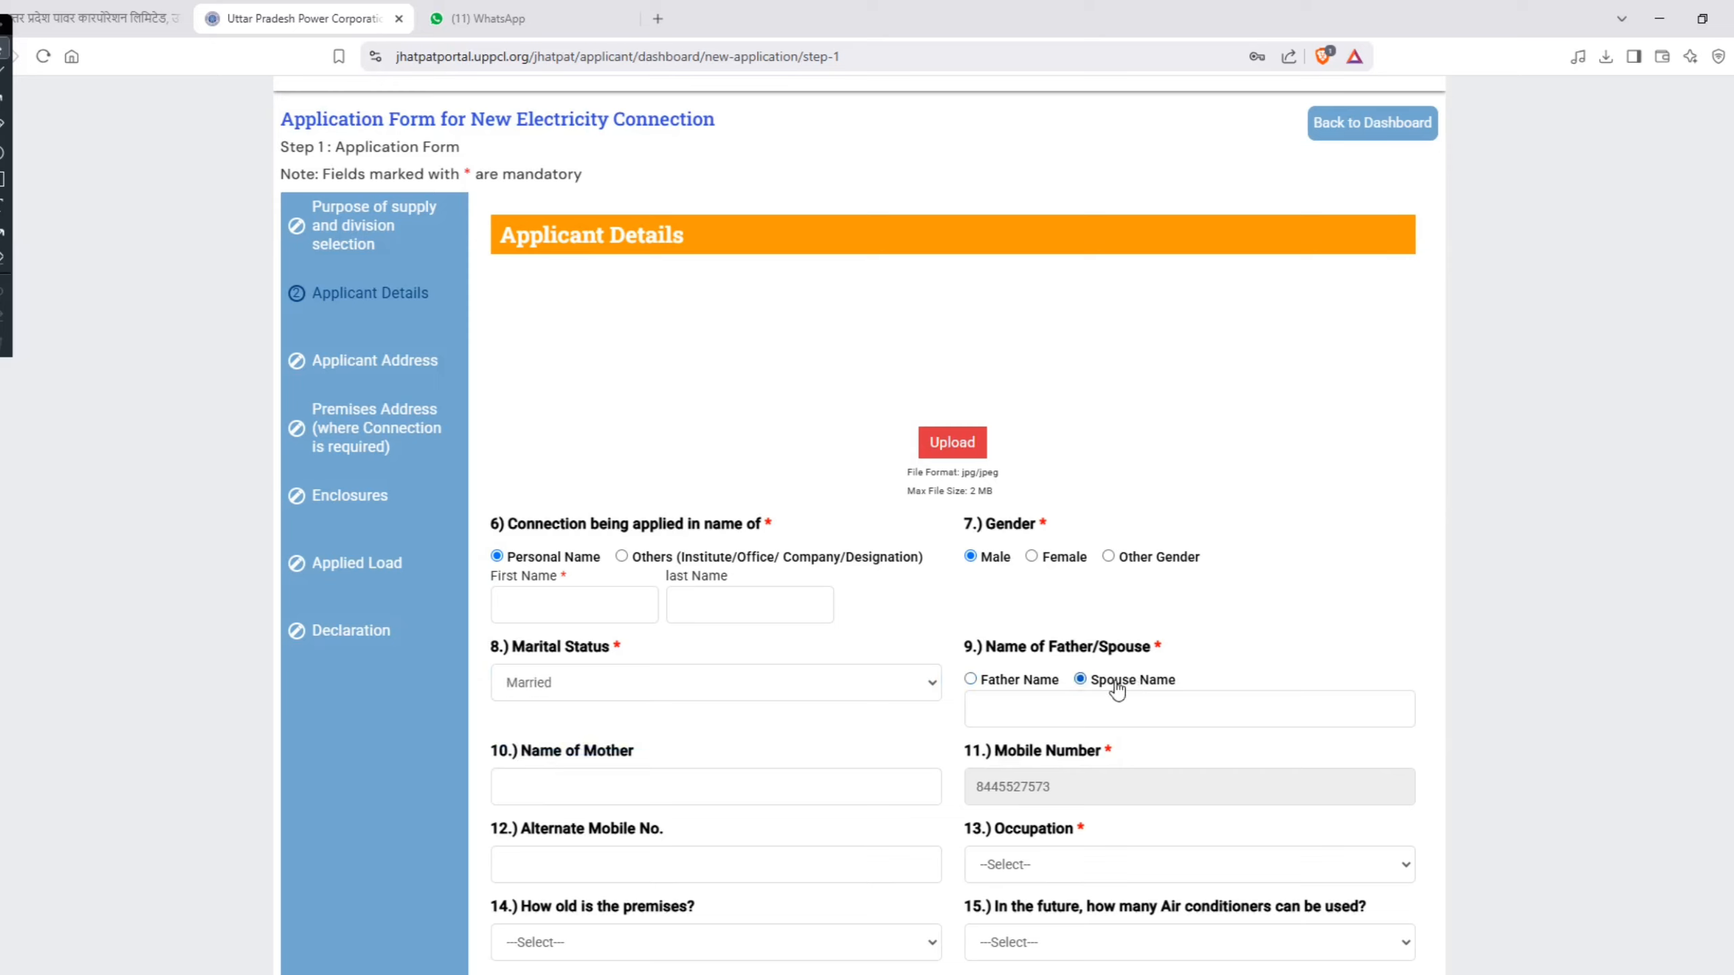
pyautogui.click(1020, 694)
pyautogui.click(1032, 708)
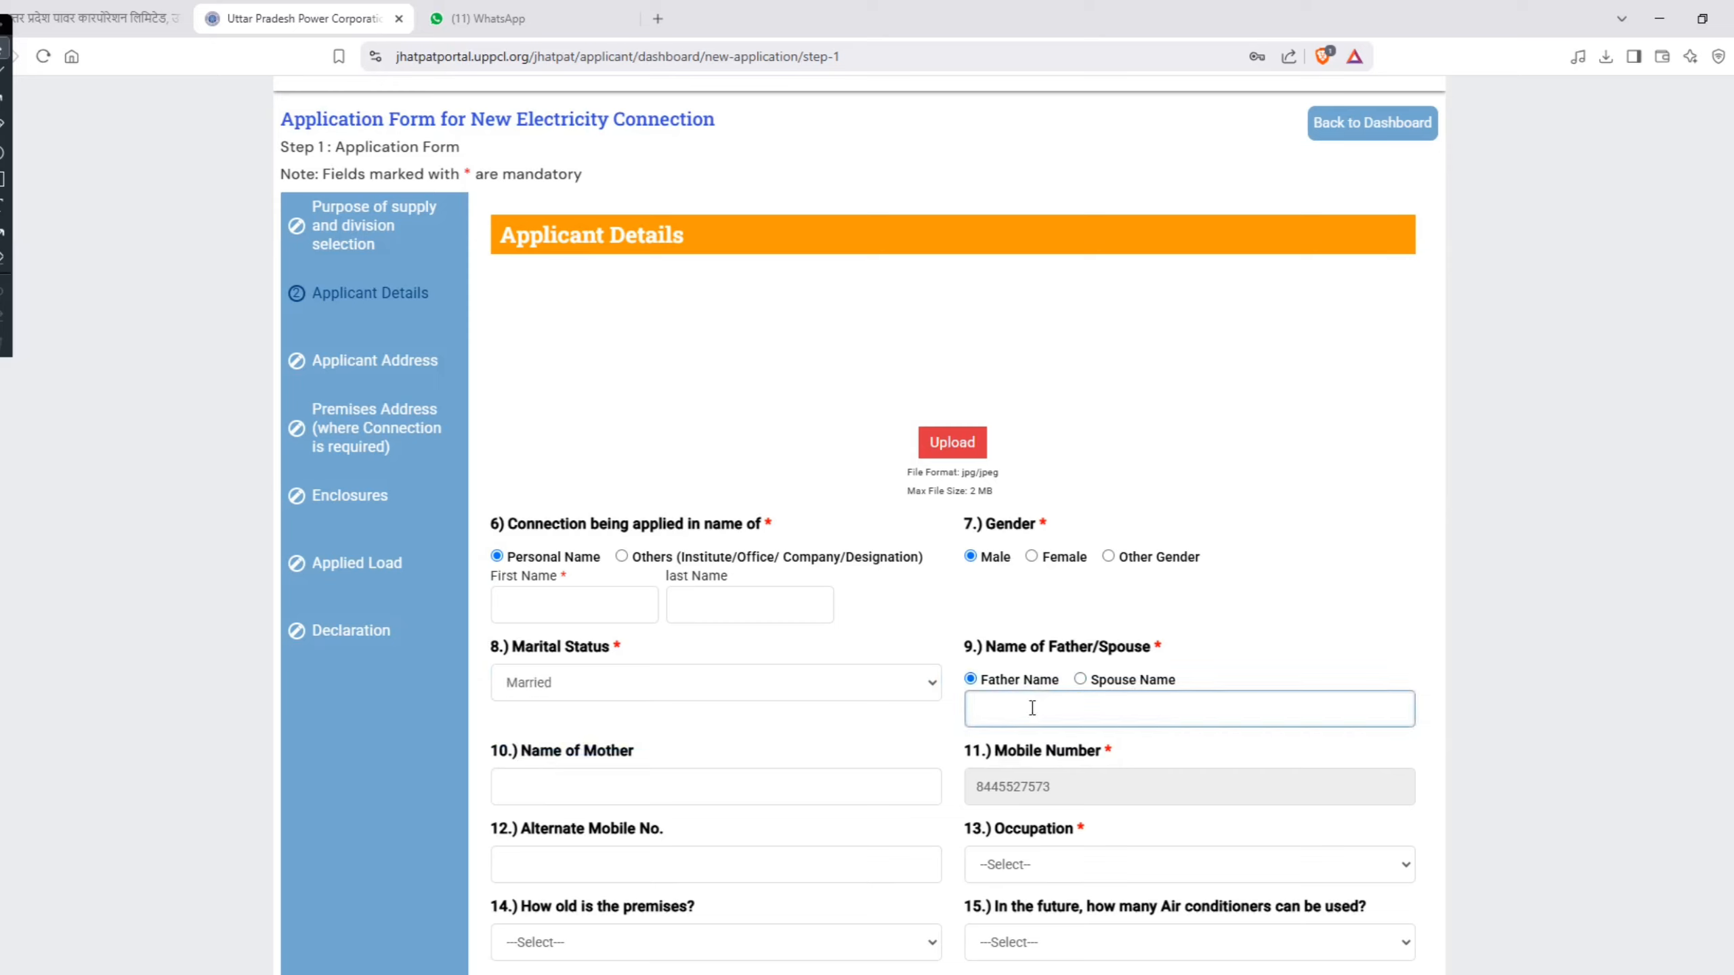
# Step: Enter NA as both the first name and last name for the connection applicant
pyautogui.click(624, 603)
pyautogui.write('NA')
pyautogui.press('Tab')
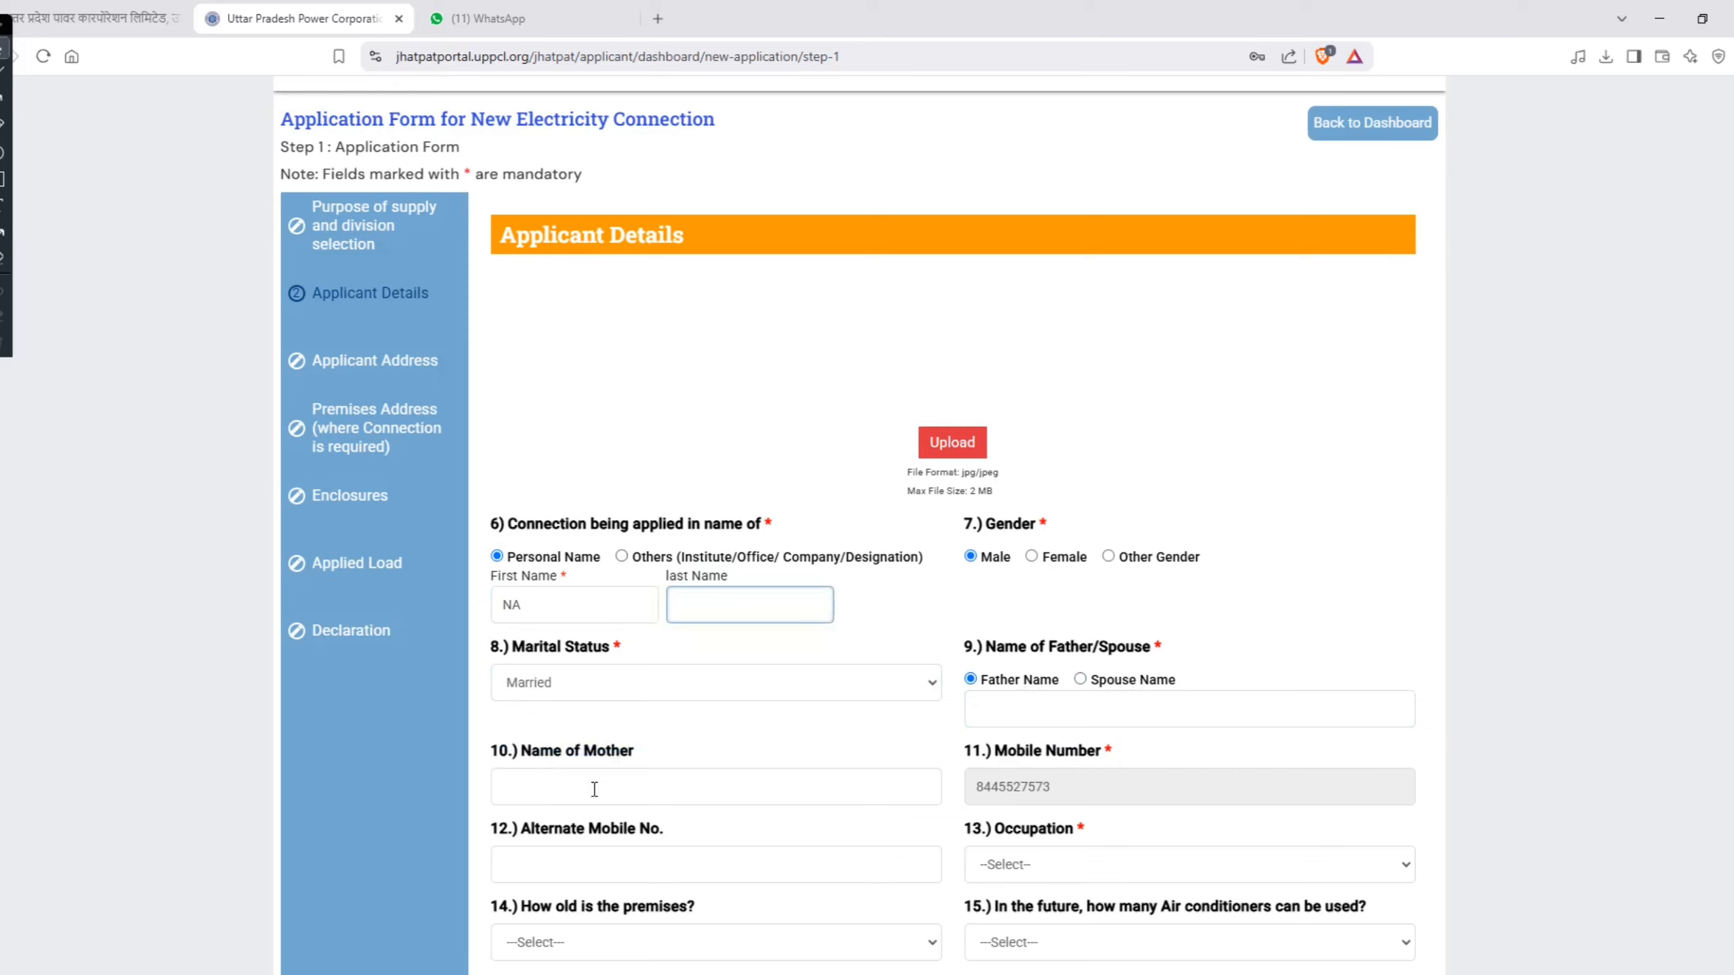
pyautogui.moveTo(523, 751); pyautogui.dragTo(638, 752)
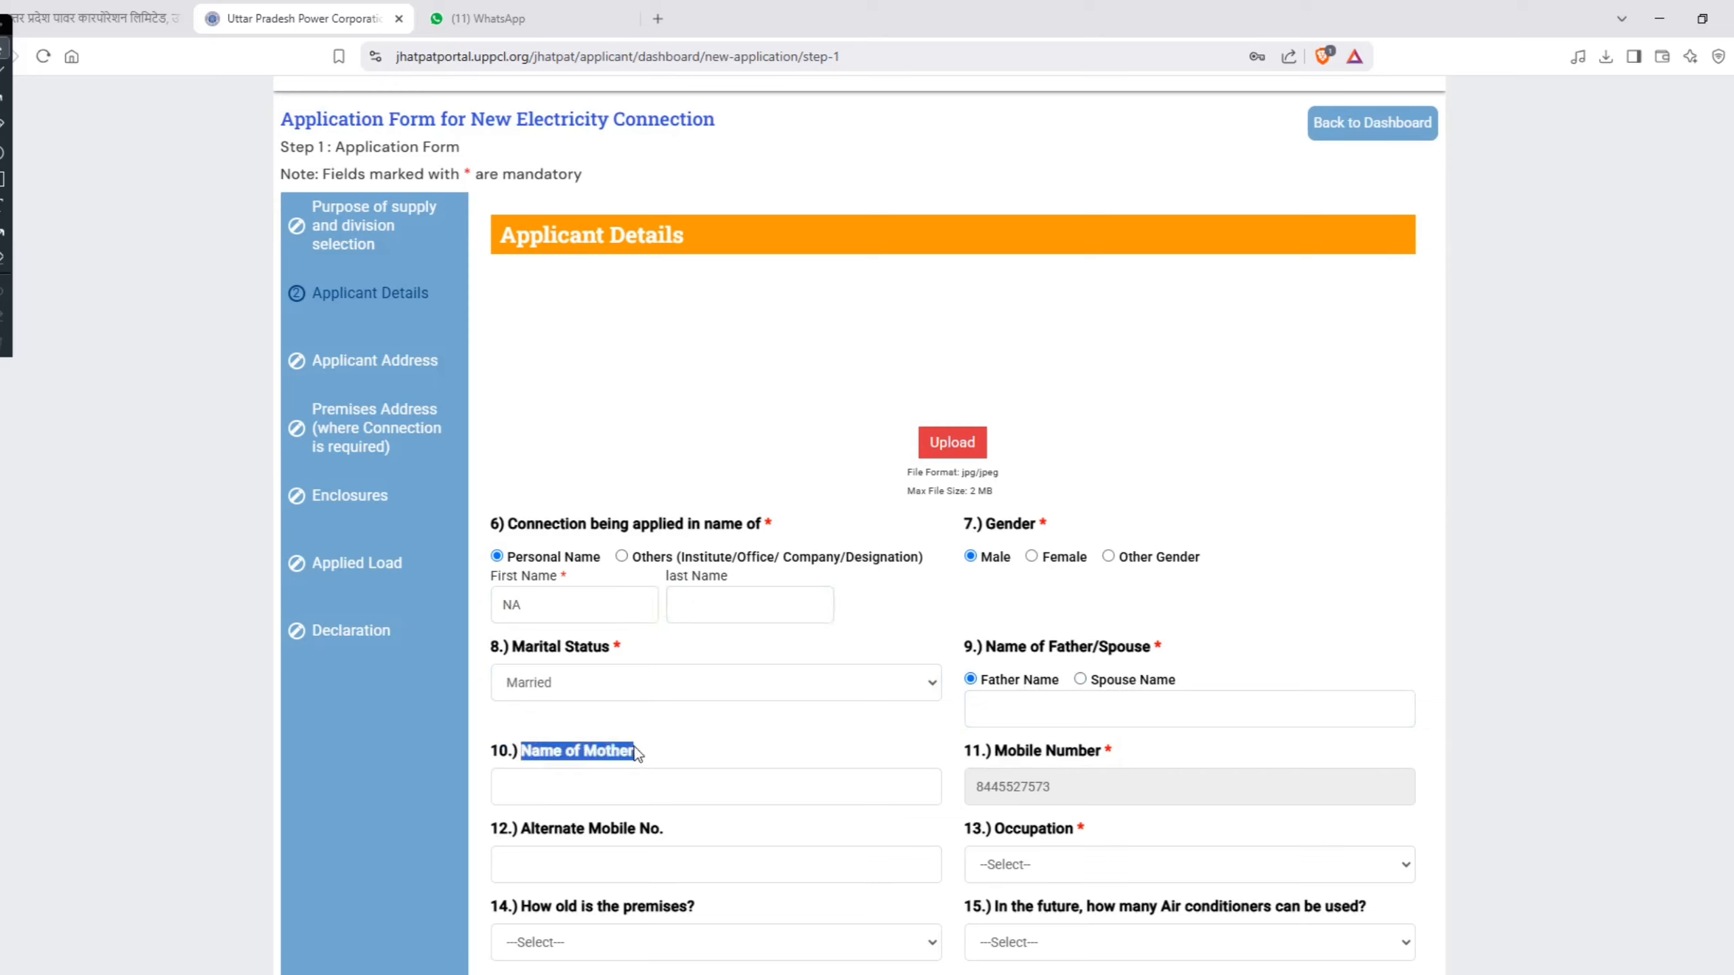
pyautogui.click(712, 620)
pyautogui.write('N')
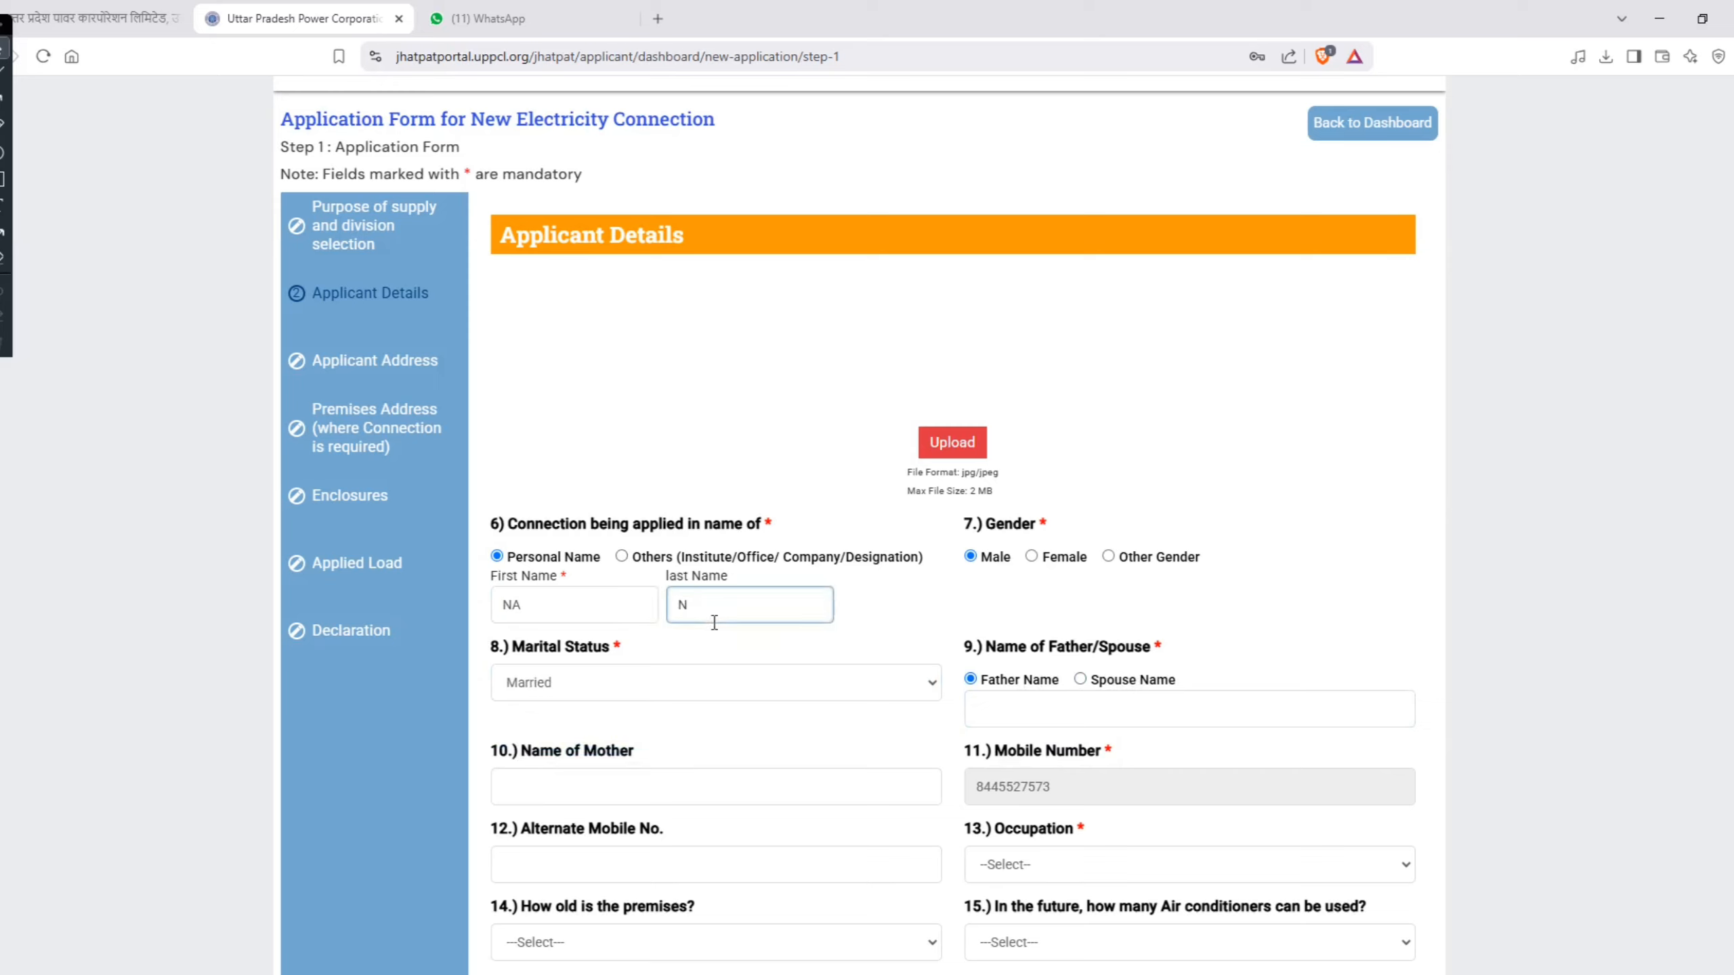
pyautogui.write('A')
pyautogui.click(634, 783)
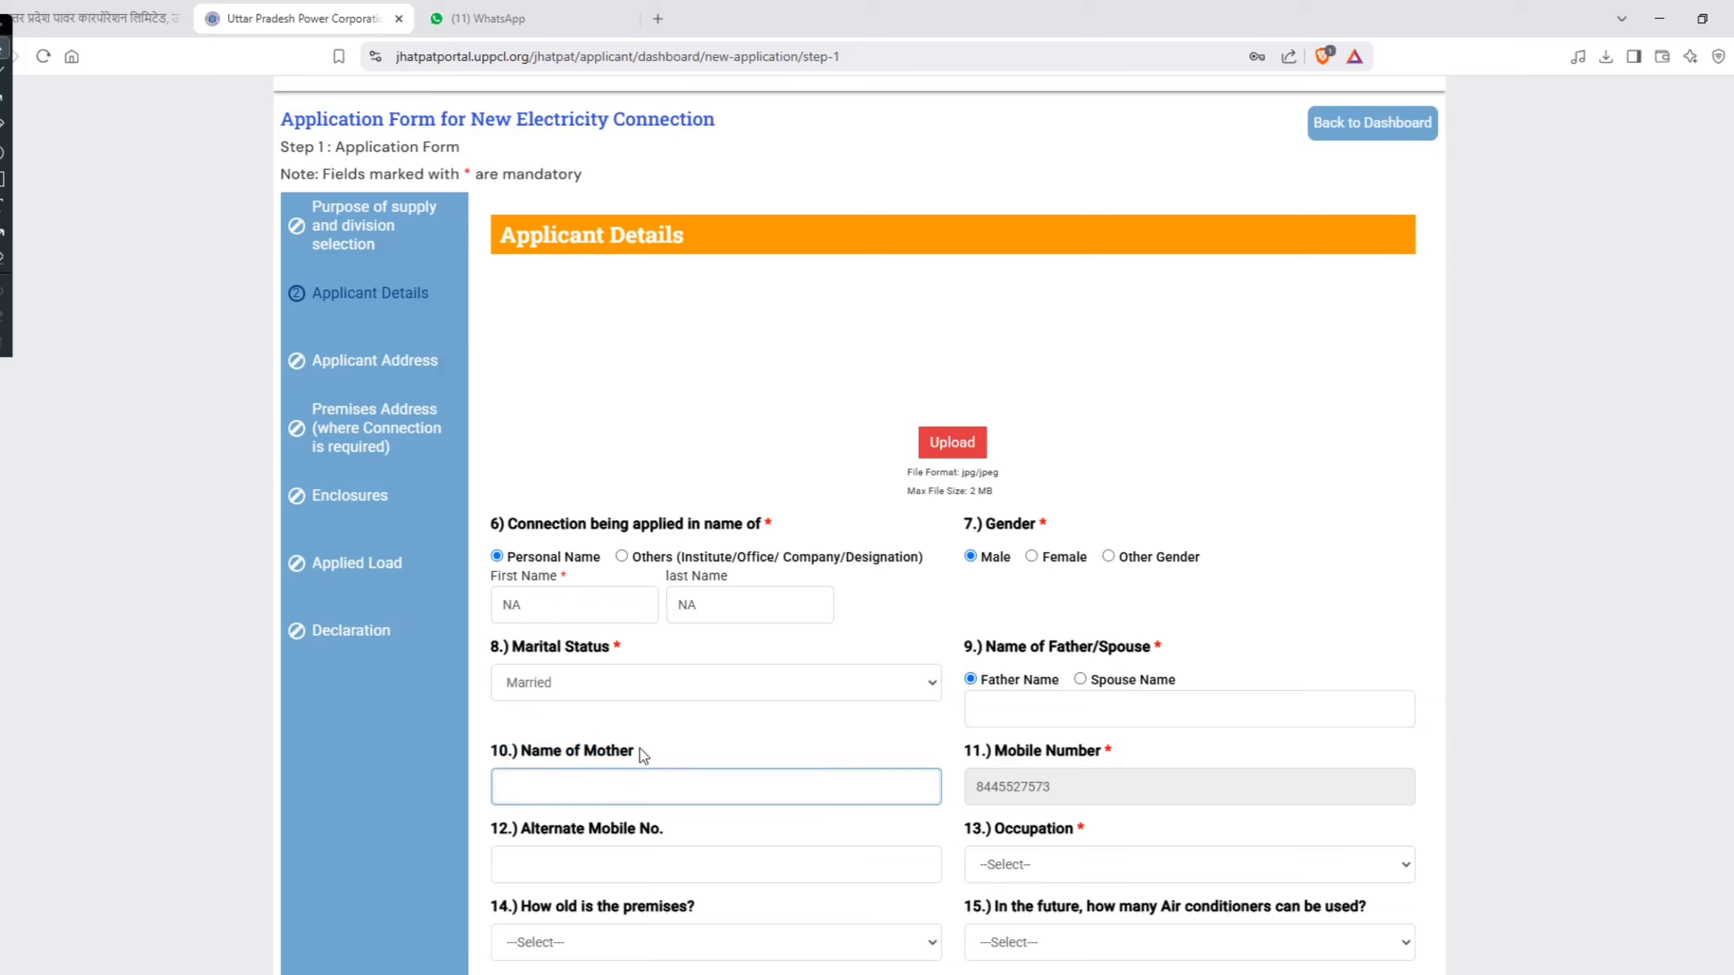
pyautogui.click(641, 751)
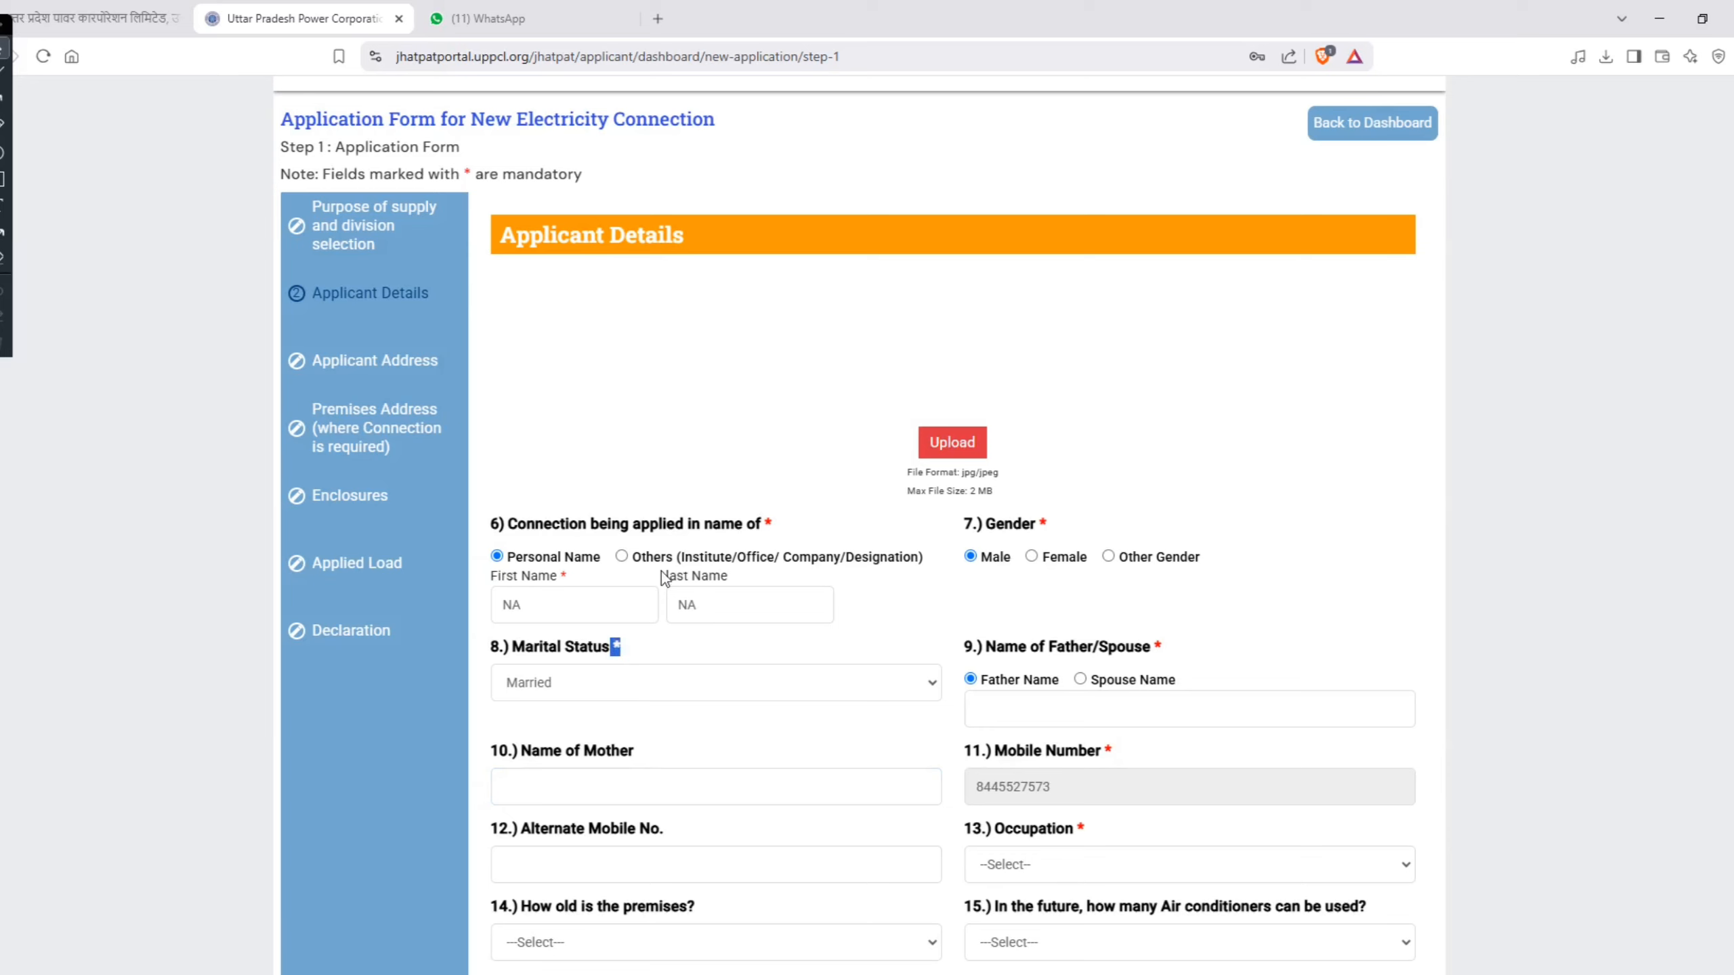
# Step: Enter NA as the father's name under Name of Father/Spouse
pyautogui.click(1013, 712)
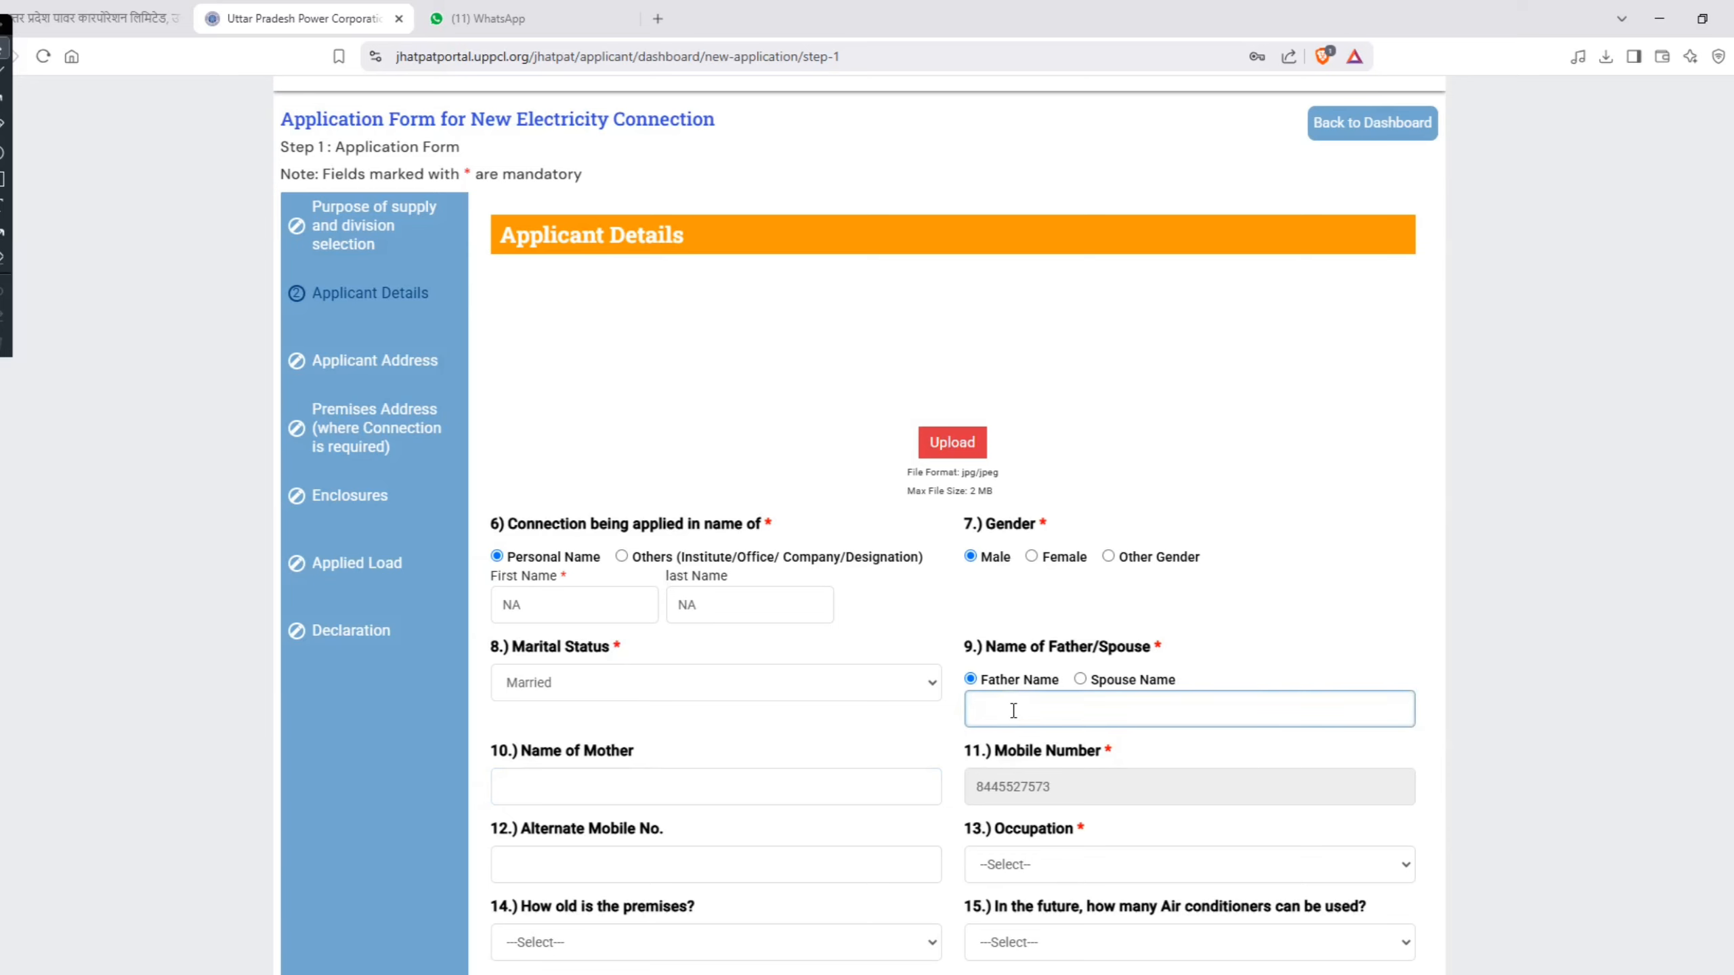
pyautogui.write('NA')
pyautogui.press('Tab')
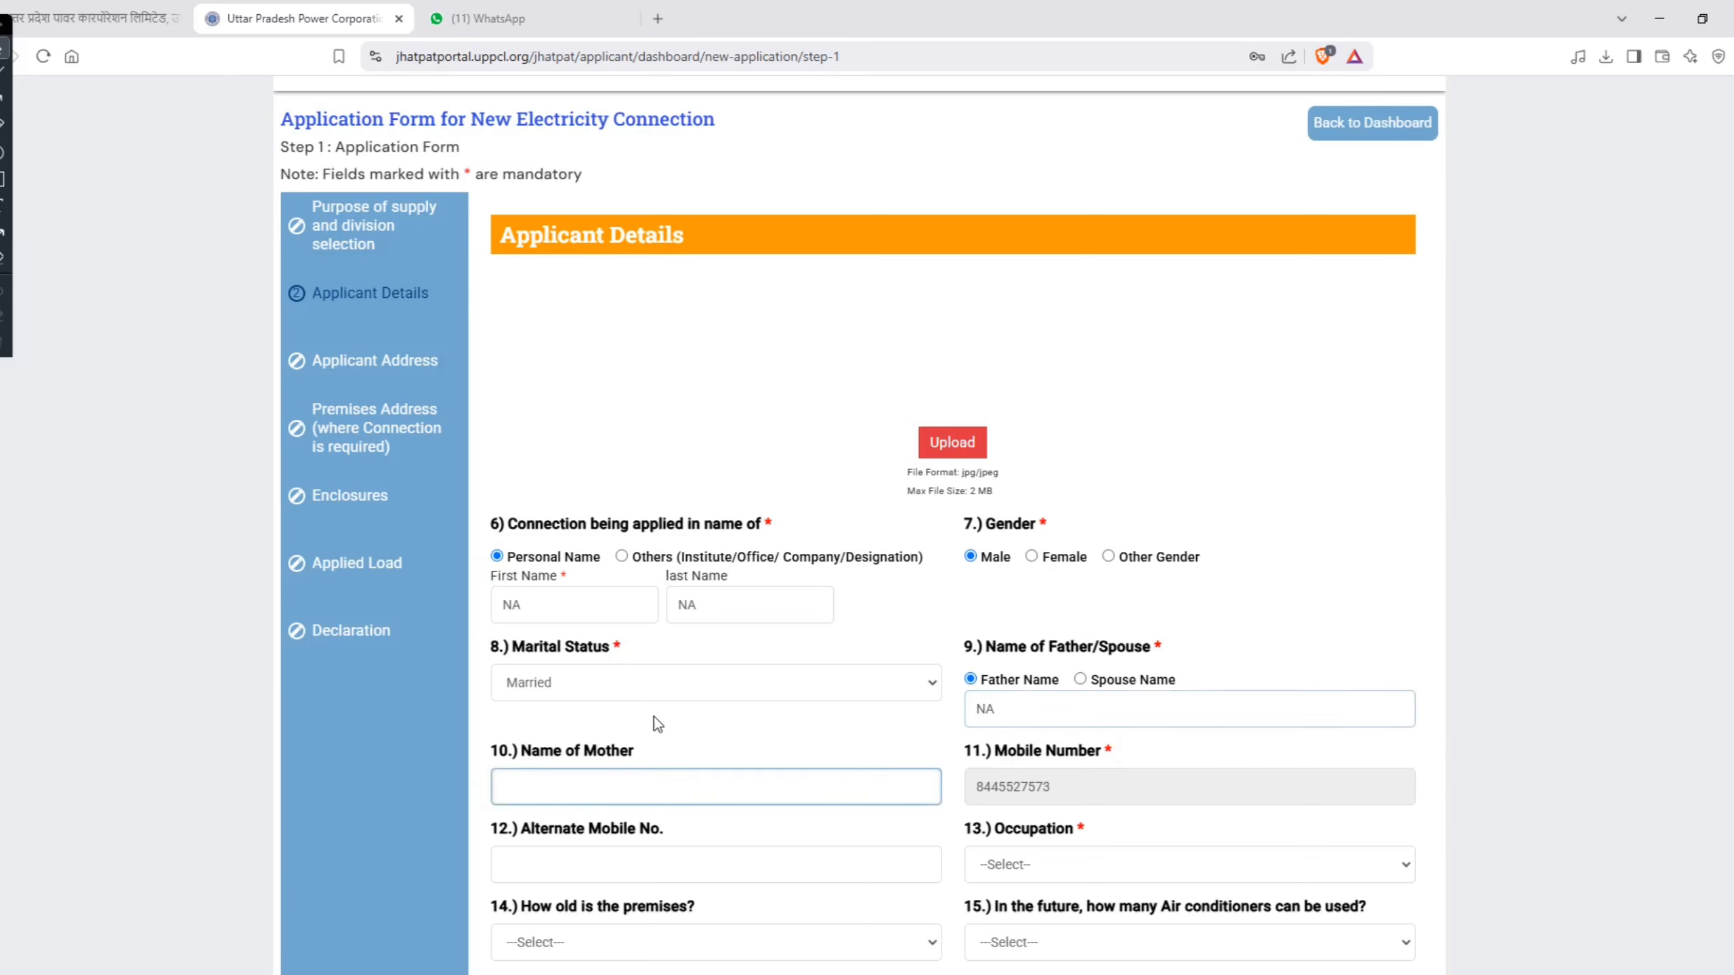
# Step: Examine the mother's name, registered mobile number and alternate mobile number fields in the Applicant Details
pyautogui.scroll(-3, 653, 717)
pyautogui.moveTo(558, 579); pyautogui.dragTo(634, 580)
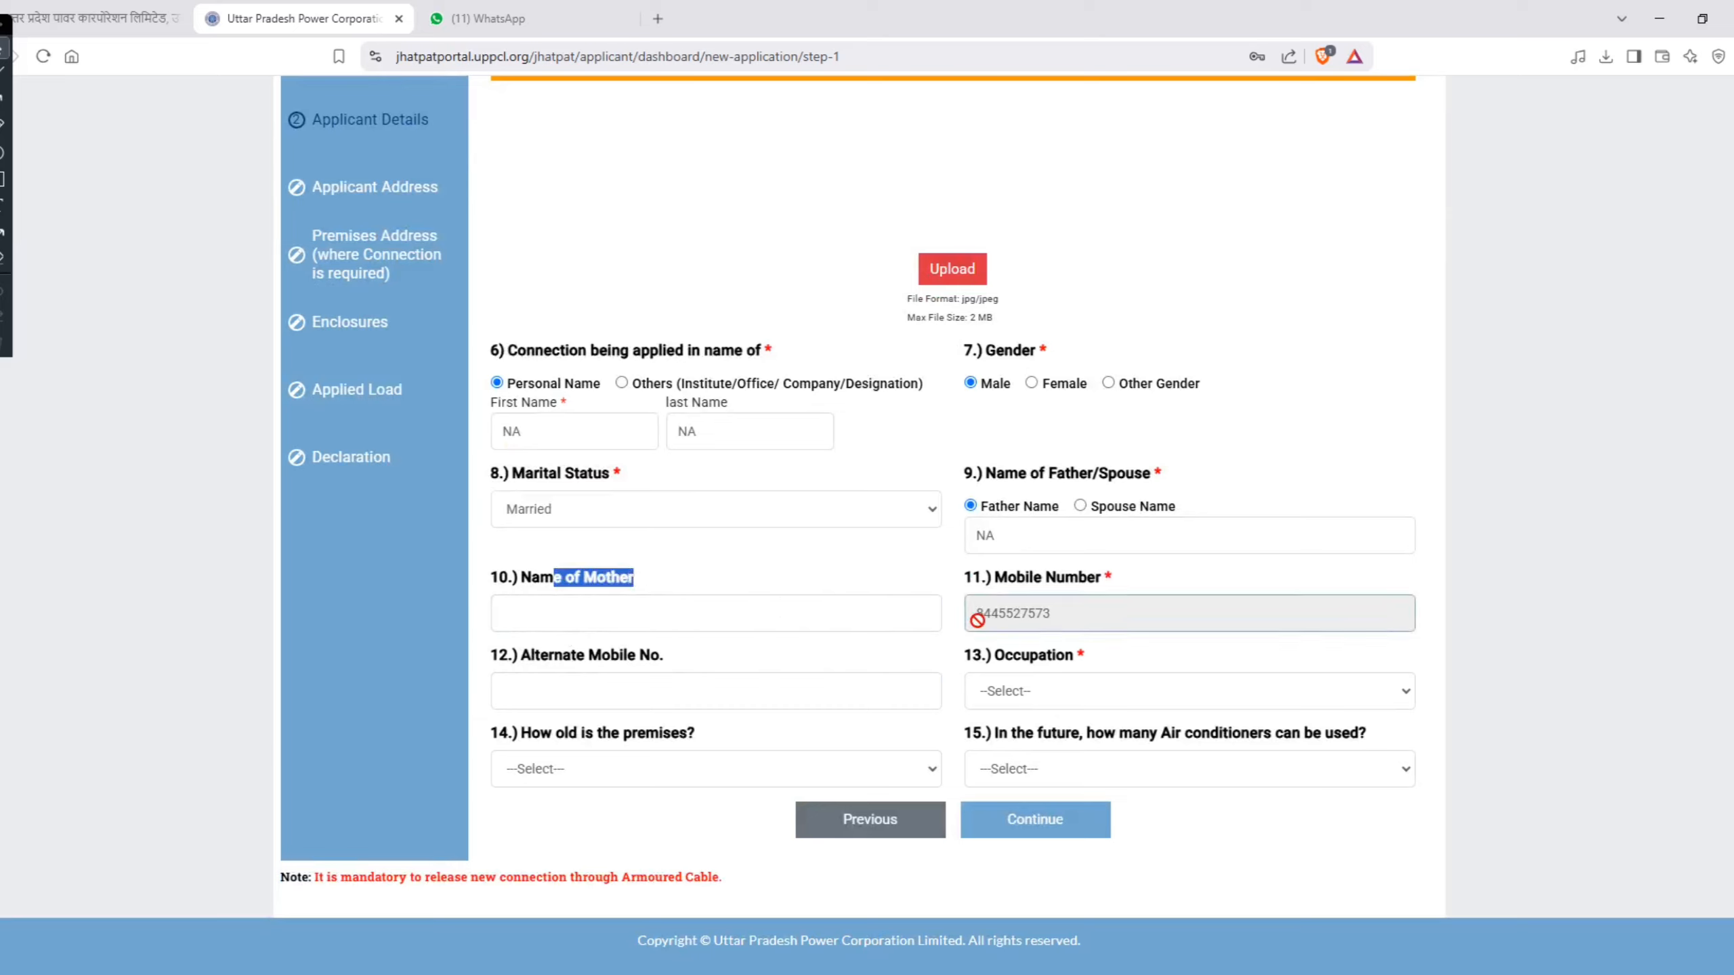
pyautogui.moveTo(979, 615); pyautogui.dragTo(1055, 615)
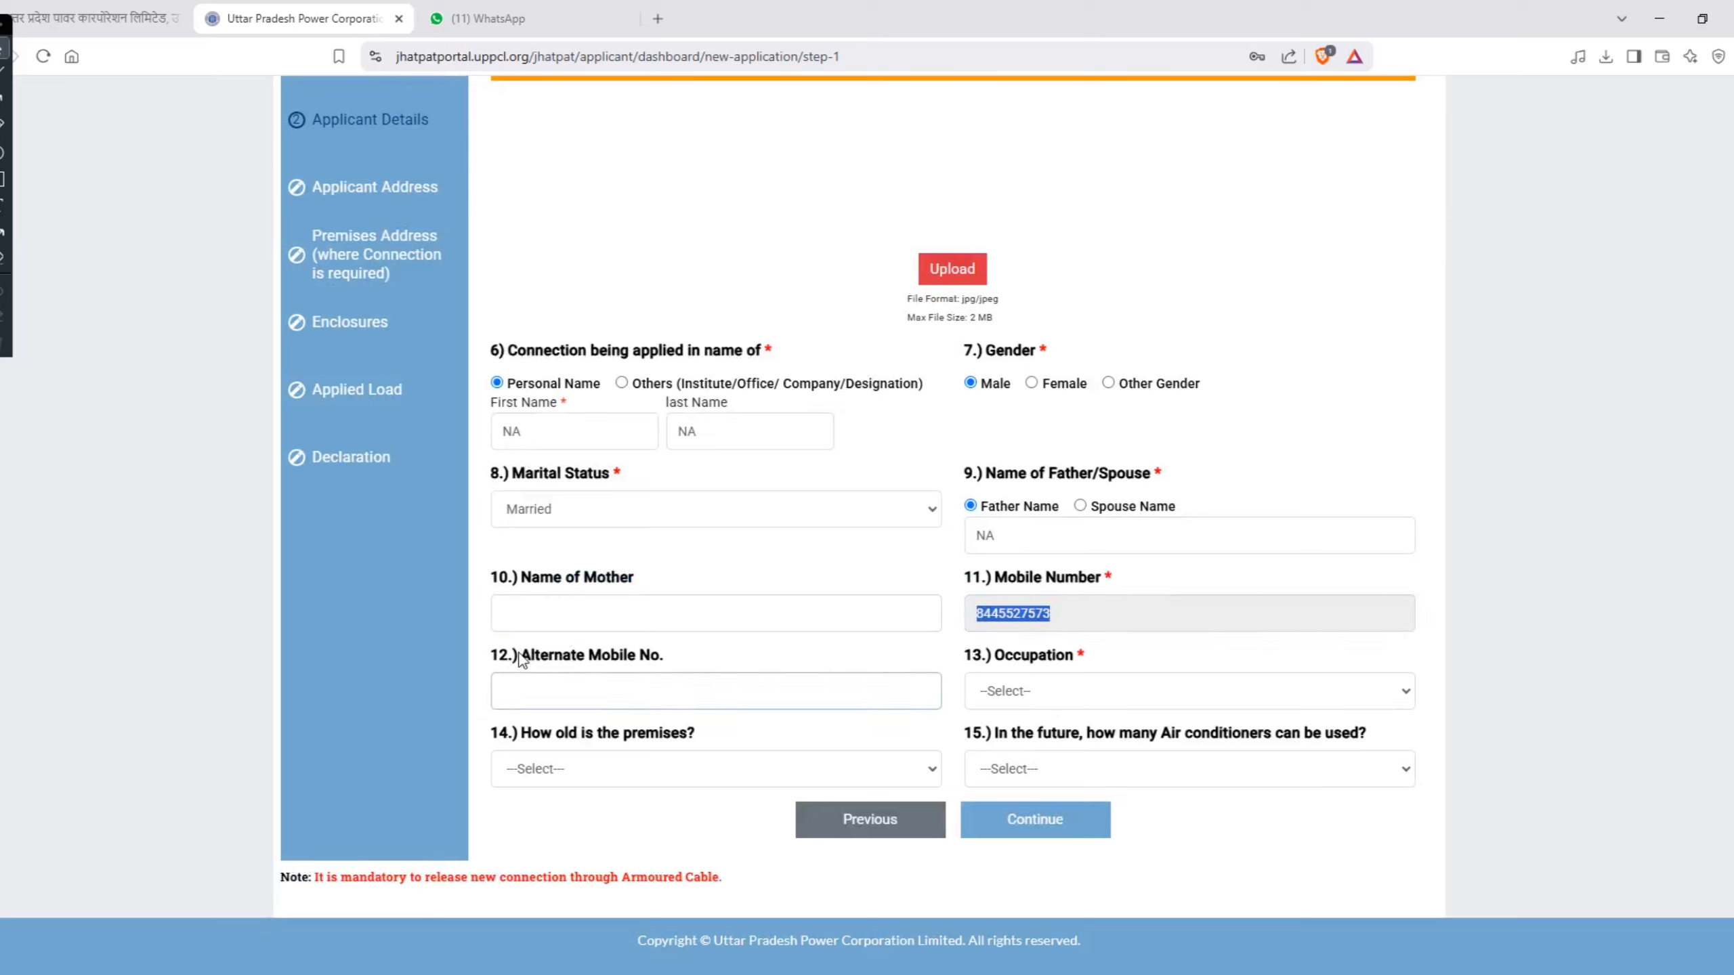
pyautogui.moveTo(519, 655); pyautogui.dragTo(666, 655)
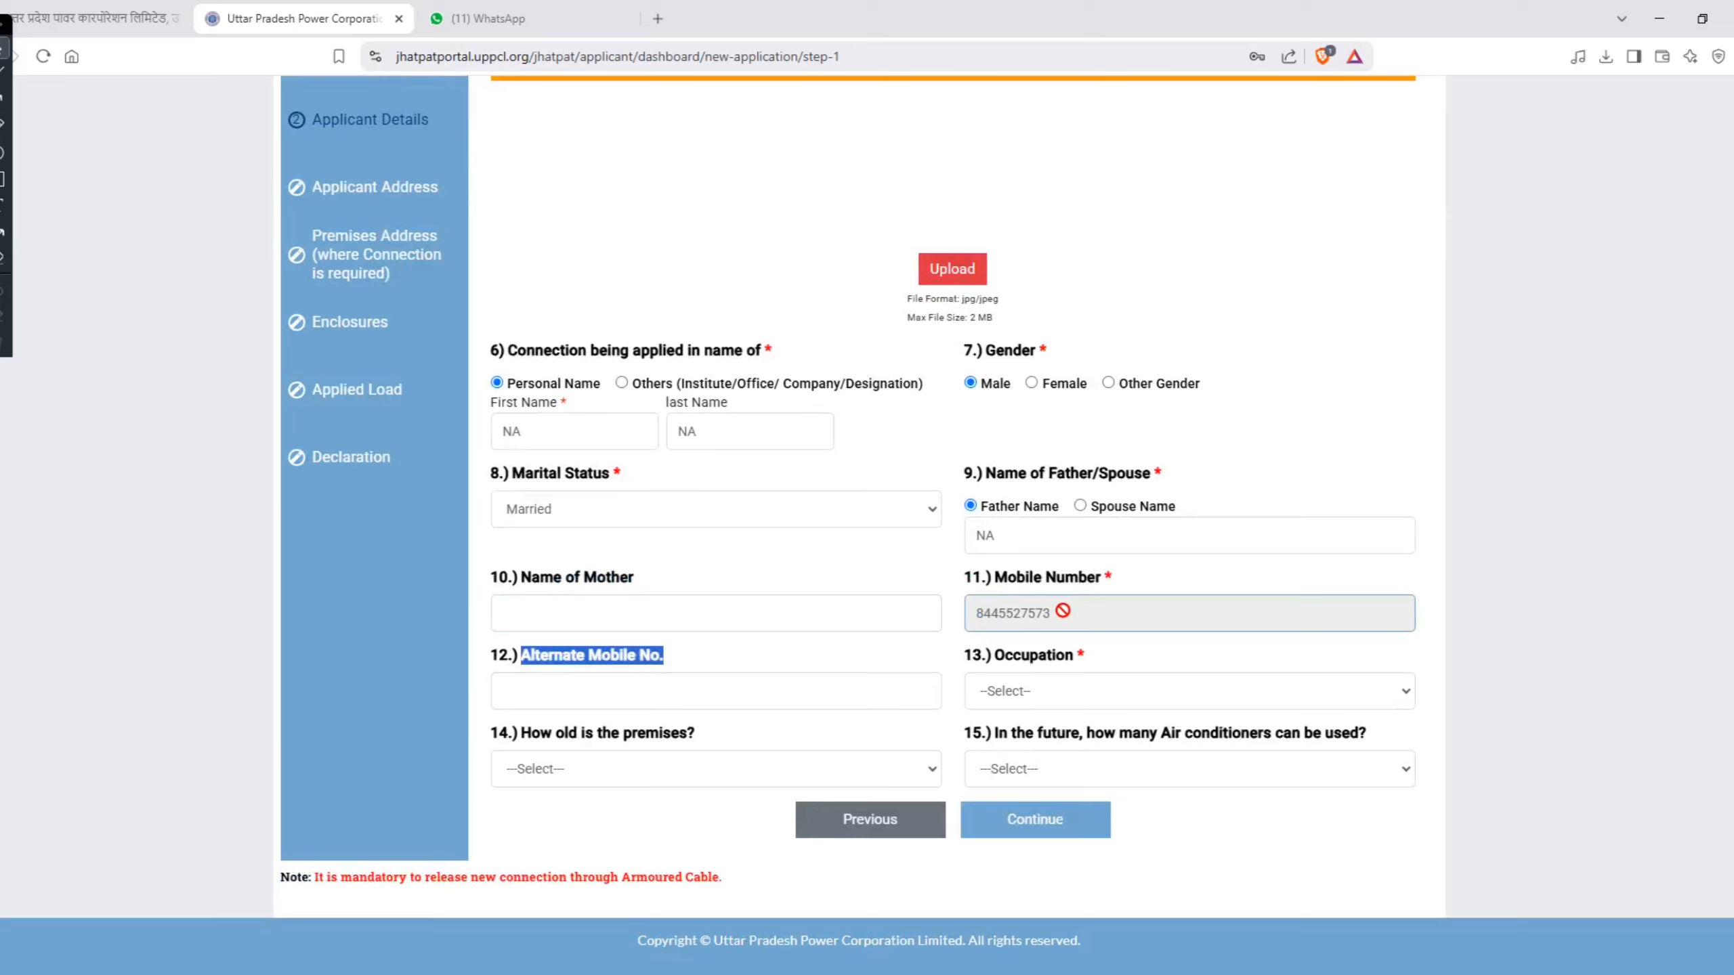
pyautogui.click(570, 687)
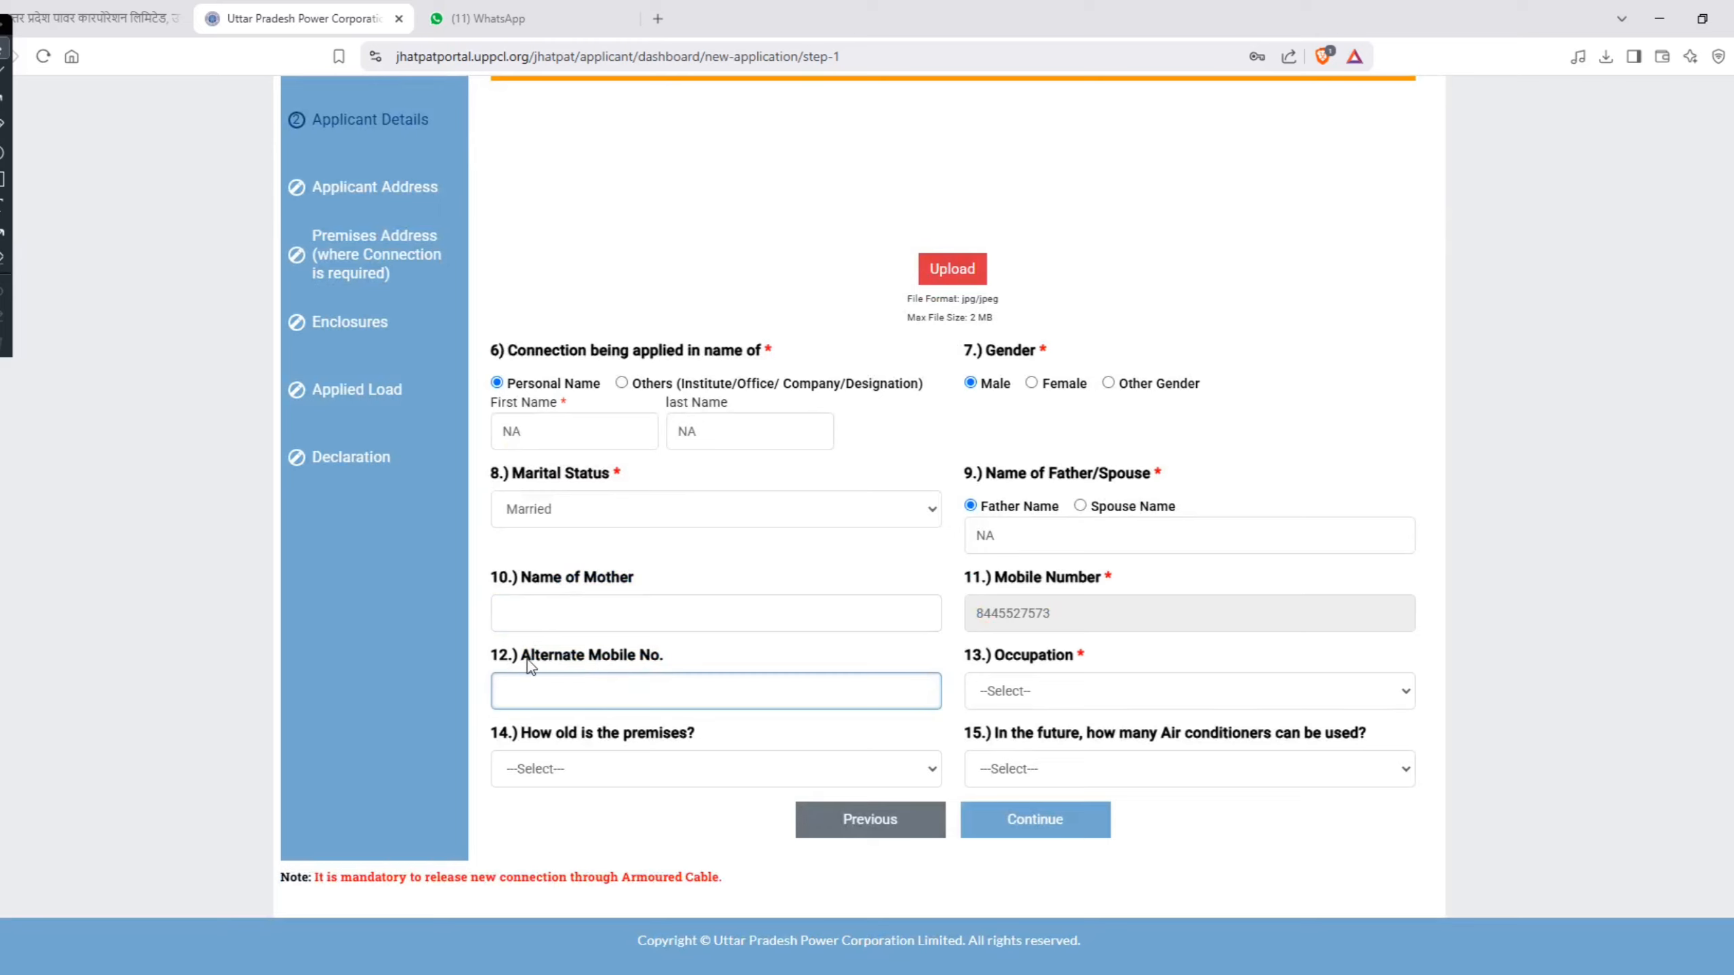
pyautogui.moveTo(524, 657); pyautogui.dragTo(674, 648)
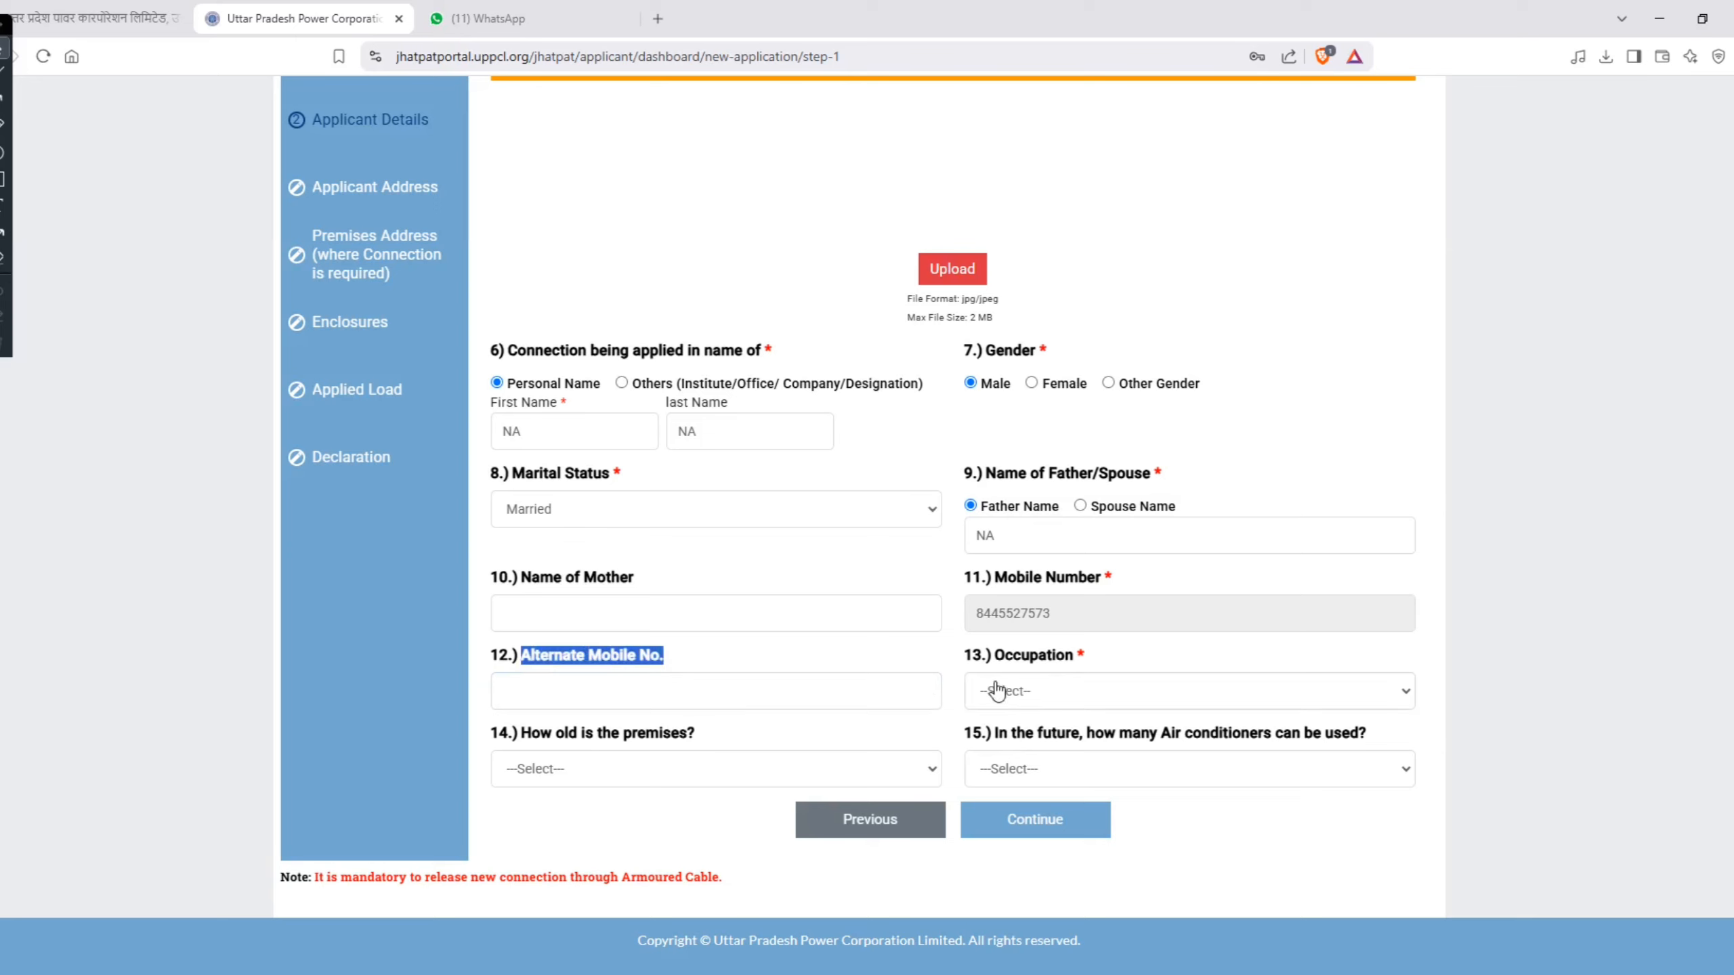
# Step: Review the available choices for occupation, age of the premises and number of future air conditioners without selecting any
pyautogui.moveTo(994, 656); pyautogui.dragTo(1077, 666)
pyautogui.click(1078, 693)
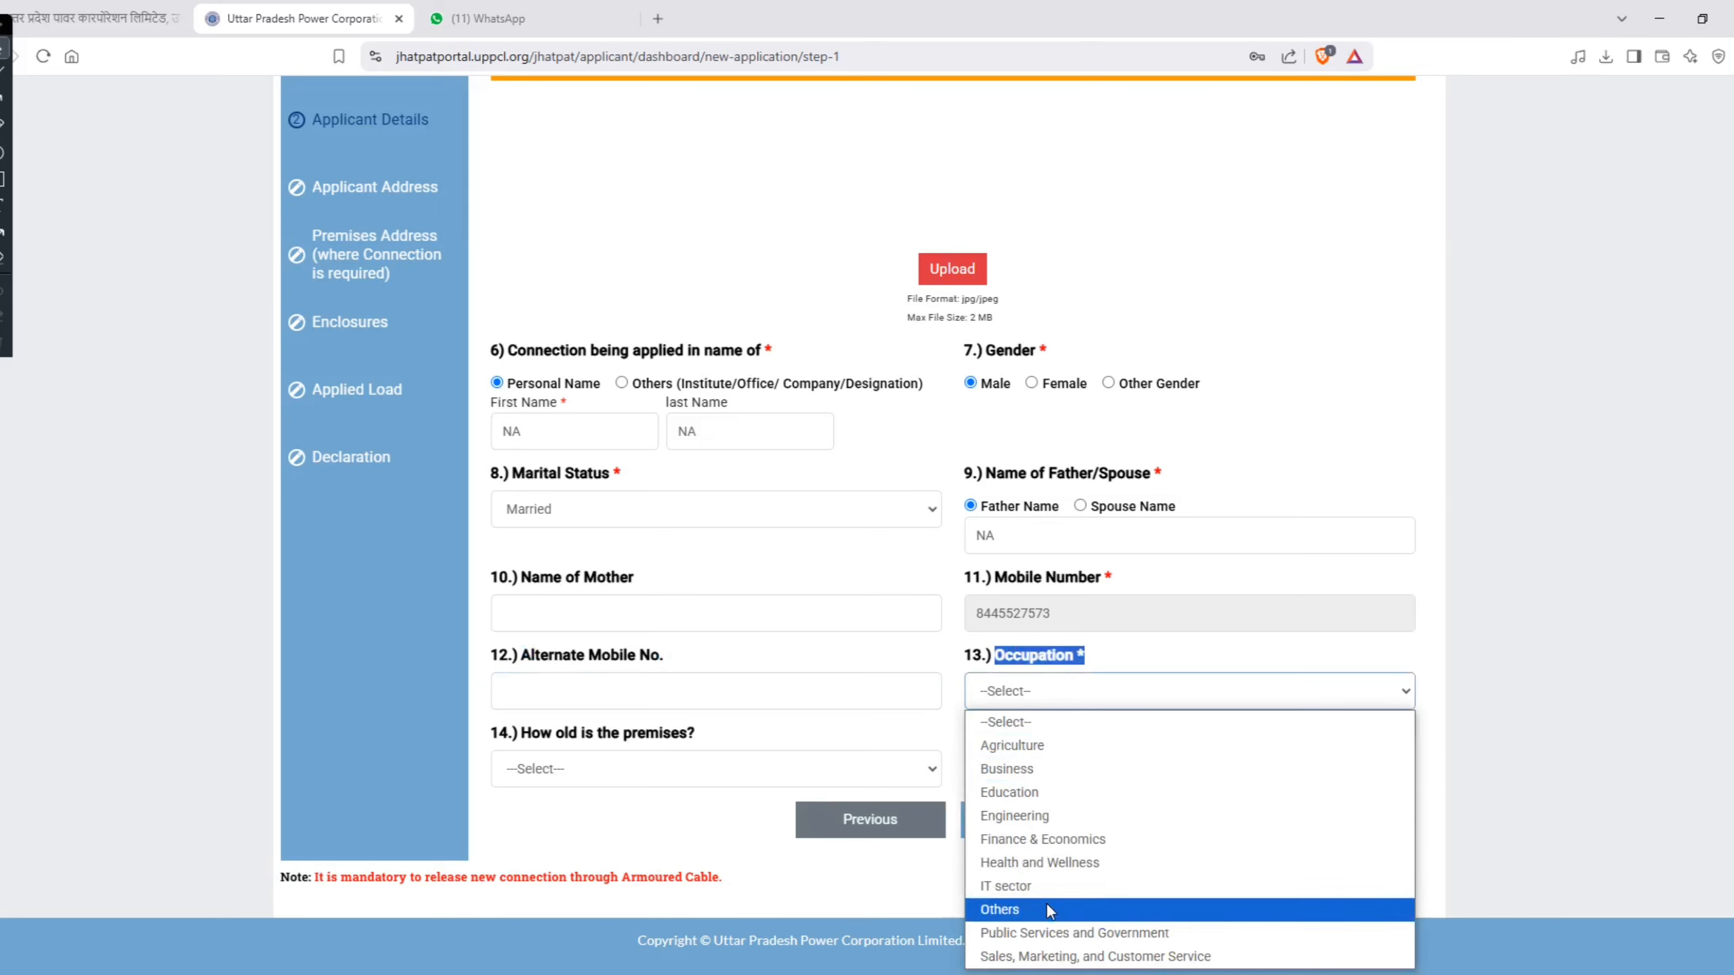
pyautogui.click(566, 780)
pyautogui.moveTo(522, 733); pyautogui.dragTo(696, 742)
pyautogui.click(695, 771)
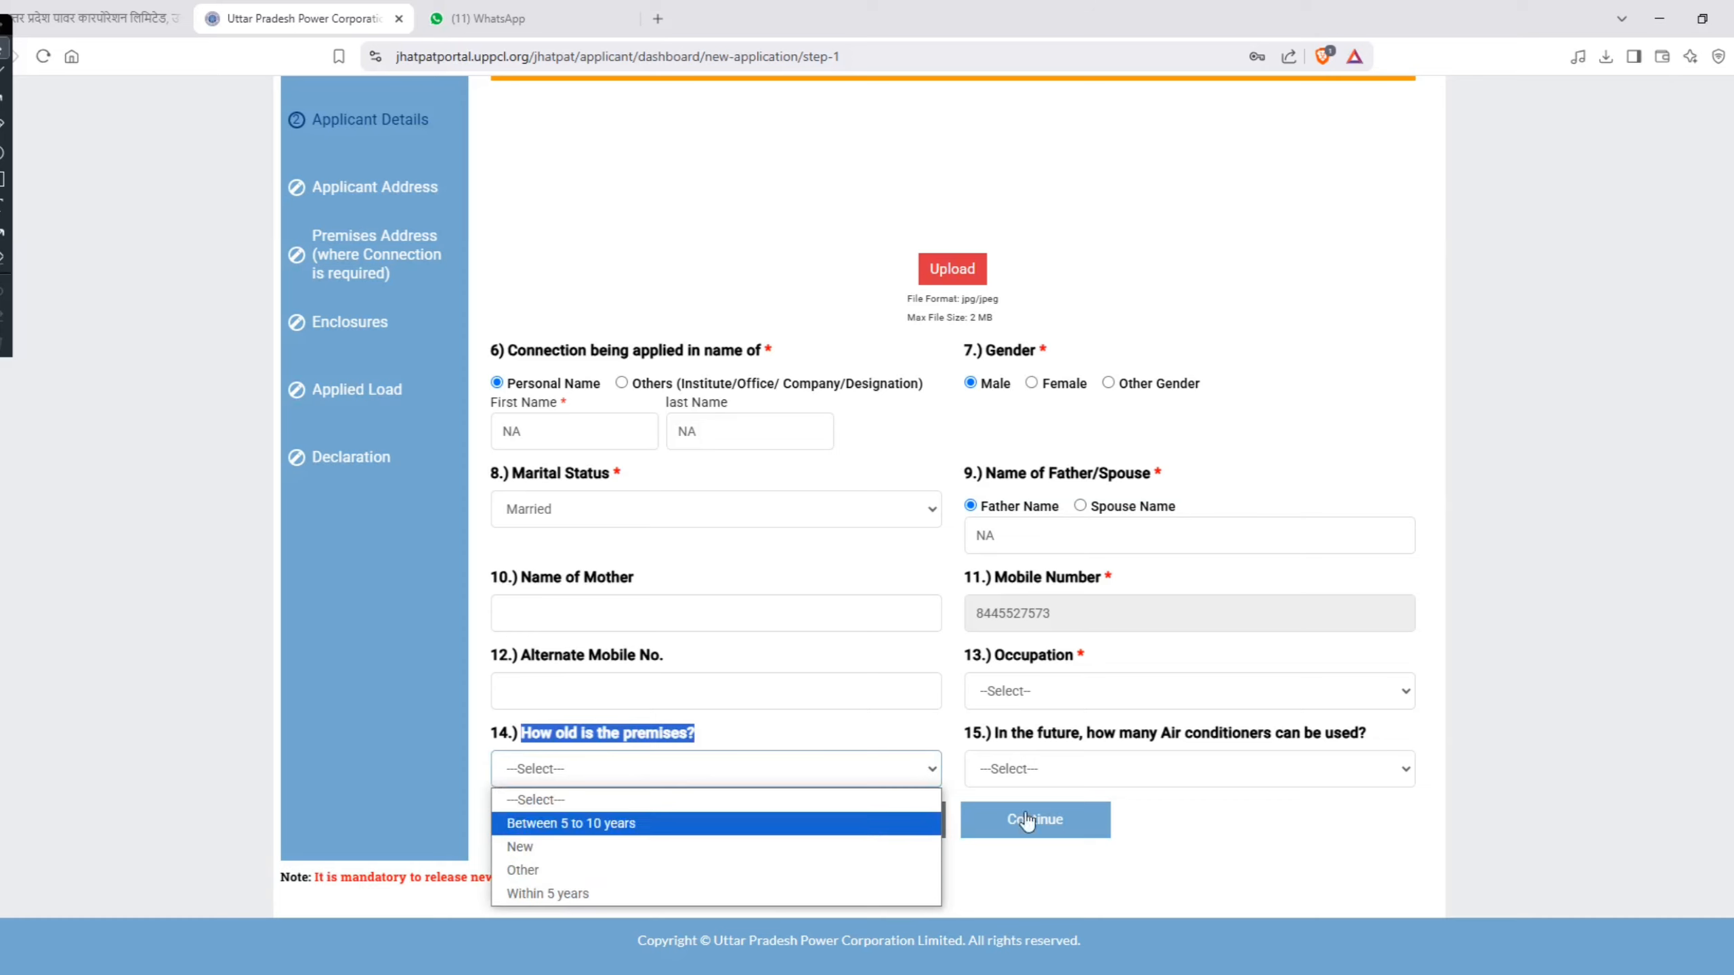
pyautogui.click(1190, 807)
pyautogui.click(1189, 806)
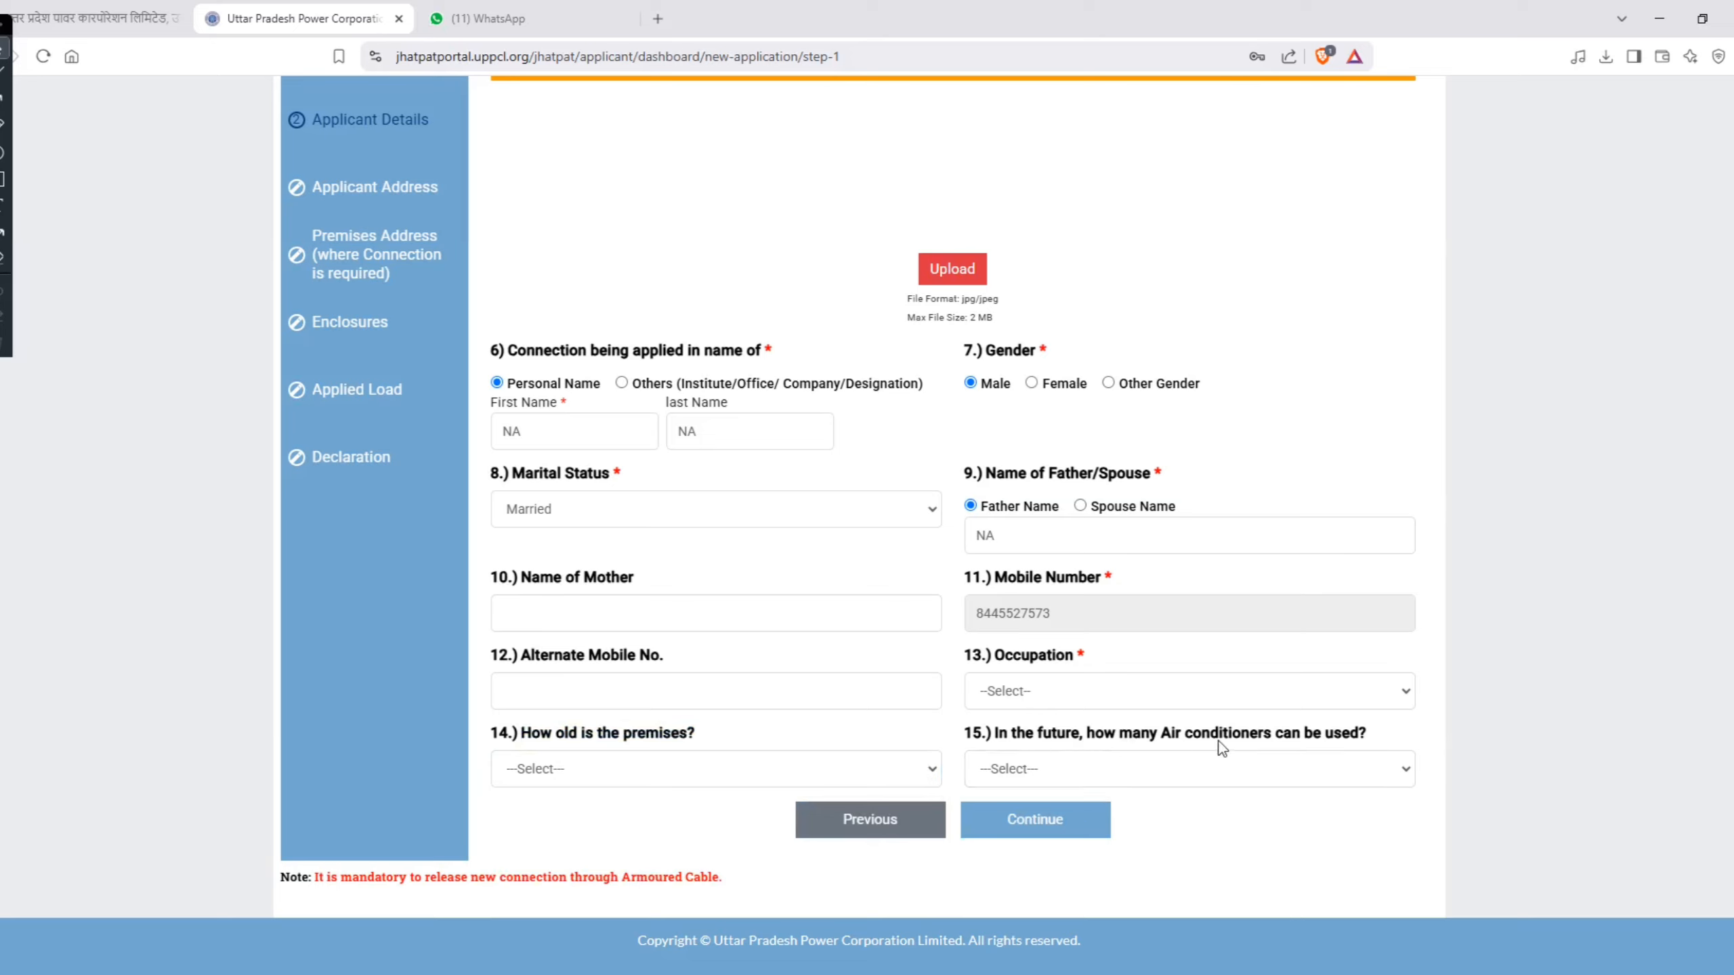
pyautogui.click(1164, 779)
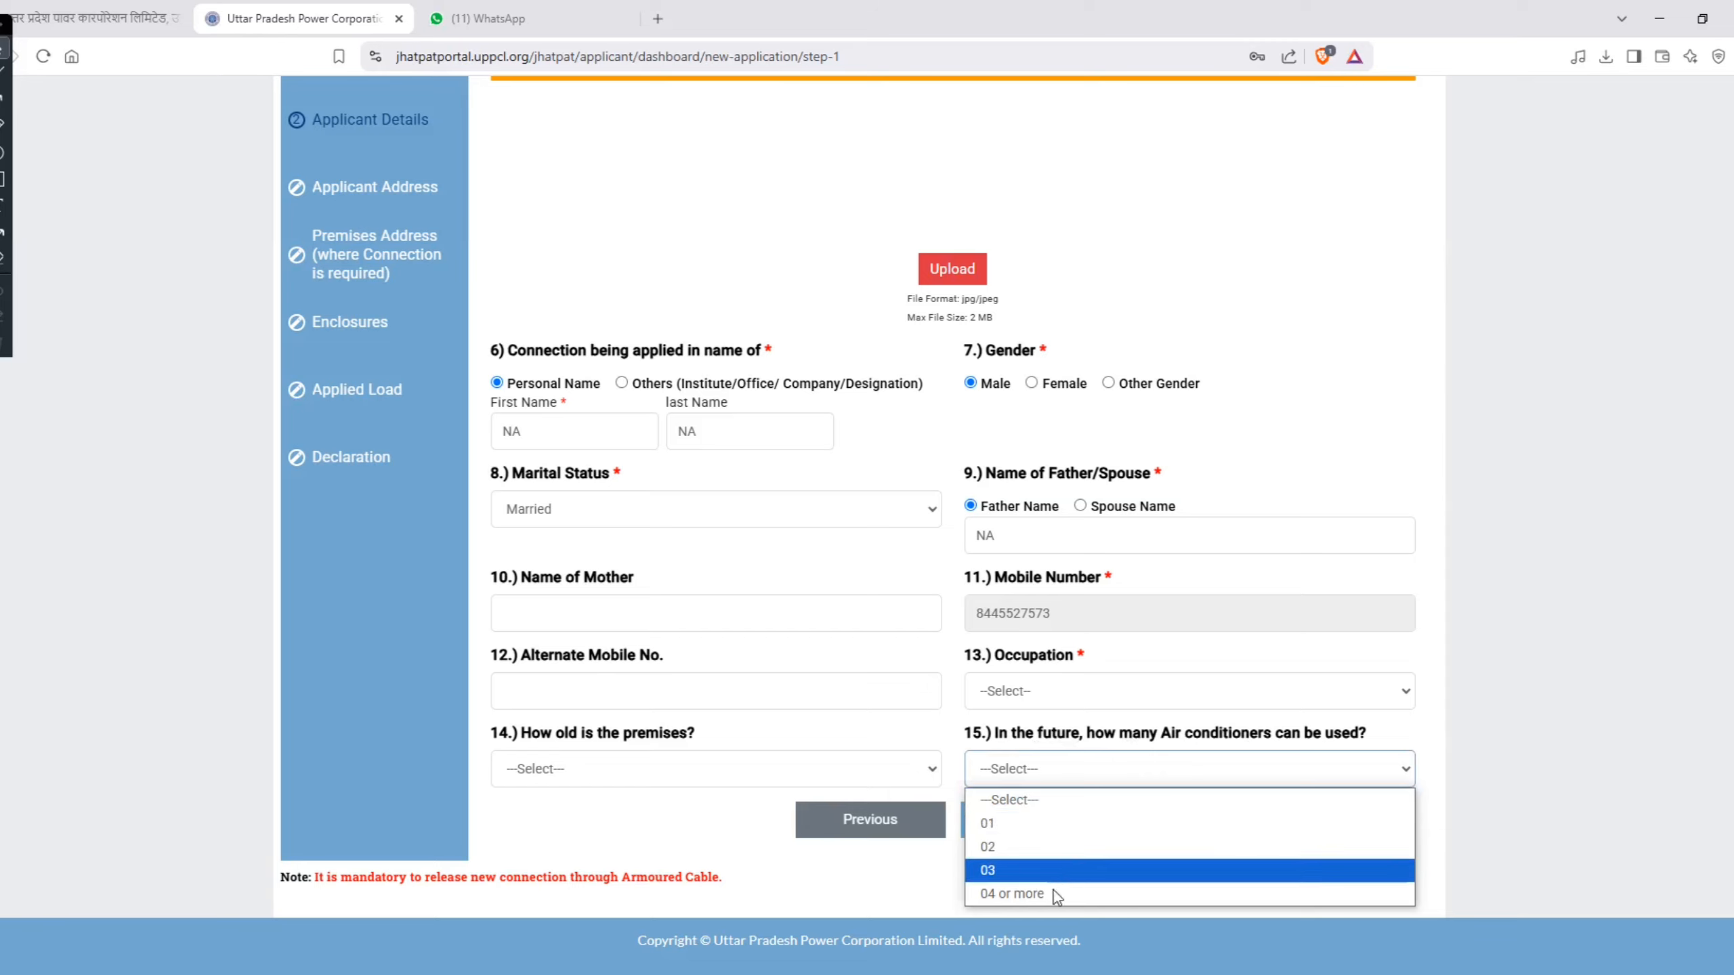
pyautogui.click(1056, 794)
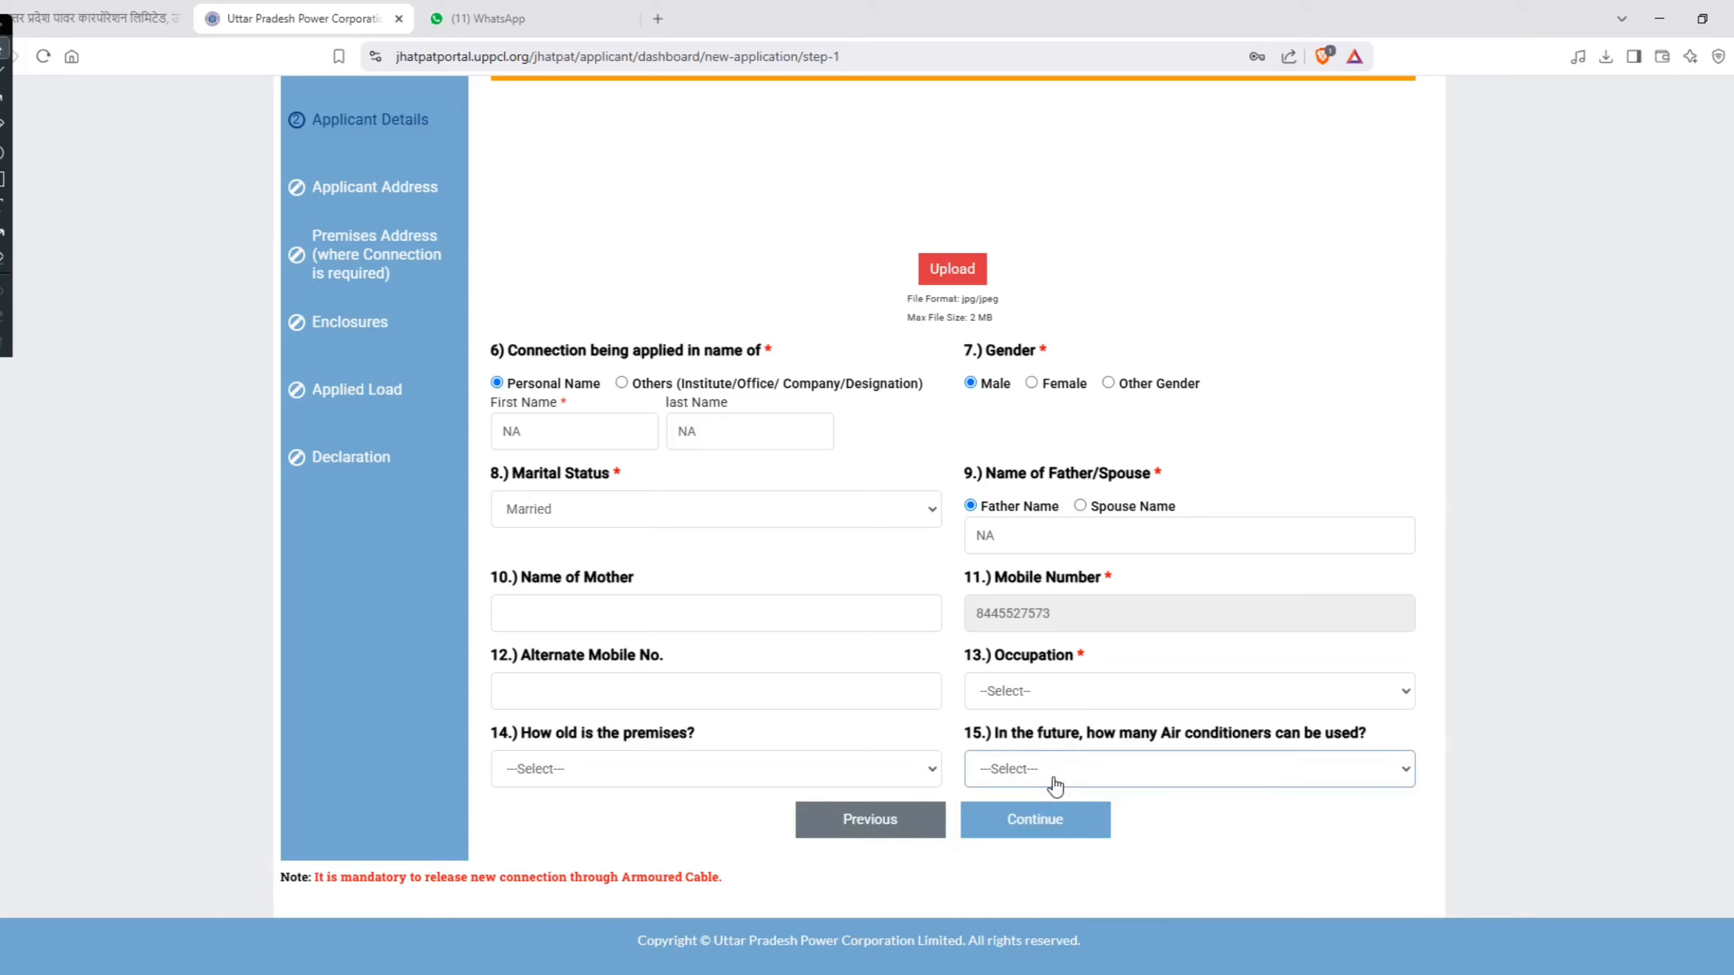
# Step: Set the applicant's occupation to IT sector and continue to the Applicant Address section
pyautogui.click(1038, 824)
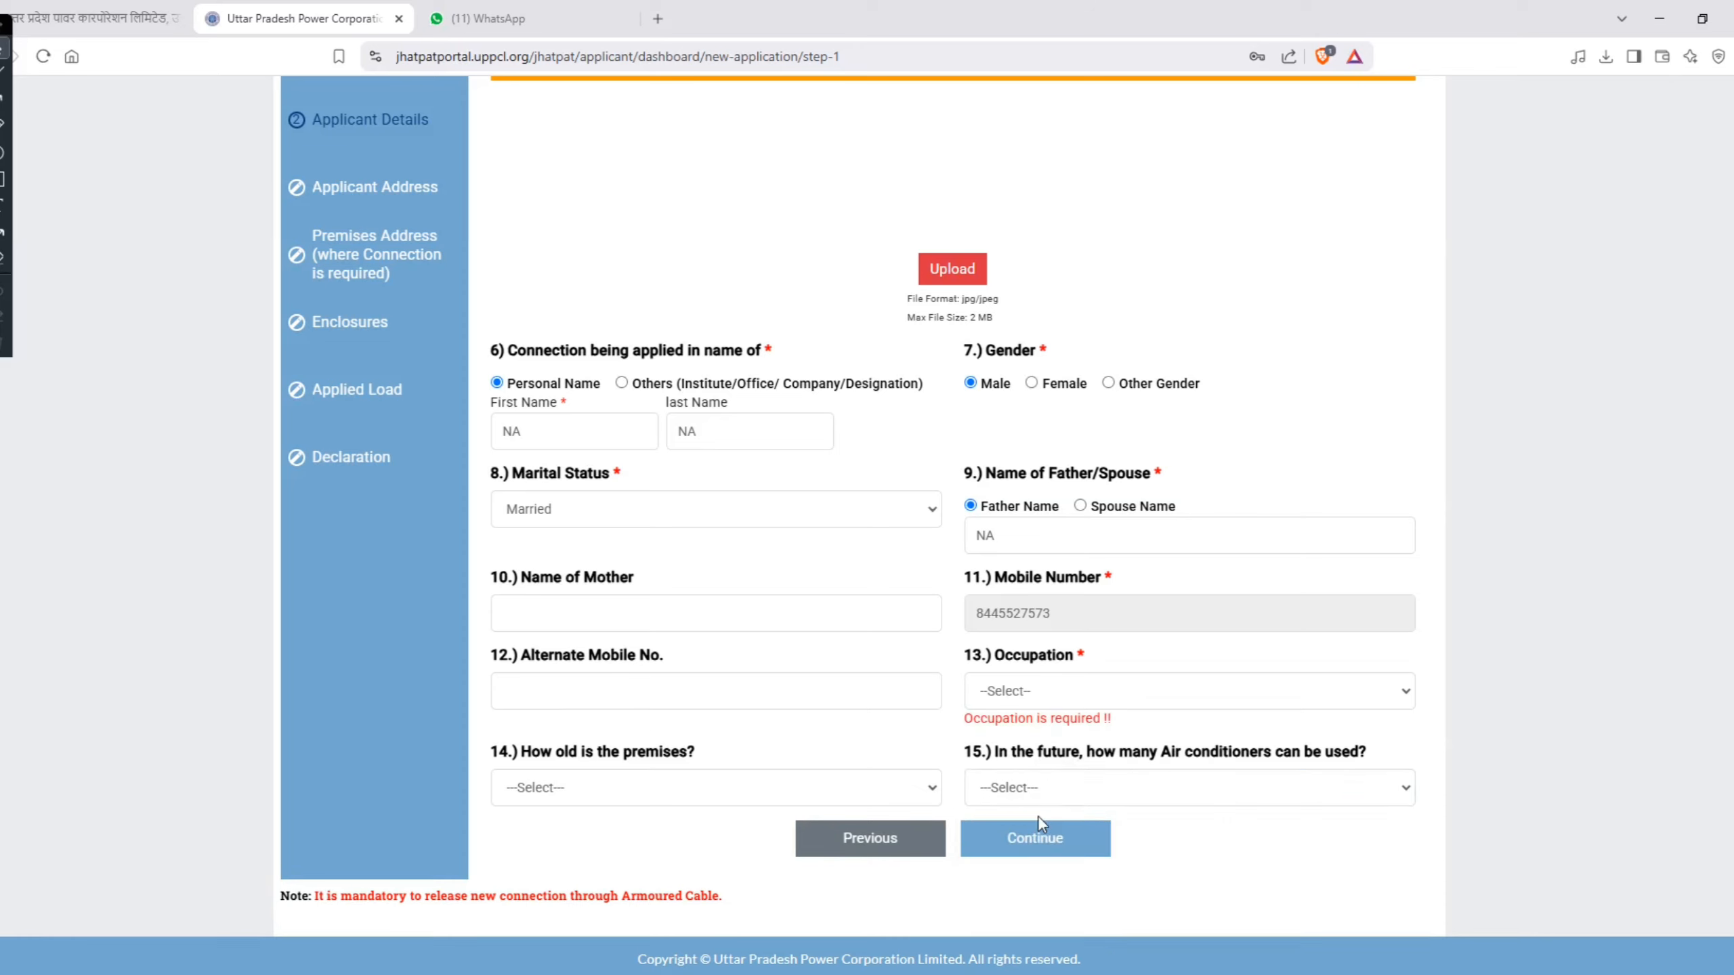
pyautogui.click(1017, 693)
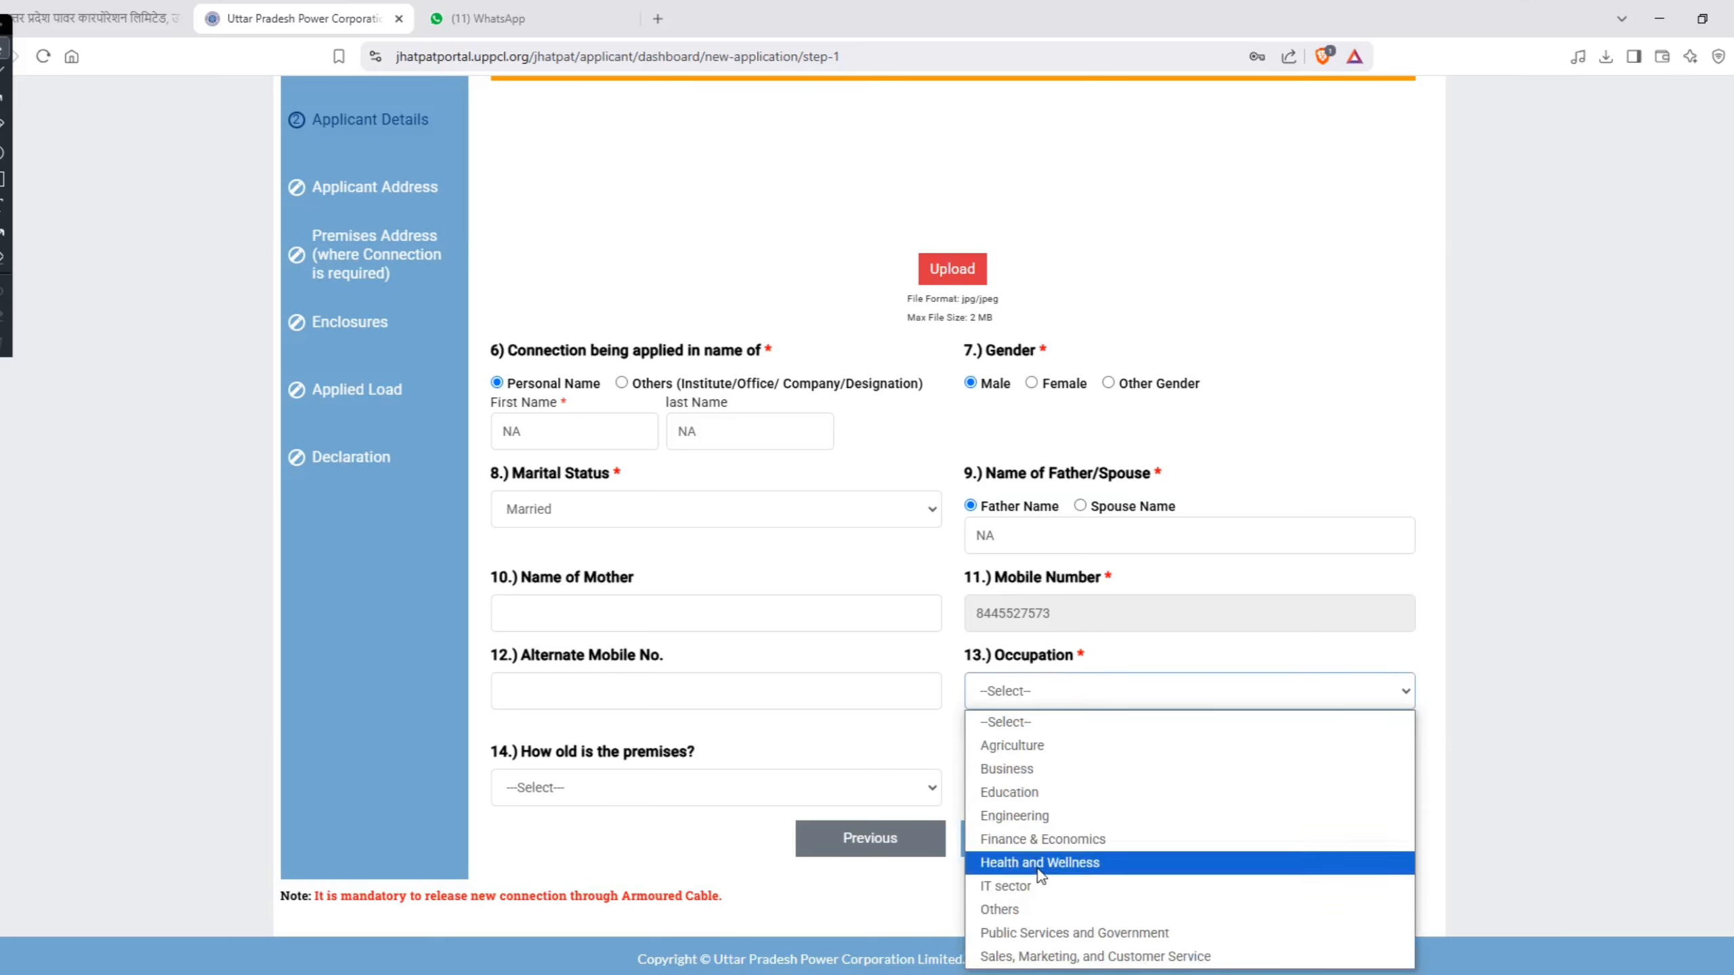
pyautogui.click(1037, 892)
pyautogui.click(1030, 839)
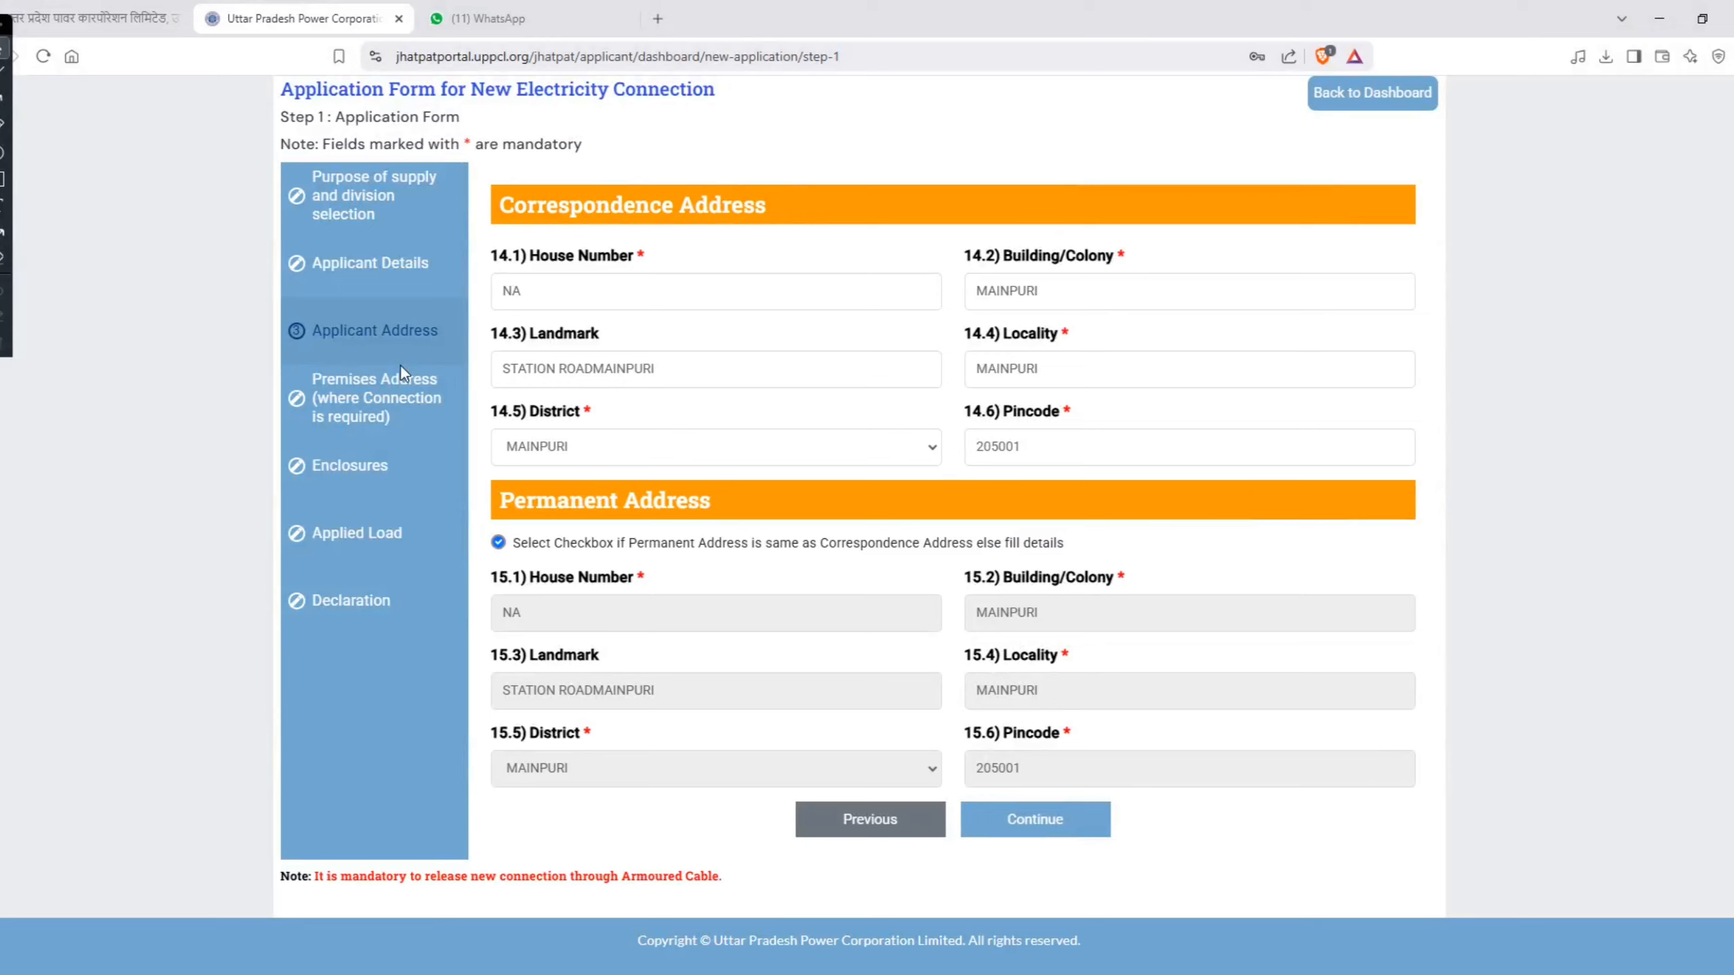
# Step: Try sample entries for the correspondence address's house number, and set it back to NA
pyautogui.click(556, 287)
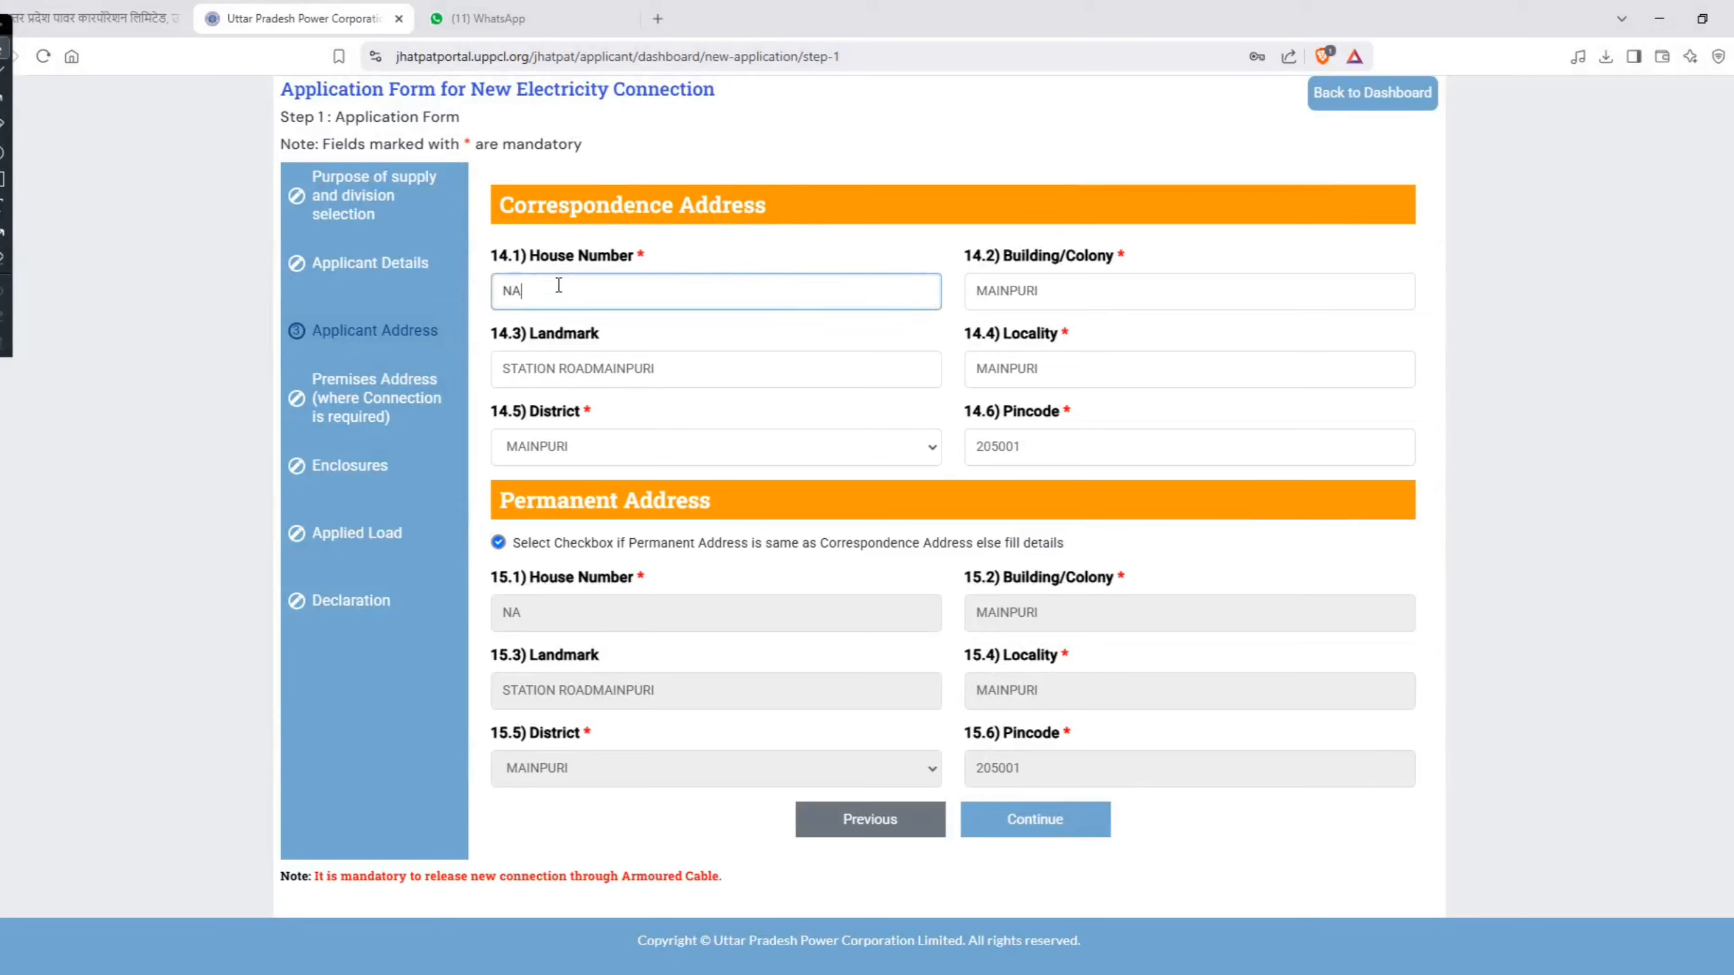
pyautogui.press('BackSpace')
pyautogui.press('BackSpace')
pyautogui.write('123')
pyautogui.press('BackSpace')
pyautogui.press('BackSpace')
pyautogui.press('BackSpace')
pyautogui.write('0')
pyautogui.press('BackSpace')
pyautogui.write('NA')
# Step: Review the house number, building/colony, landmark and locality fields of the Correspondence Address
pyautogui.moveTo(638, 259); pyautogui.dragTo(649, 262)
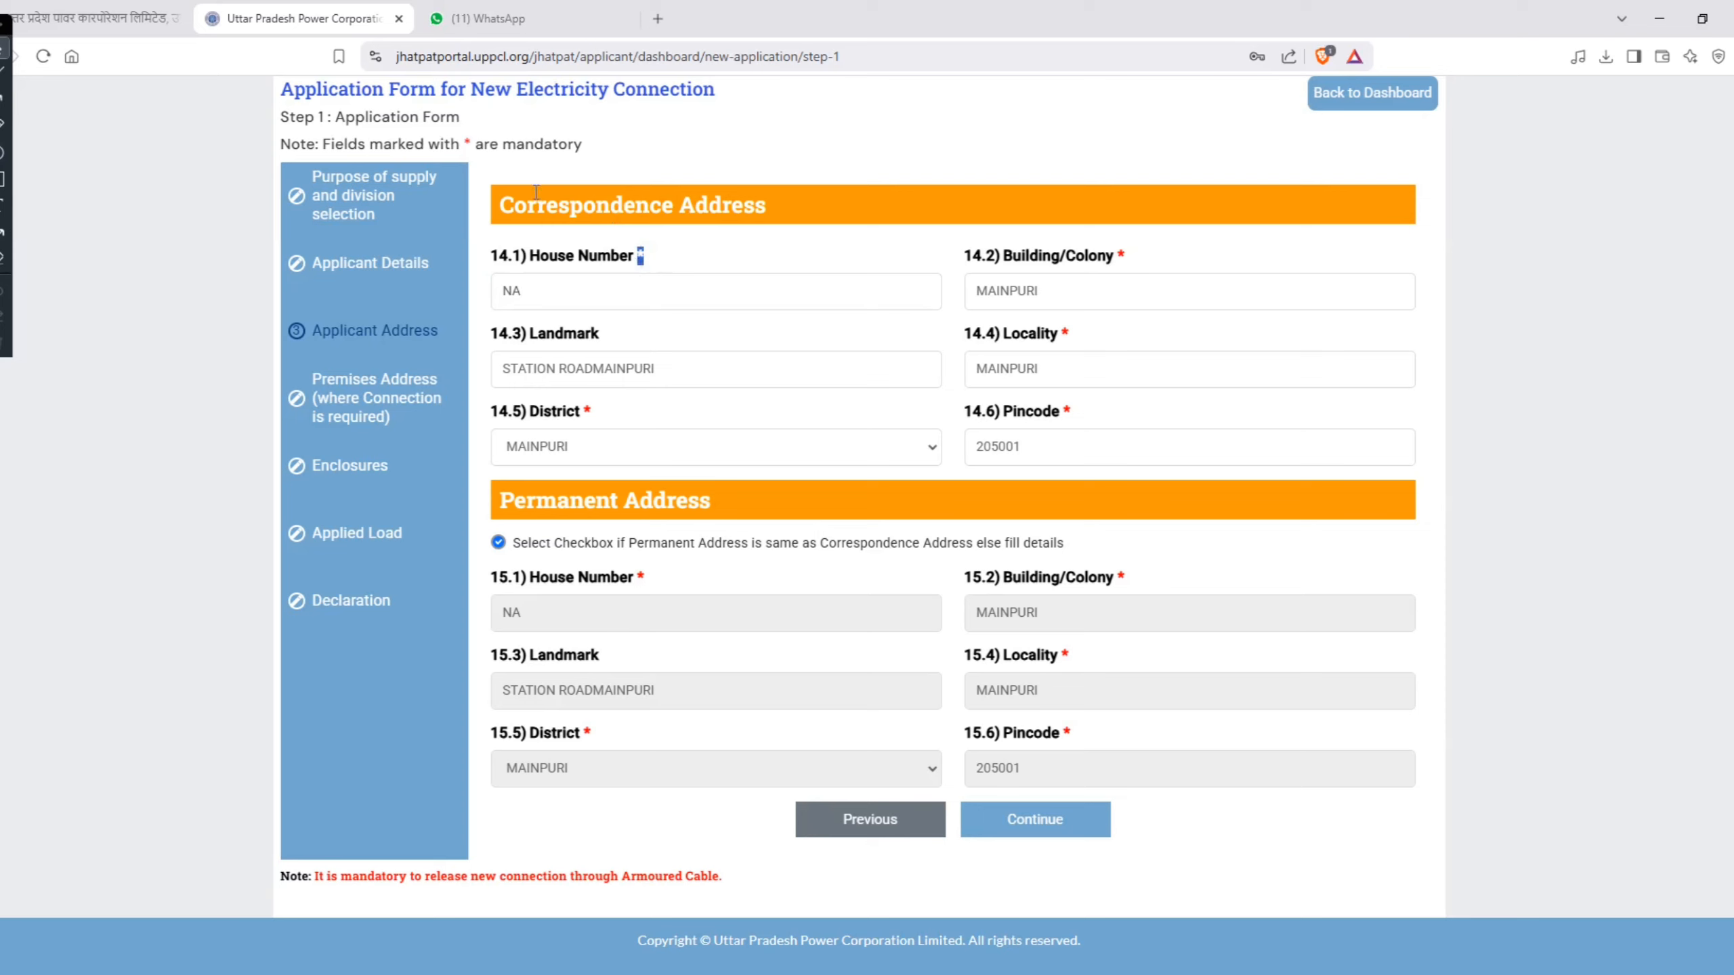
pyautogui.moveTo(495, 213); pyautogui.dragTo(782, 224)
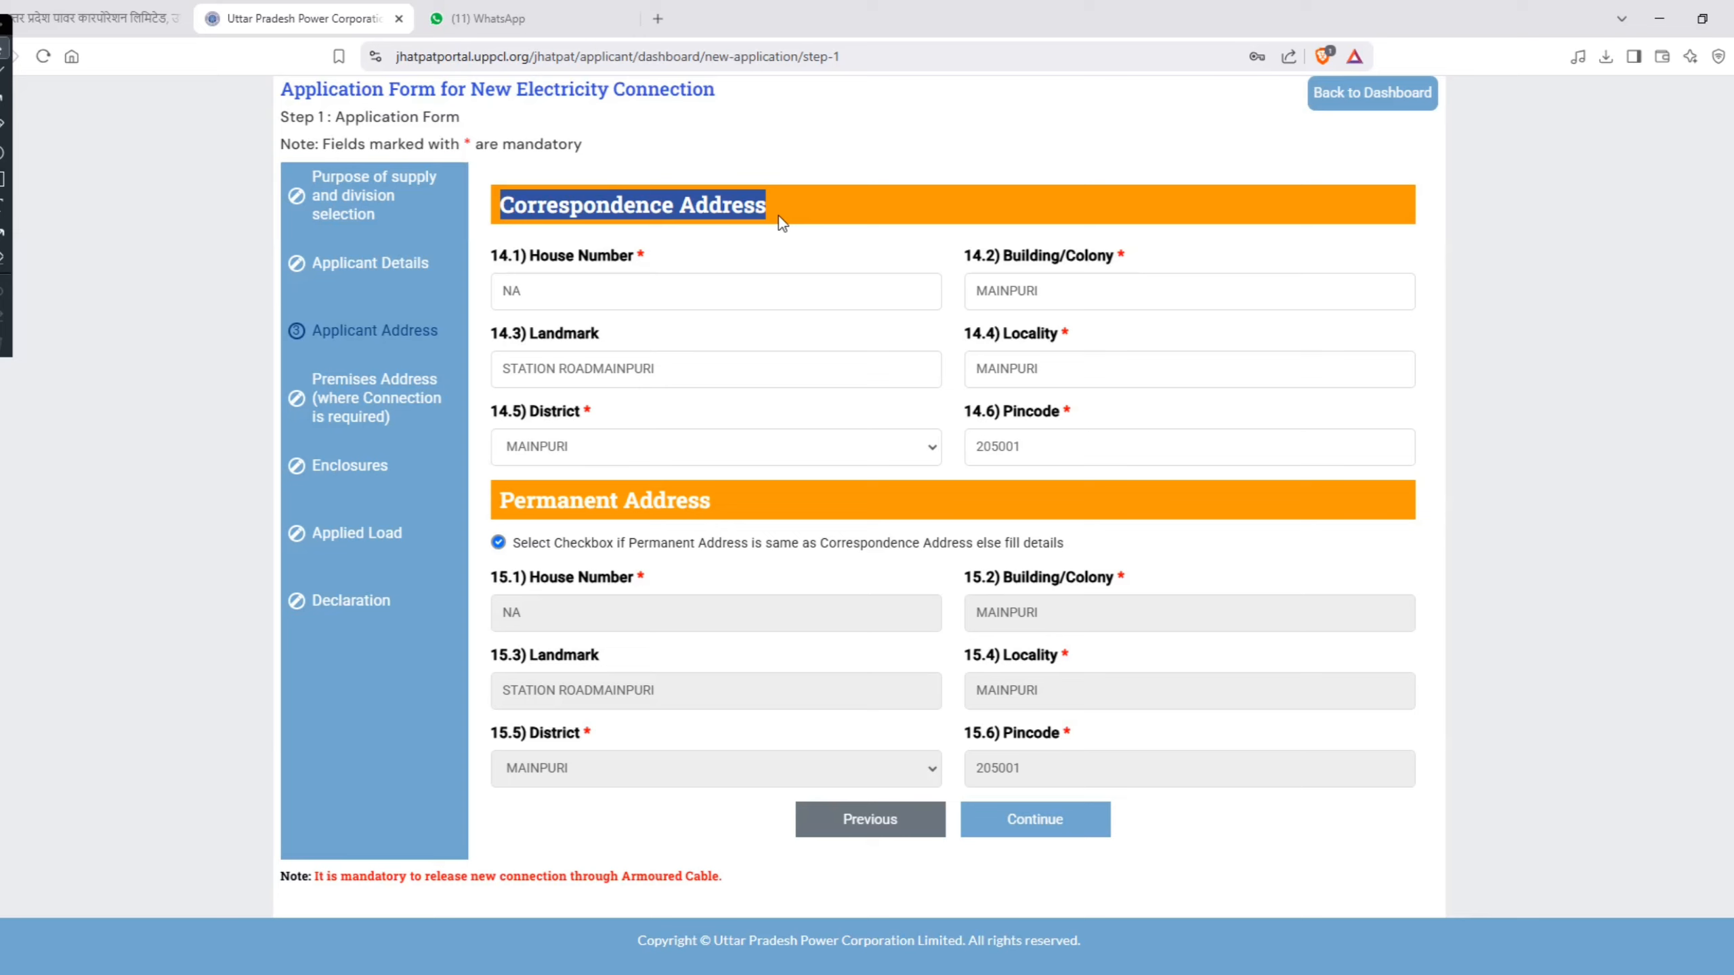
pyautogui.click(1061, 291)
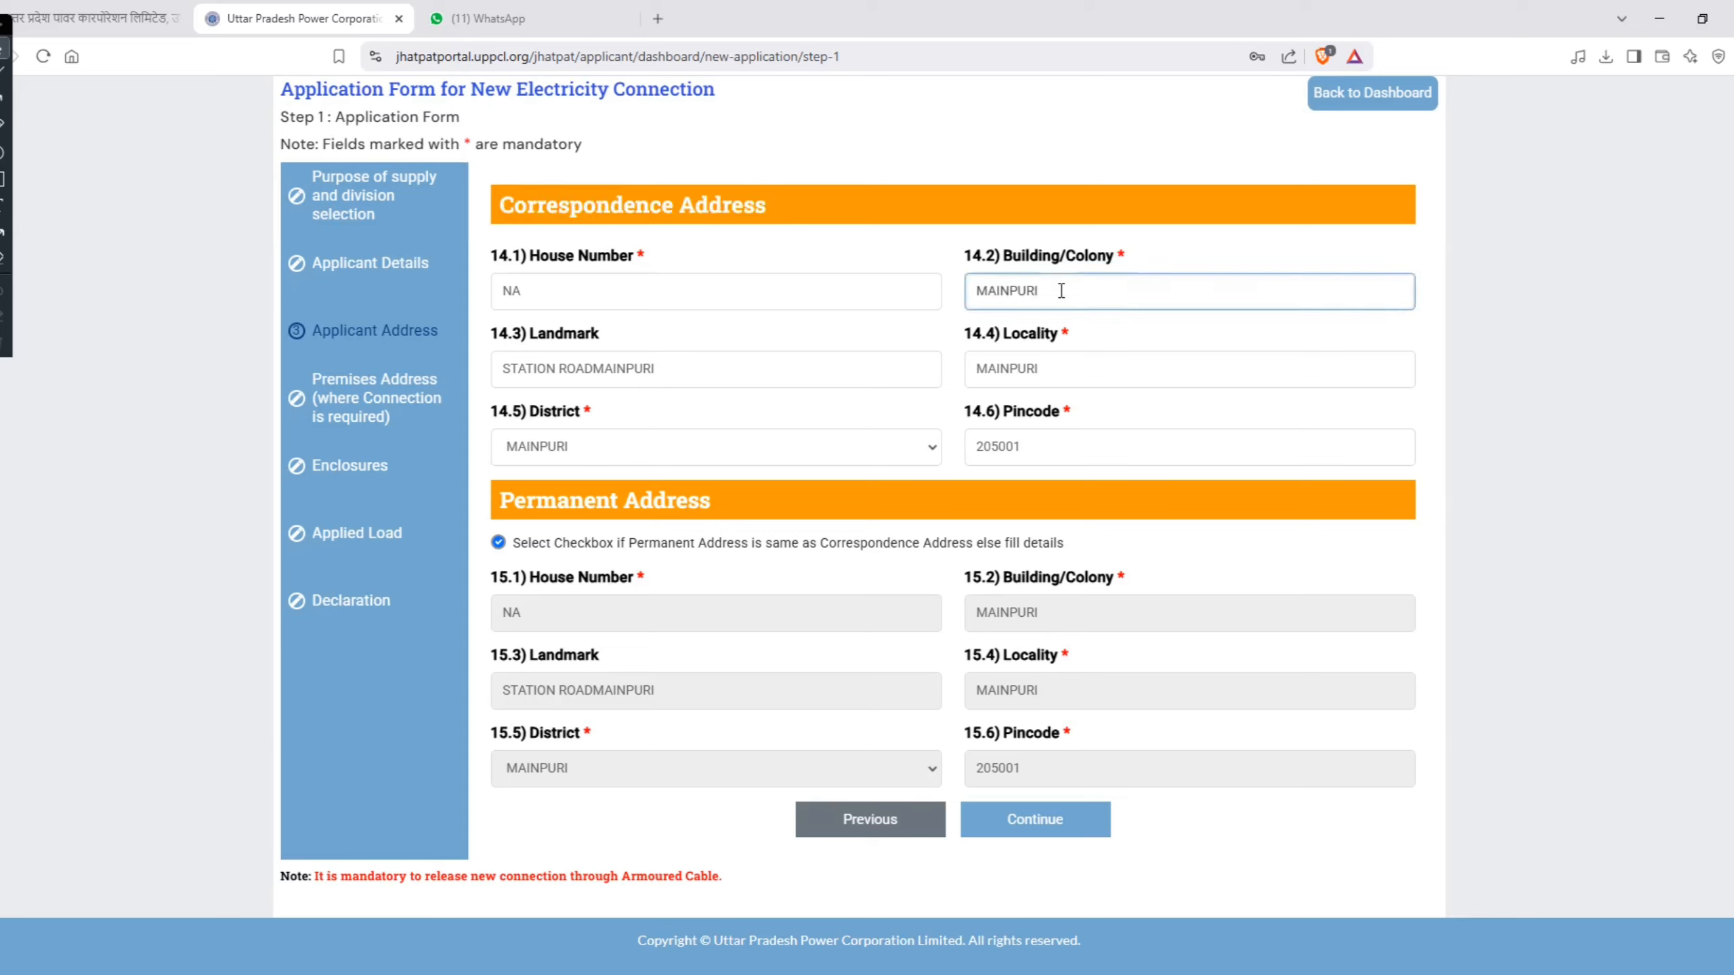
pyautogui.doubleClick(1061, 290)
pyautogui.click(668, 363)
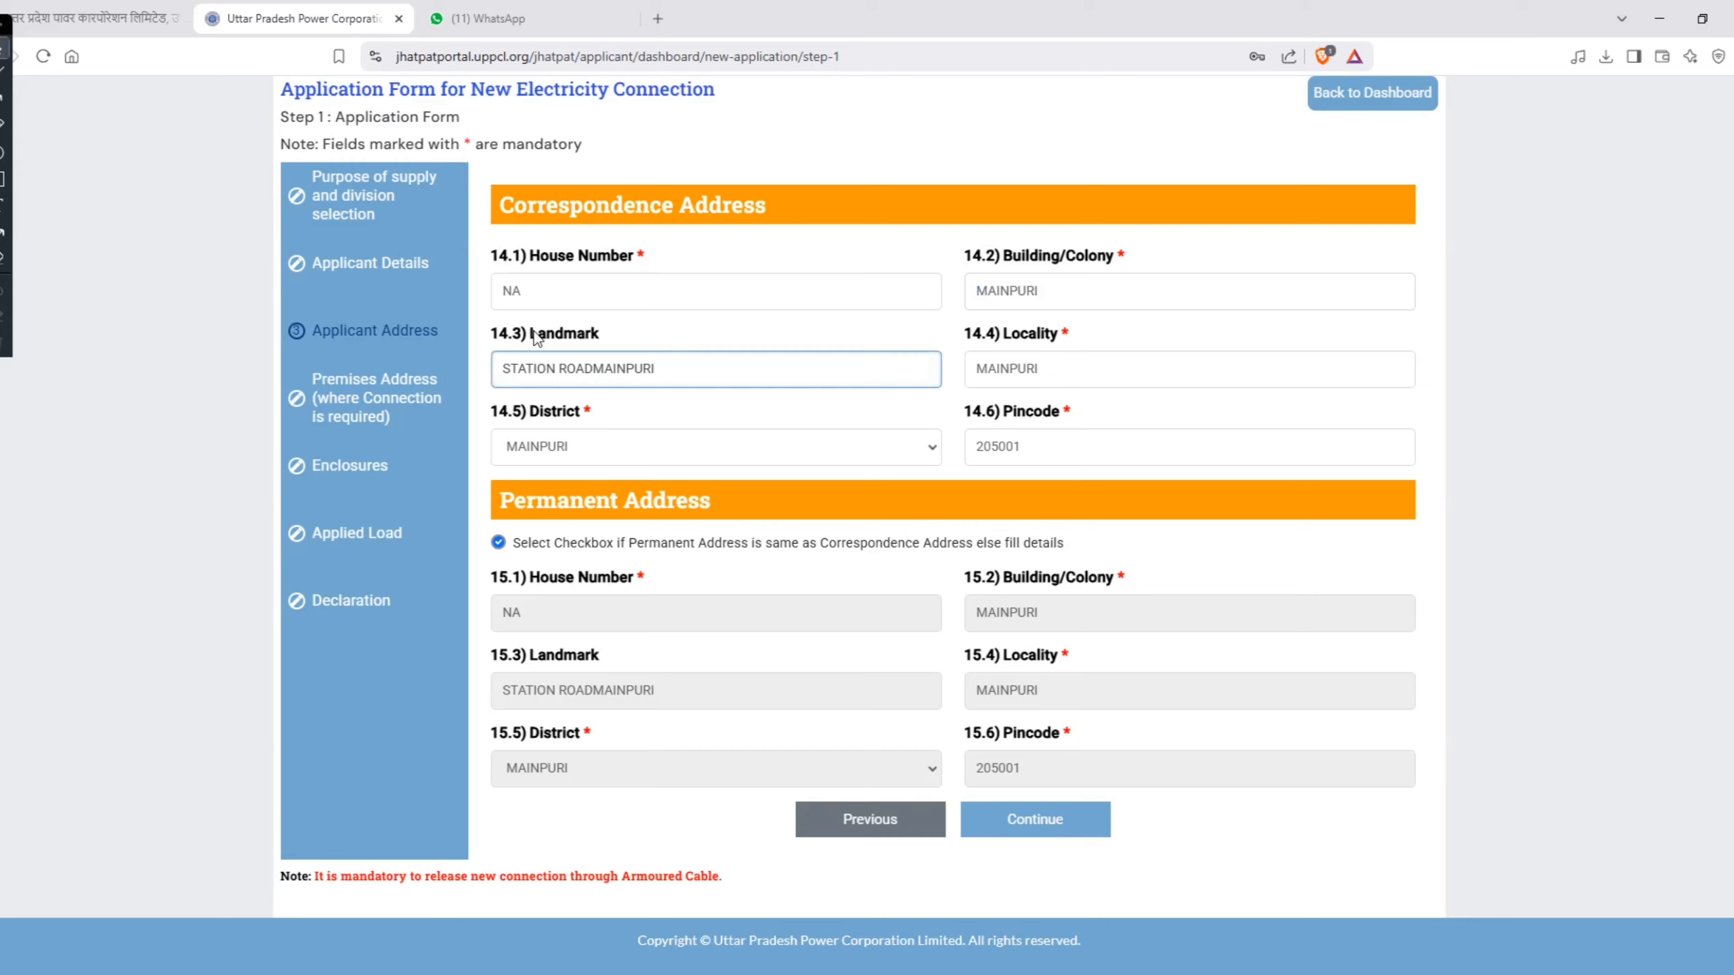
pyautogui.moveTo(532, 334); pyautogui.dragTo(588, 338)
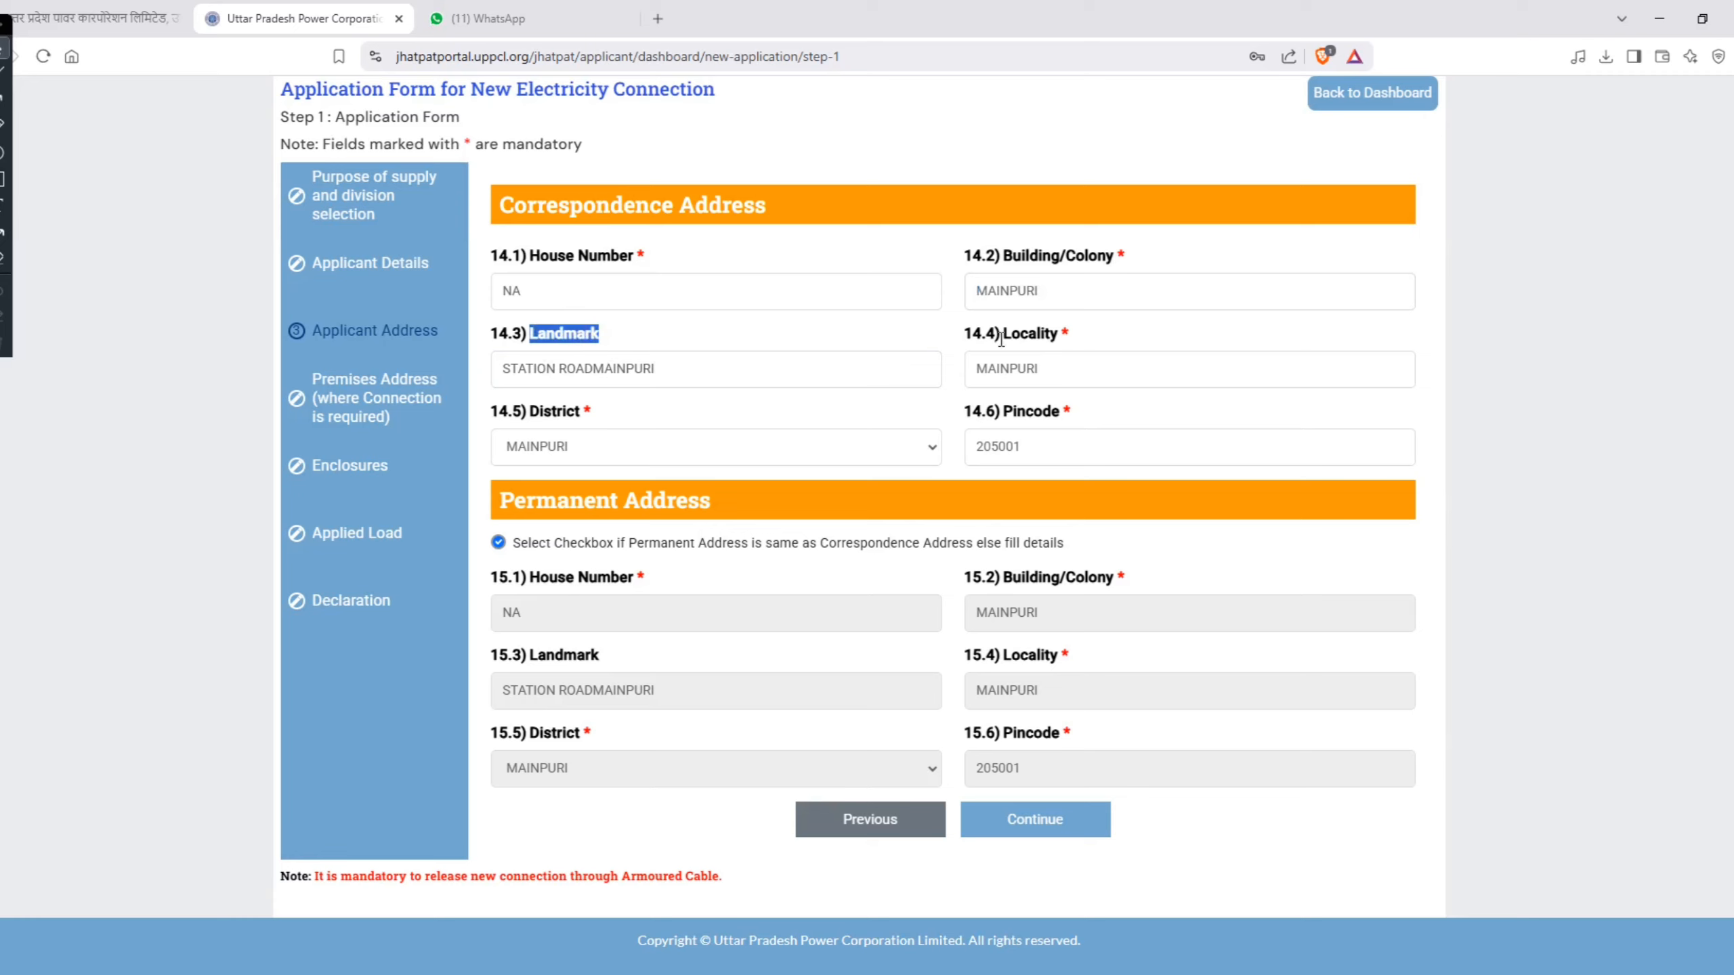
pyautogui.moveTo(1001, 340); pyautogui.dragTo(1074, 342)
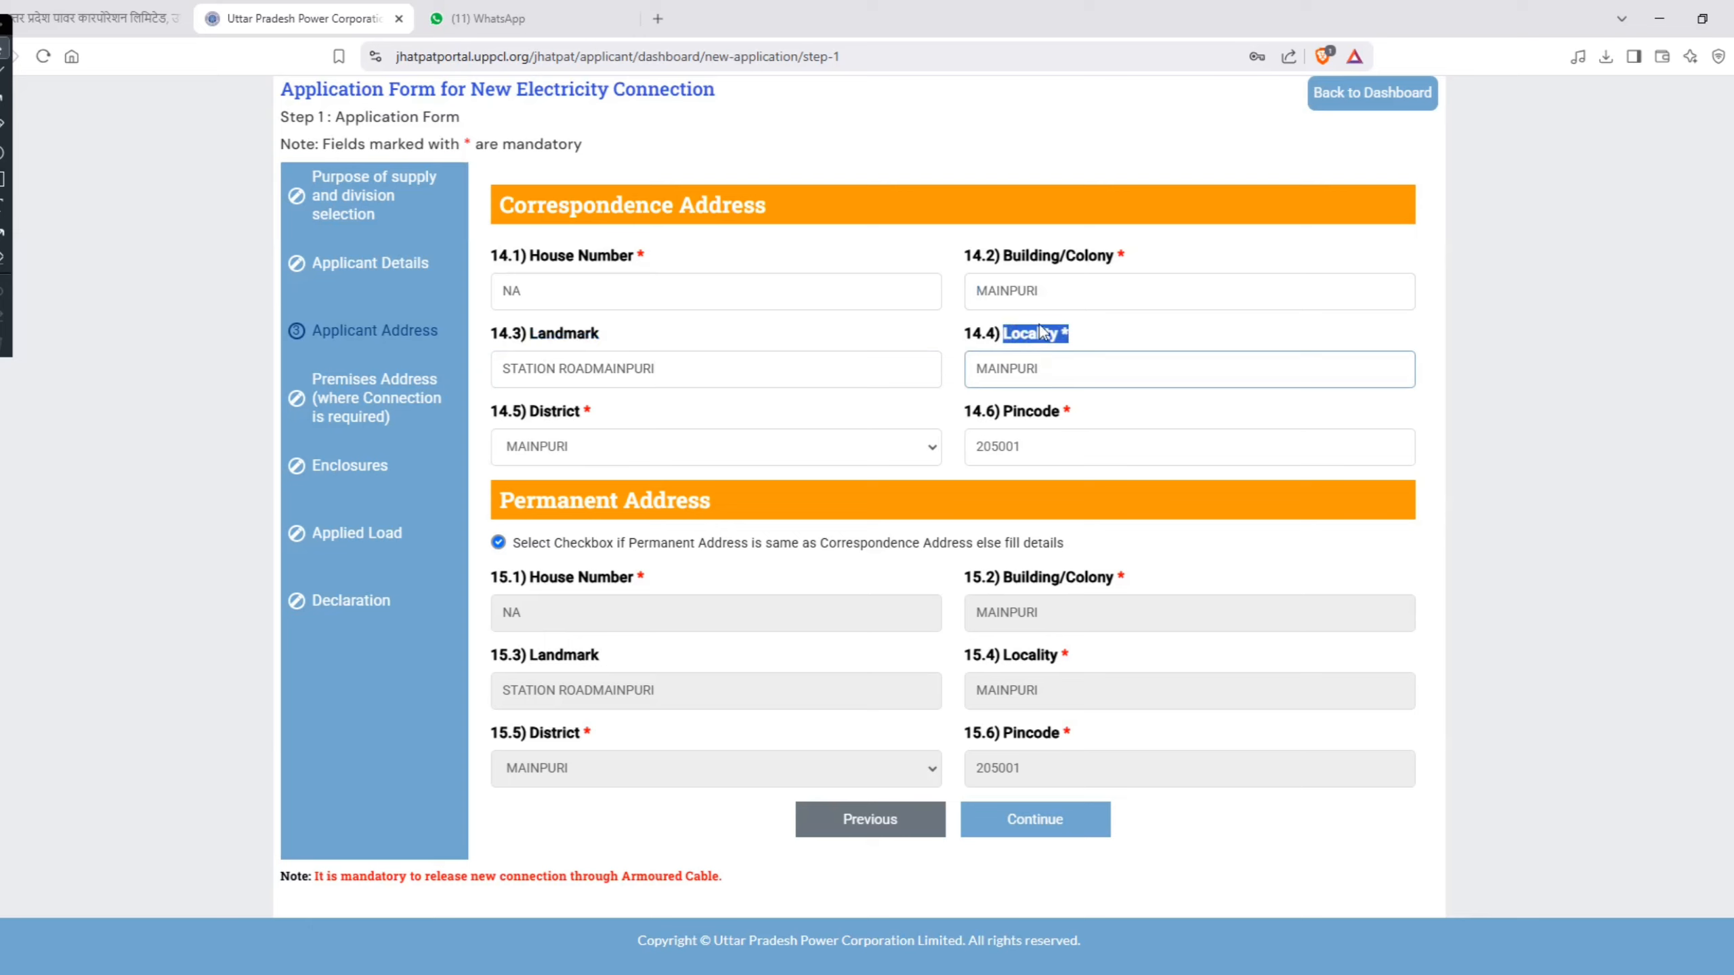
# Step: Replace the Building/Colony entry of the correspondence address with the applicant's colony name
pyautogui.click(1051, 280)
pyautogui.doubleClick(1049, 280)
pyautogui.write('AWA')
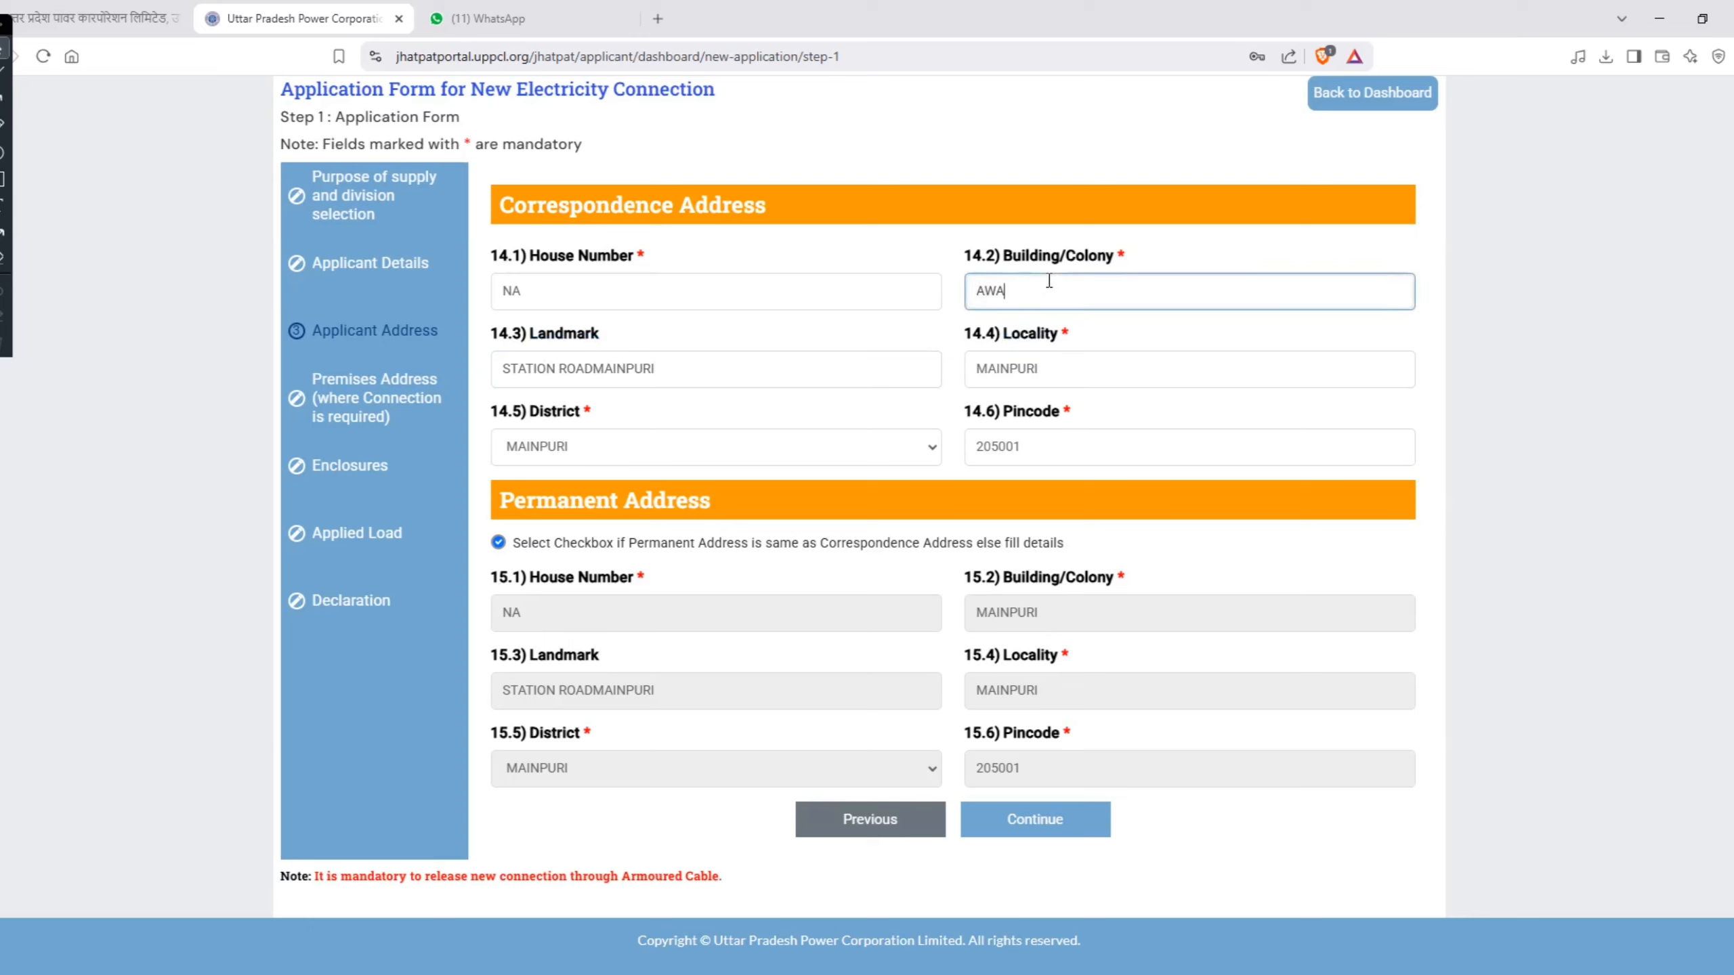
pyautogui.write('S VIKAS COLONY')
# Step: Replace the Locality entry of the correspondence address with the same colony name
pyautogui.click(1064, 354)
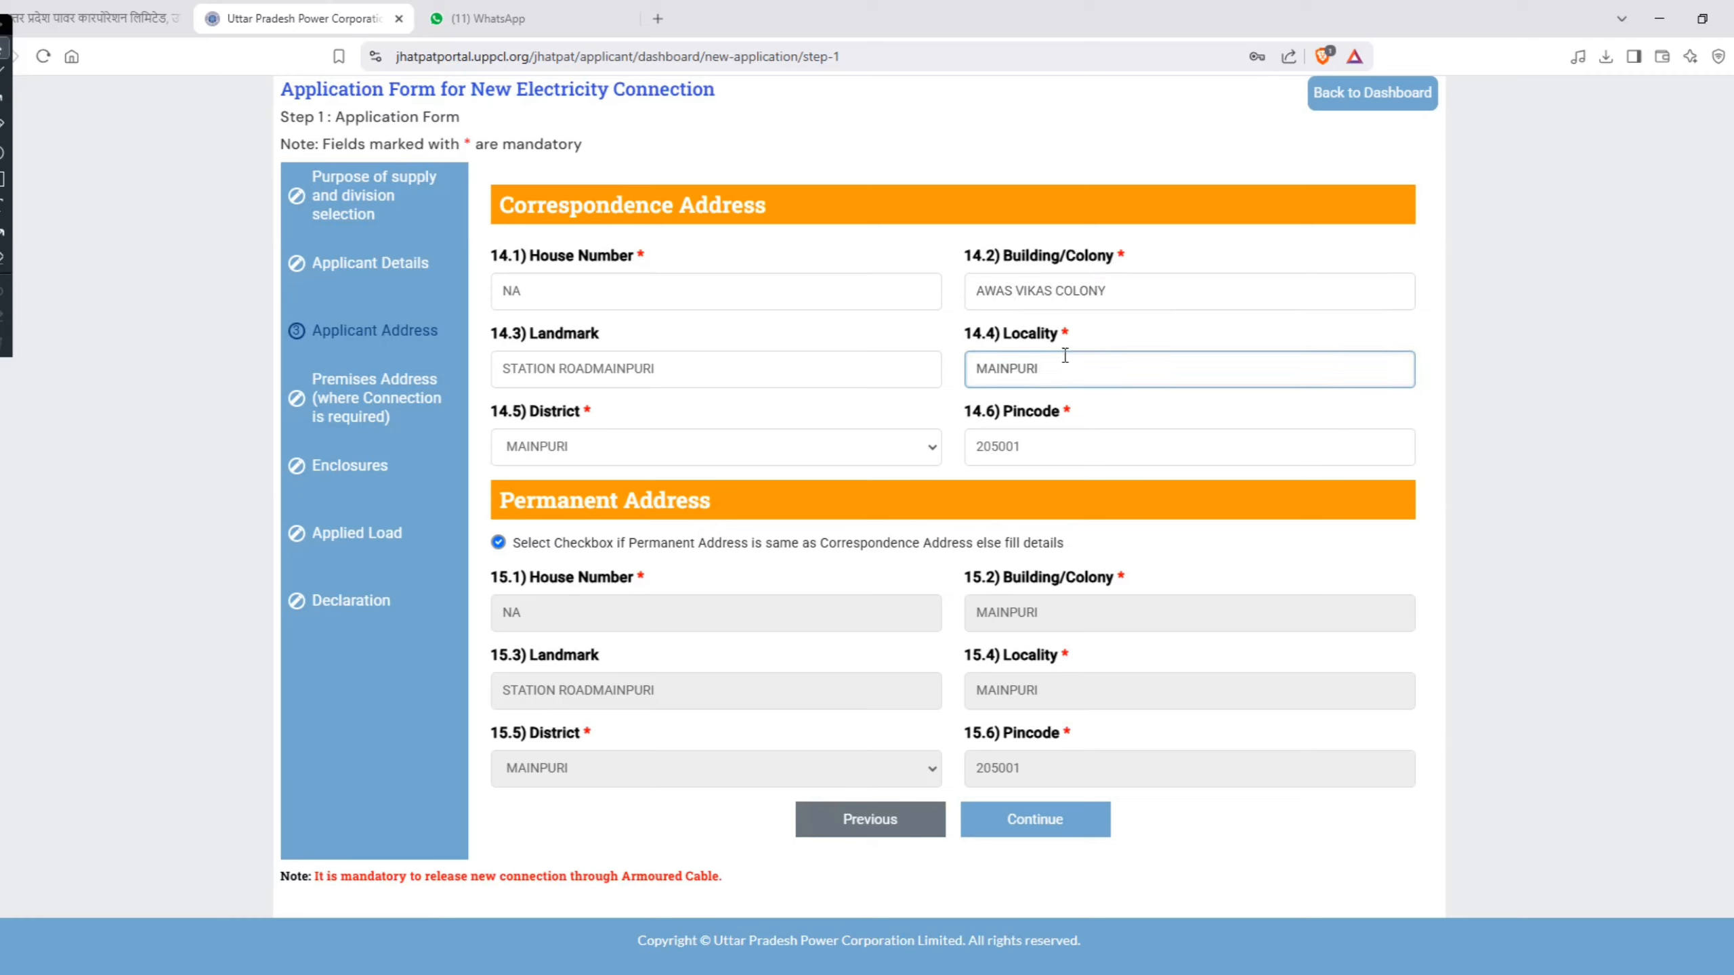
pyautogui.hotkey('ctrl', 'a')
pyautogui.write('AWAS VIKAS COLONY')
# Step: Try Agra and Ayodhya as the District of the Correspondence Address, and set it back to Mainpuri
pyautogui.click(604, 458)
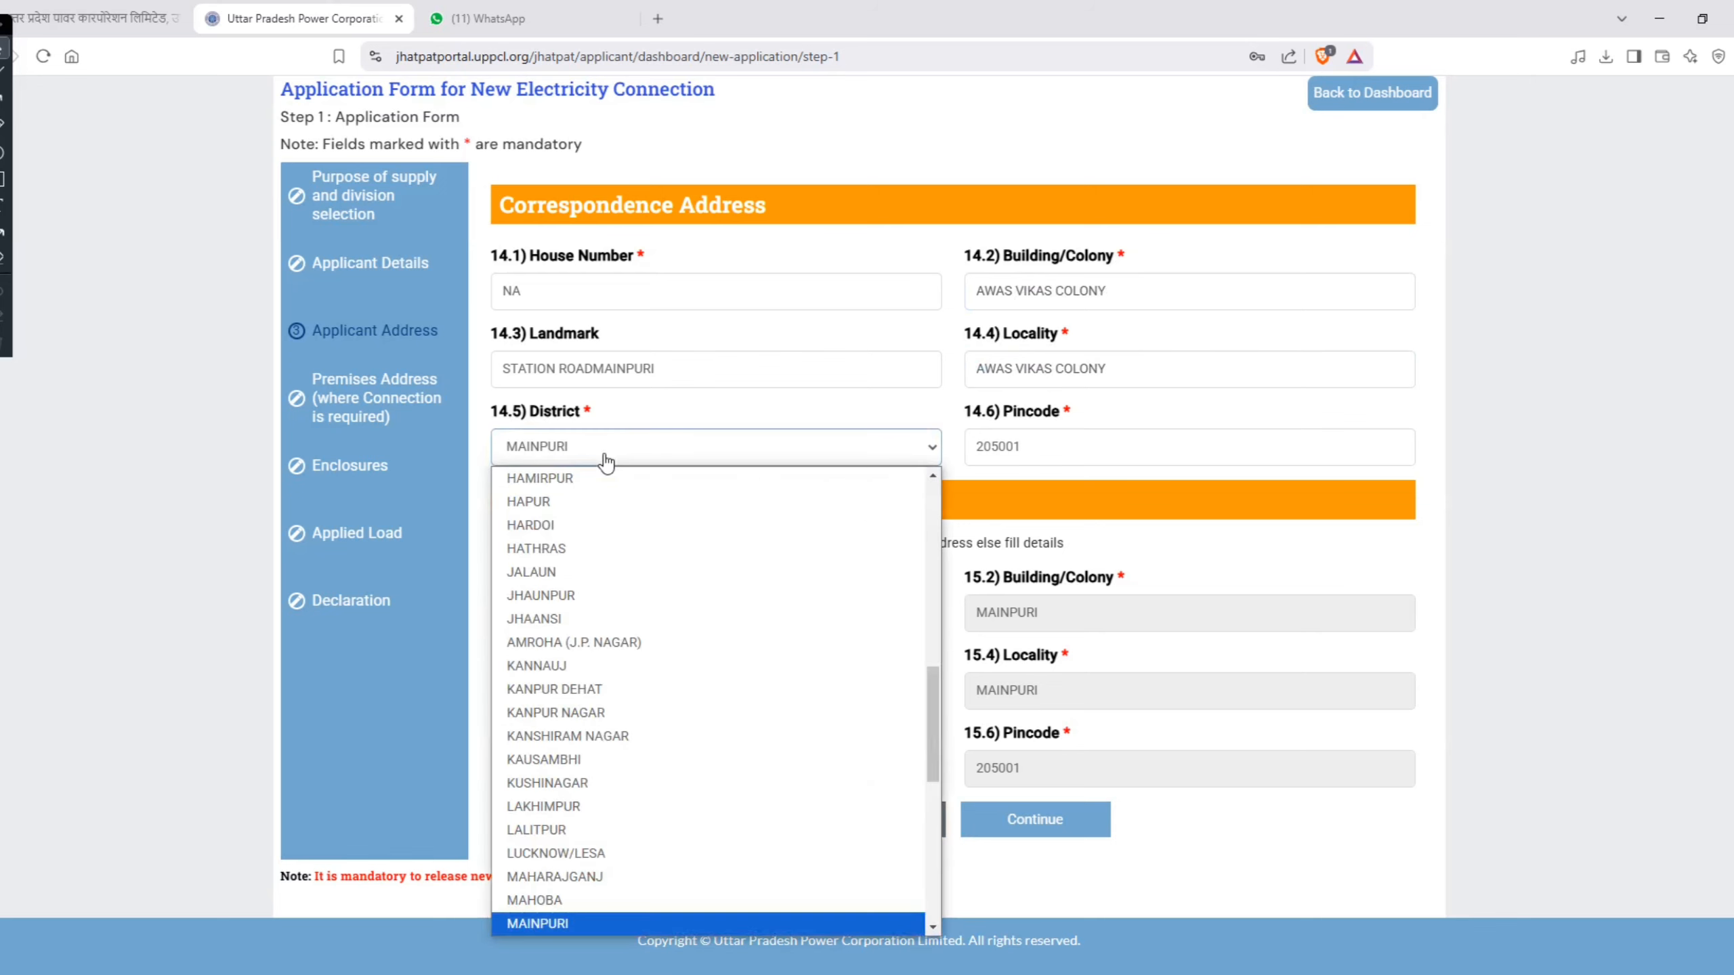
pyautogui.scroll(10, 607, 587)
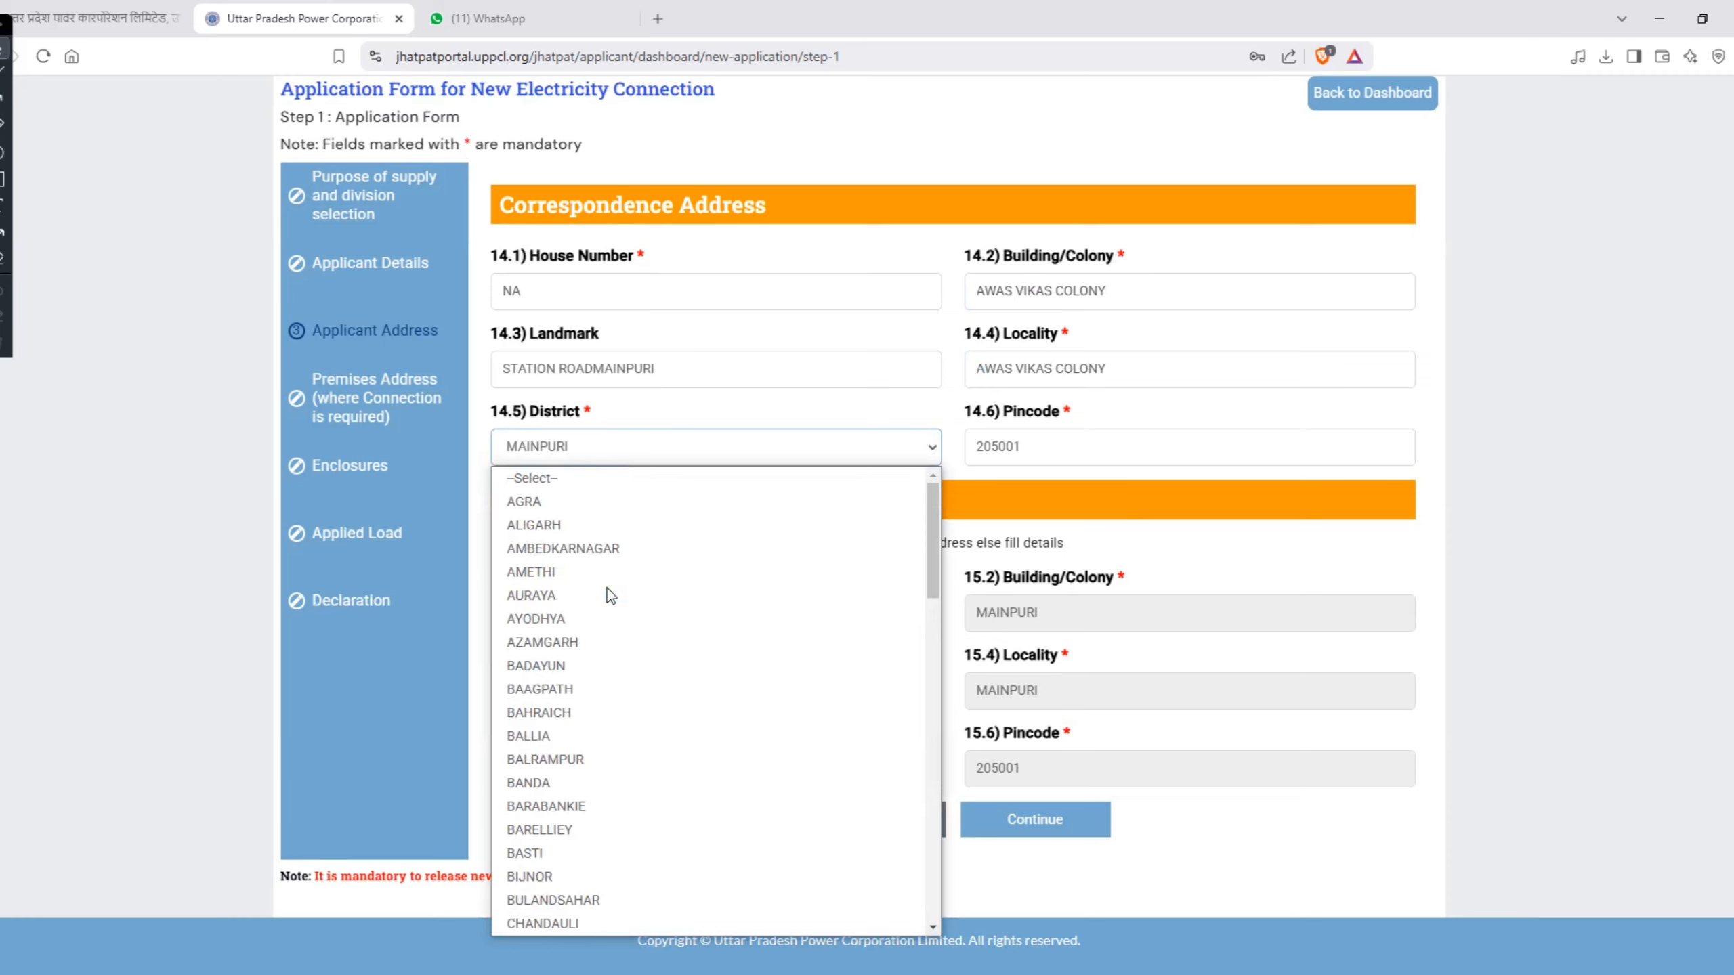
pyautogui.click(558, 501)
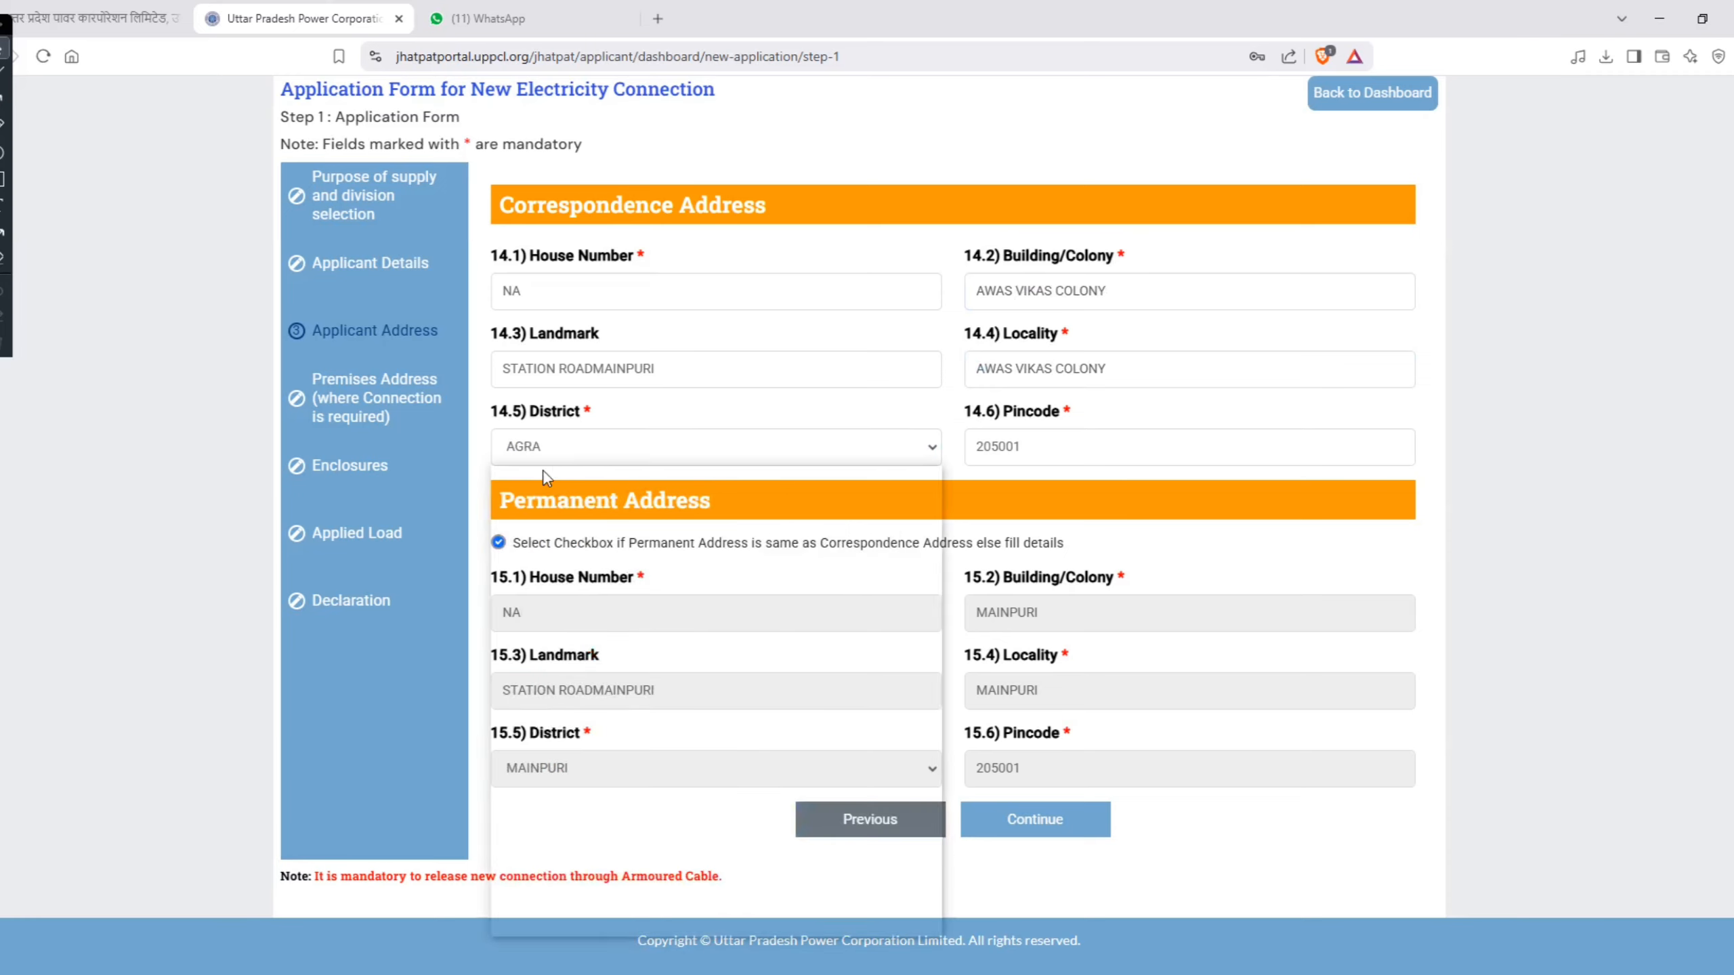
pyautogui.click(565, 621)
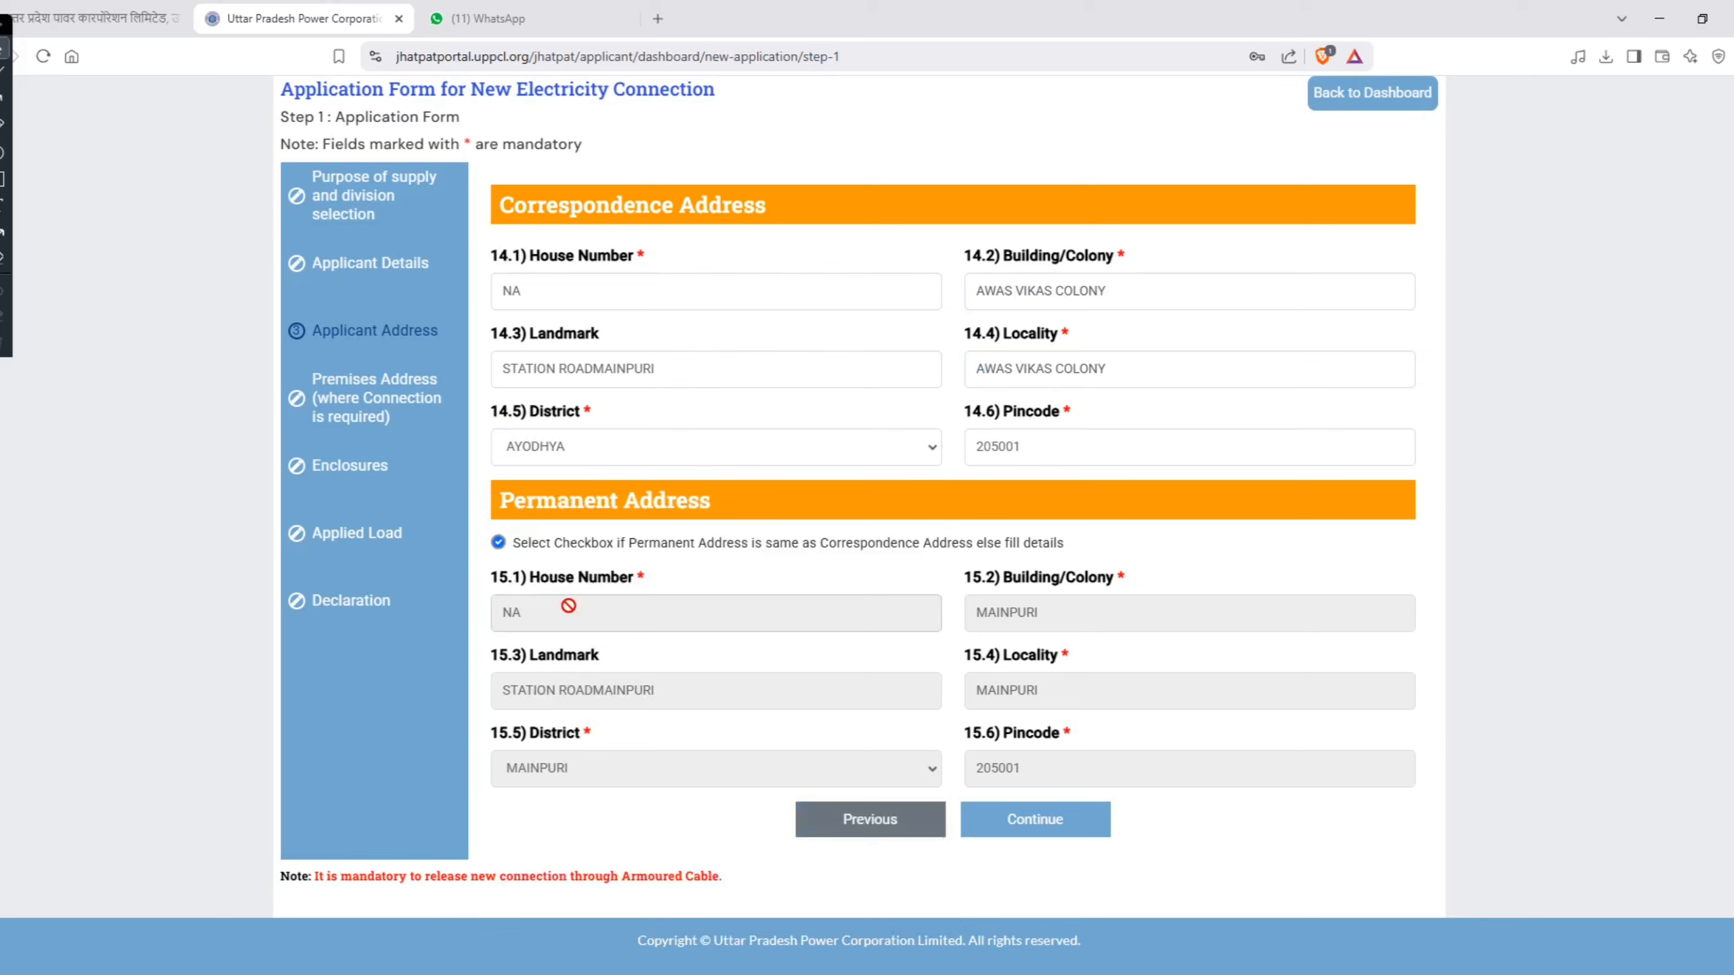
pyautogui.click(563, 451)
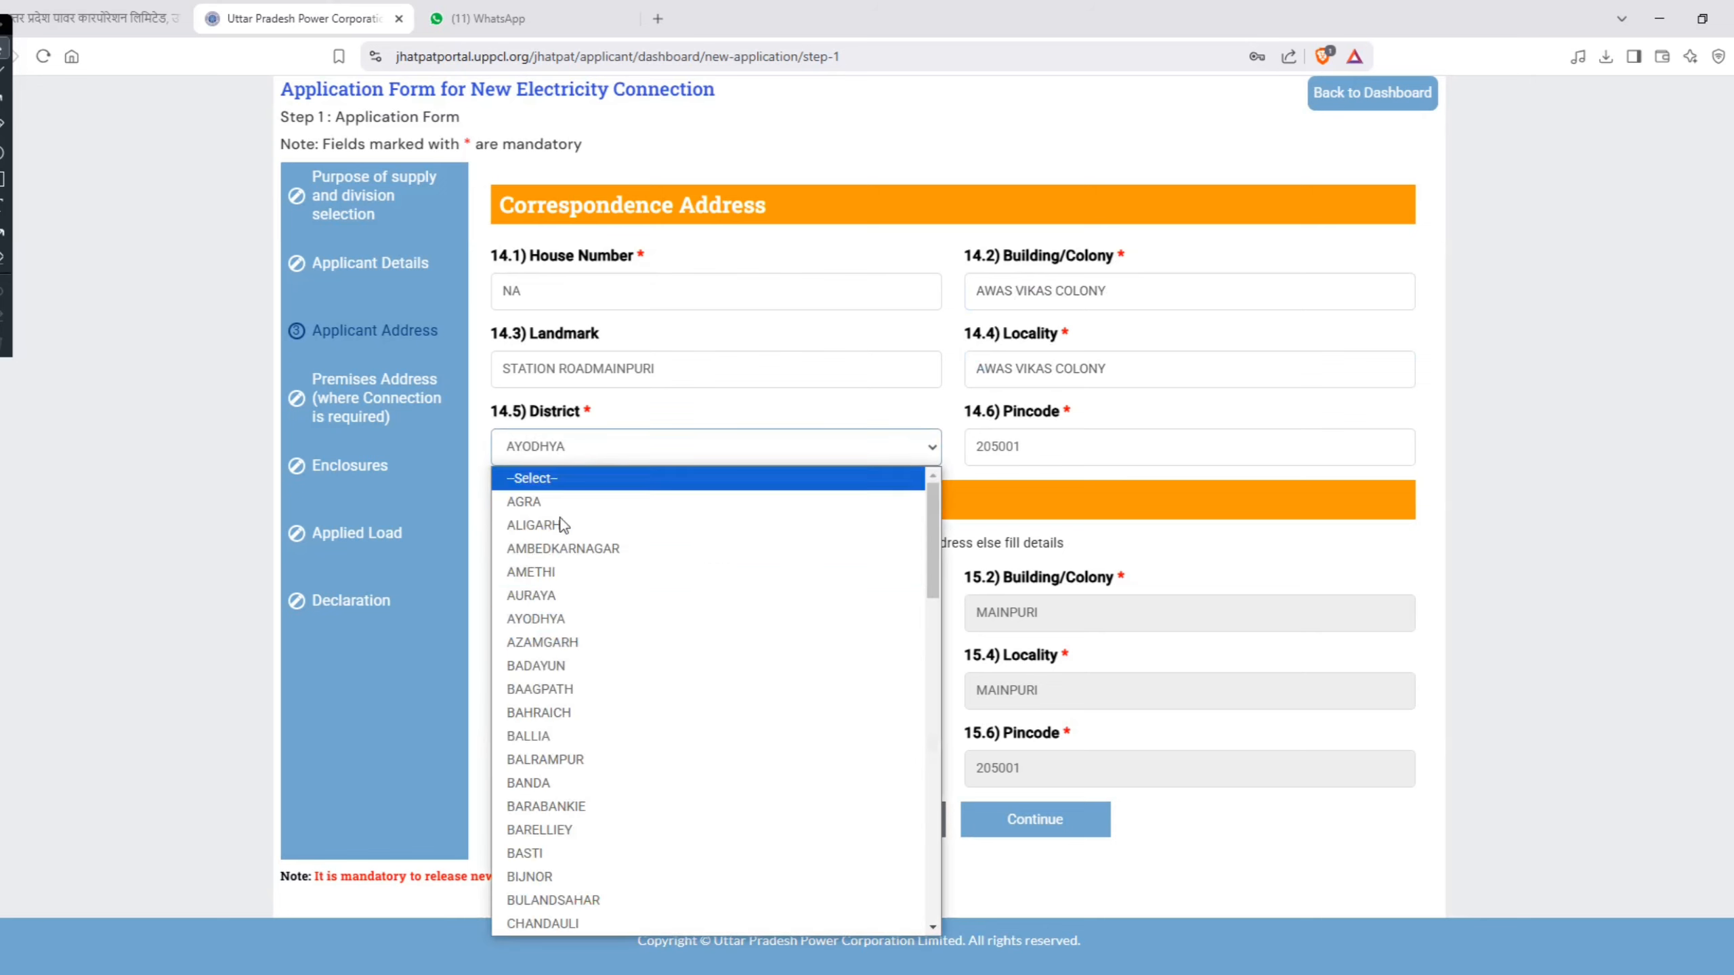
pyautogui.scroll(-10, 573, 576)
pyautogui.click(573, 575)
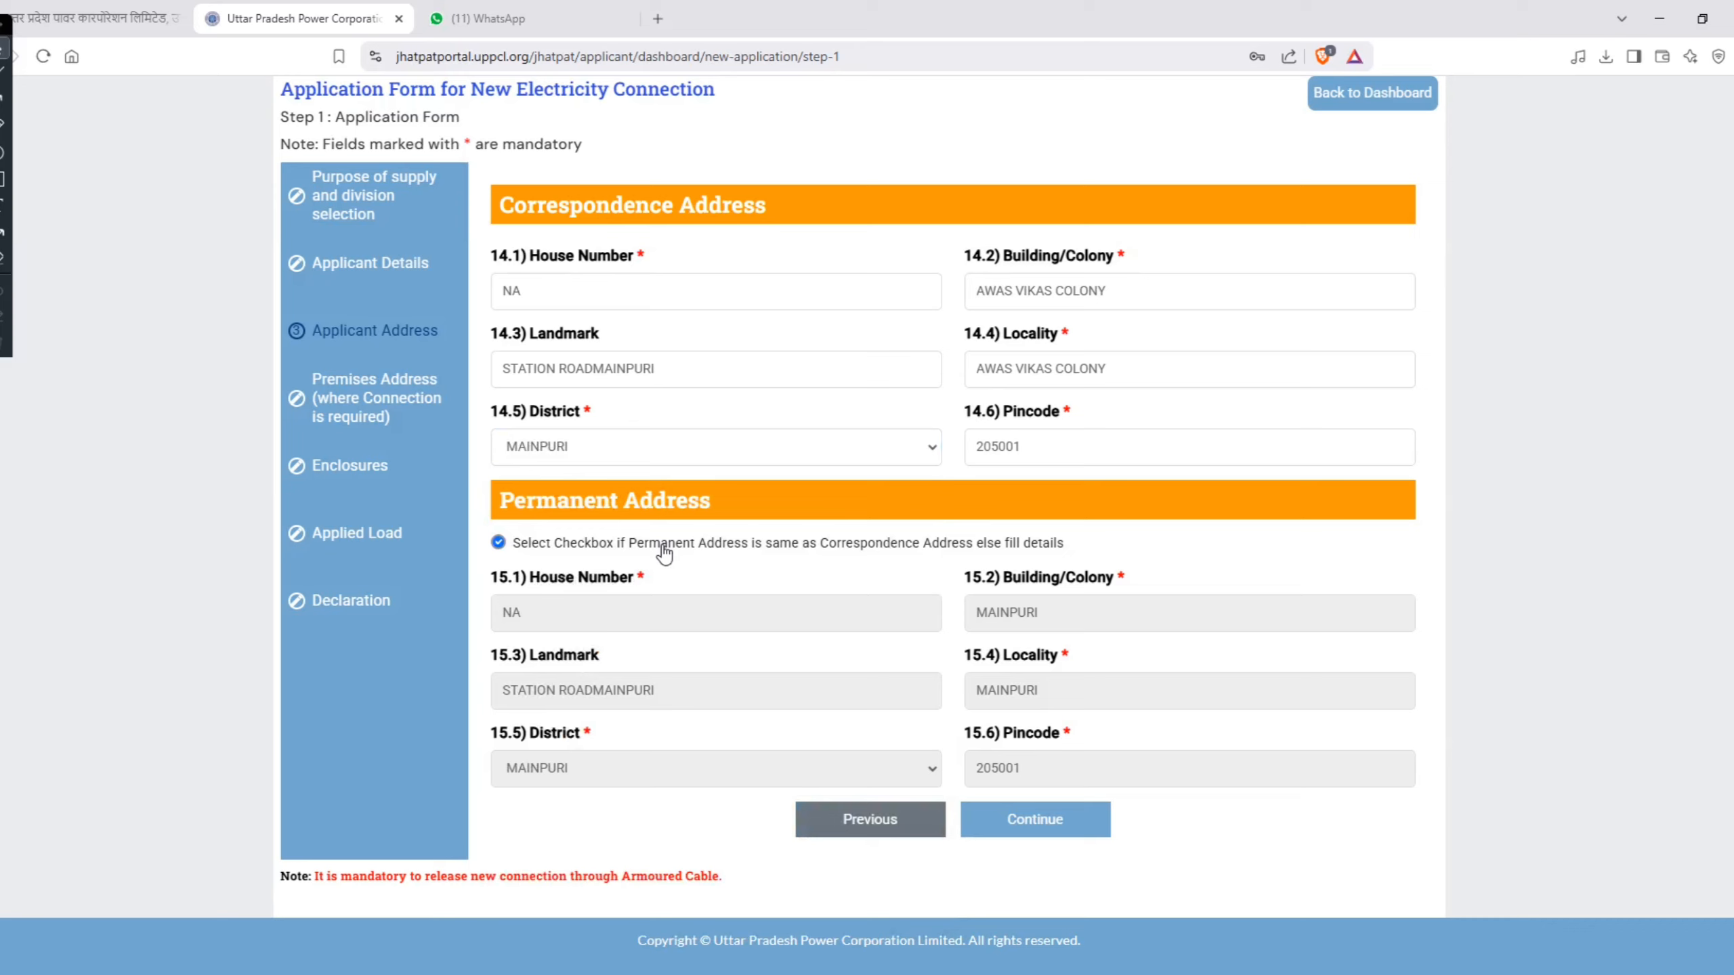
# Step: Reapply the same-as-correspondence option to refresh the Permanent Address, and continue to the Premises Address section
pyautogui.click(647, 374)
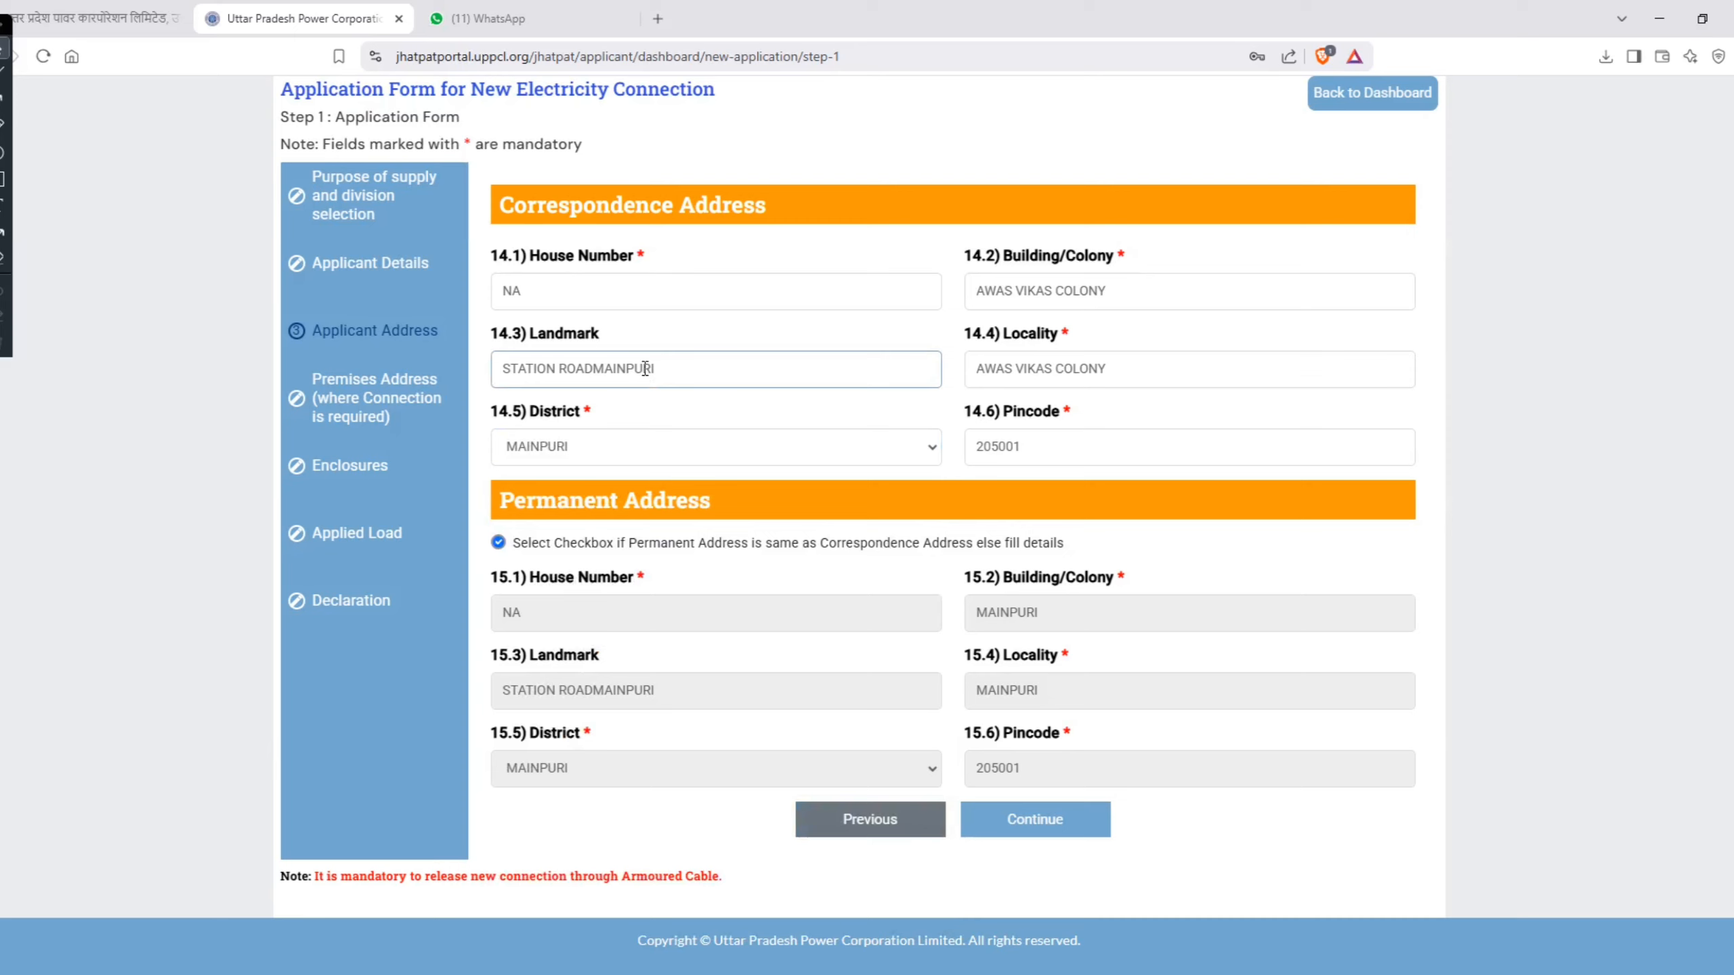
pyautogui.click(499, 543)
pyautogui.click(498, 543)
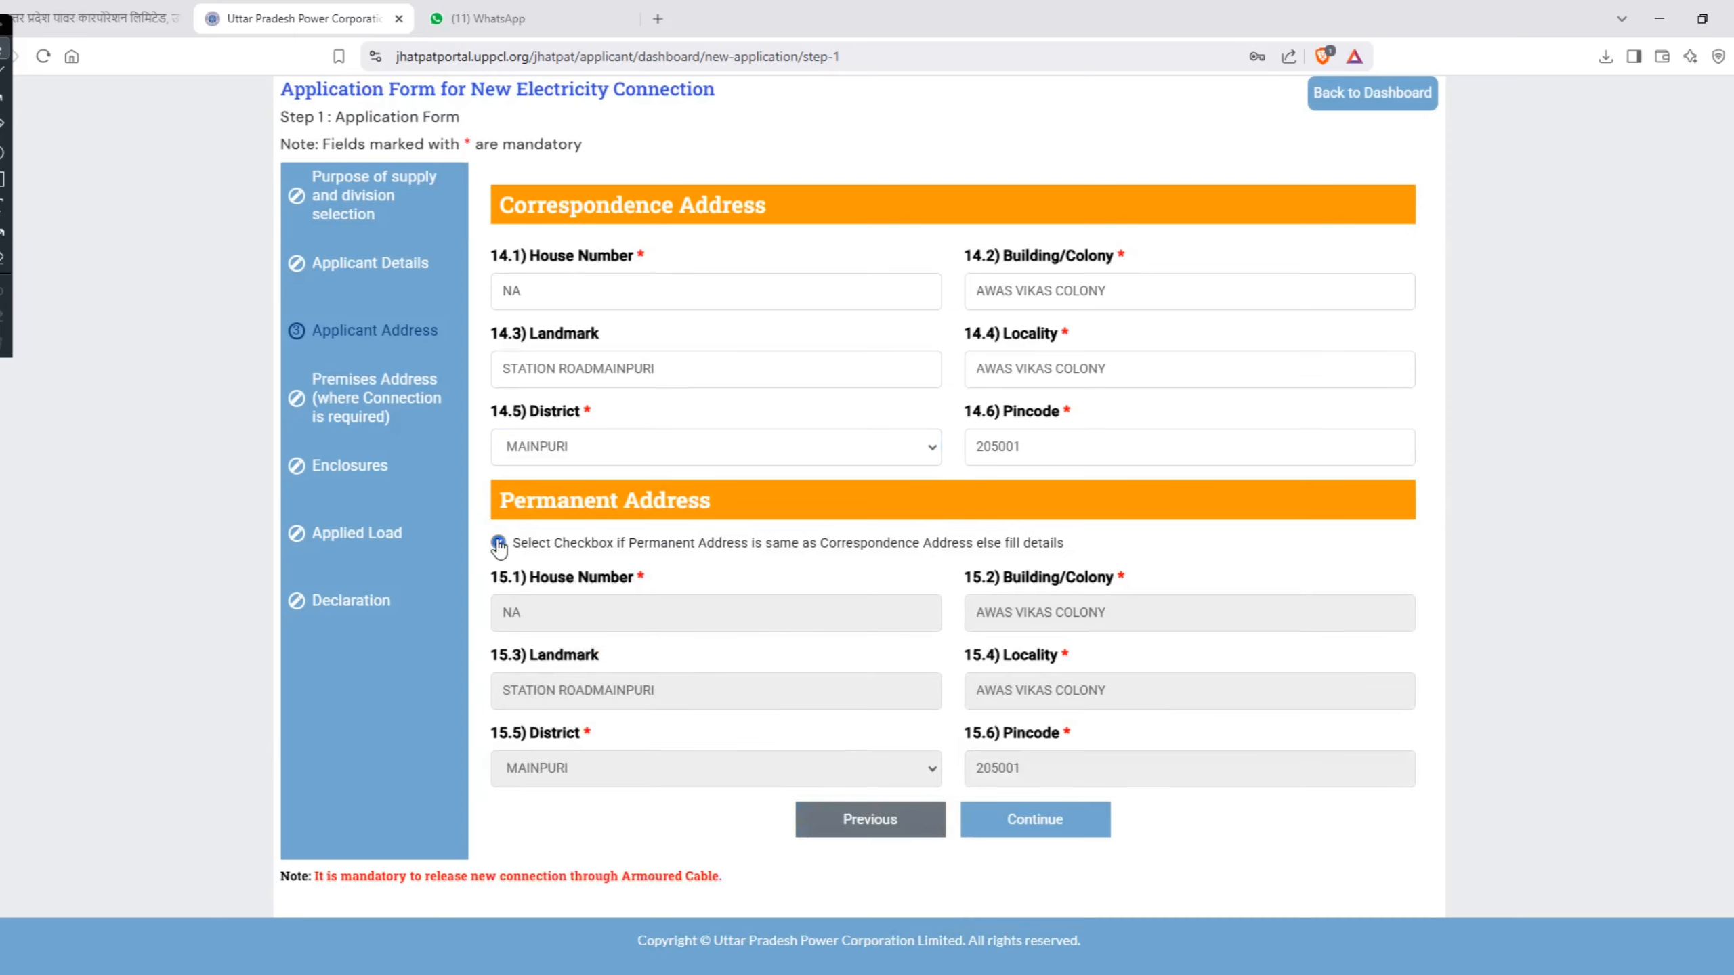
pyautogui.click(1044, 816)
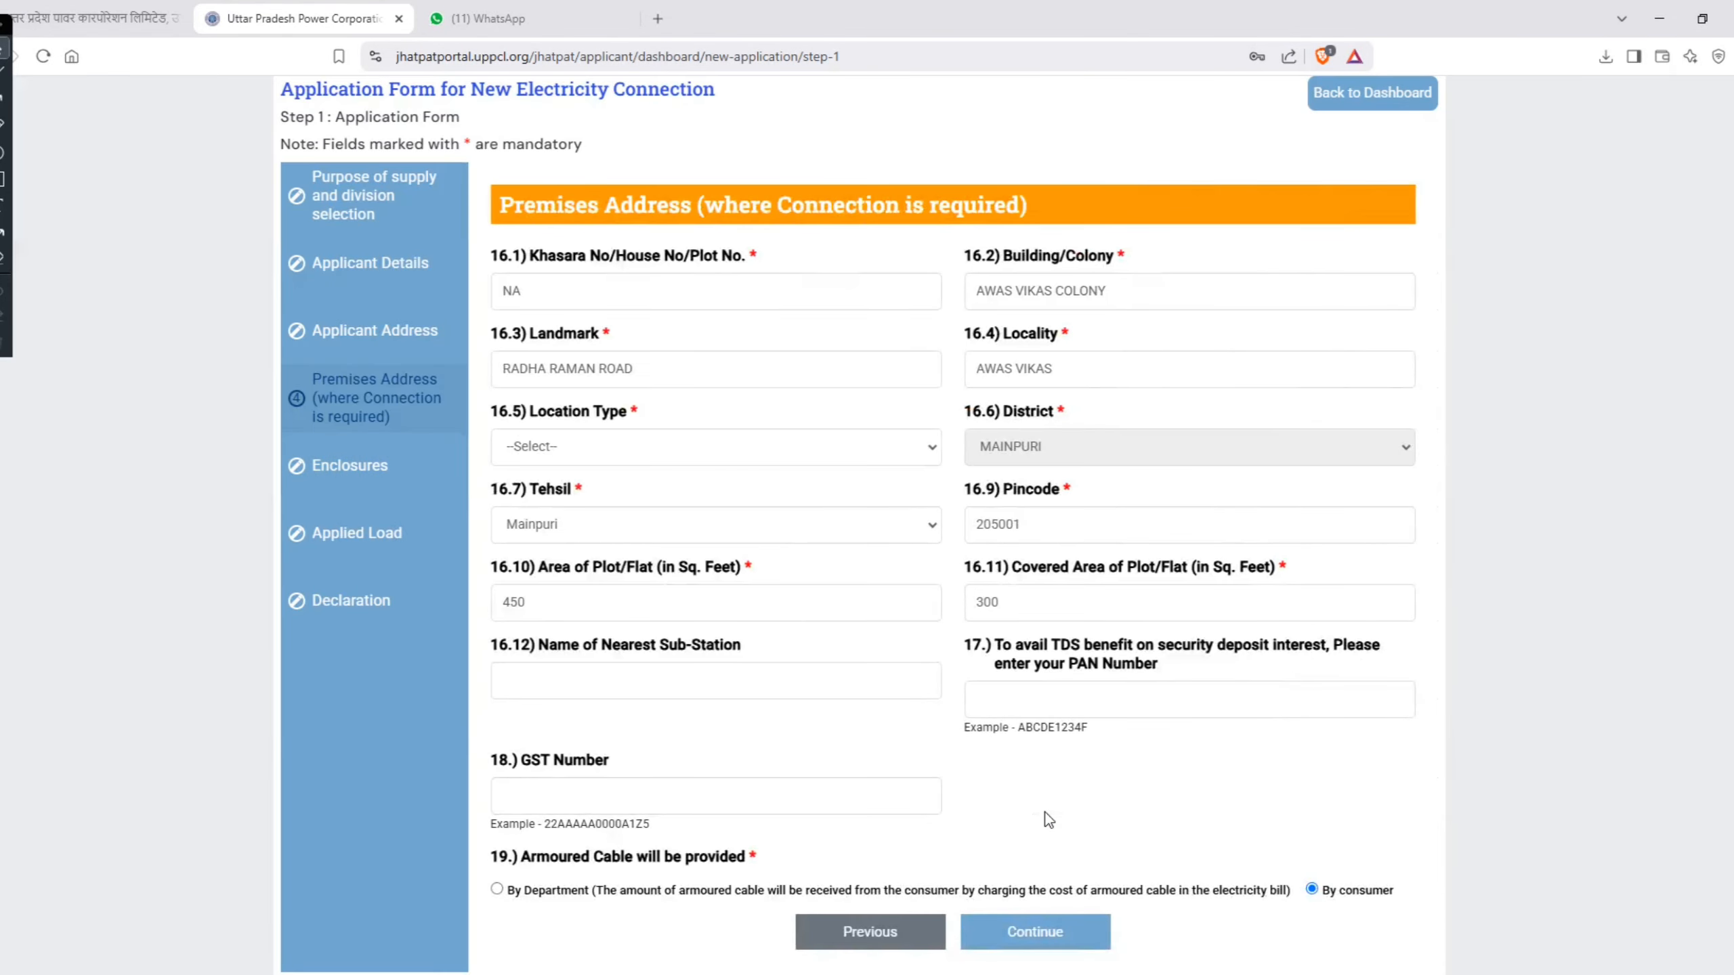
# Step: Try 0 as the premises' Khasara/House/Plot number, and set it back to NA
pyautogui.click(725, 293)
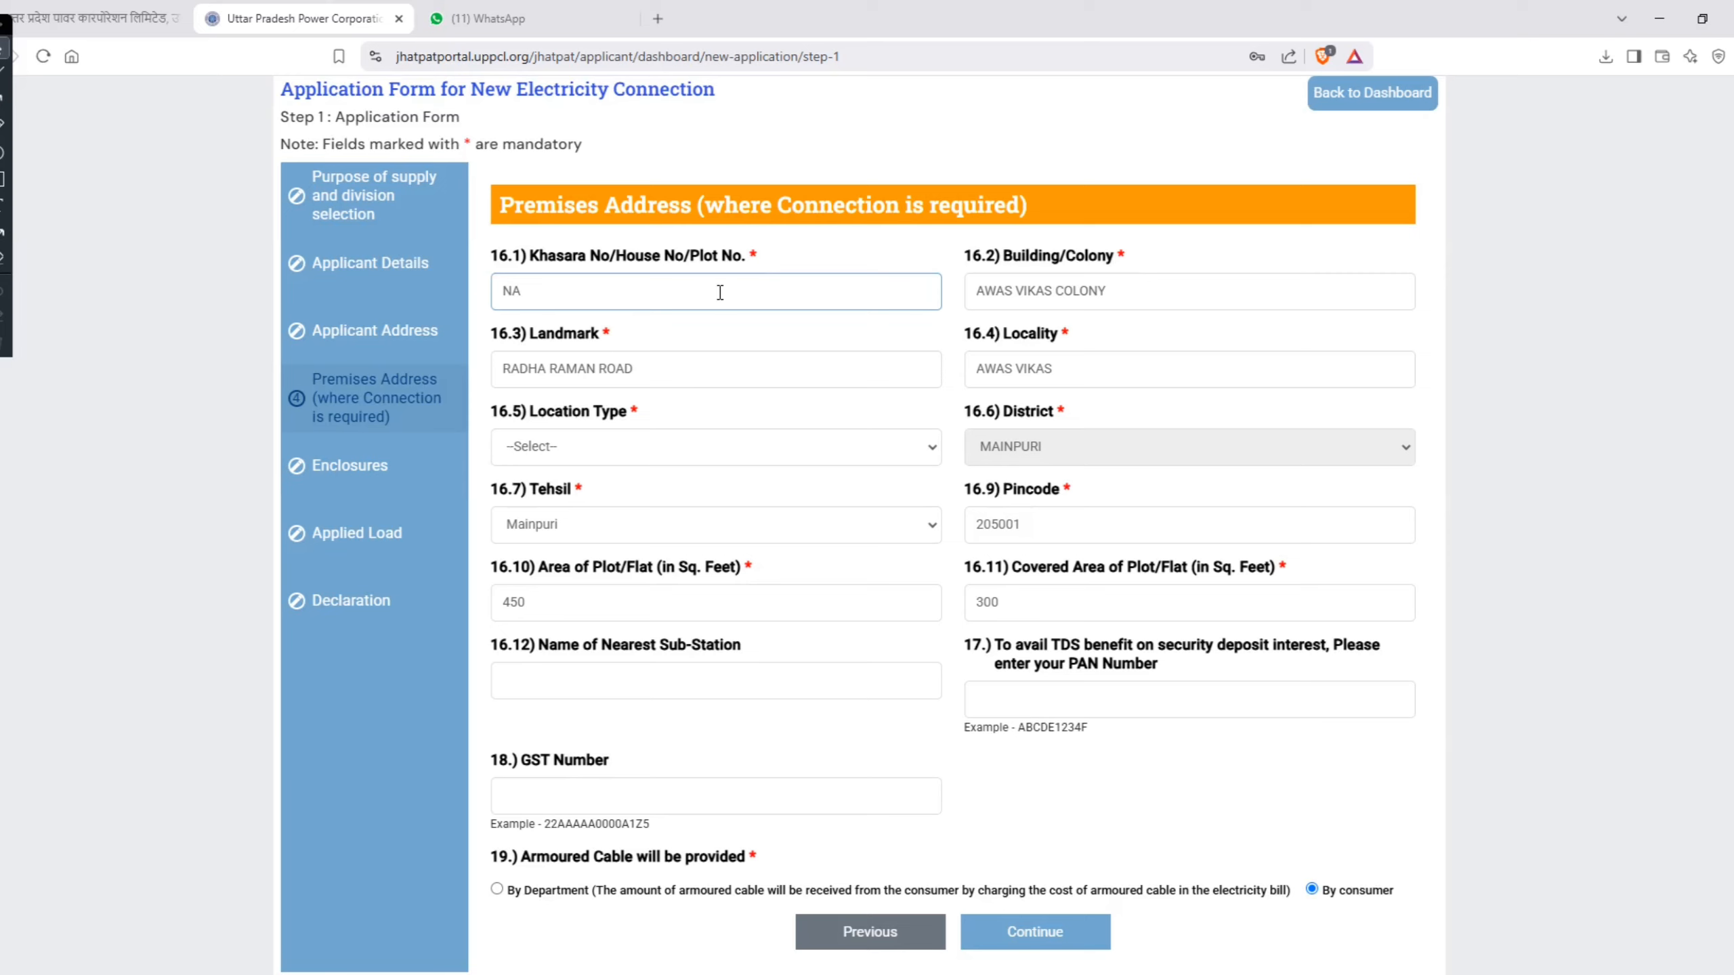
pyautogui.press('BackSpace')
pyautogui.press('BackSpace')
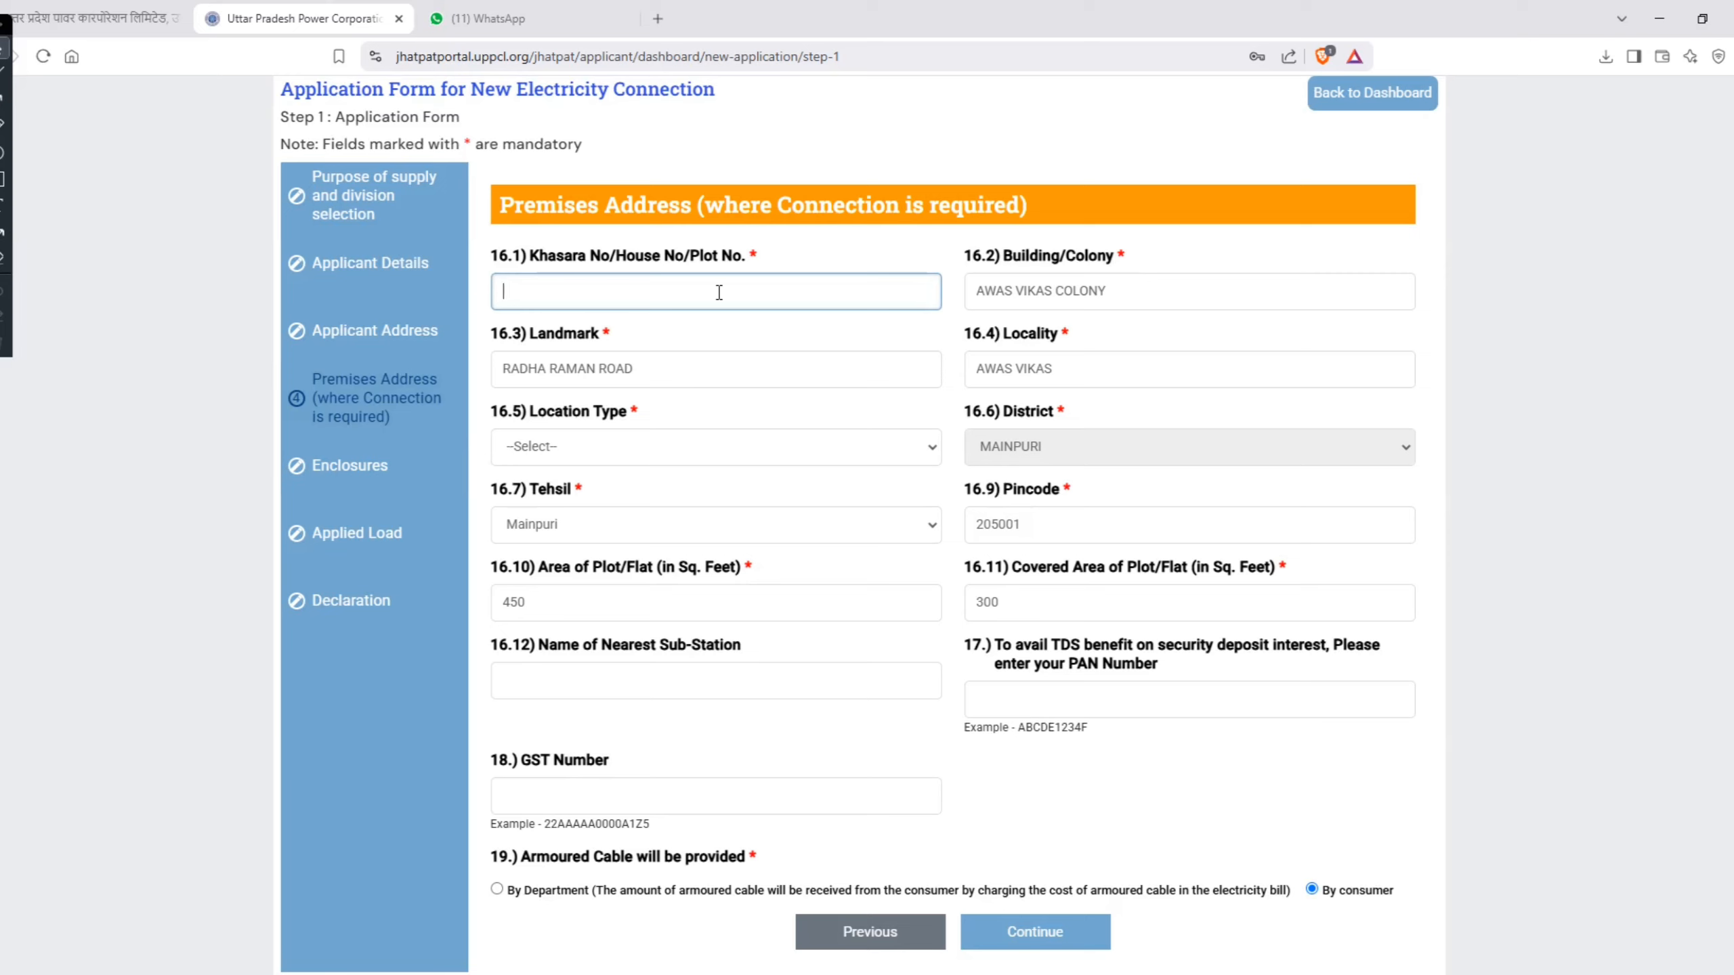
pyautogui.write('0')
pyautogui.press('BackSpace')
pyautogui.write('NA')
pyautogui.press('Tab')
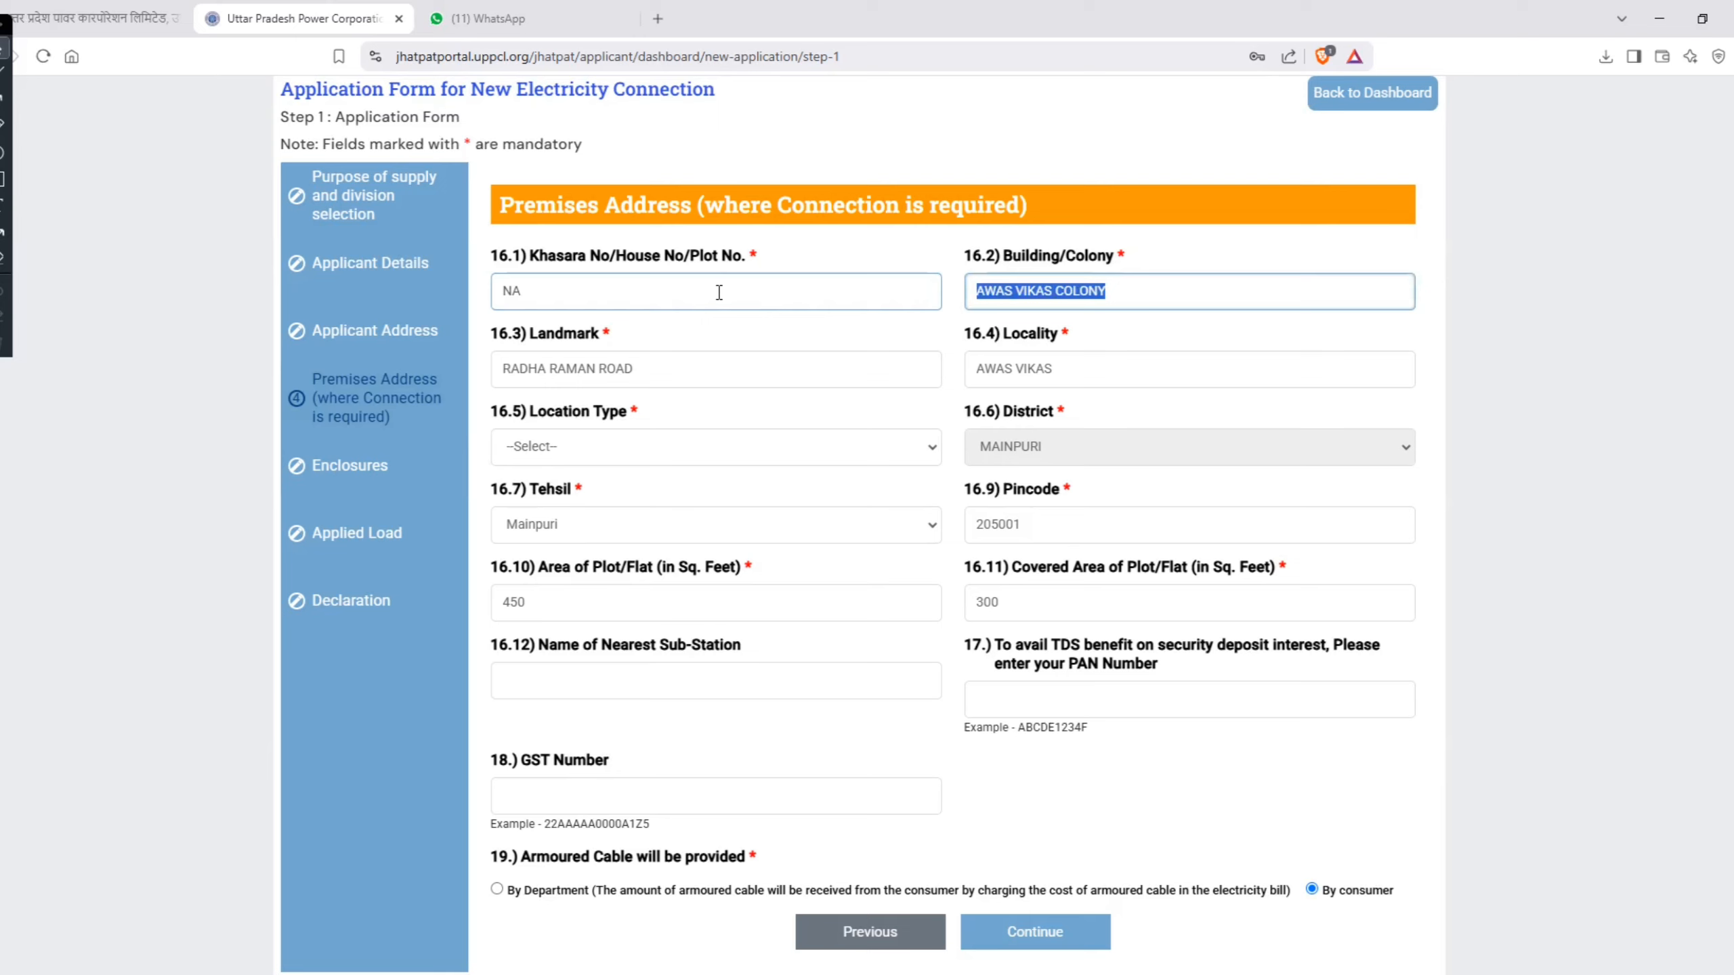
# Step: Check the premises' Landmark and Locality entries, and set the Location Type to RURAL
pyautogui.press('Tab')
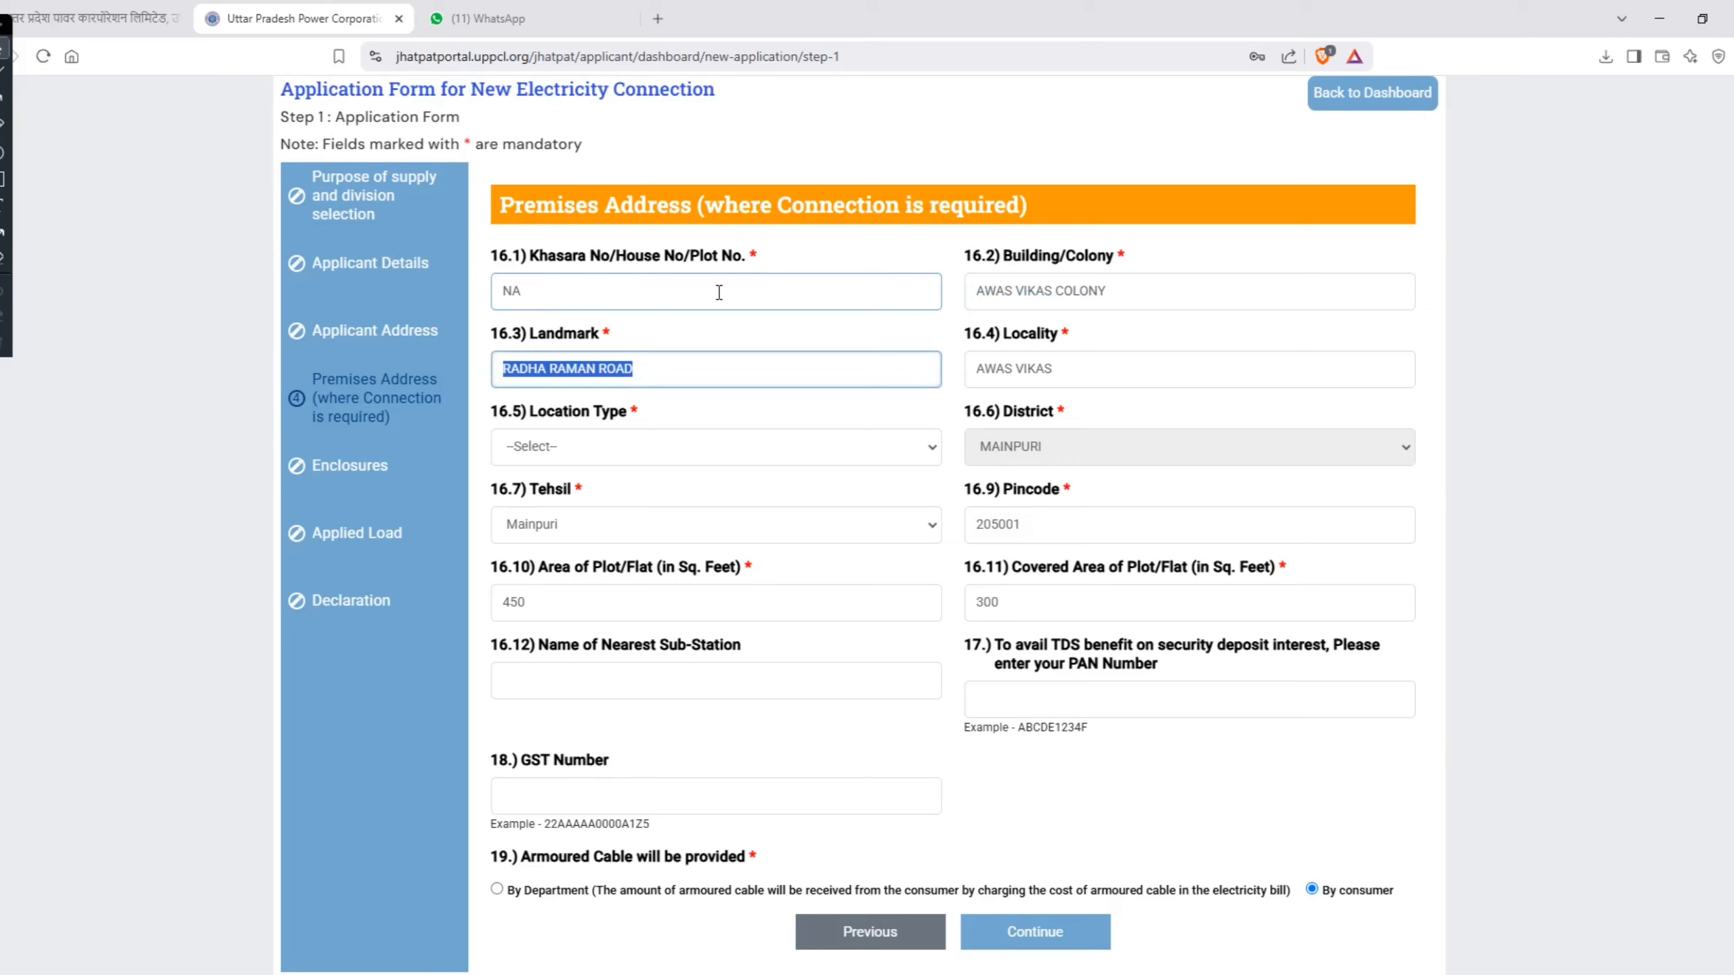
pyautogui.click(1031, 377)
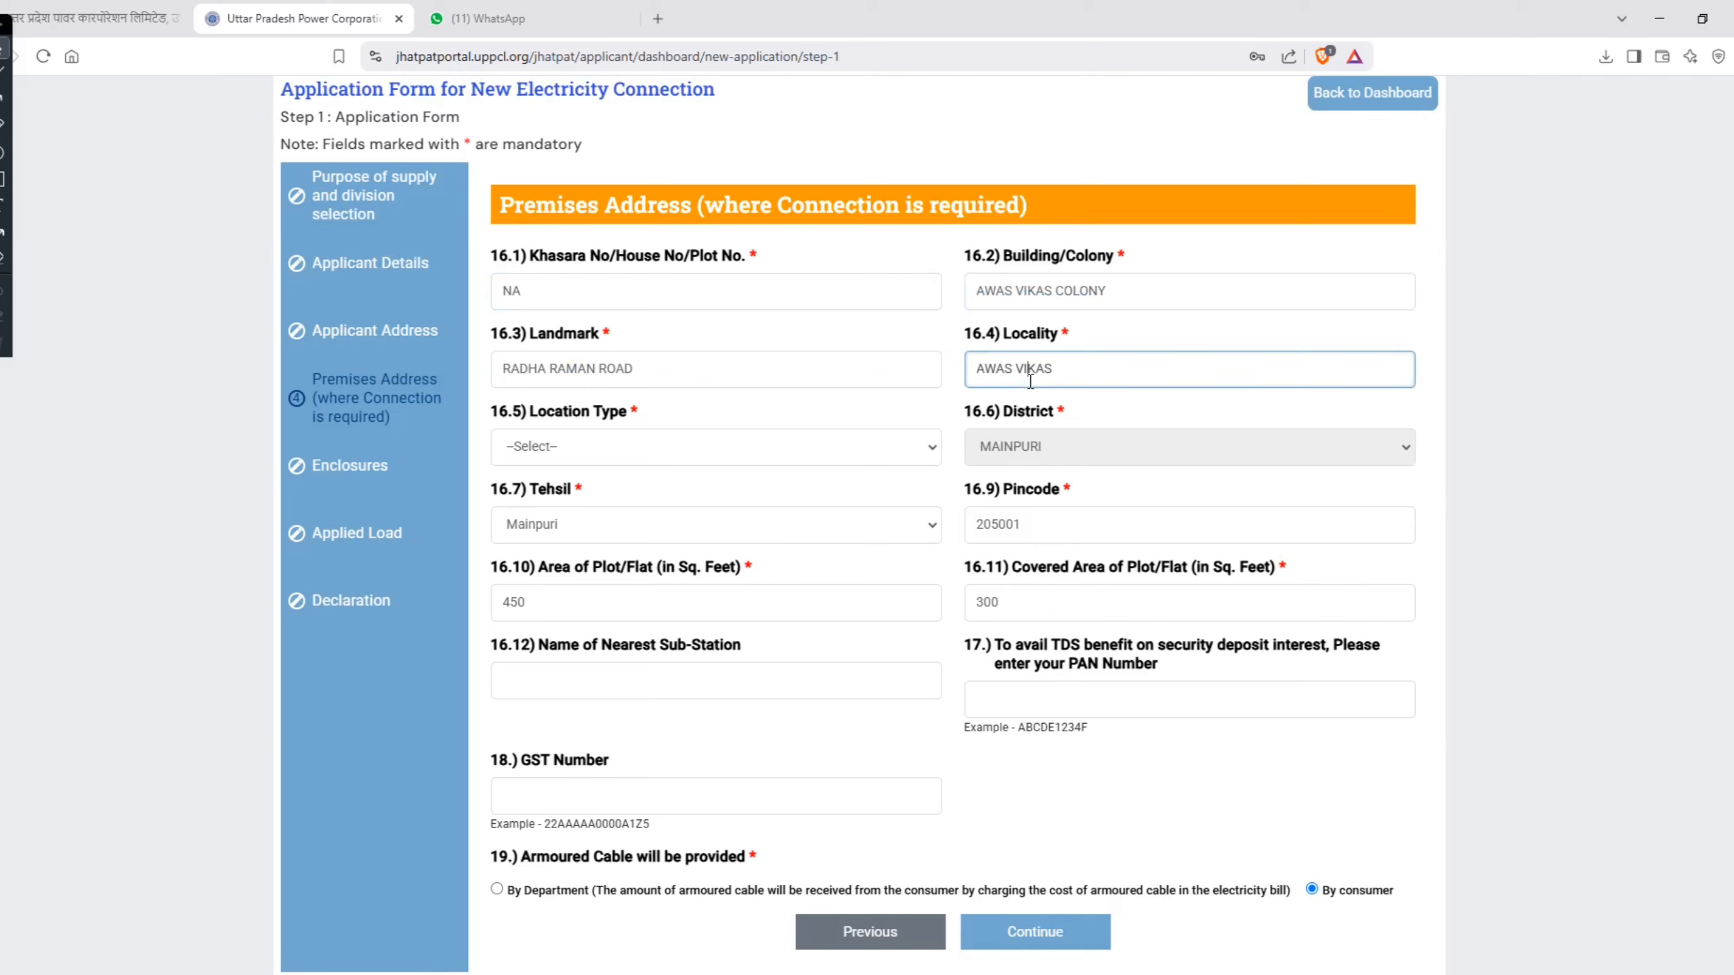
pyautogui.click(653, 440)
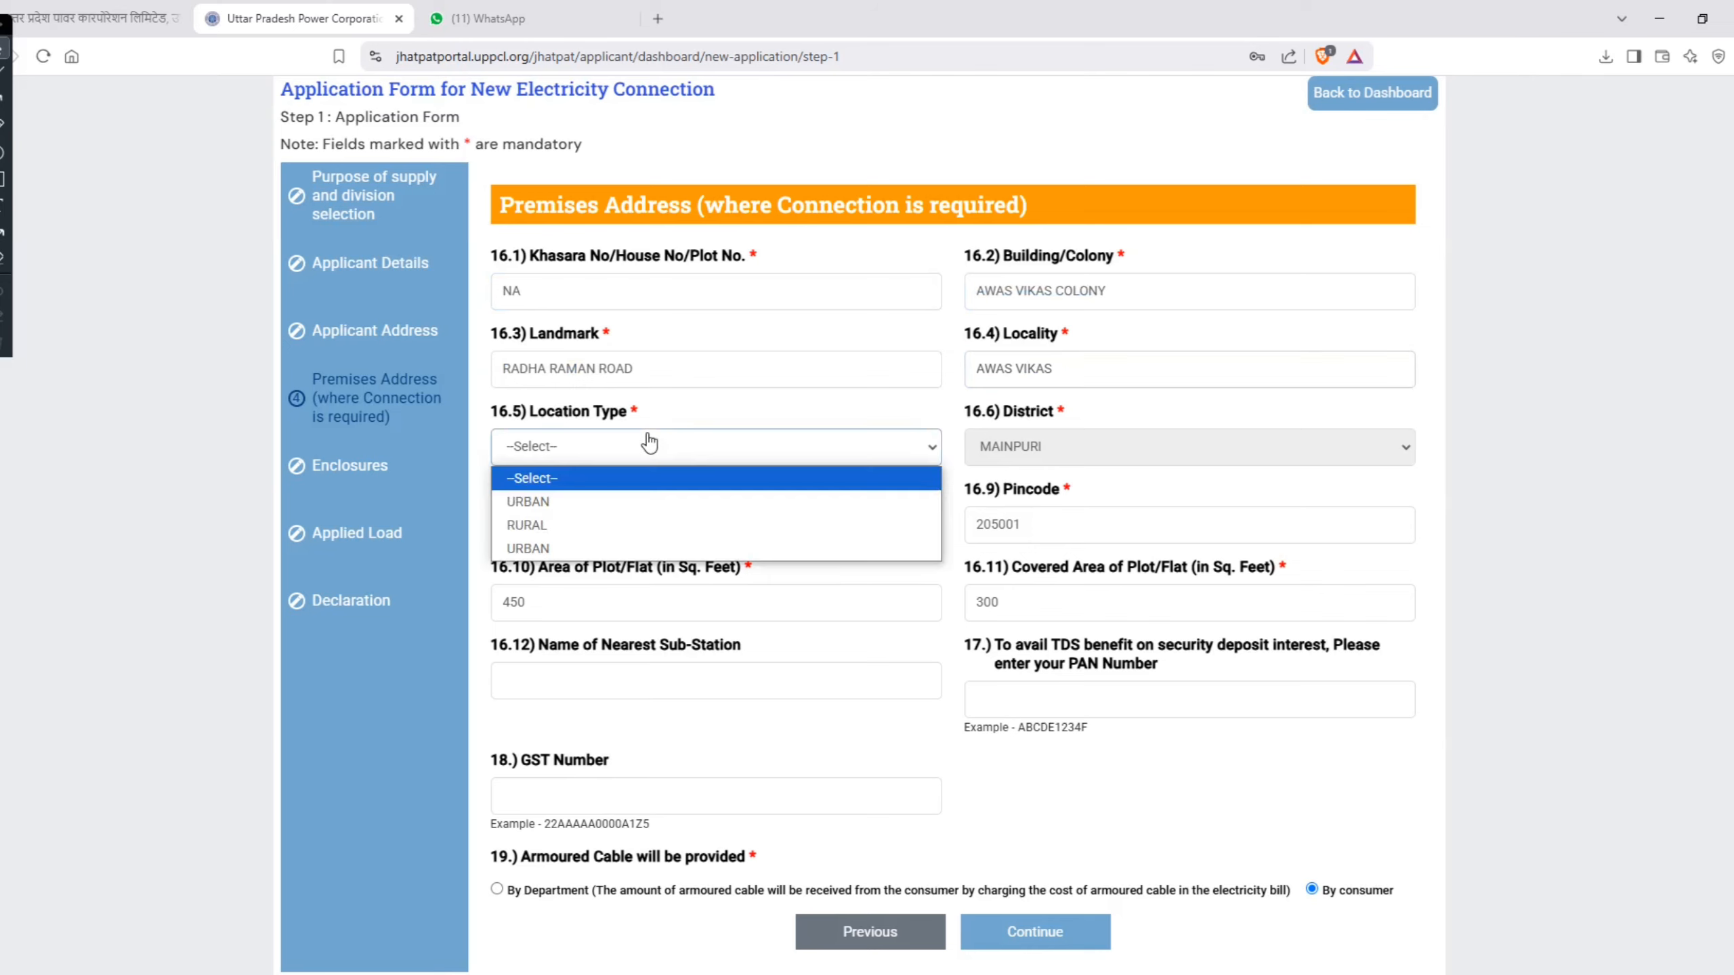
pyautogui.click(604, 522)
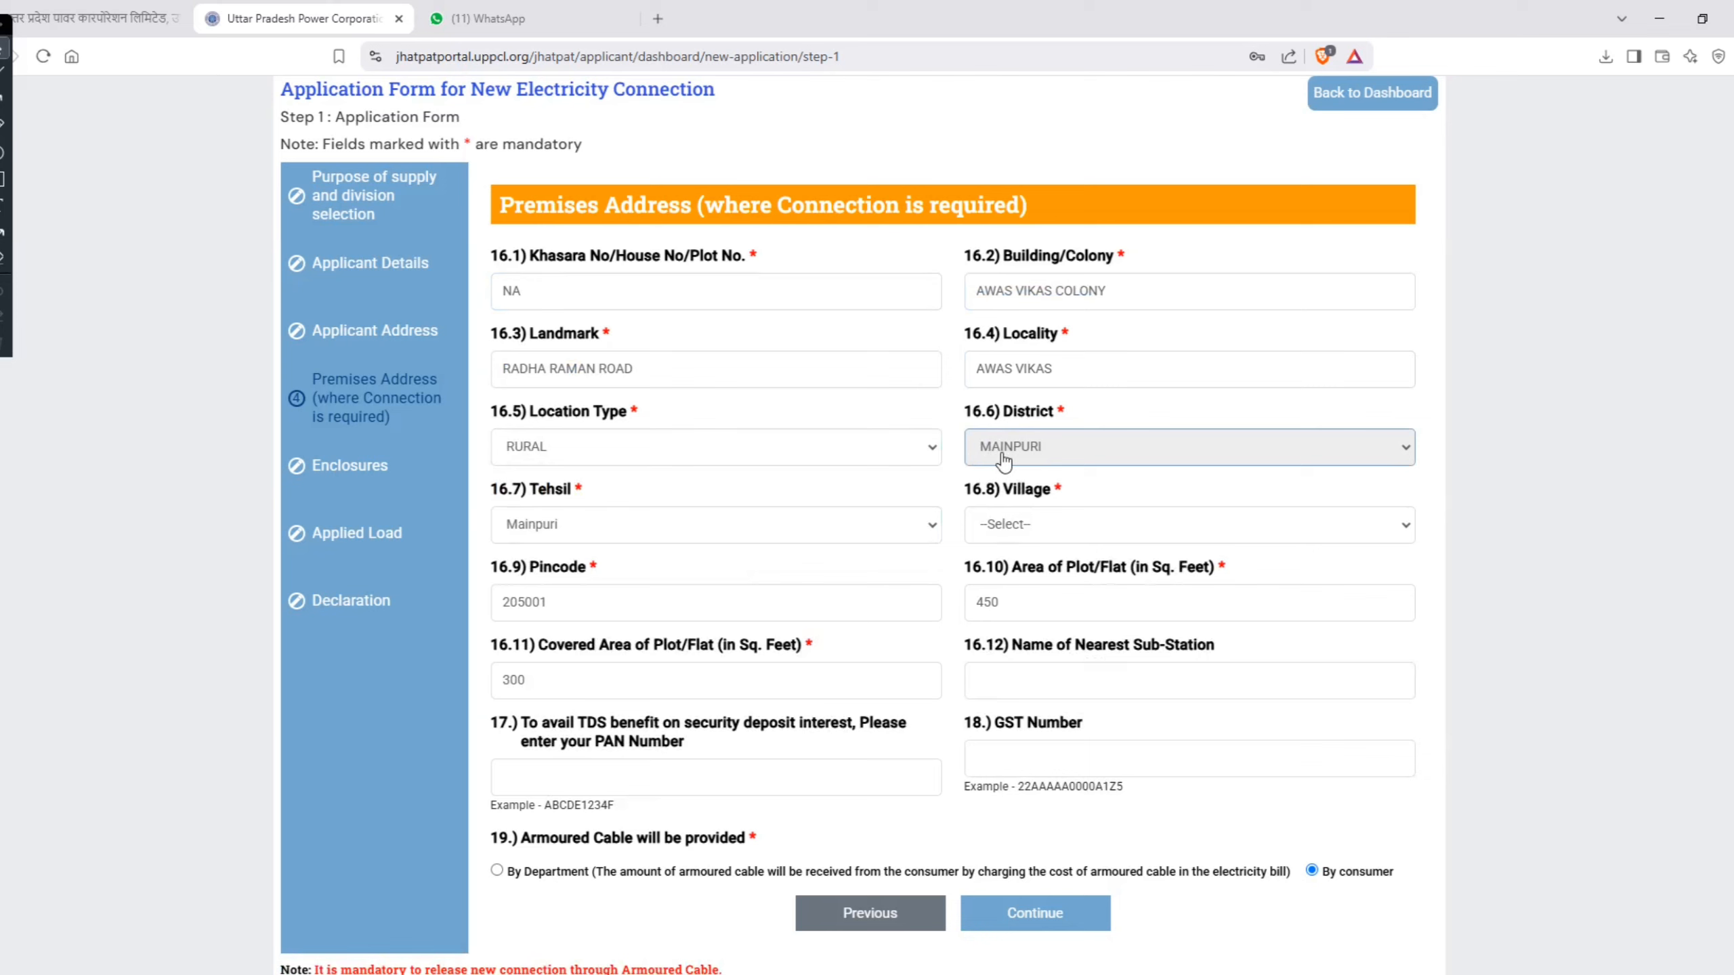
# Step: Look through the Tehsil and Village options and the Pincode entry of the Premises Address
pyautogui.click(602, 525)
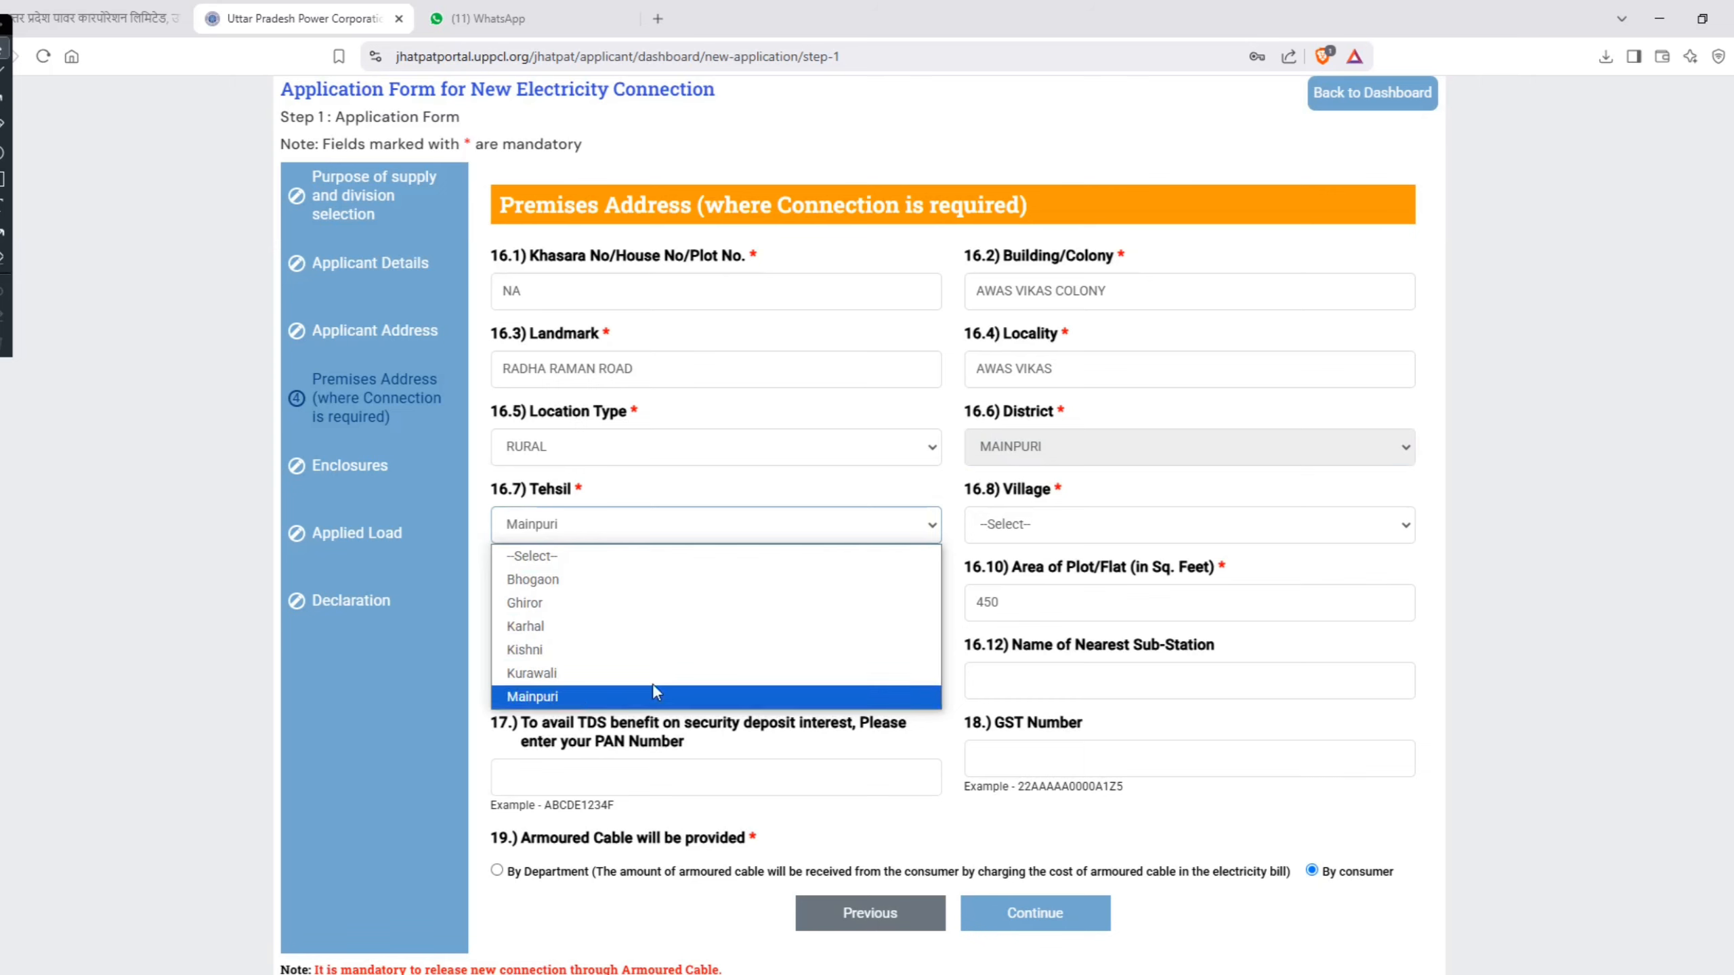
pyautogui.click(1036, 530)
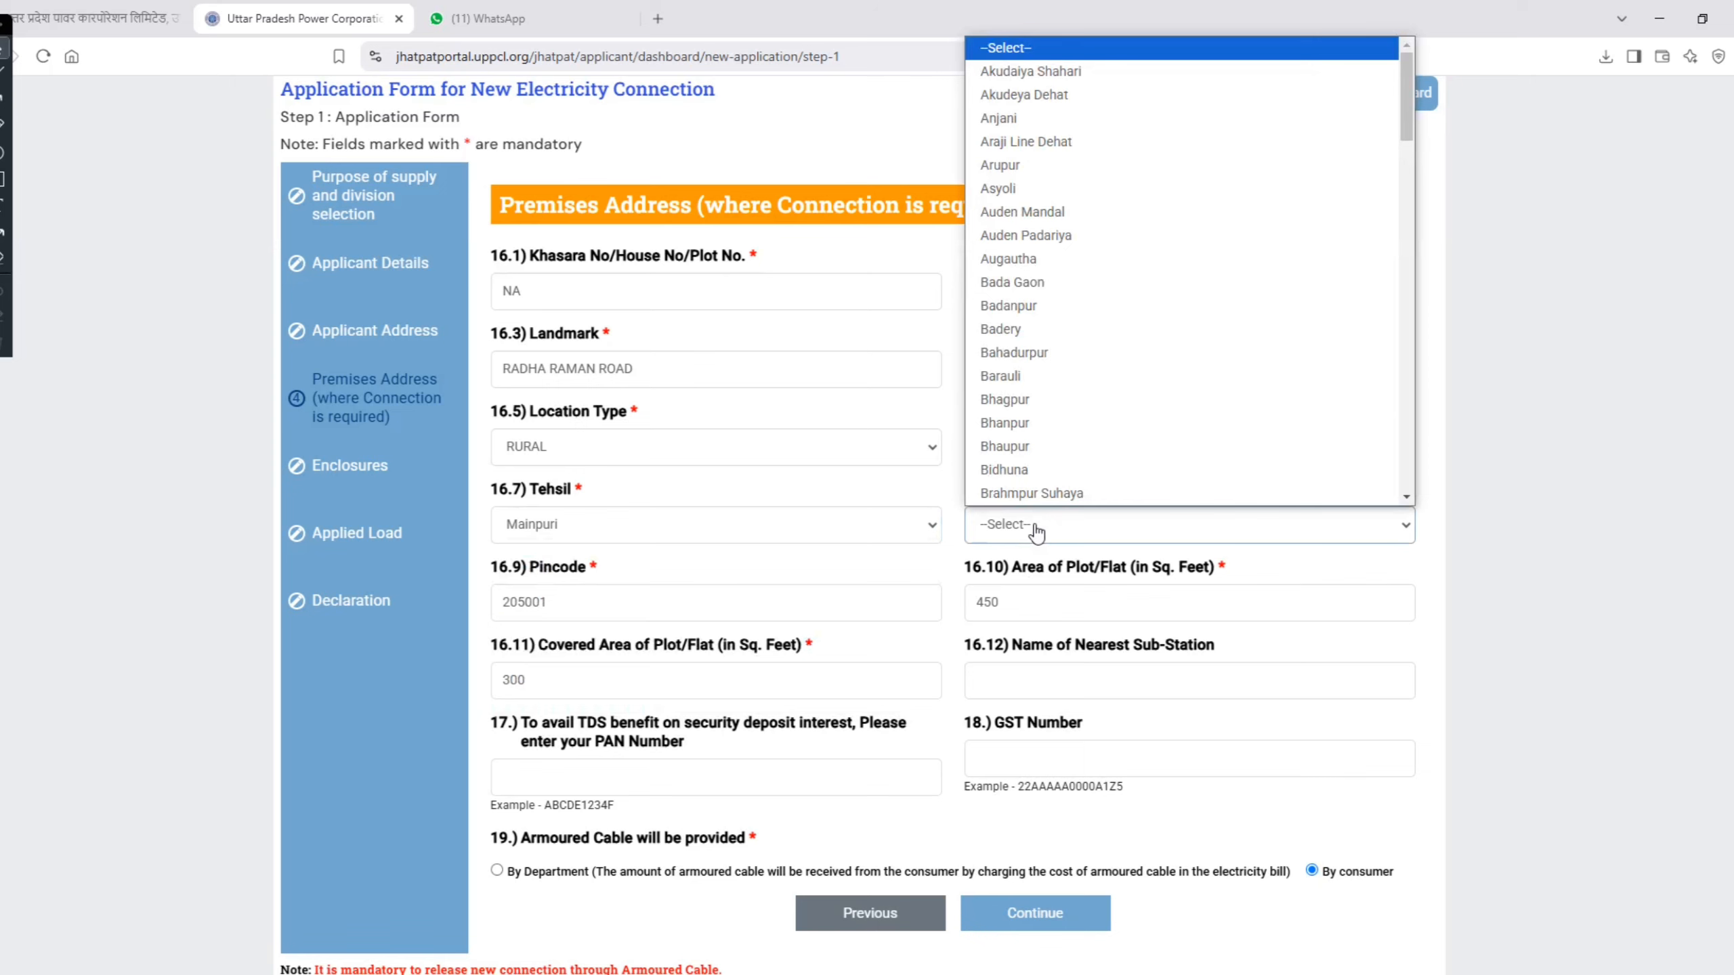
pyautogui.scroll(-10, 1036, 218)
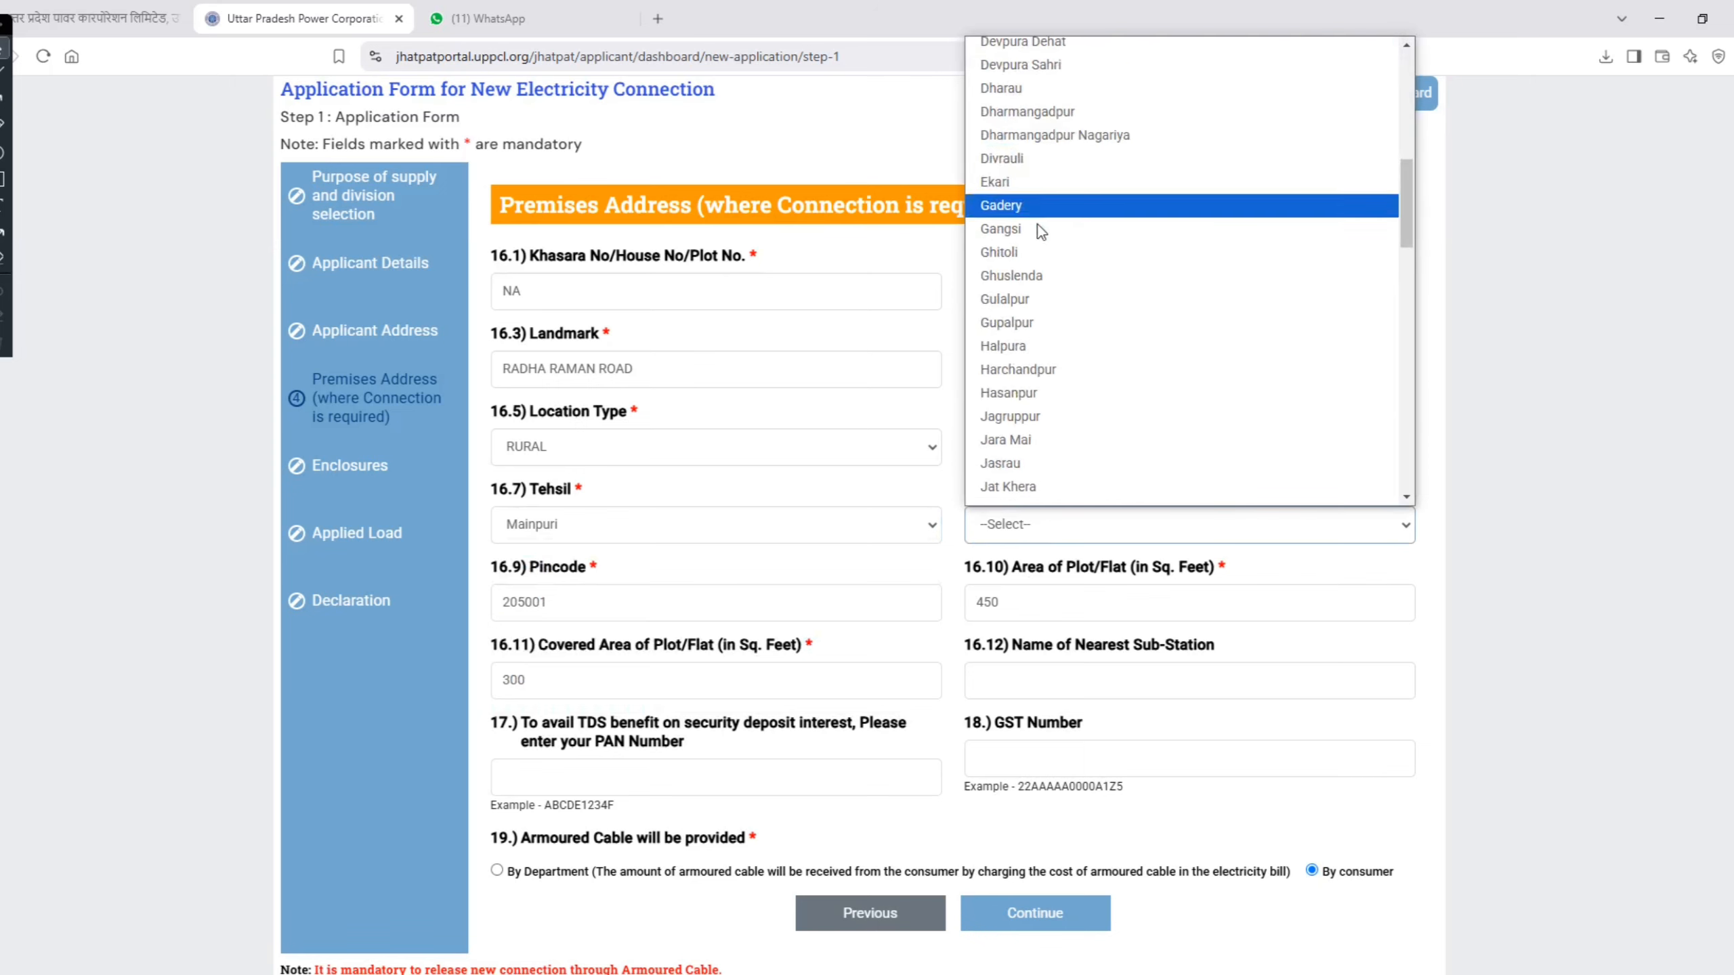
pyautogui.scroll(-18, 1040, 230)
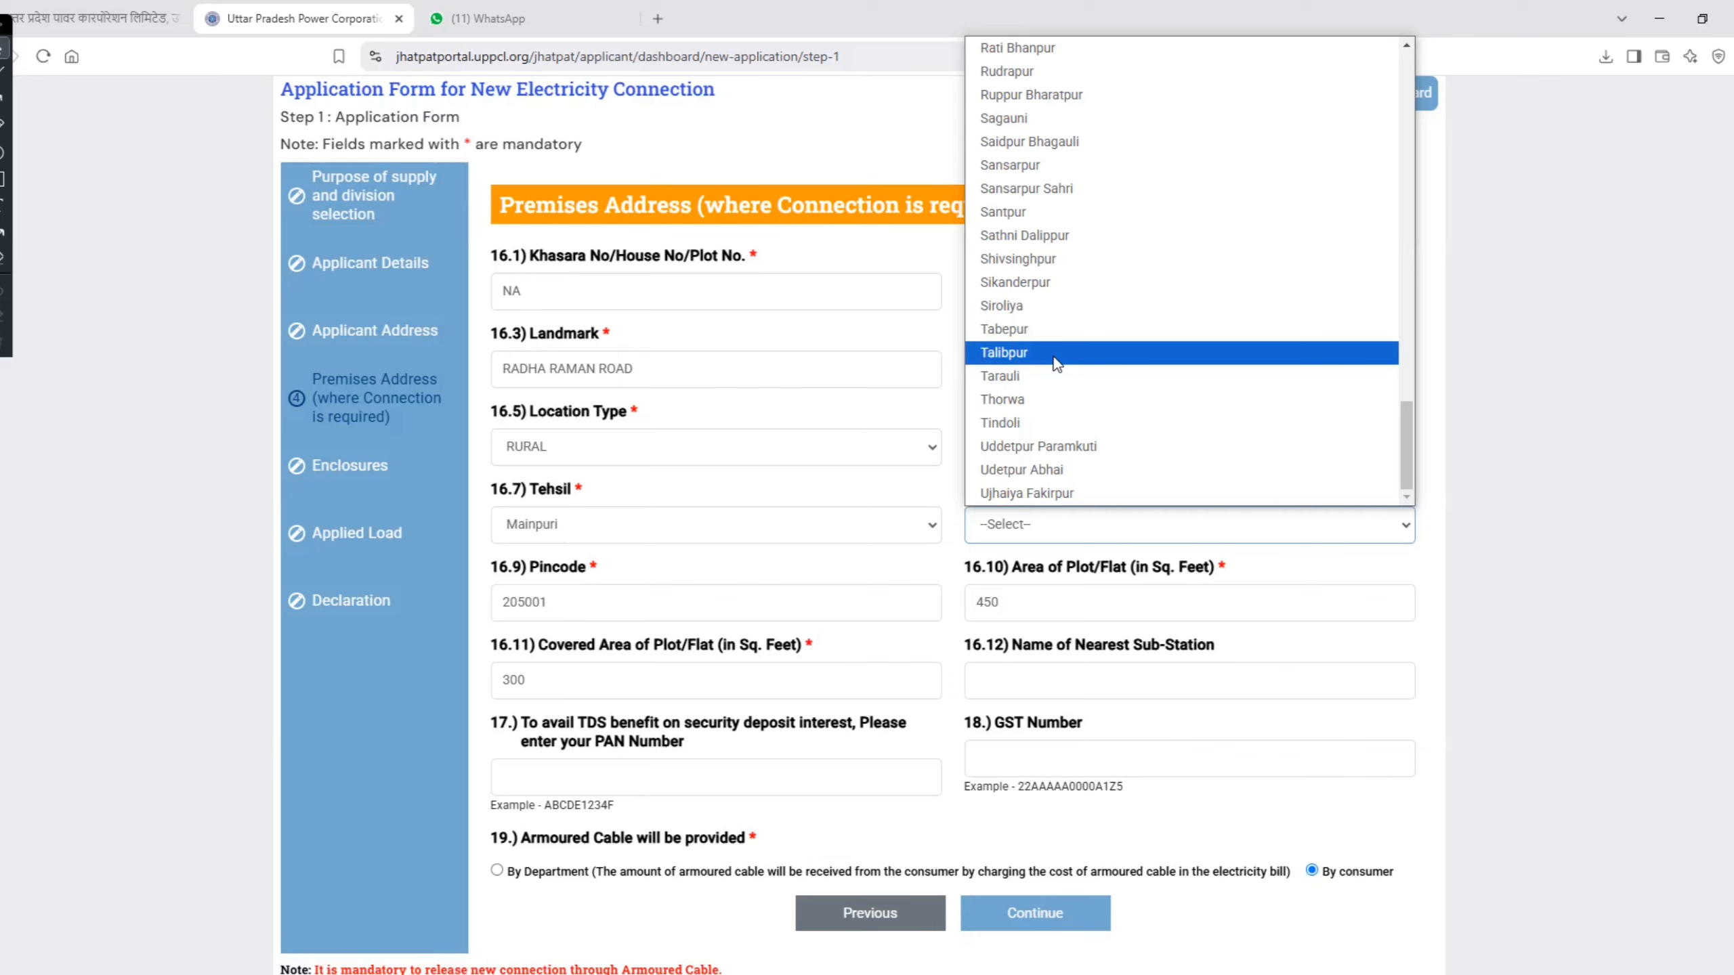
pyautogui.scroll(20, 1057, 361)
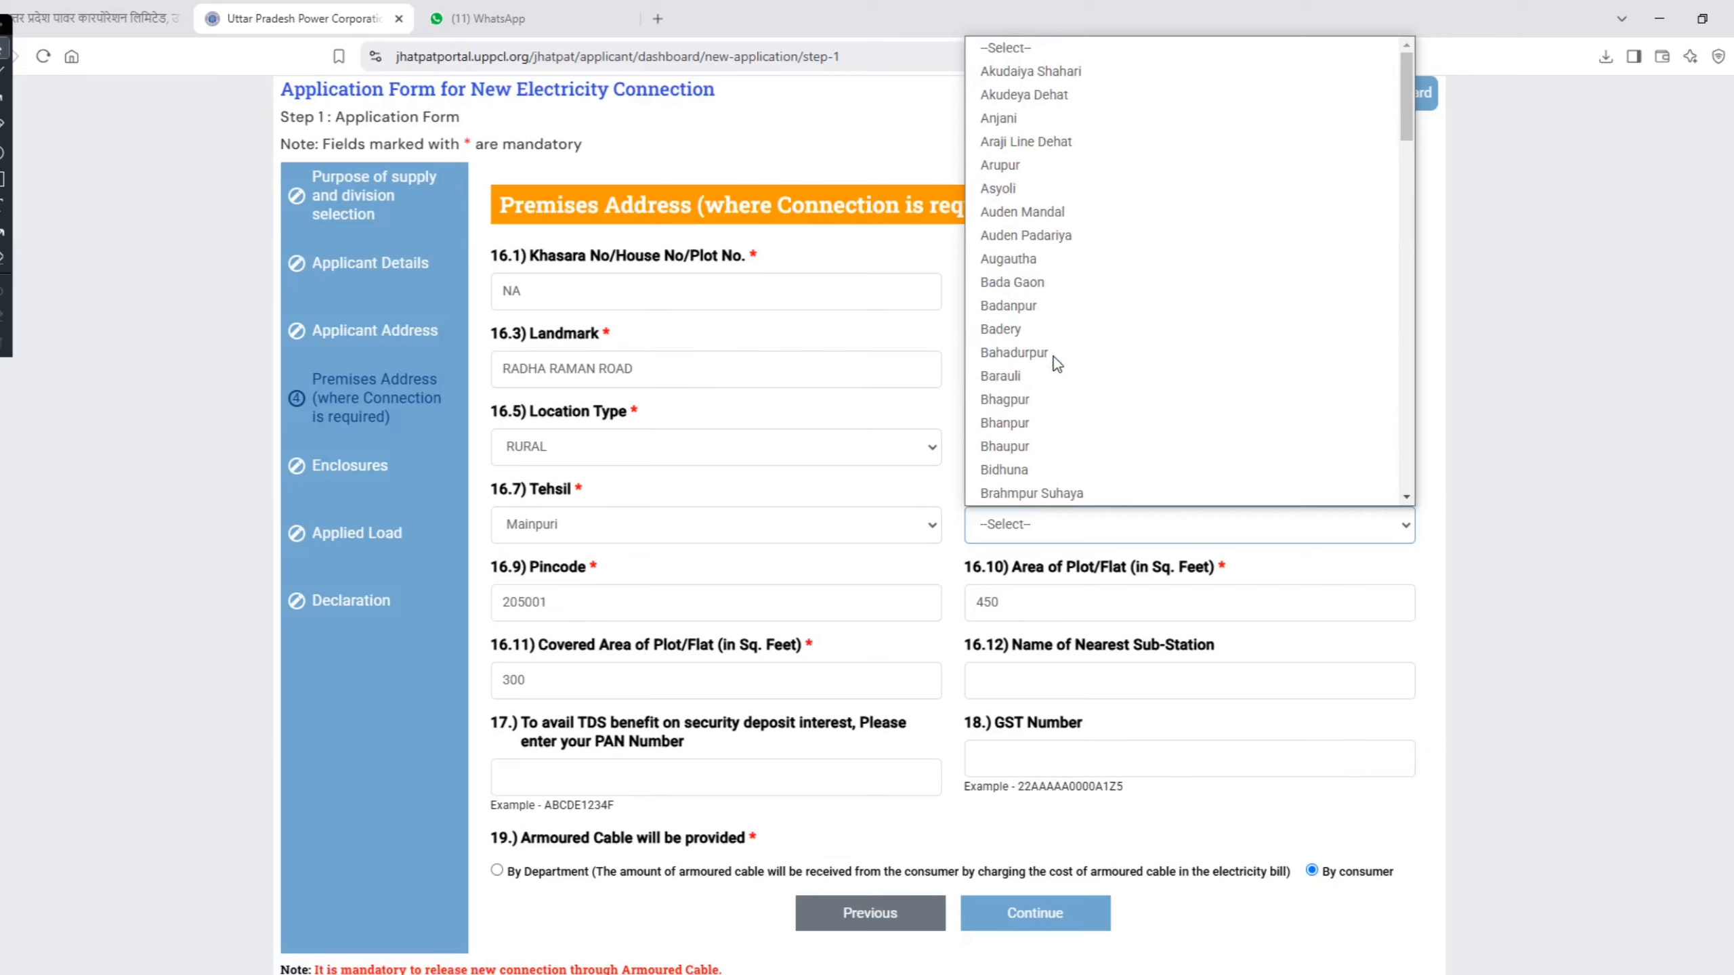
pyautogui.click(1040, 540)
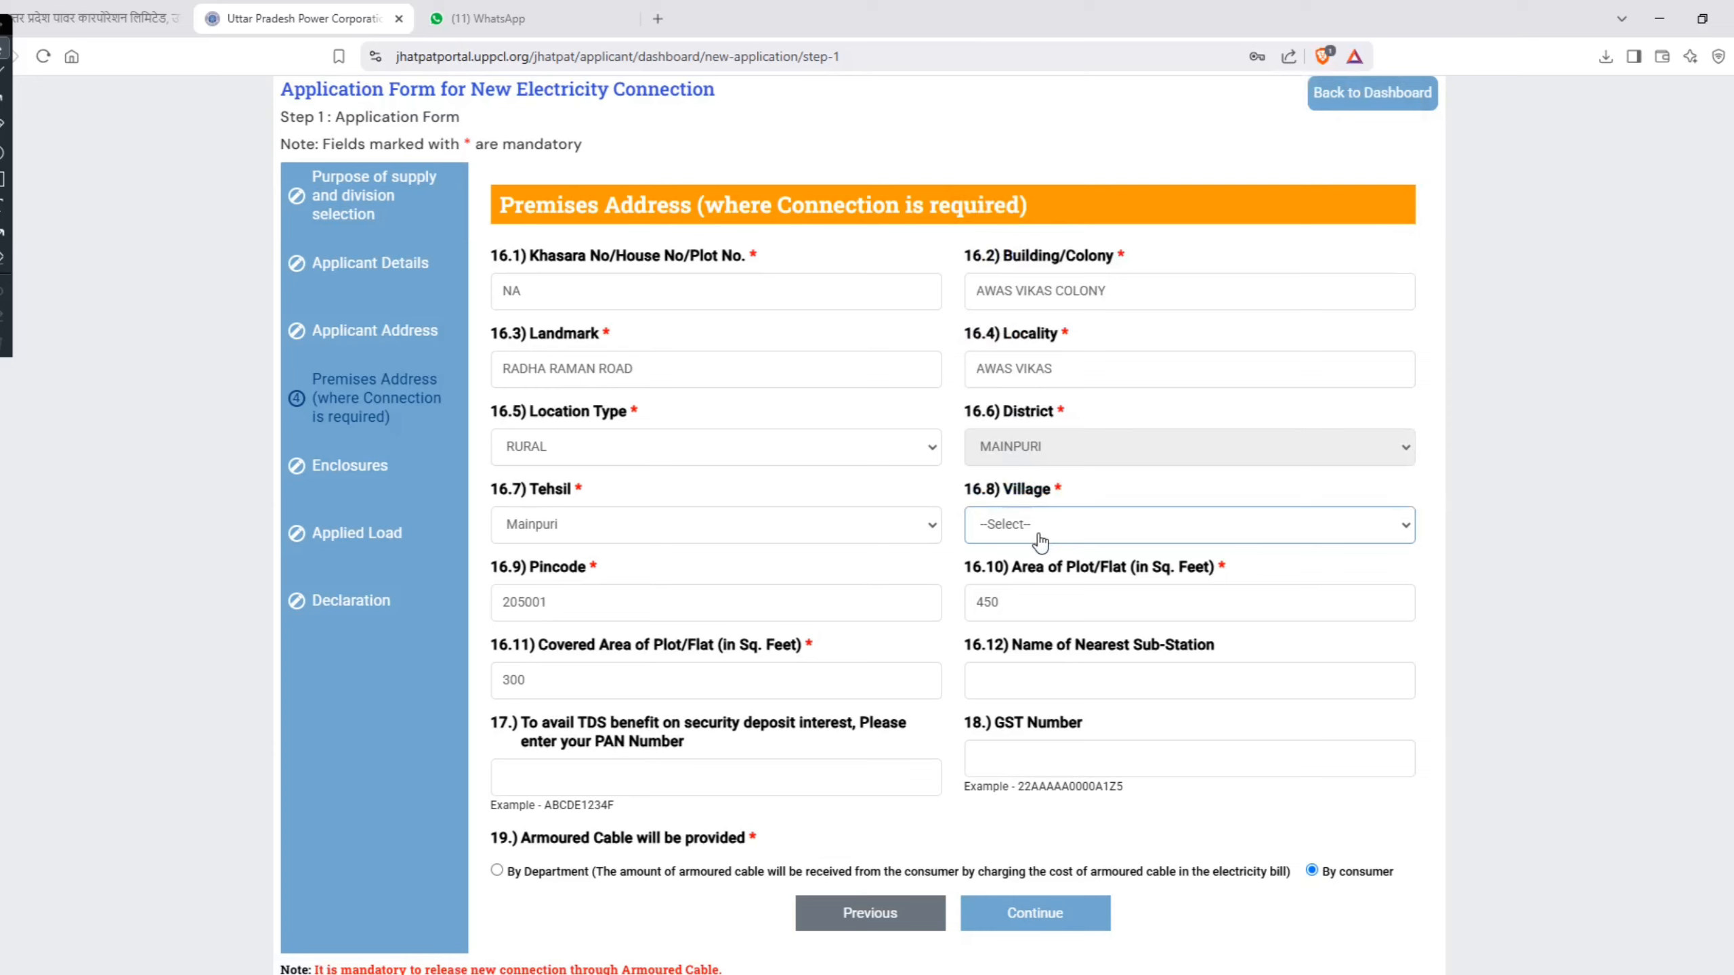
pyautogui.click(682, 597)
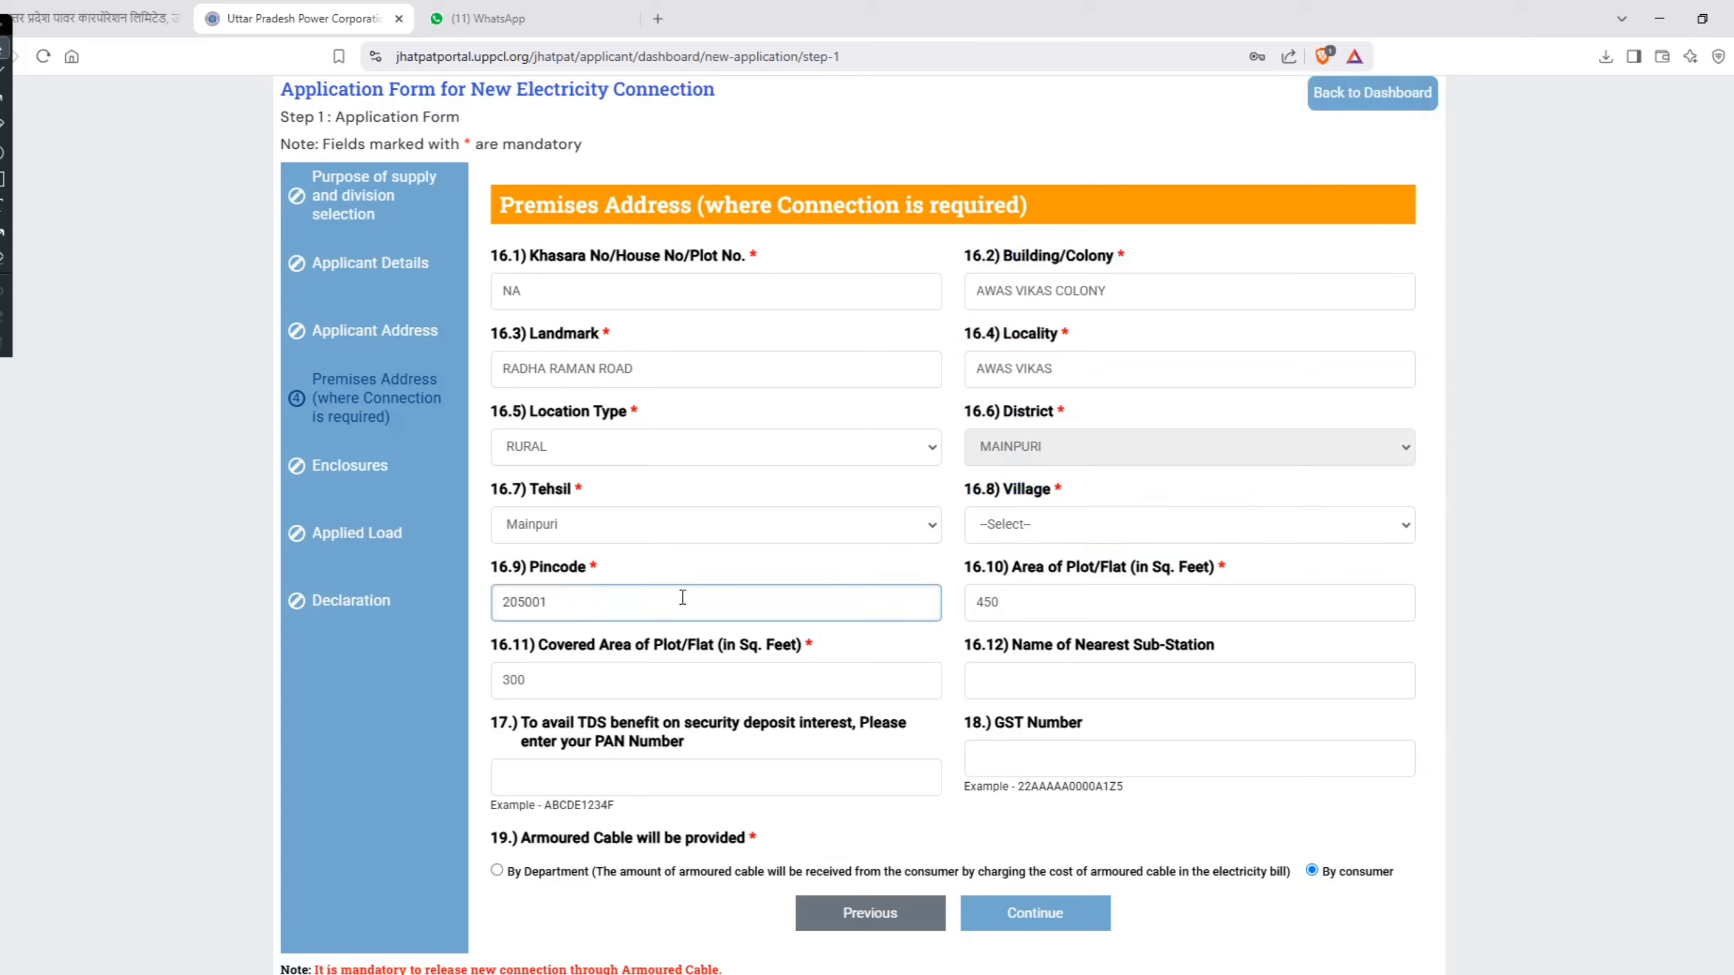
# Step: Set the premises' Area of Plot/Flat to 800 sq. feet
pyautogui.click(1030, 608)
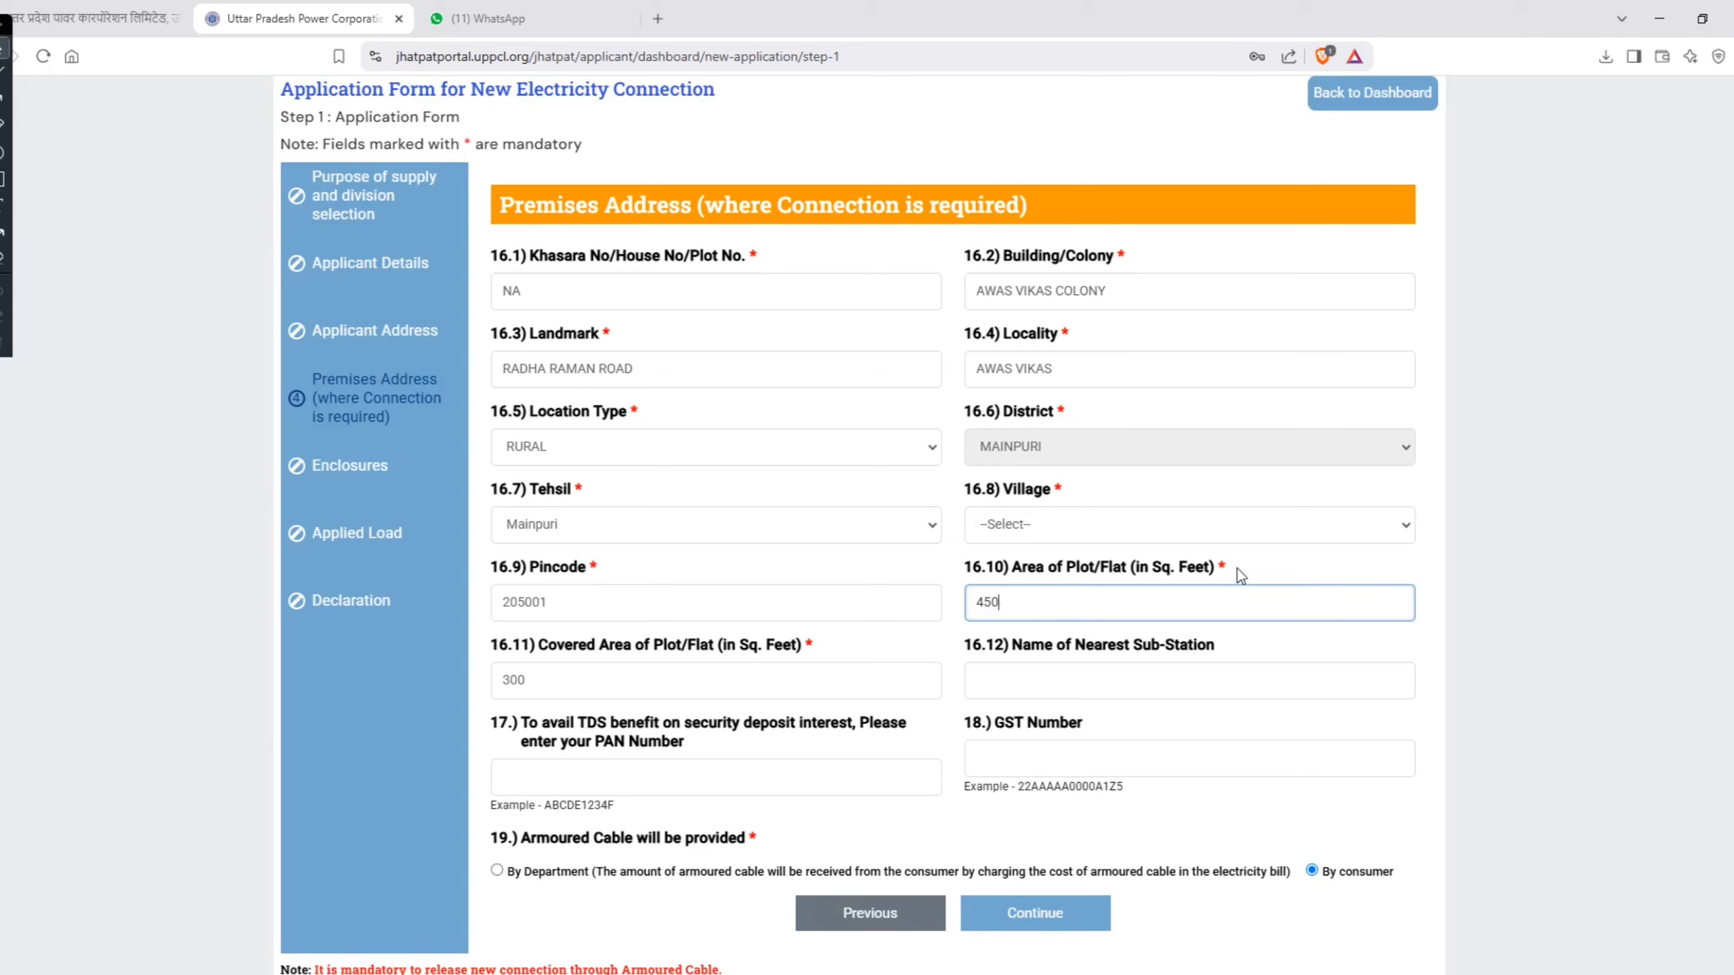
pyautogui.moveTo(1237, 569); pyautogui.dragTo(1004, 569)
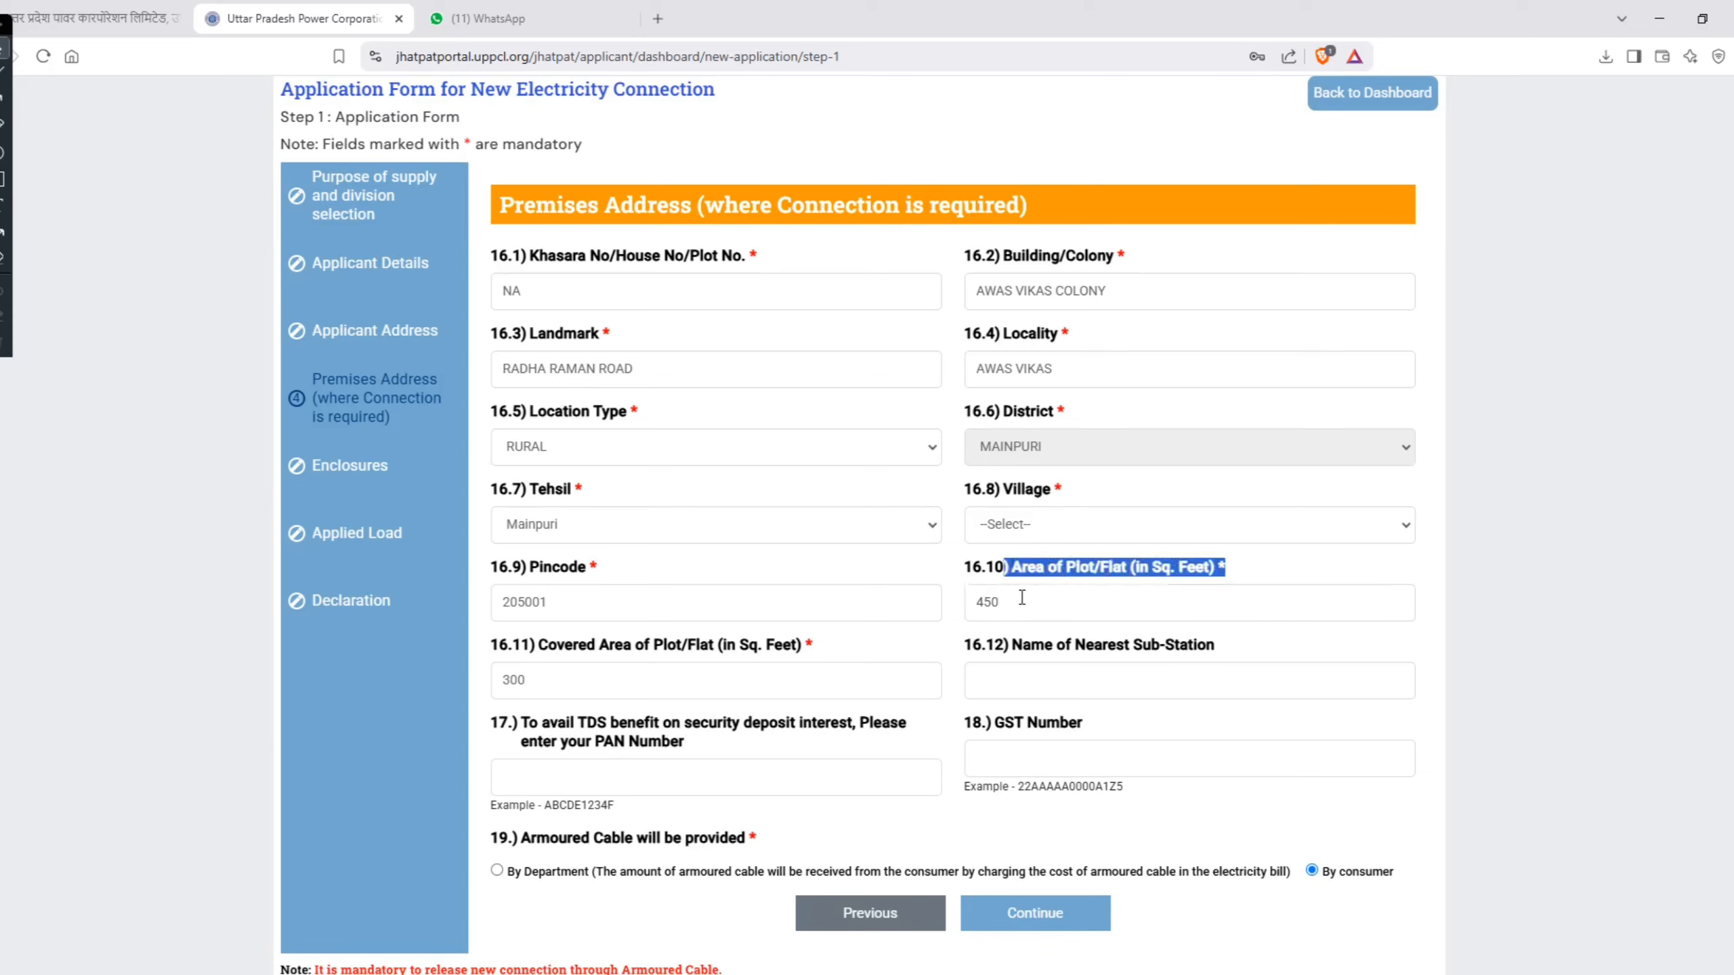
pyautogui.click(1022, 597)
pyautogui.press('BackSpace')
pyautogui.press('BackSpace')
pyautogui.press('BackSpace')
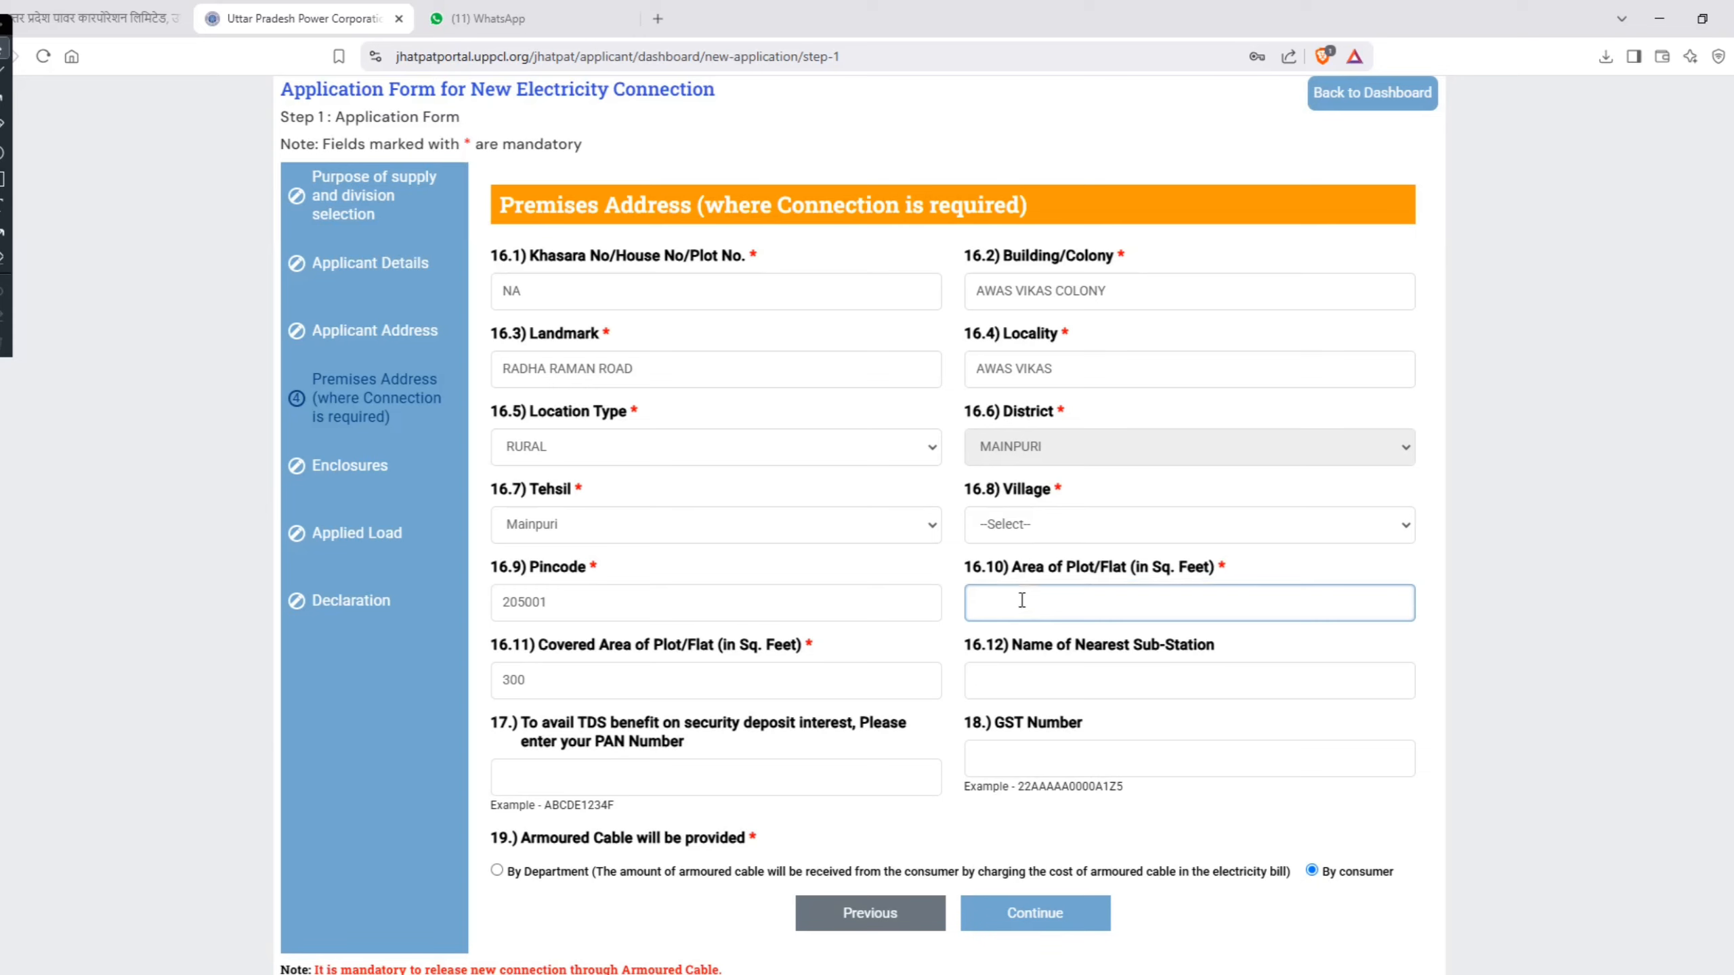
pyautogui.write('800')
# Step: Set the premises' Covered Area of Plot/Flat to 600 sq. feet
pyautogui.click(581, 685)
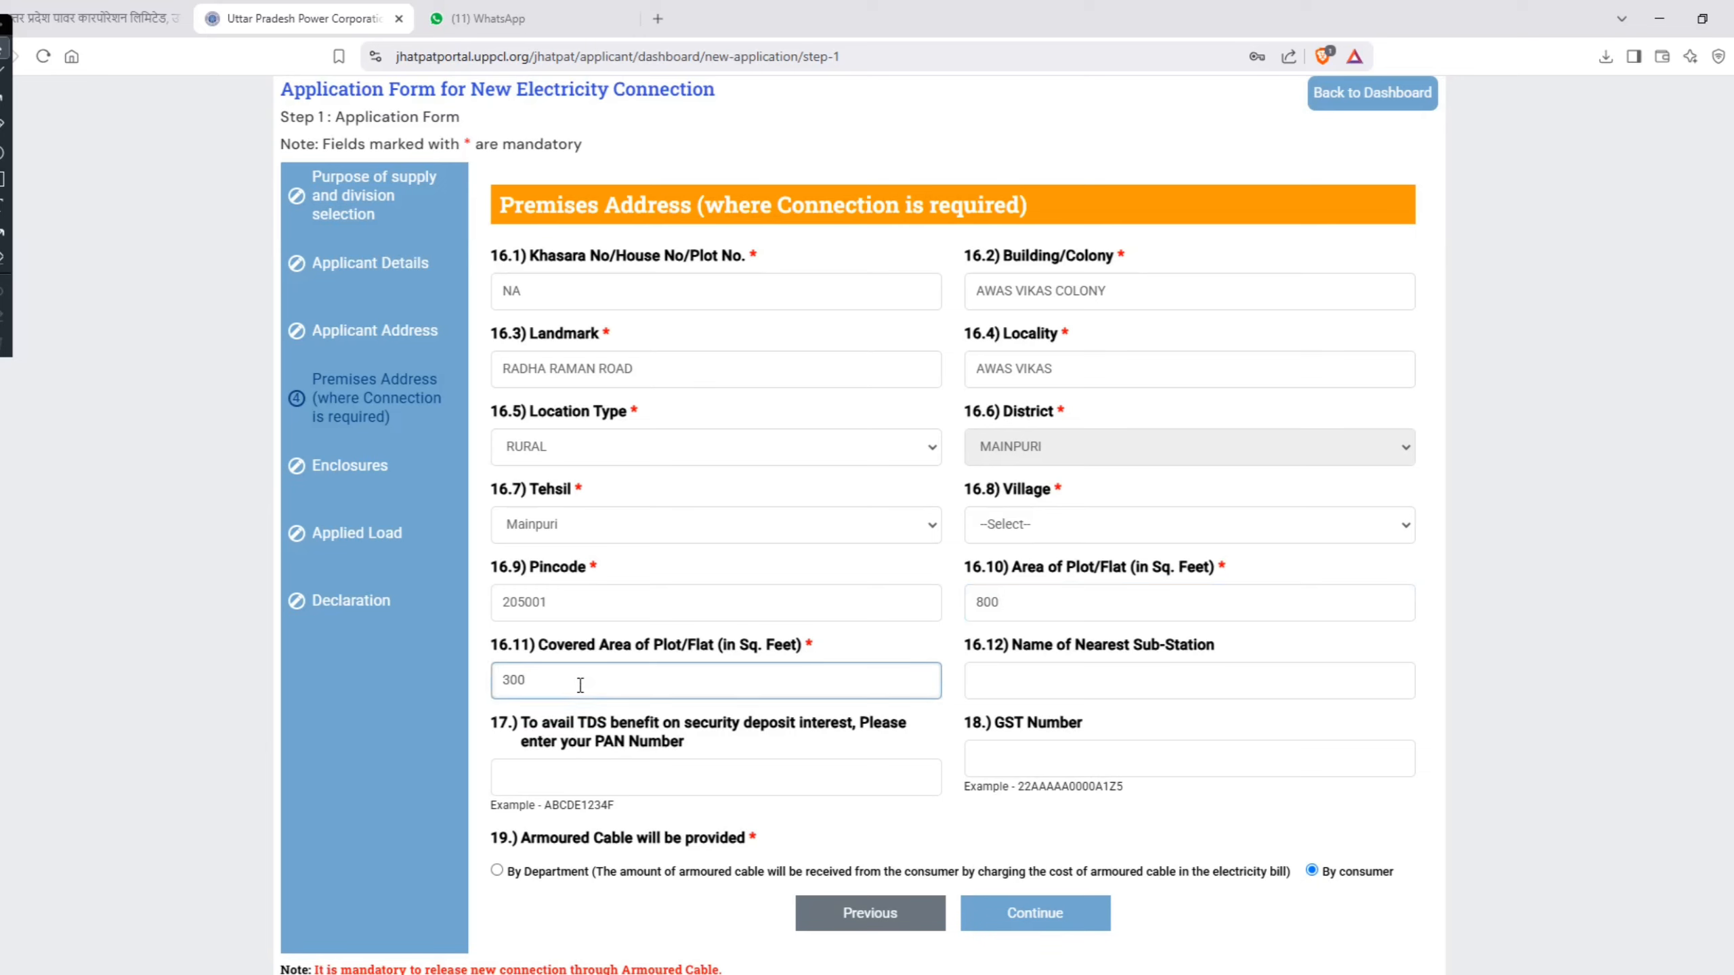
pyautogui.press('BackSpace')
pyautogui.press('BackSpace')
pyautogui.press('BackSpace')
pyautogui.write('600')
# Step: Try the By Department option for providing the armoured cable, and switch it back to By consumer
pyautogui.scroll(-2, 780, 797)
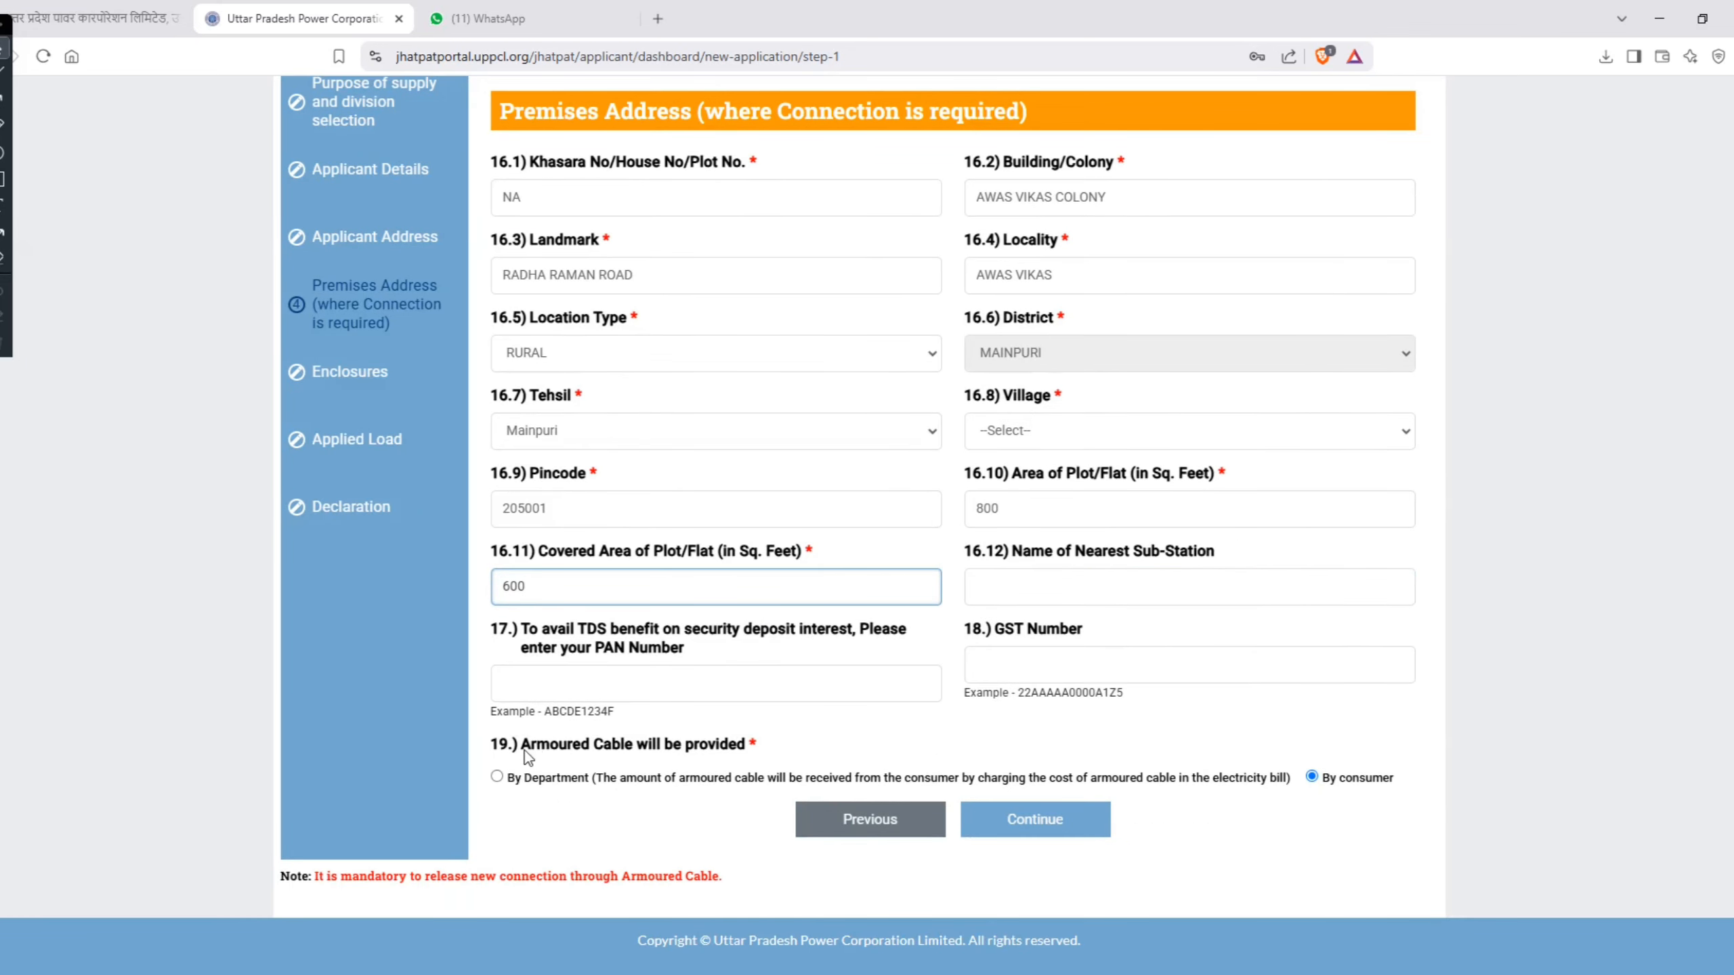
pyautogui.moveTo(522, 746); pyautogui.dragTo(686, 749)
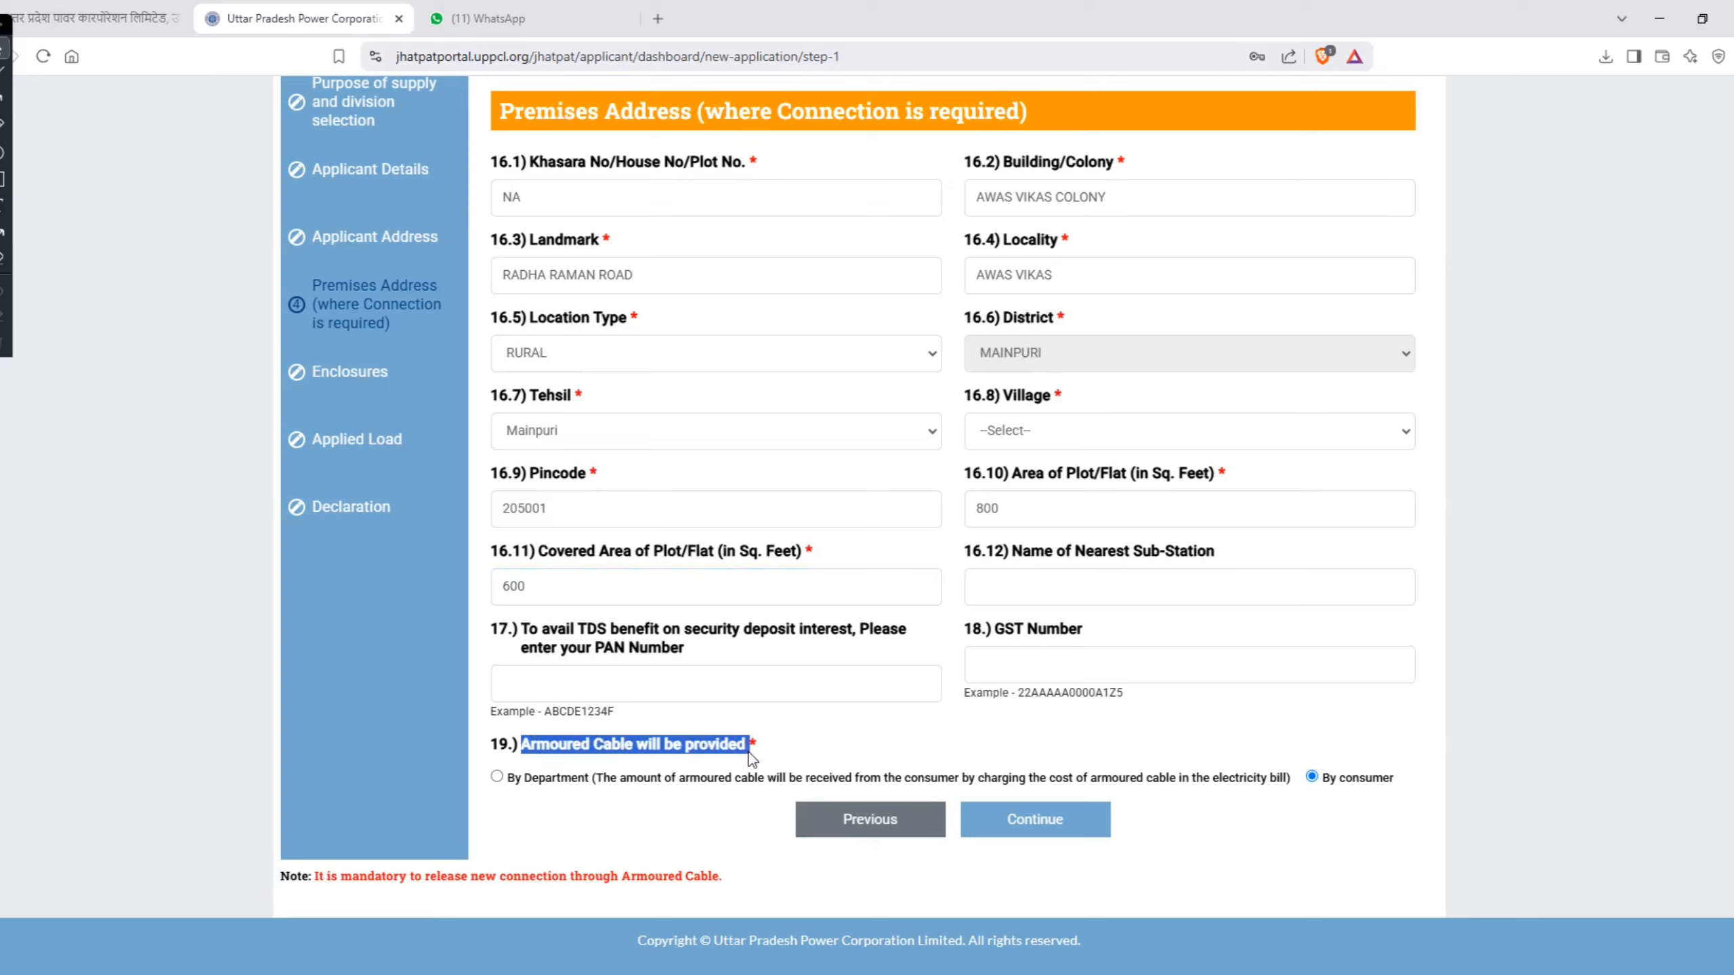
pyautogui.click(544, 778)
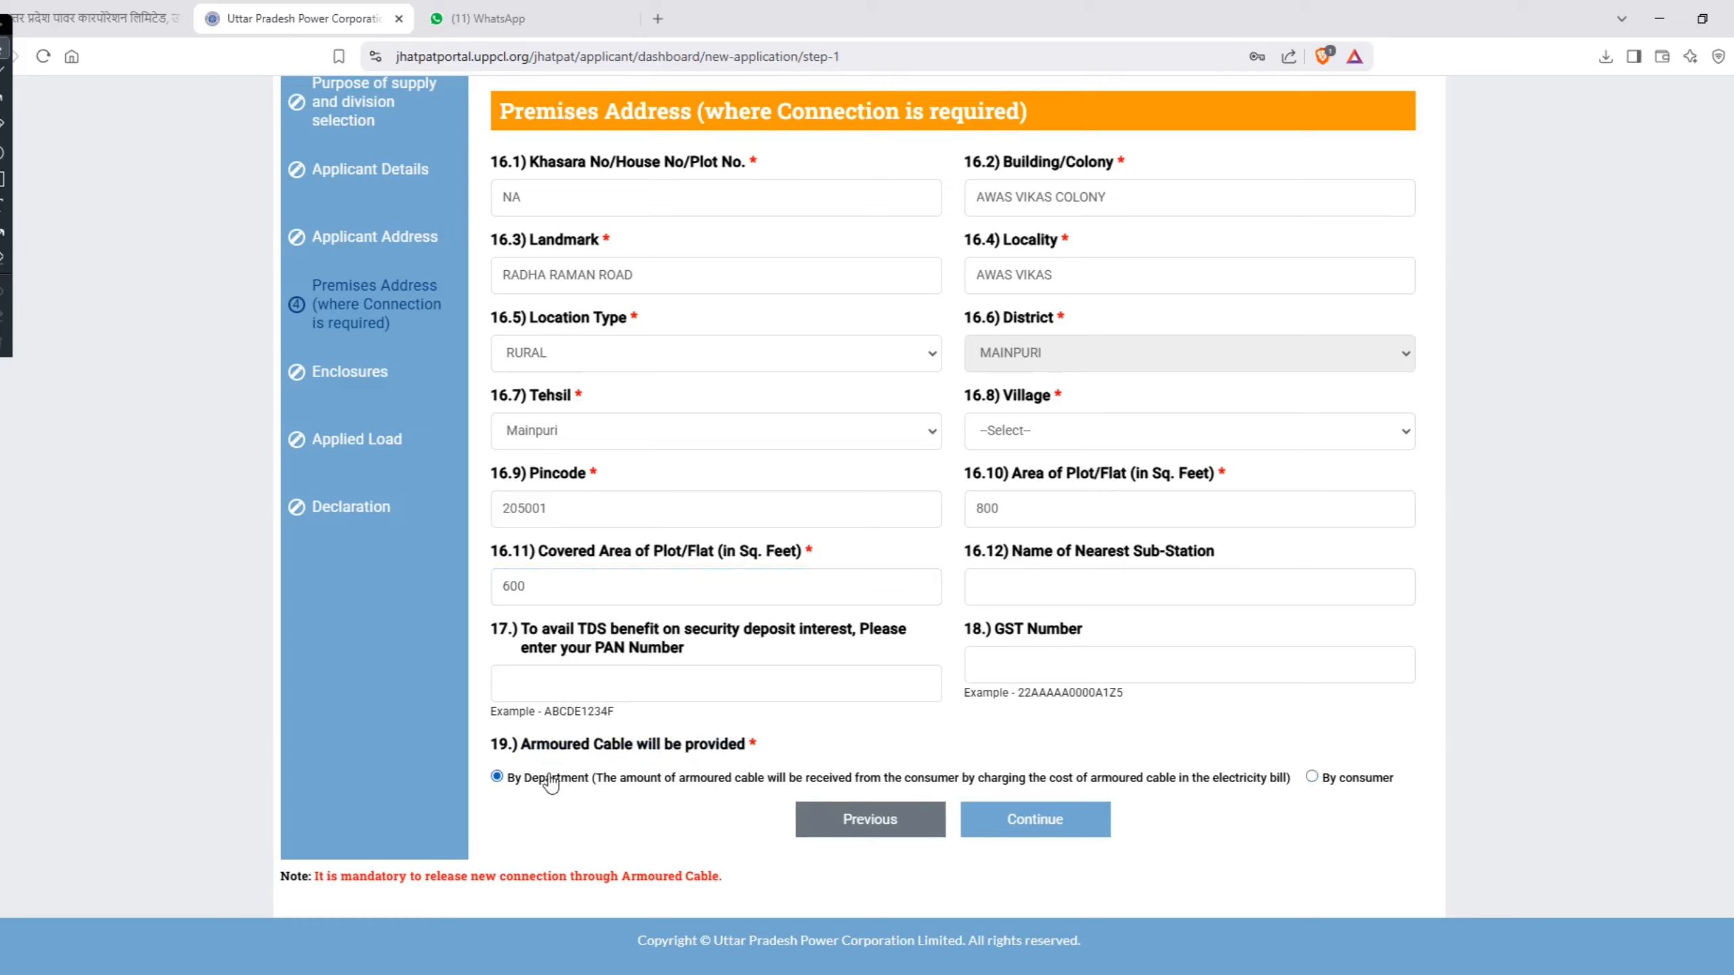
pyautogui.click(1321, 780)
# Step: Set the premises' Village to Akudeya Dehat, and continue to the Enclosures section
pyautogui.click(1070, 827)
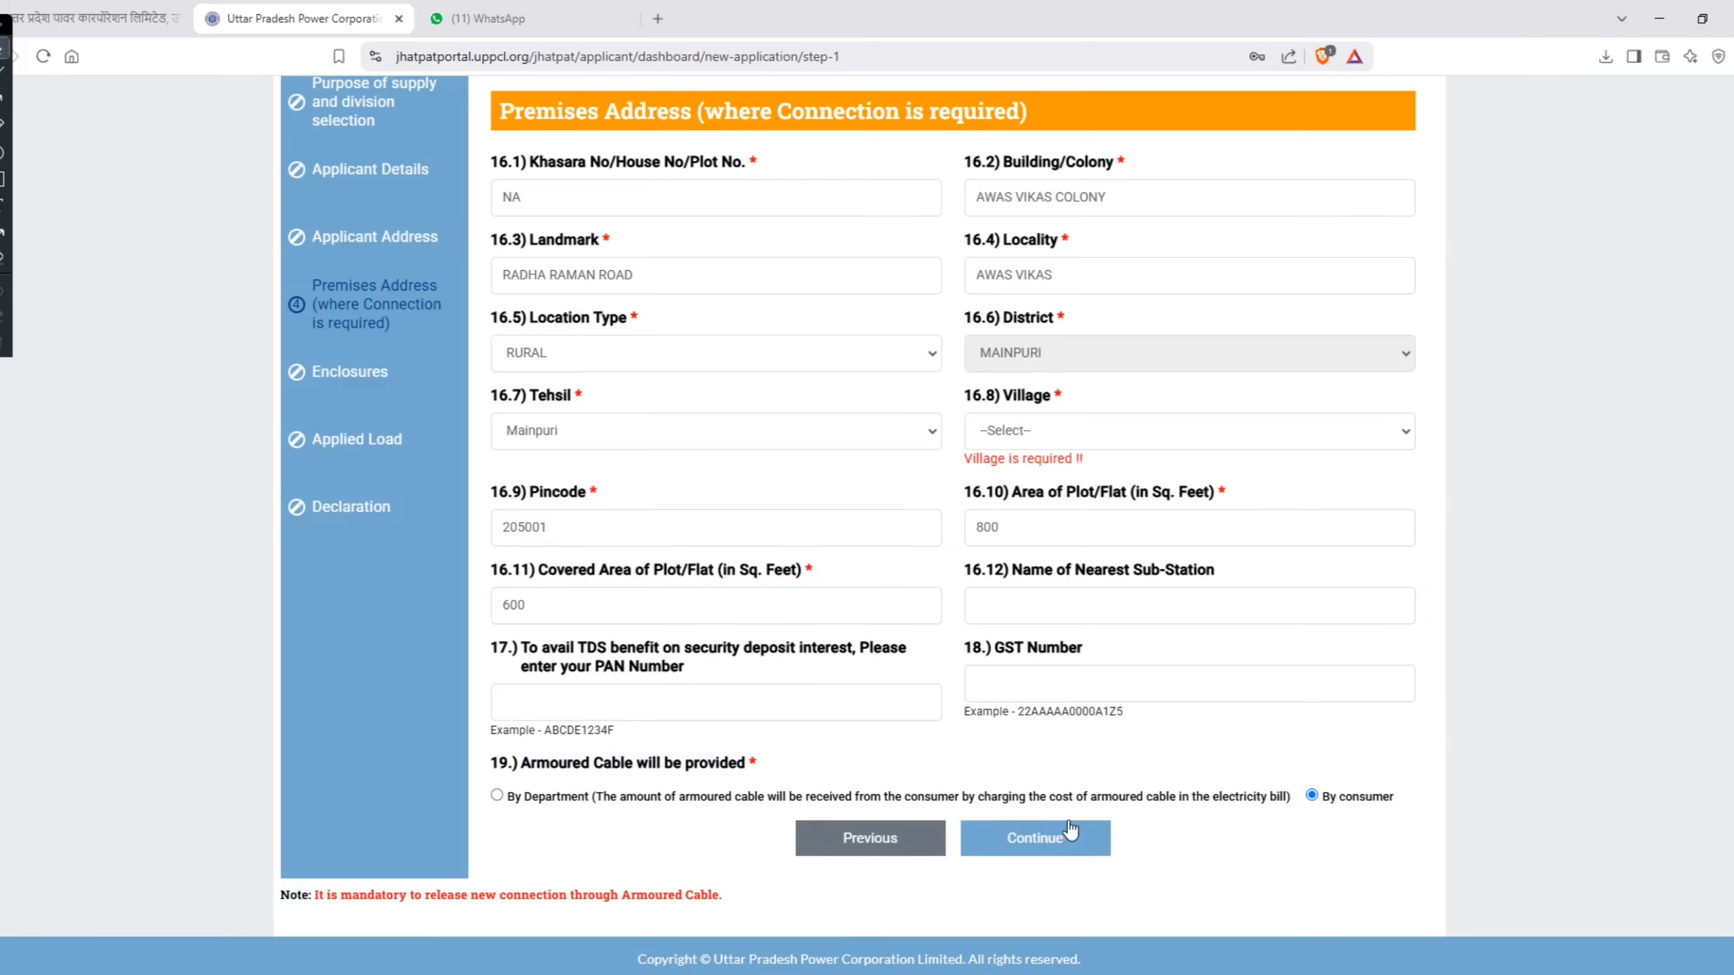
pyautogui.click(1050, 448)
pyautogui.click(1039, 509)
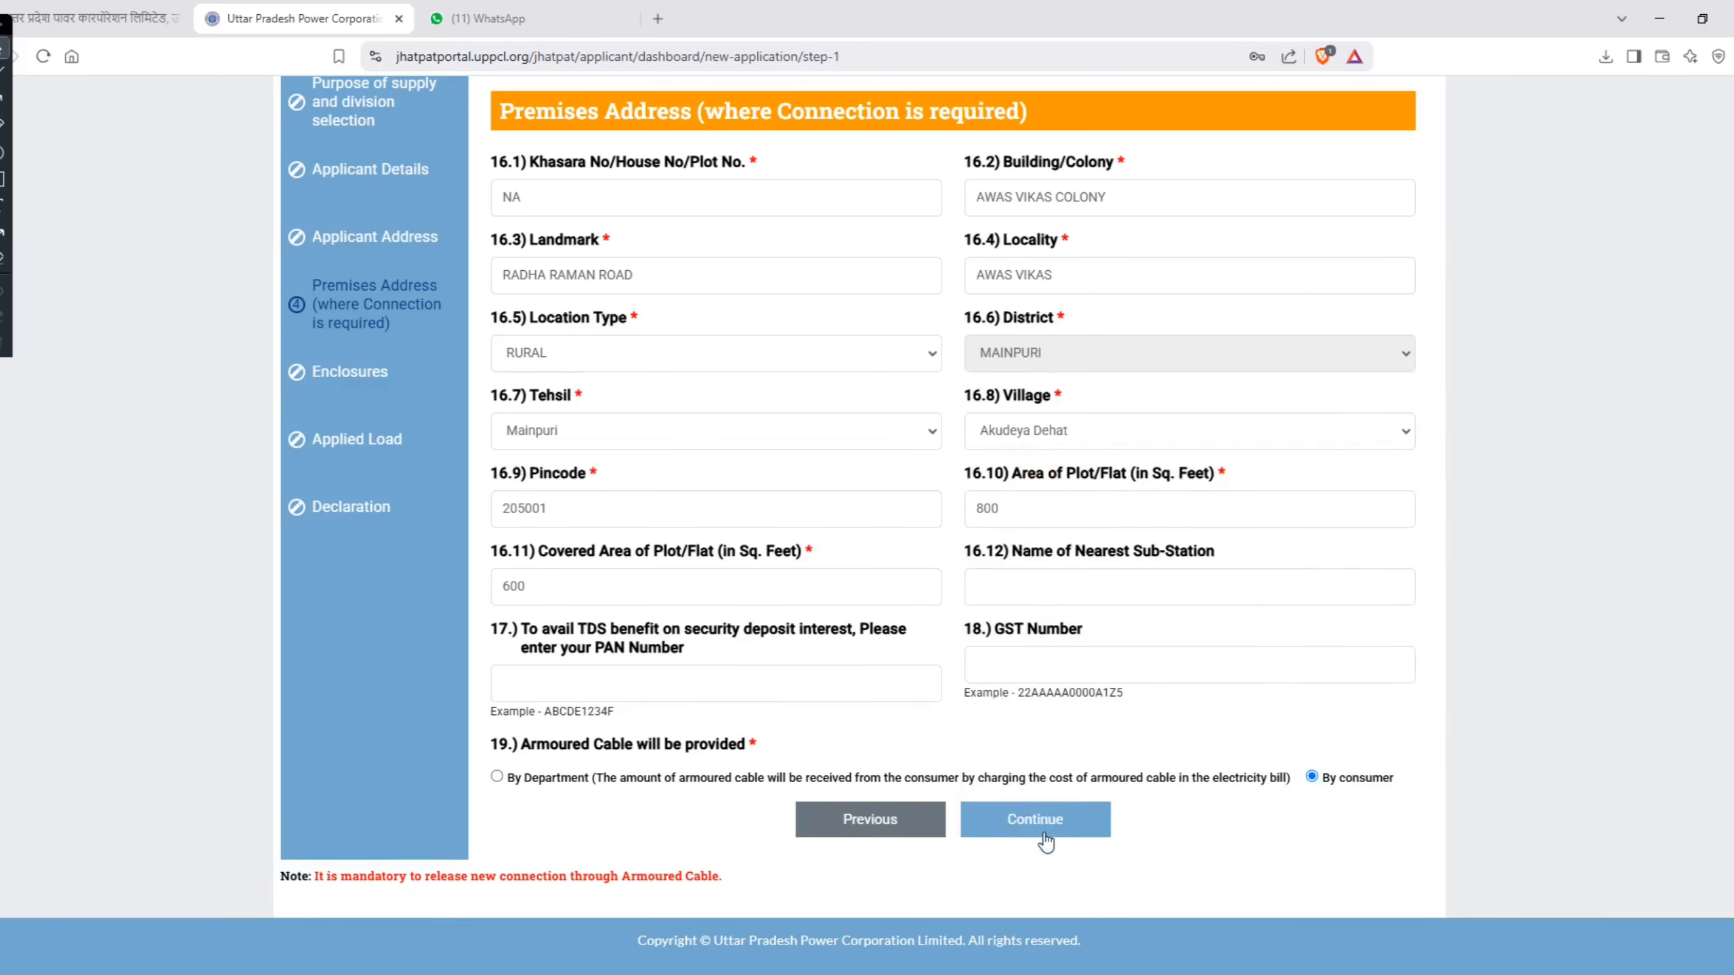
pyautogui.click(1044, 830)
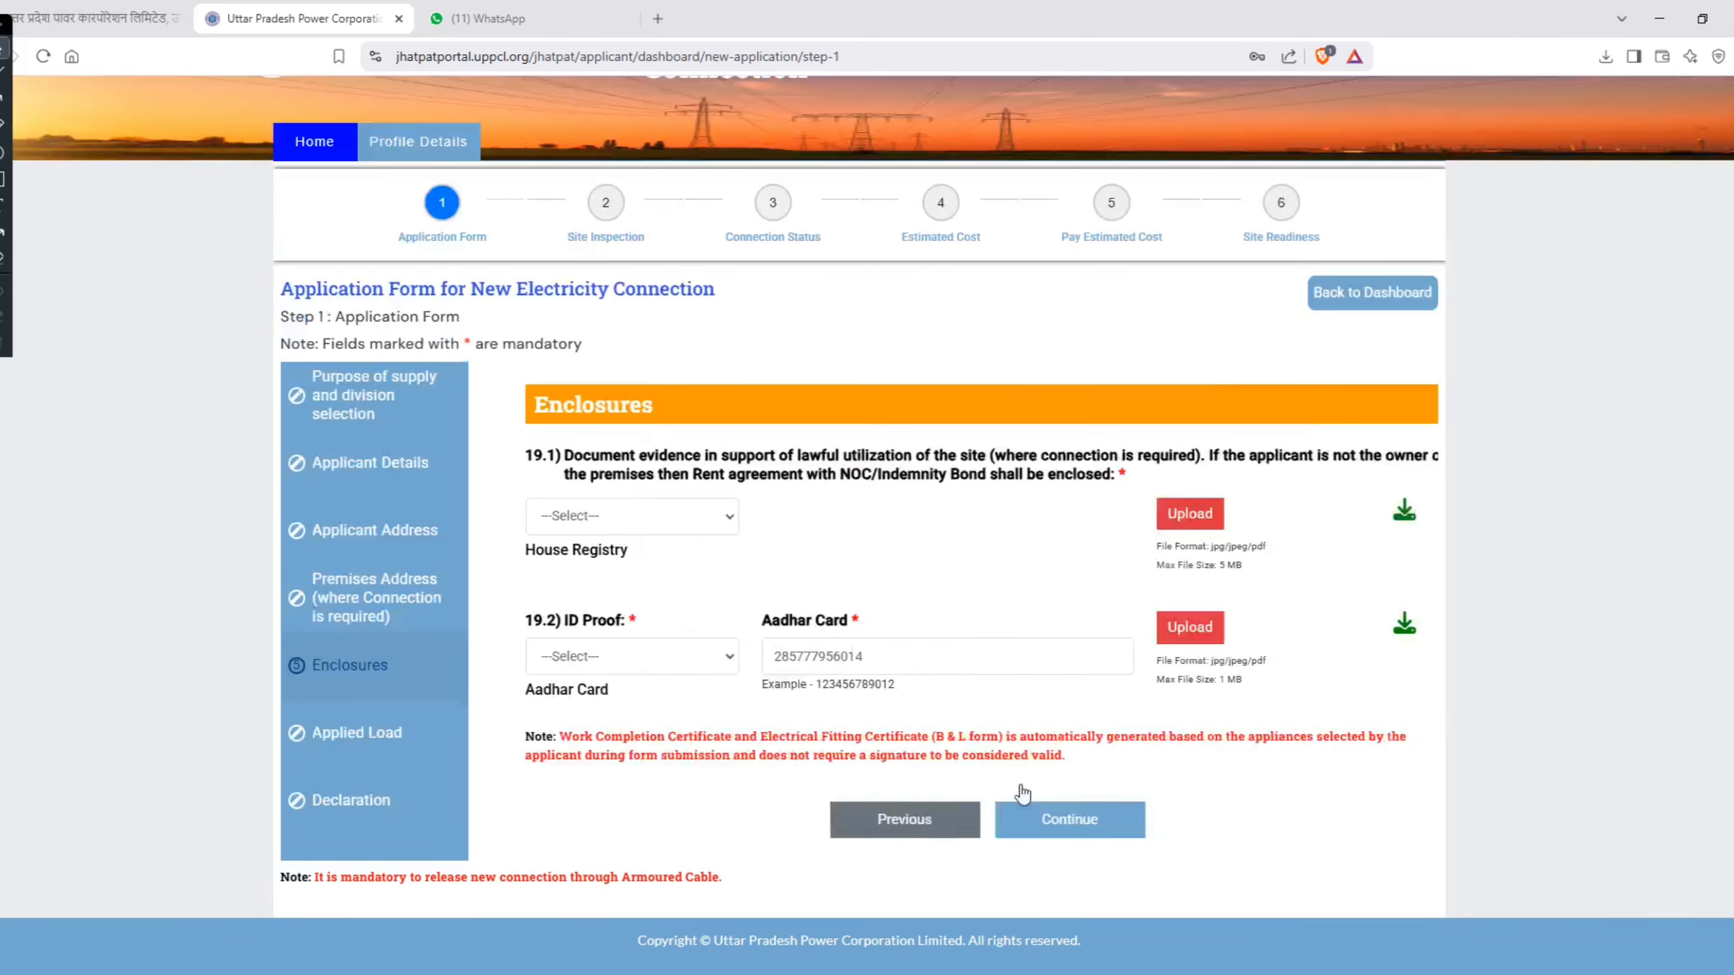
# Step: Choose House Registry as the document evidence for lawful utilization of the site
pyautogui.click(550, 526)
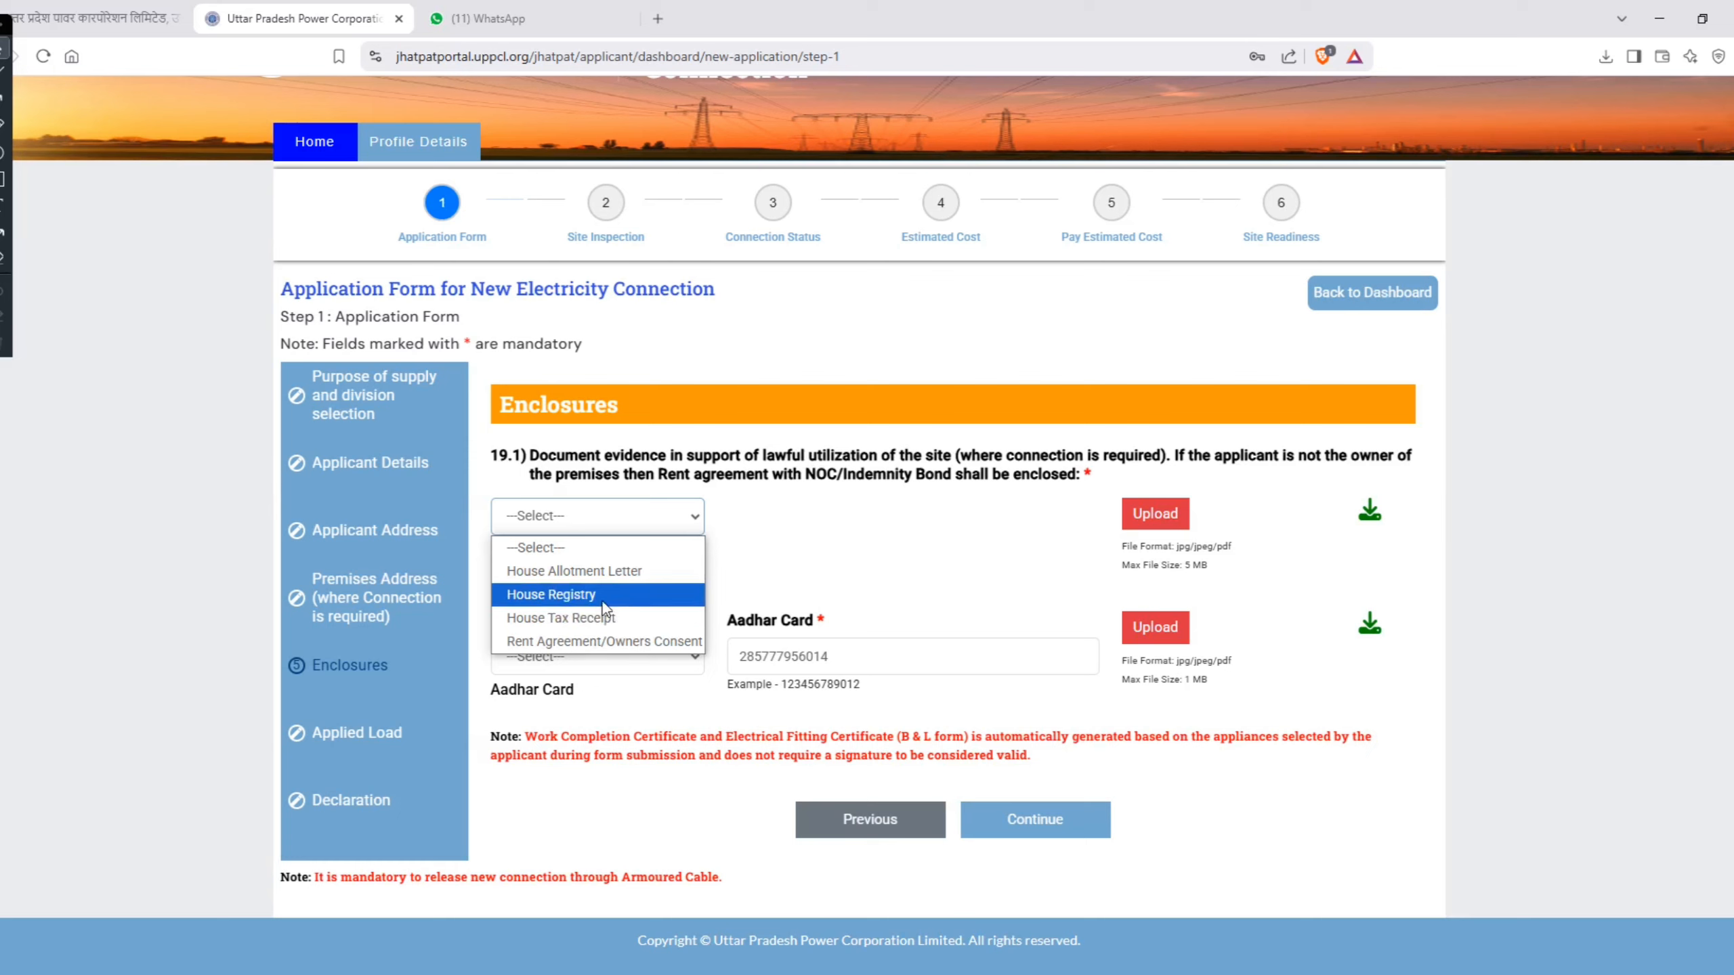
pyautogui.click(605, 606)
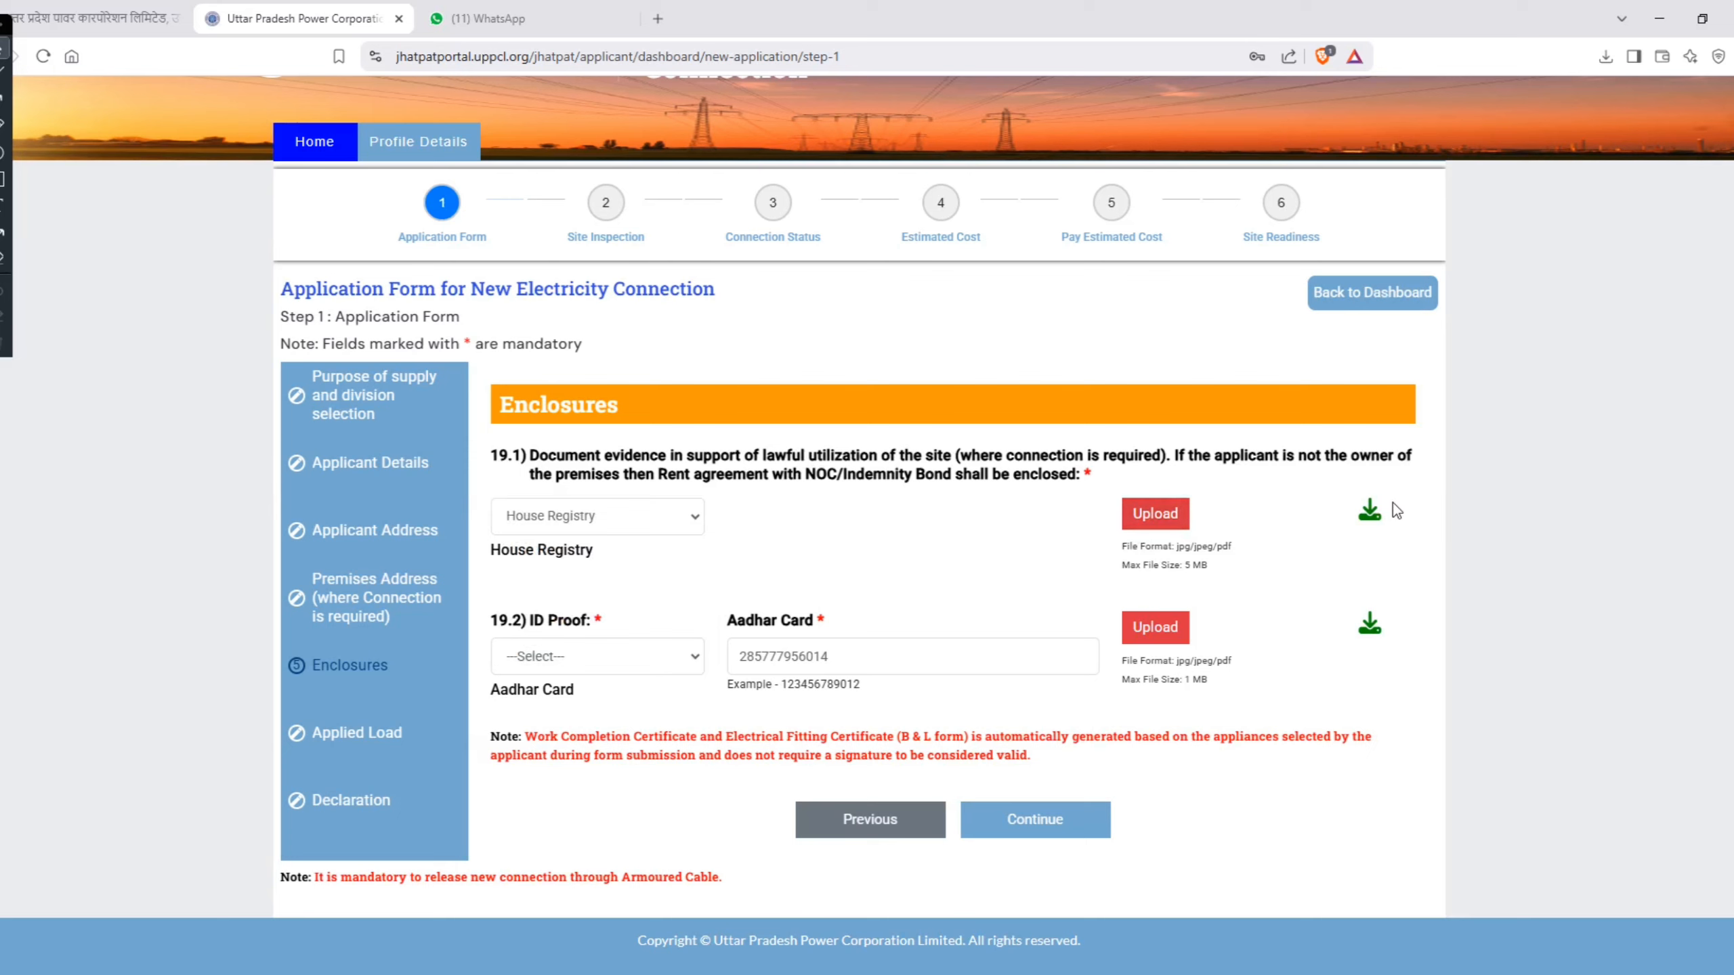
# Step: Choose Aadhar Card as the ID proof with the applicant's Aadhaar number, and continue to the Applied Load section
pyautogui.moveTo(1384, 488); pyautogui.dragTo(1337, 533)
pyautogui.click(1337, 533)
pyautogui.click(555, 661)
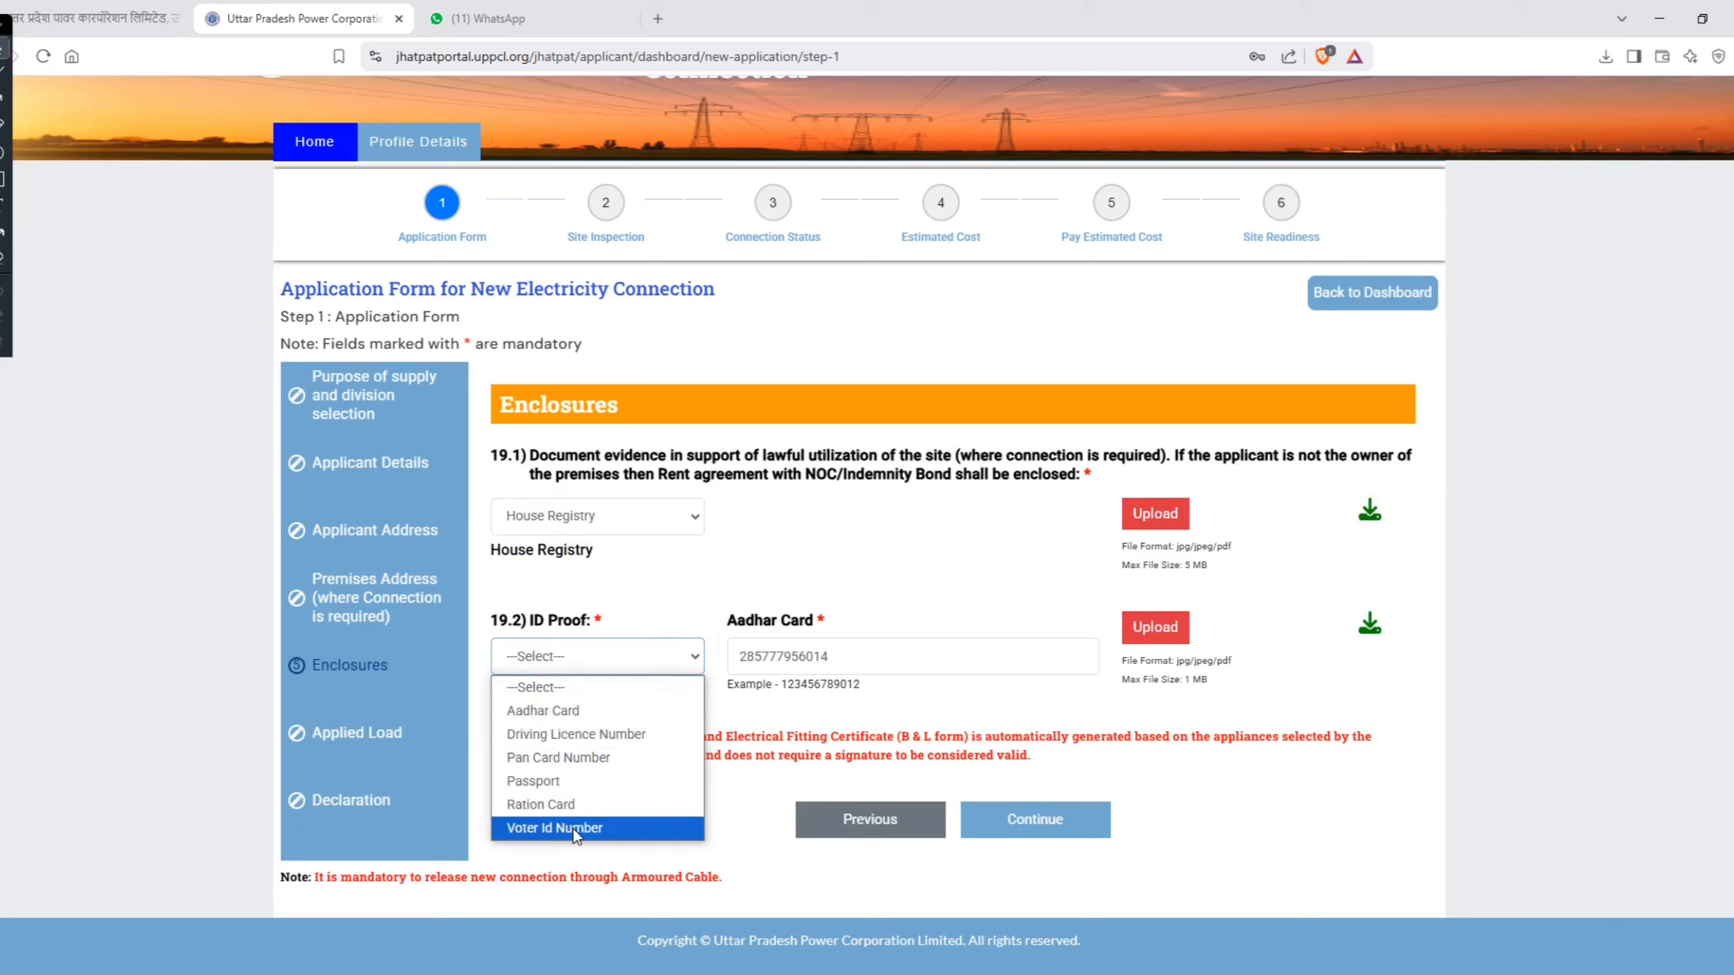
pyautogui.click(580, 716)
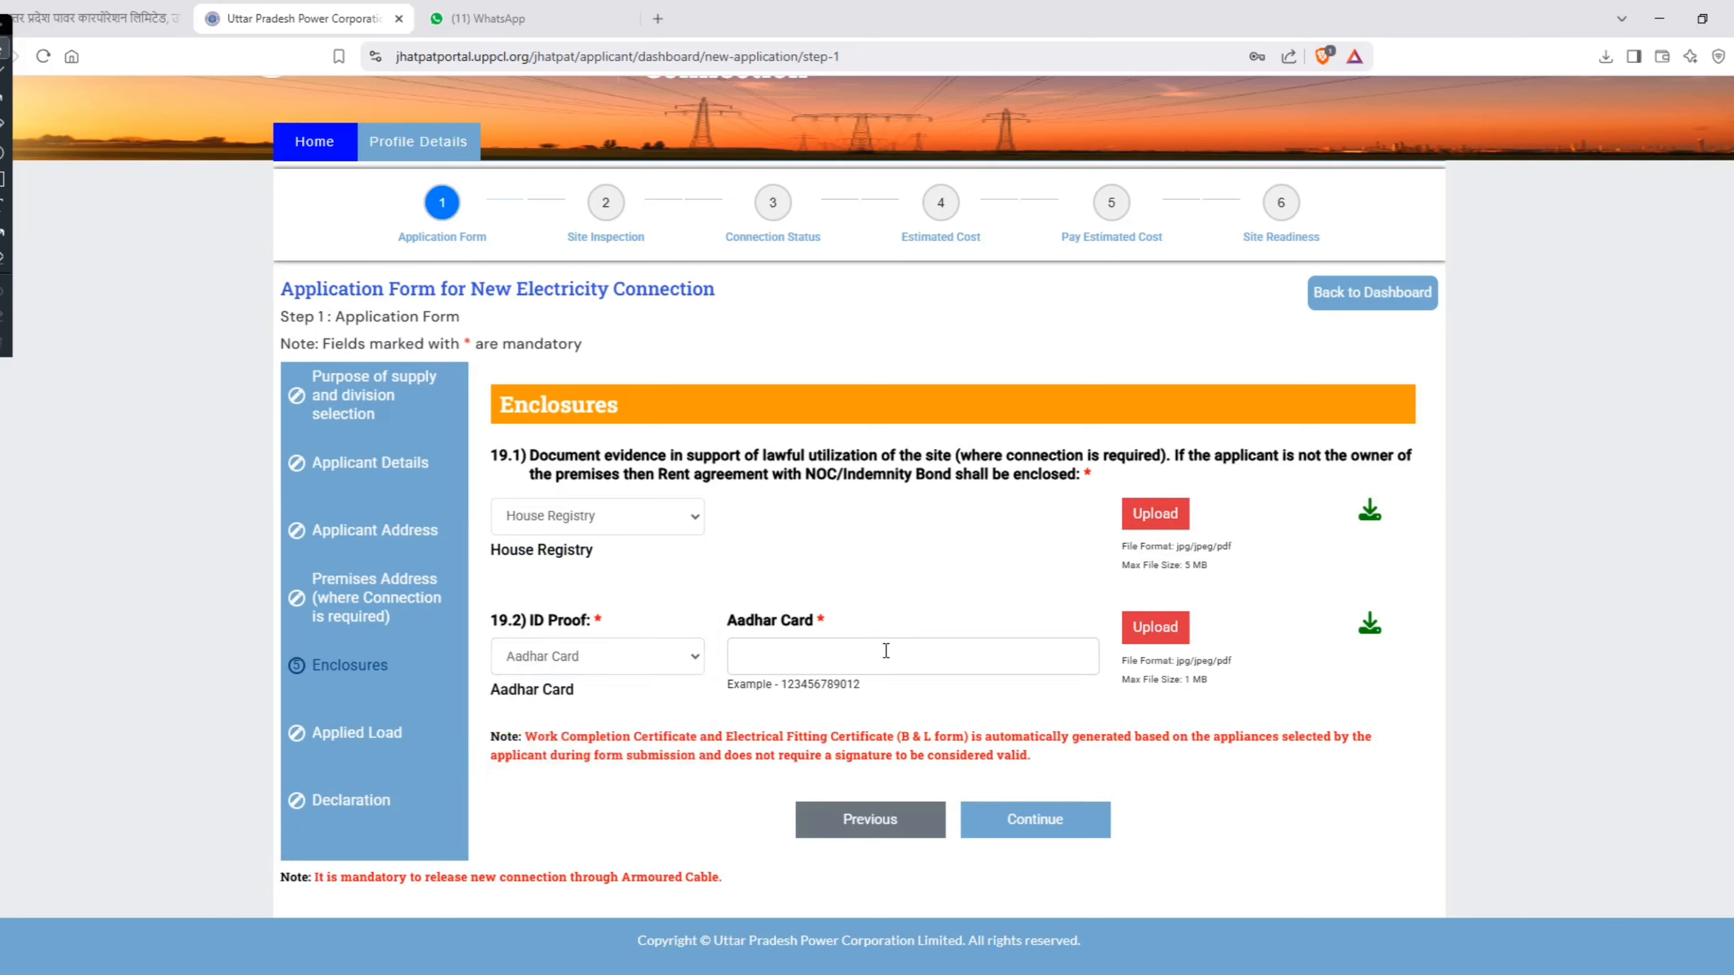
pyautogui.click(896, 672)
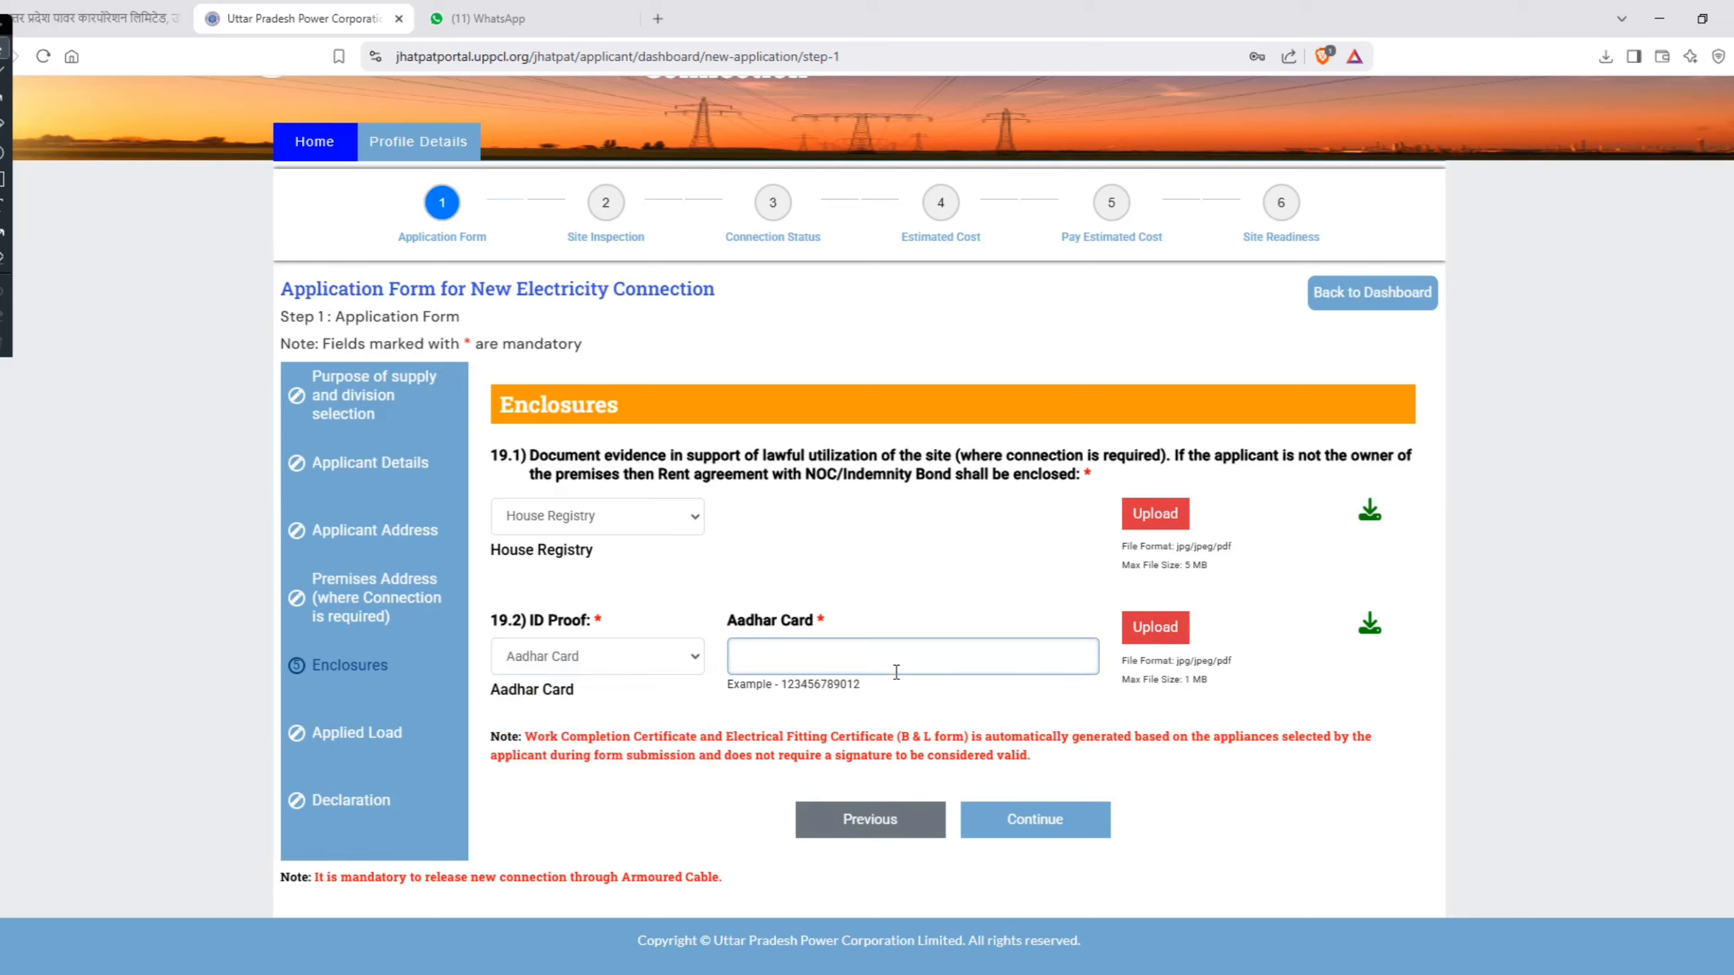
pyautogui.click(775, 661)
pyautogui.click(806, 595)
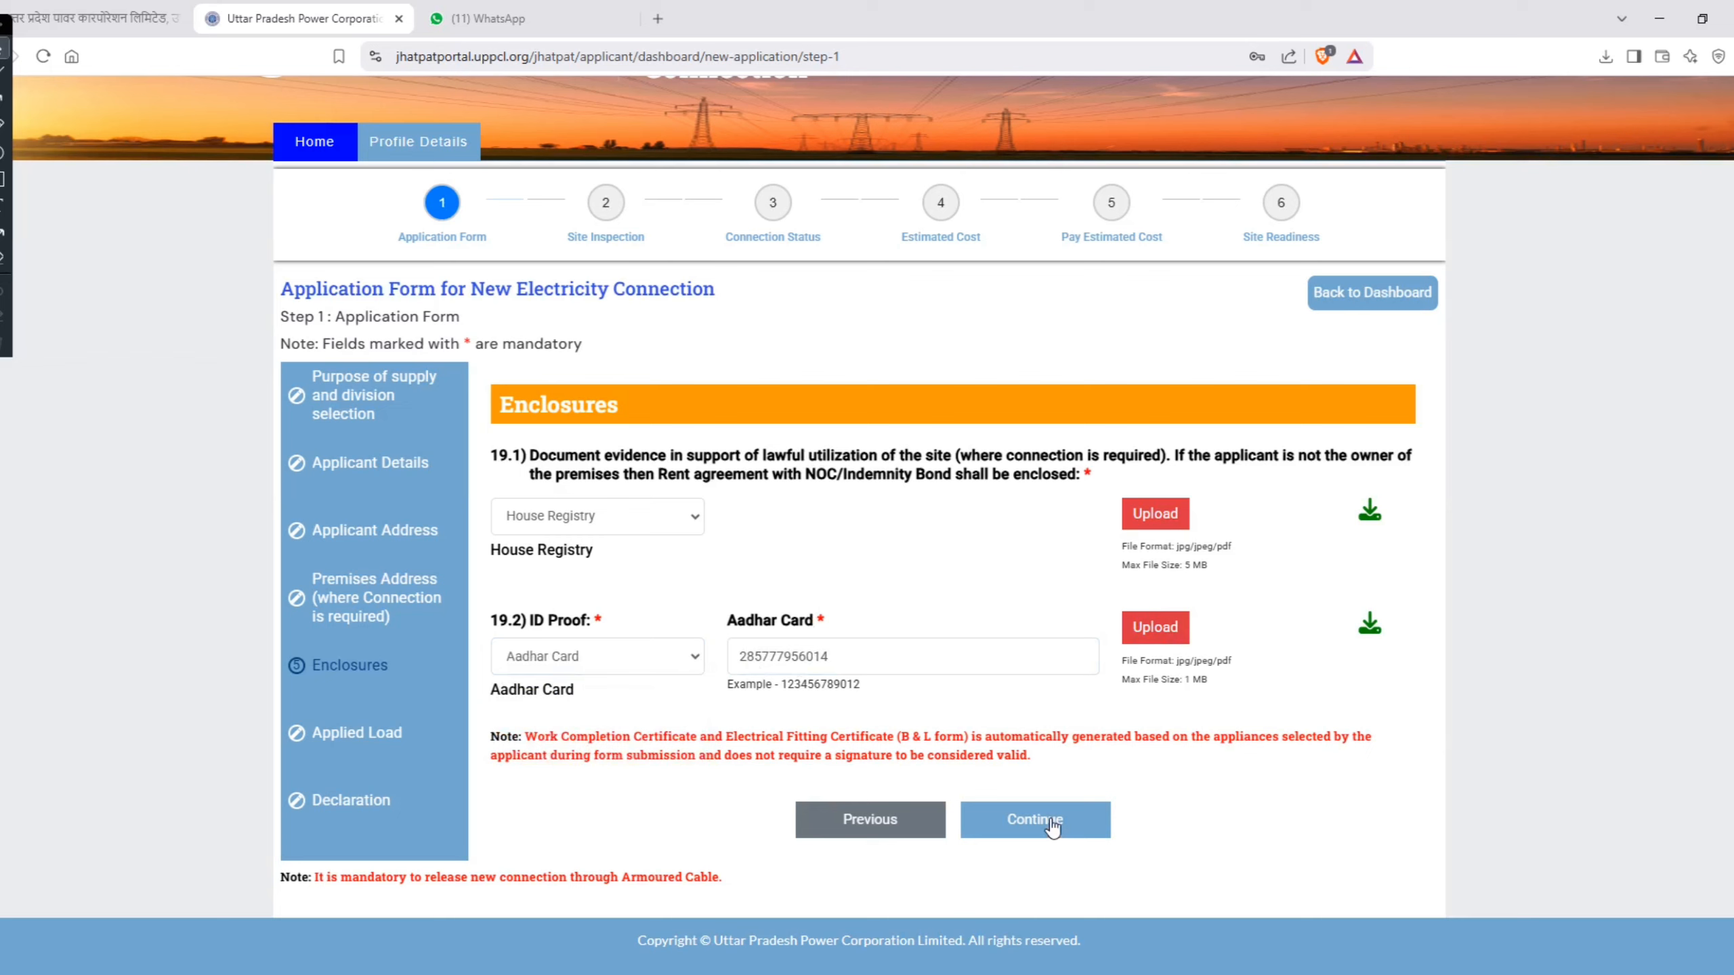
pyautogui.click(615, 516)
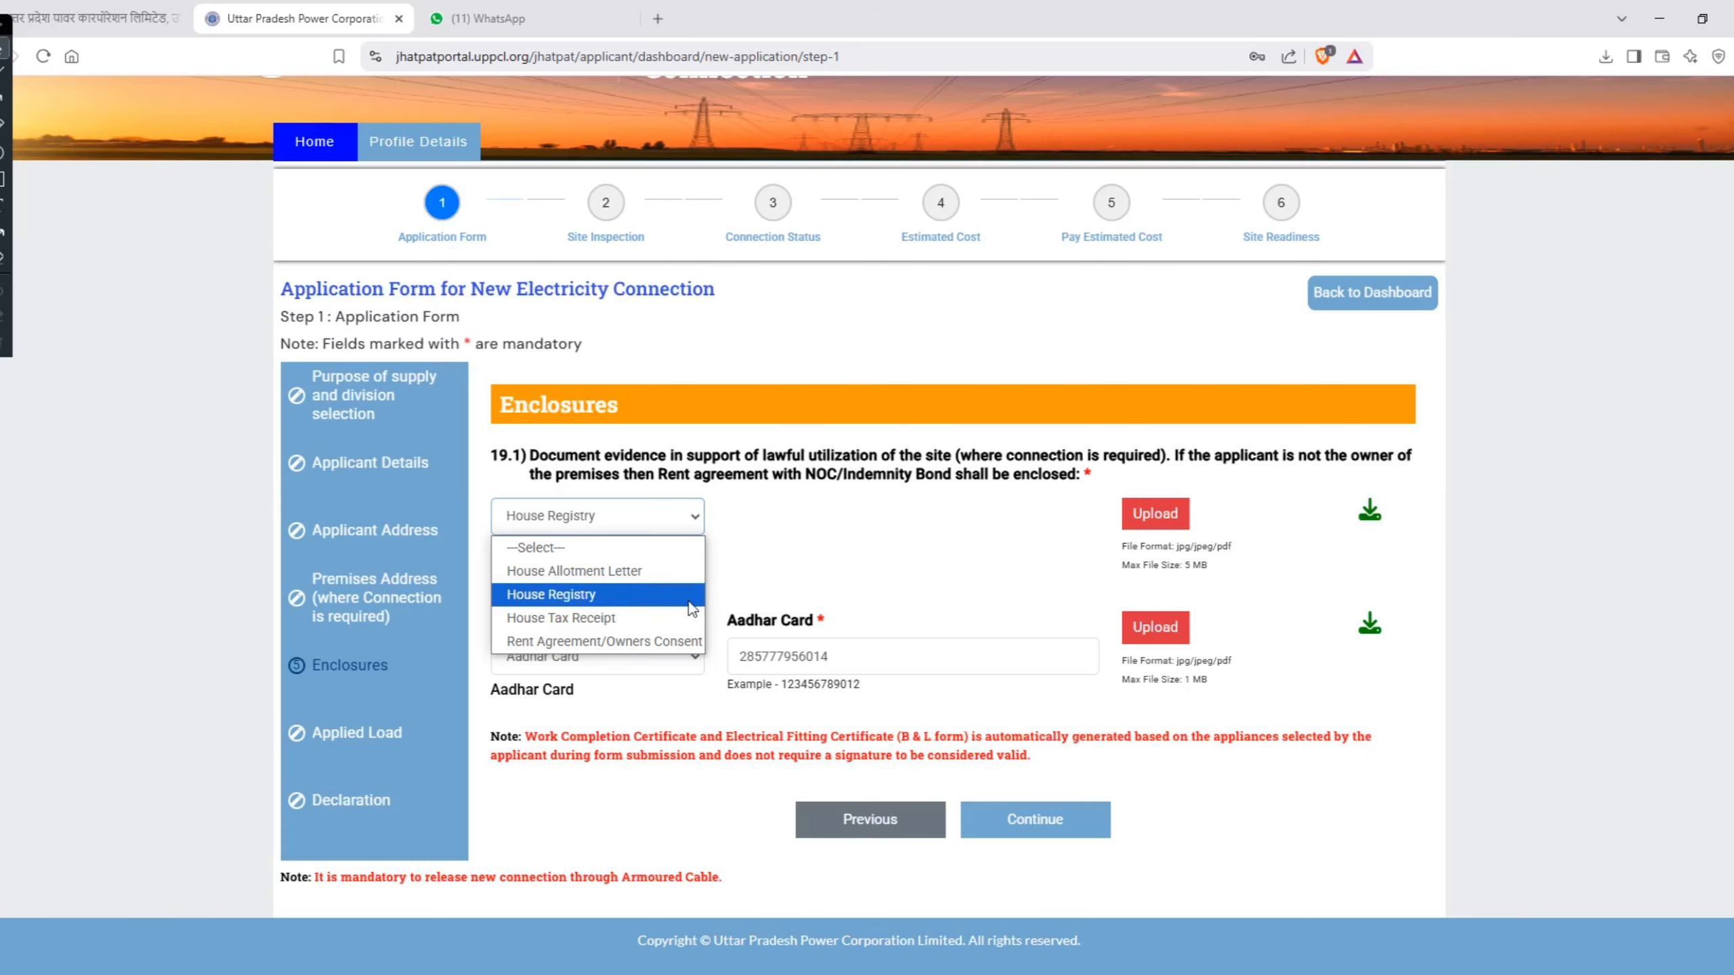
pyautogui.click(1071, 818)
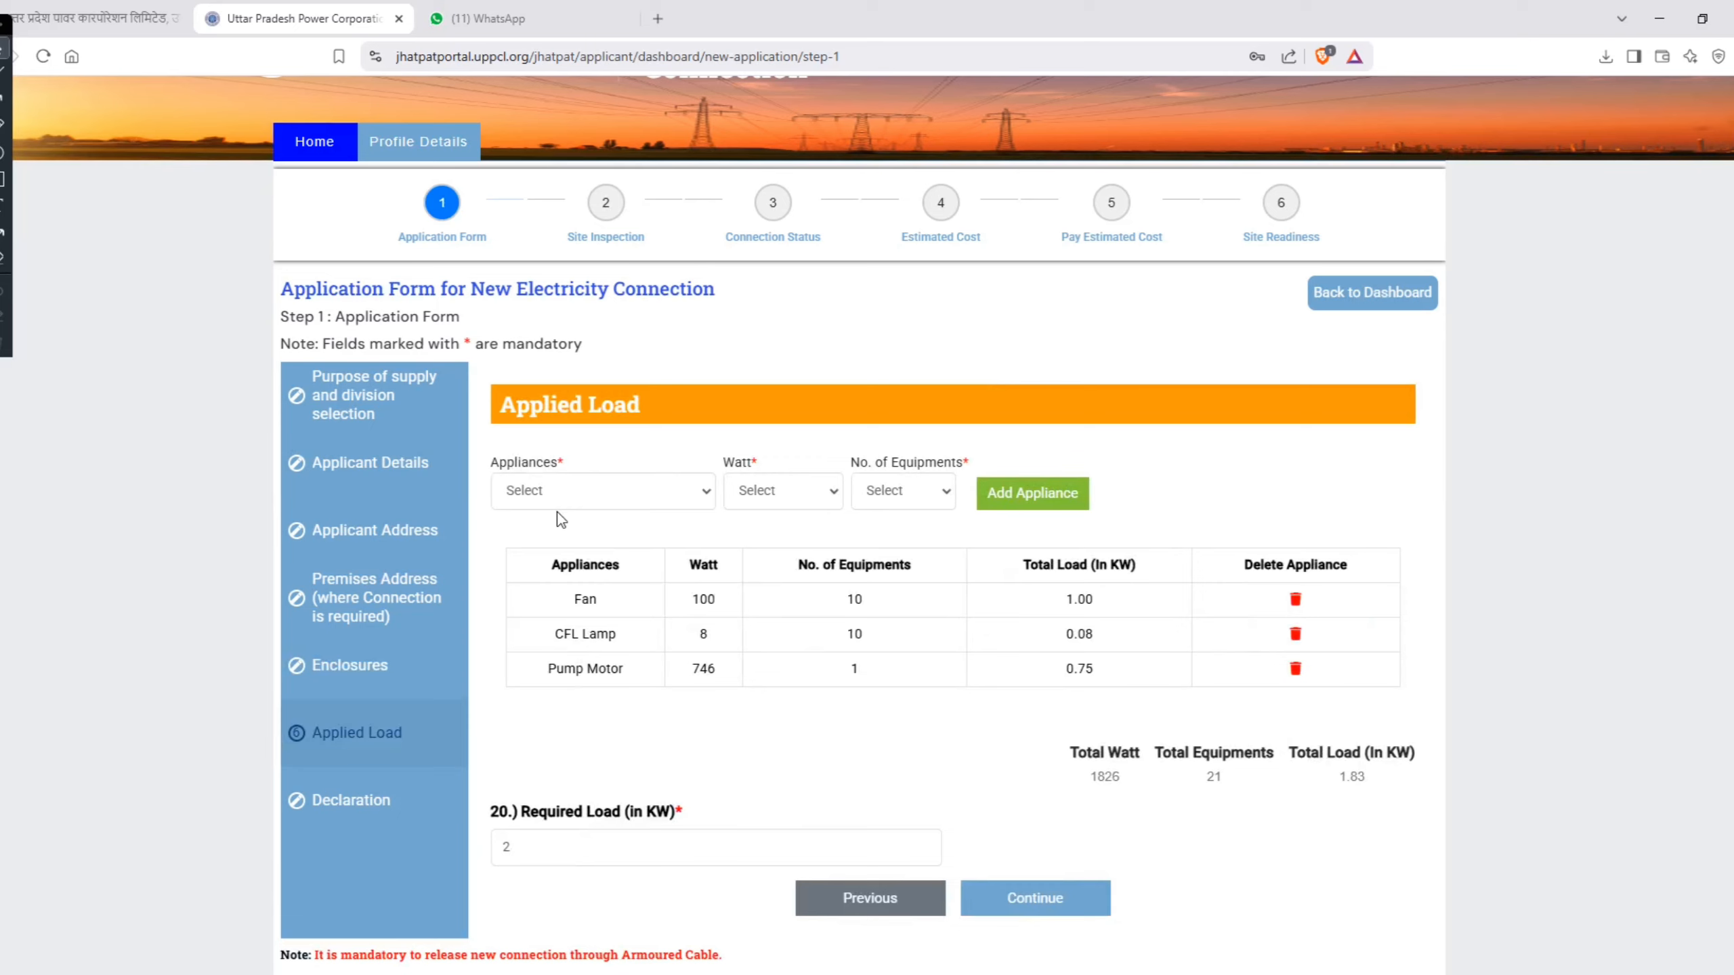
# Step: Examine the wattage, quantity and load of the Fan, CFL Lamp and Pump Motor entries, and the appliance types available to add
pyautogui.click(553, 490)
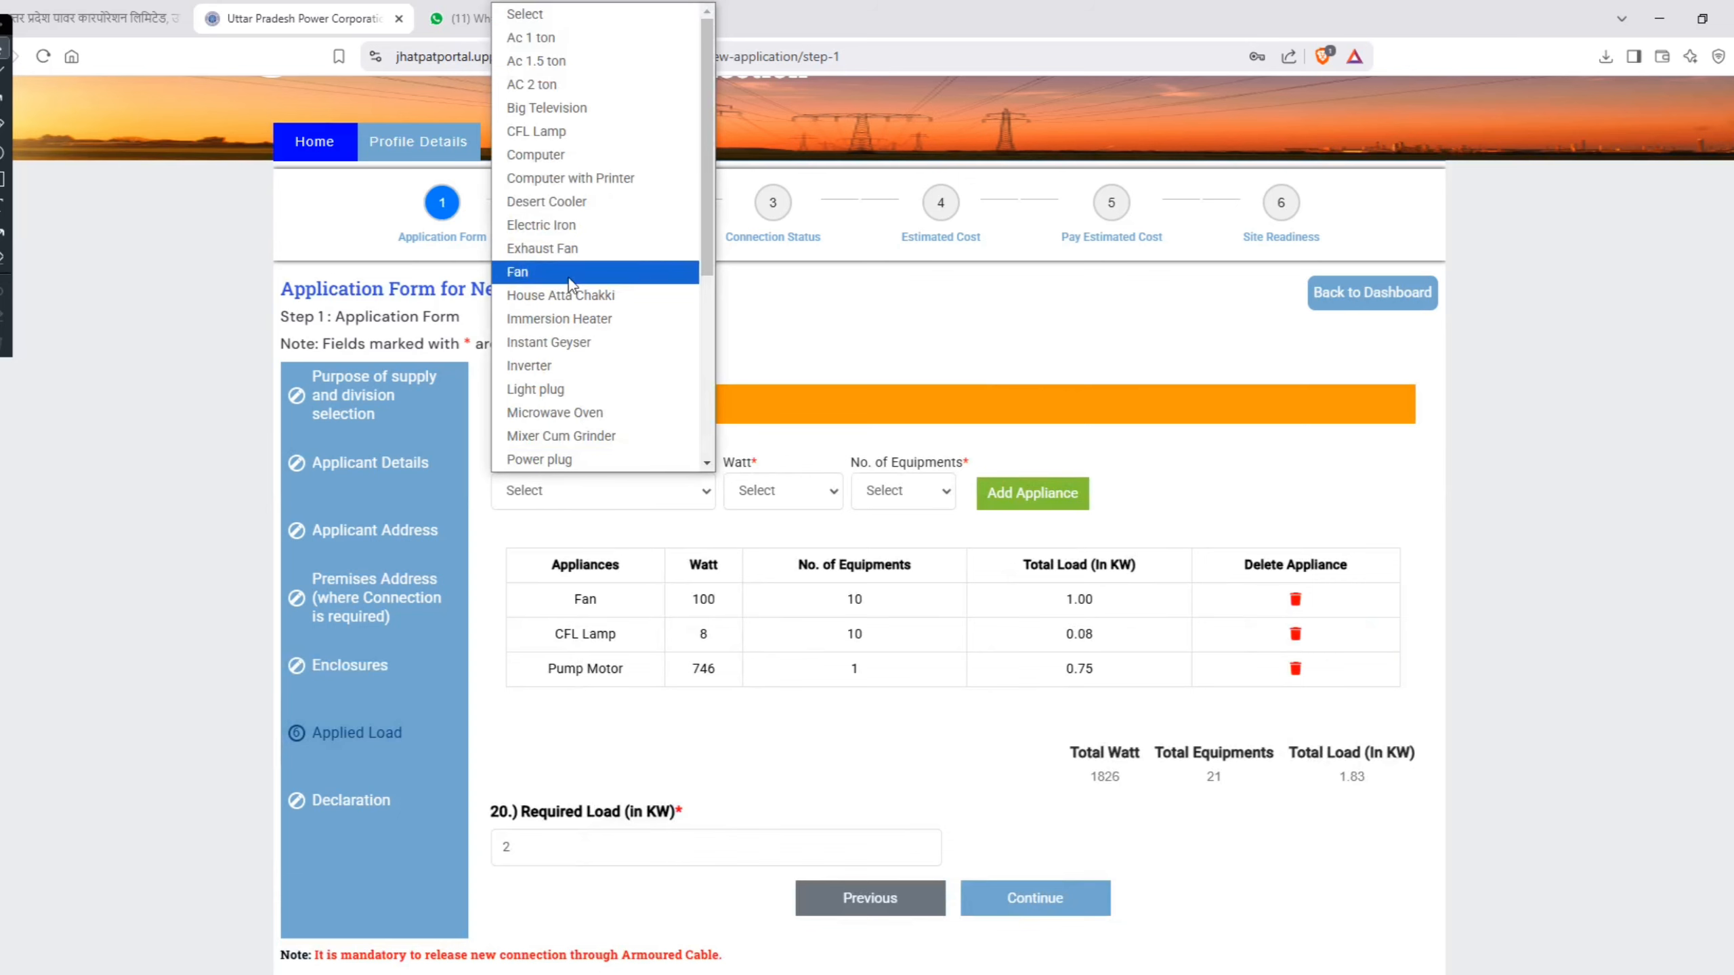
pyautogui.moveTo(579, 598); pyautogui.dragTo(725, 602)
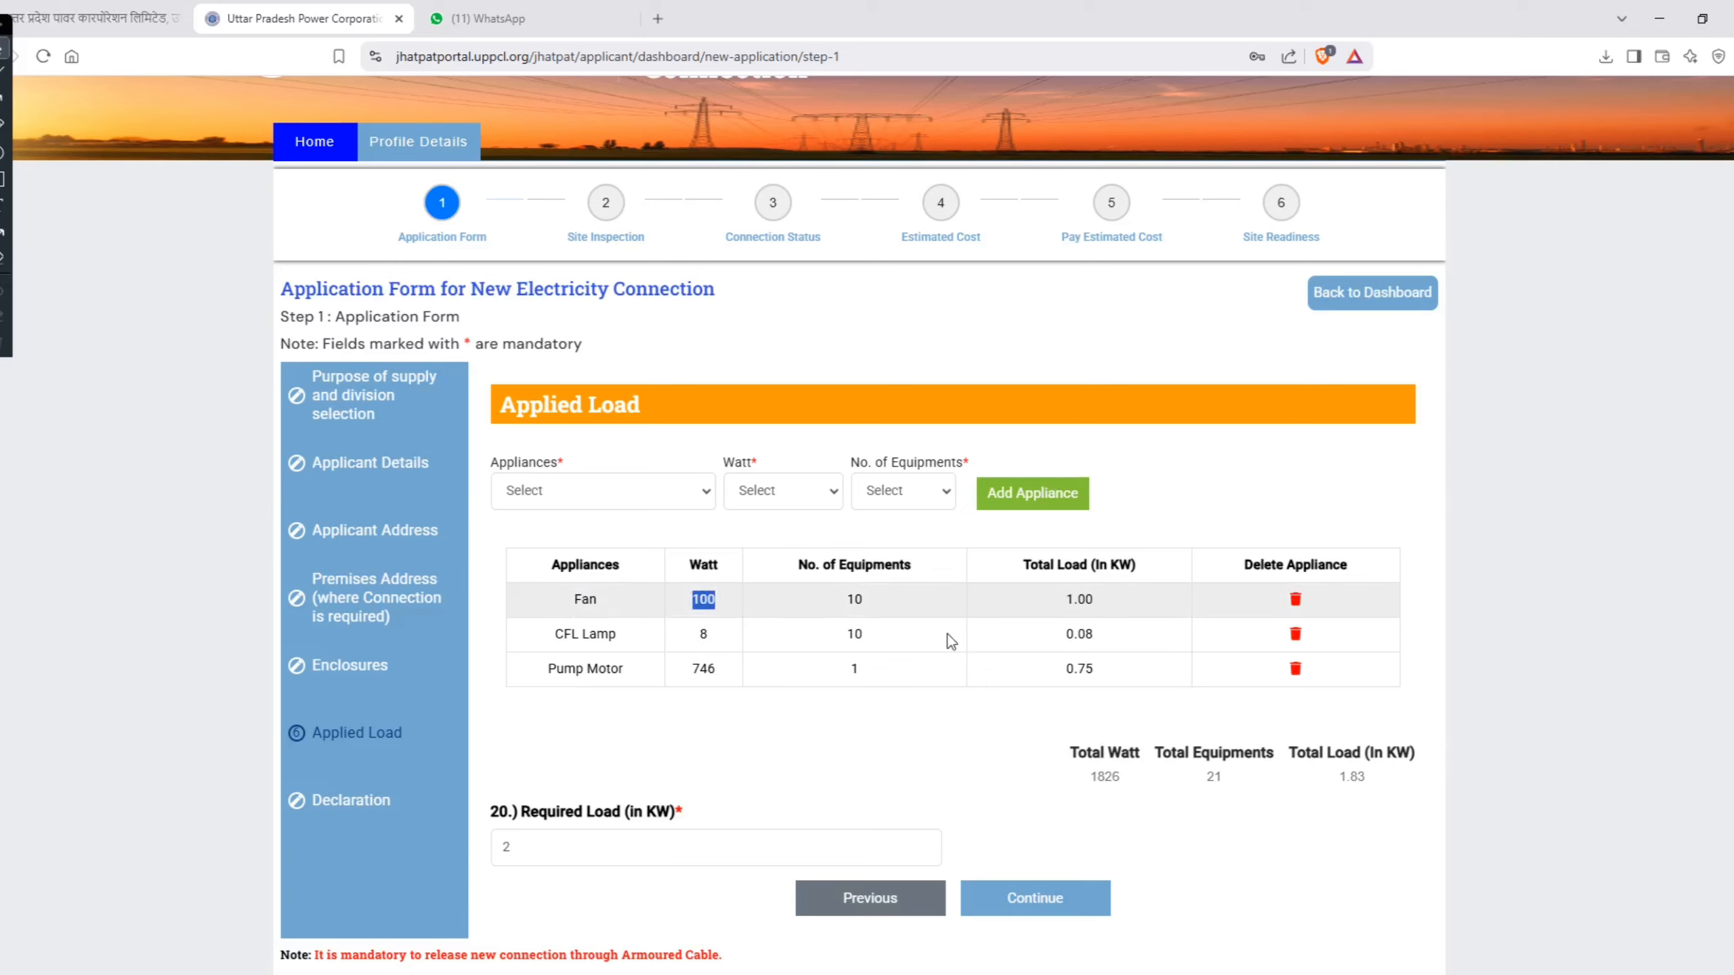
pyautogui.moveTo(864, 603); pyautogui.dragTo(844, 599)
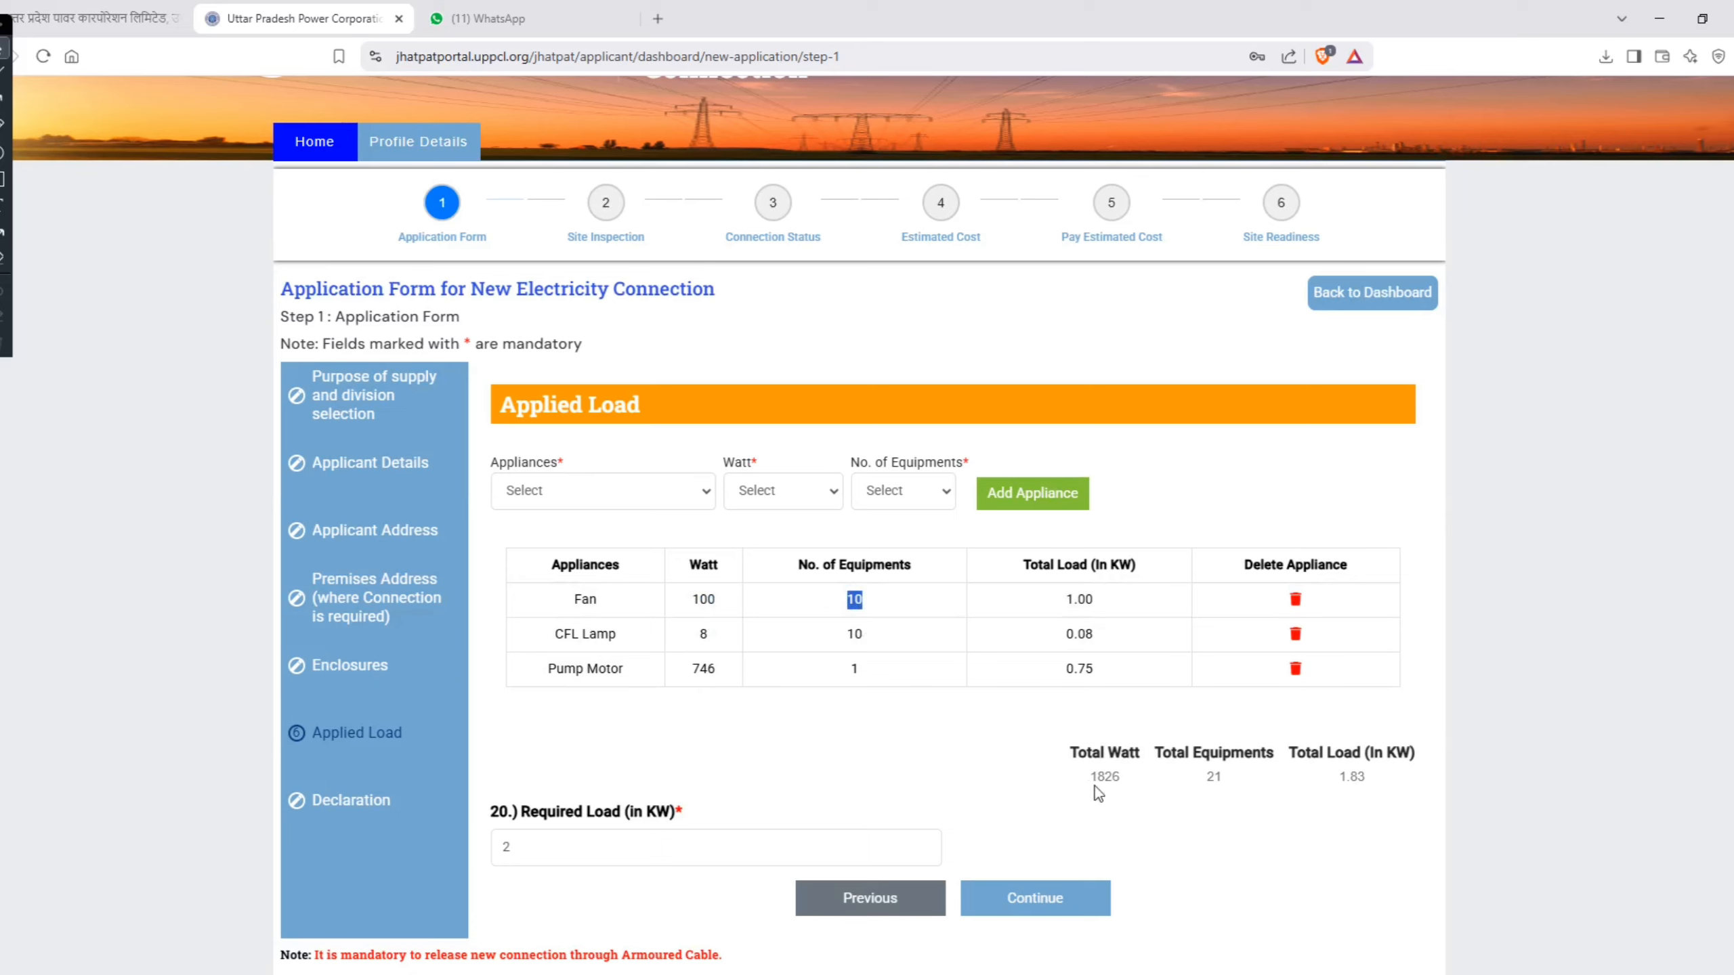
pyautogui.moveTo(1089, 782); pyautogui.dragTo(1120, 781)
pyautogui.moveTo(554, 636); pyautogui.dragTo(715, 636)
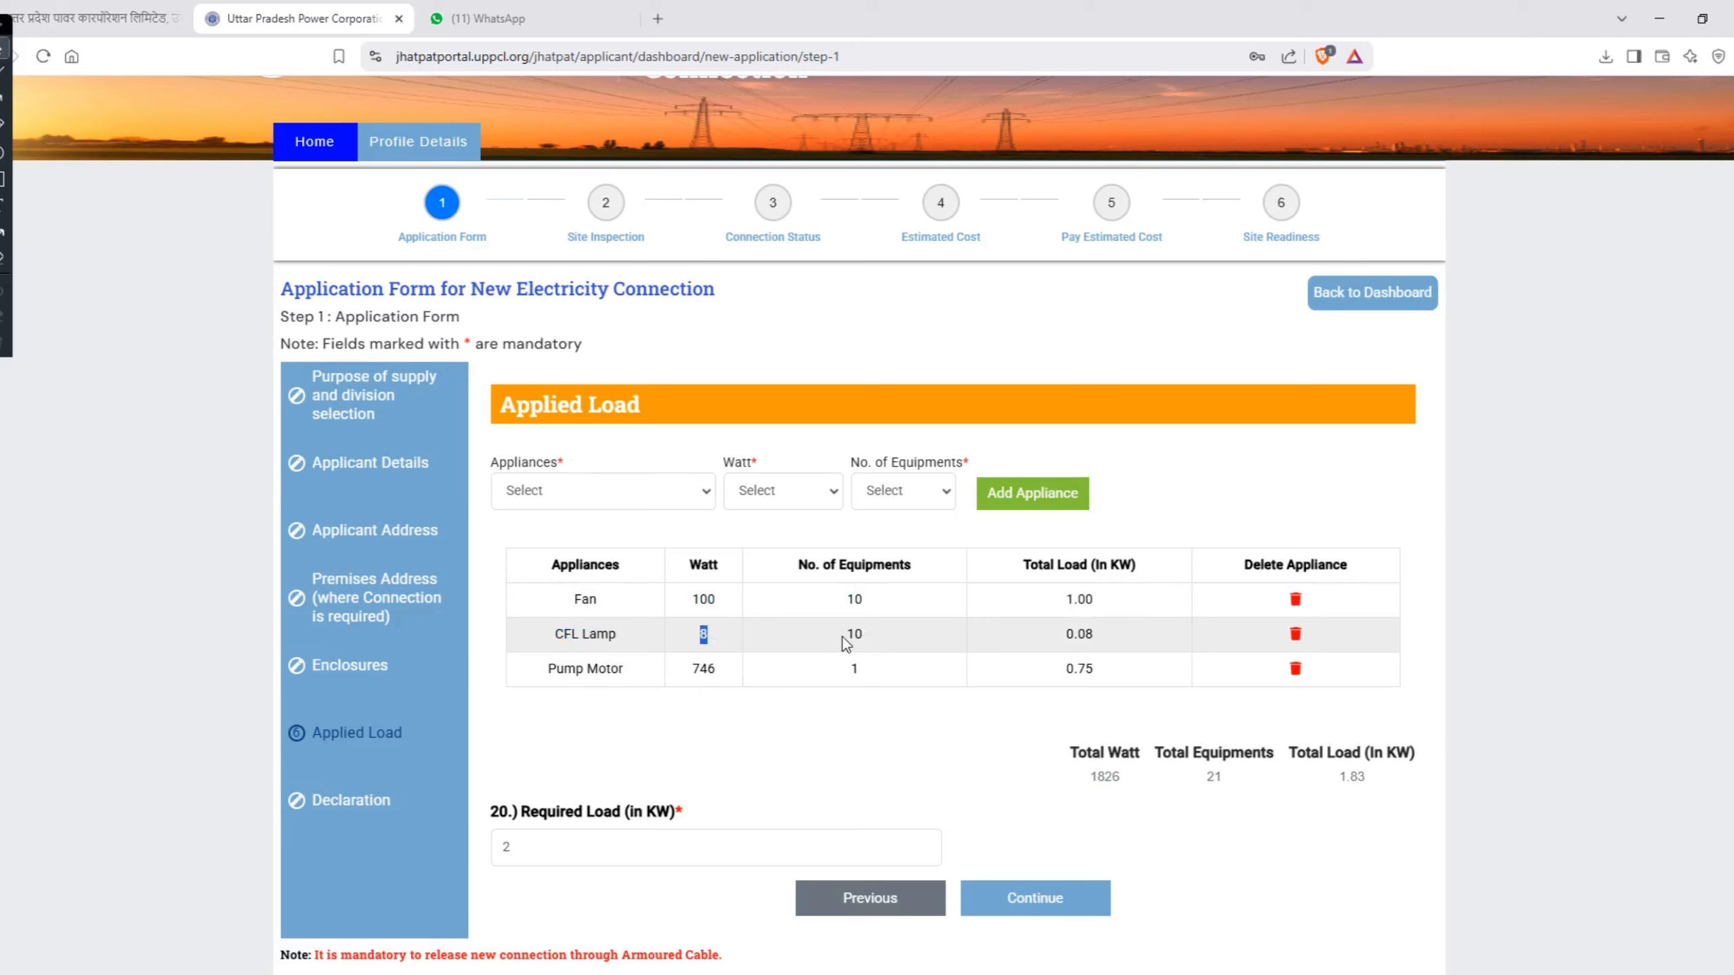
pyautogui.moveTo(845, 636); pyautogui.dragTo(858, 635)
pyautogui.moveTo(1116, 635); pyautogui.dragTo(1059, 637)
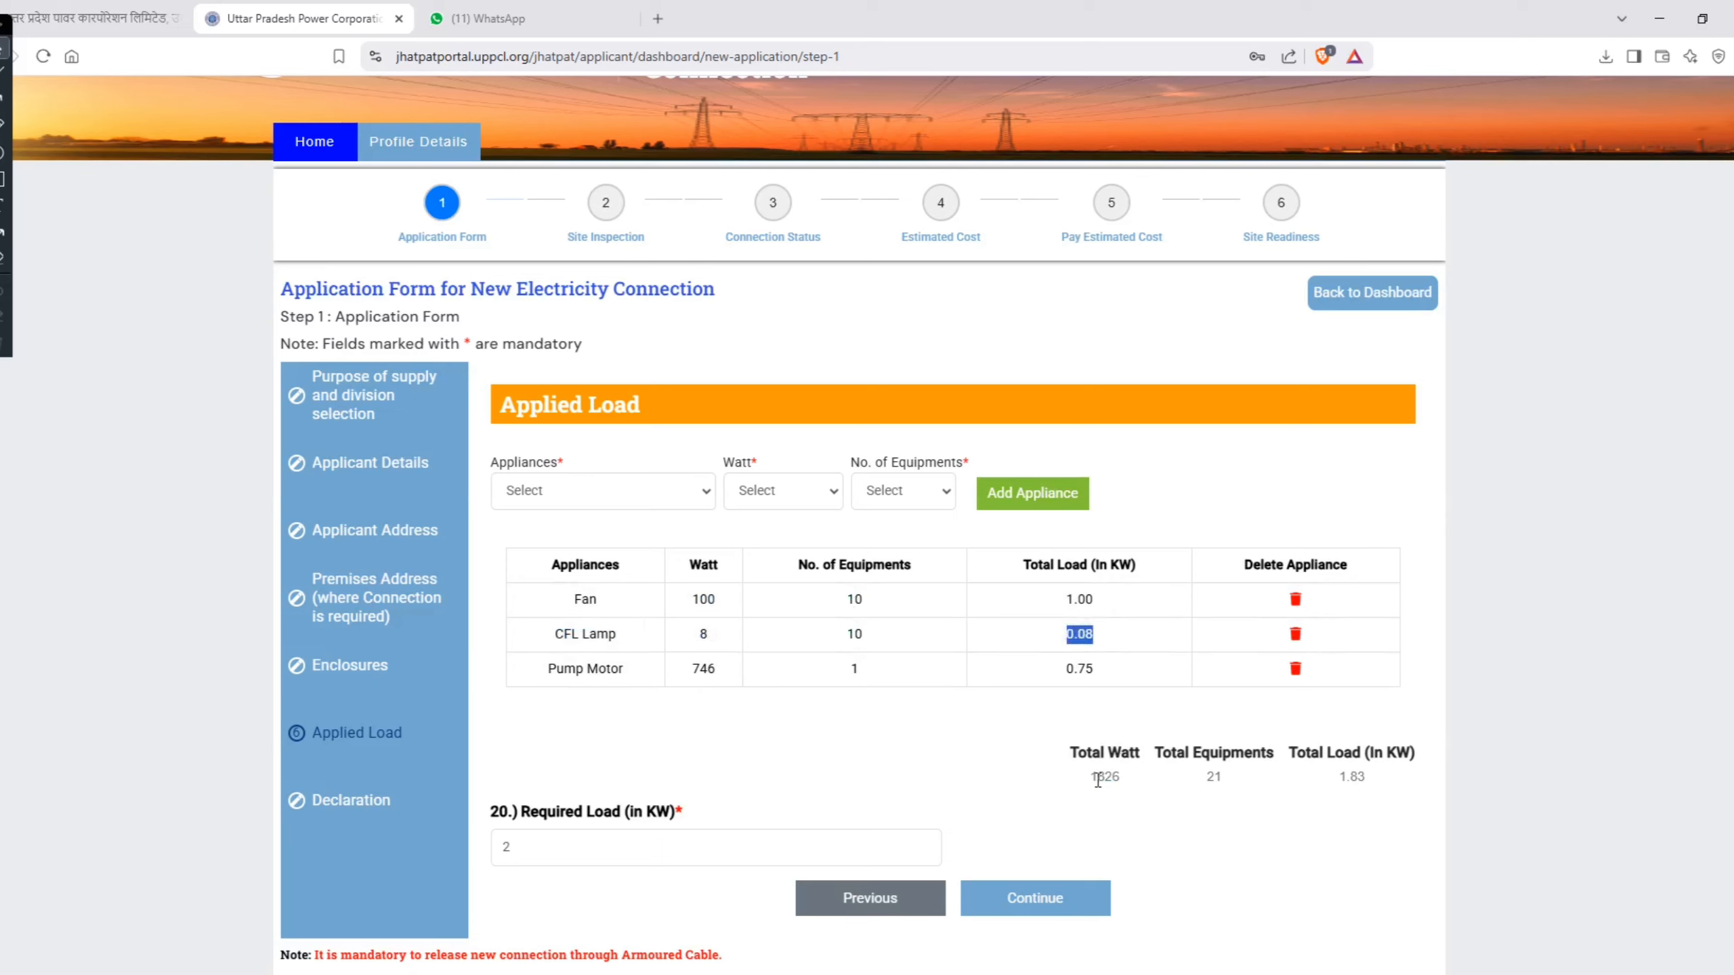
pyautogui.moveTo(1123, 776); pyautogui.dragTo(1097, 777)
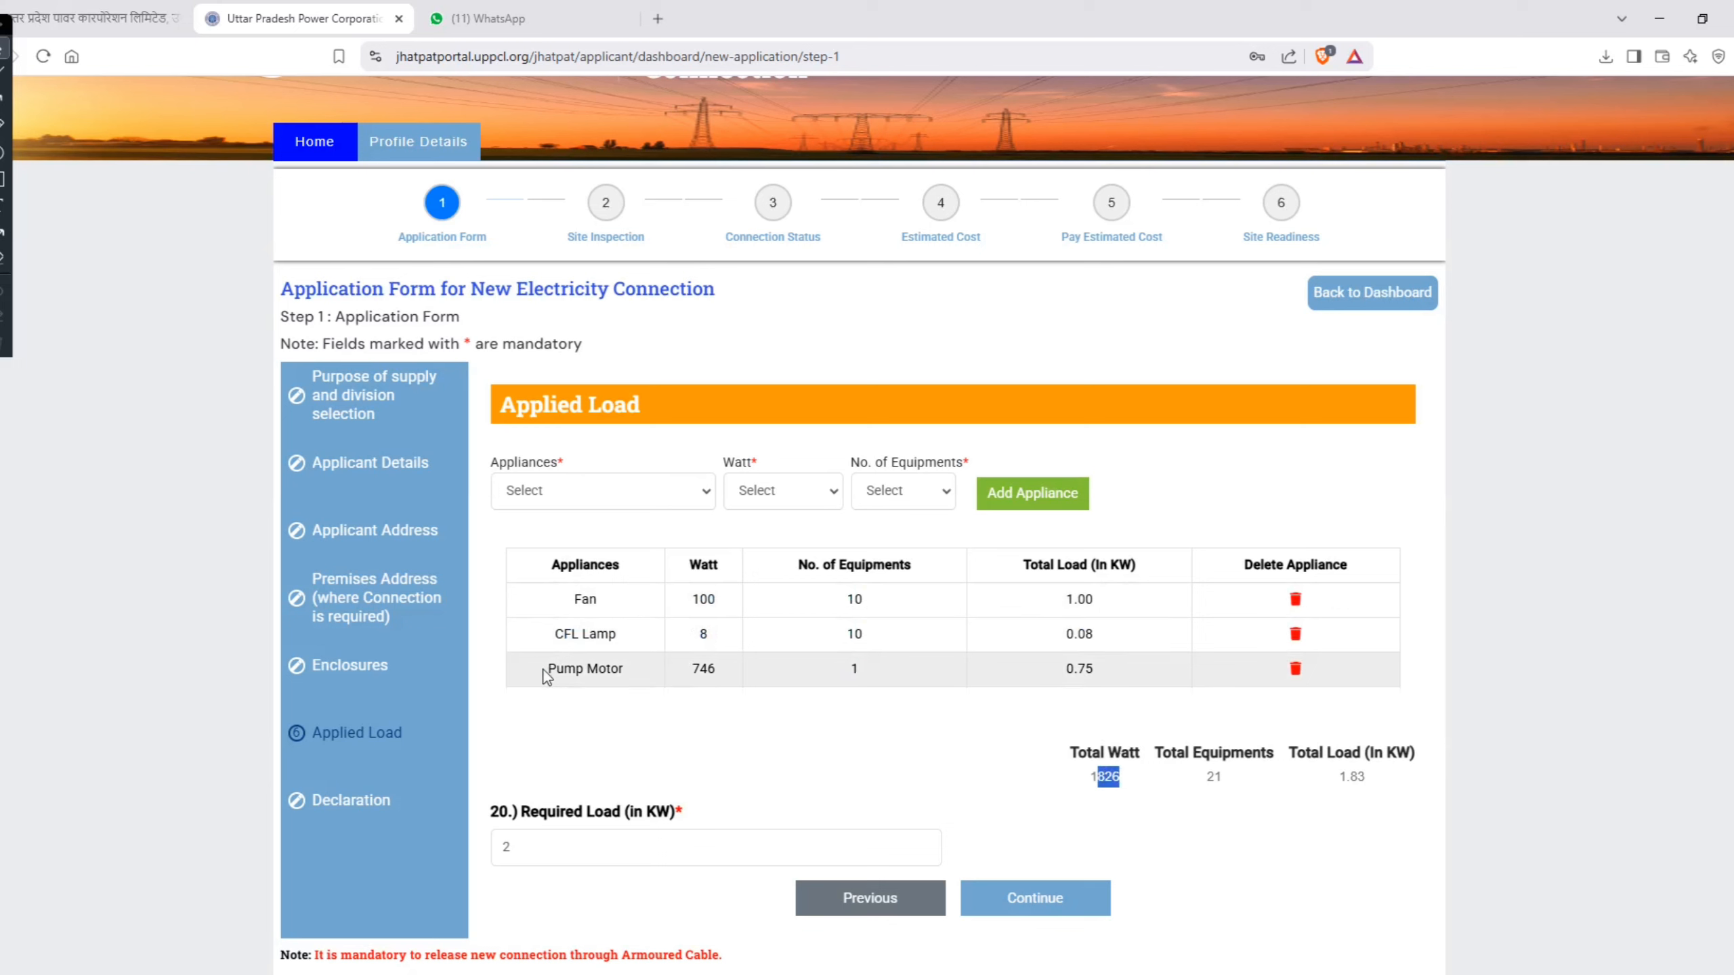
pyautogui.moveTo(548, 670); pyautogui.dragTo(617, 670)
pyautogui.click(625, 511)
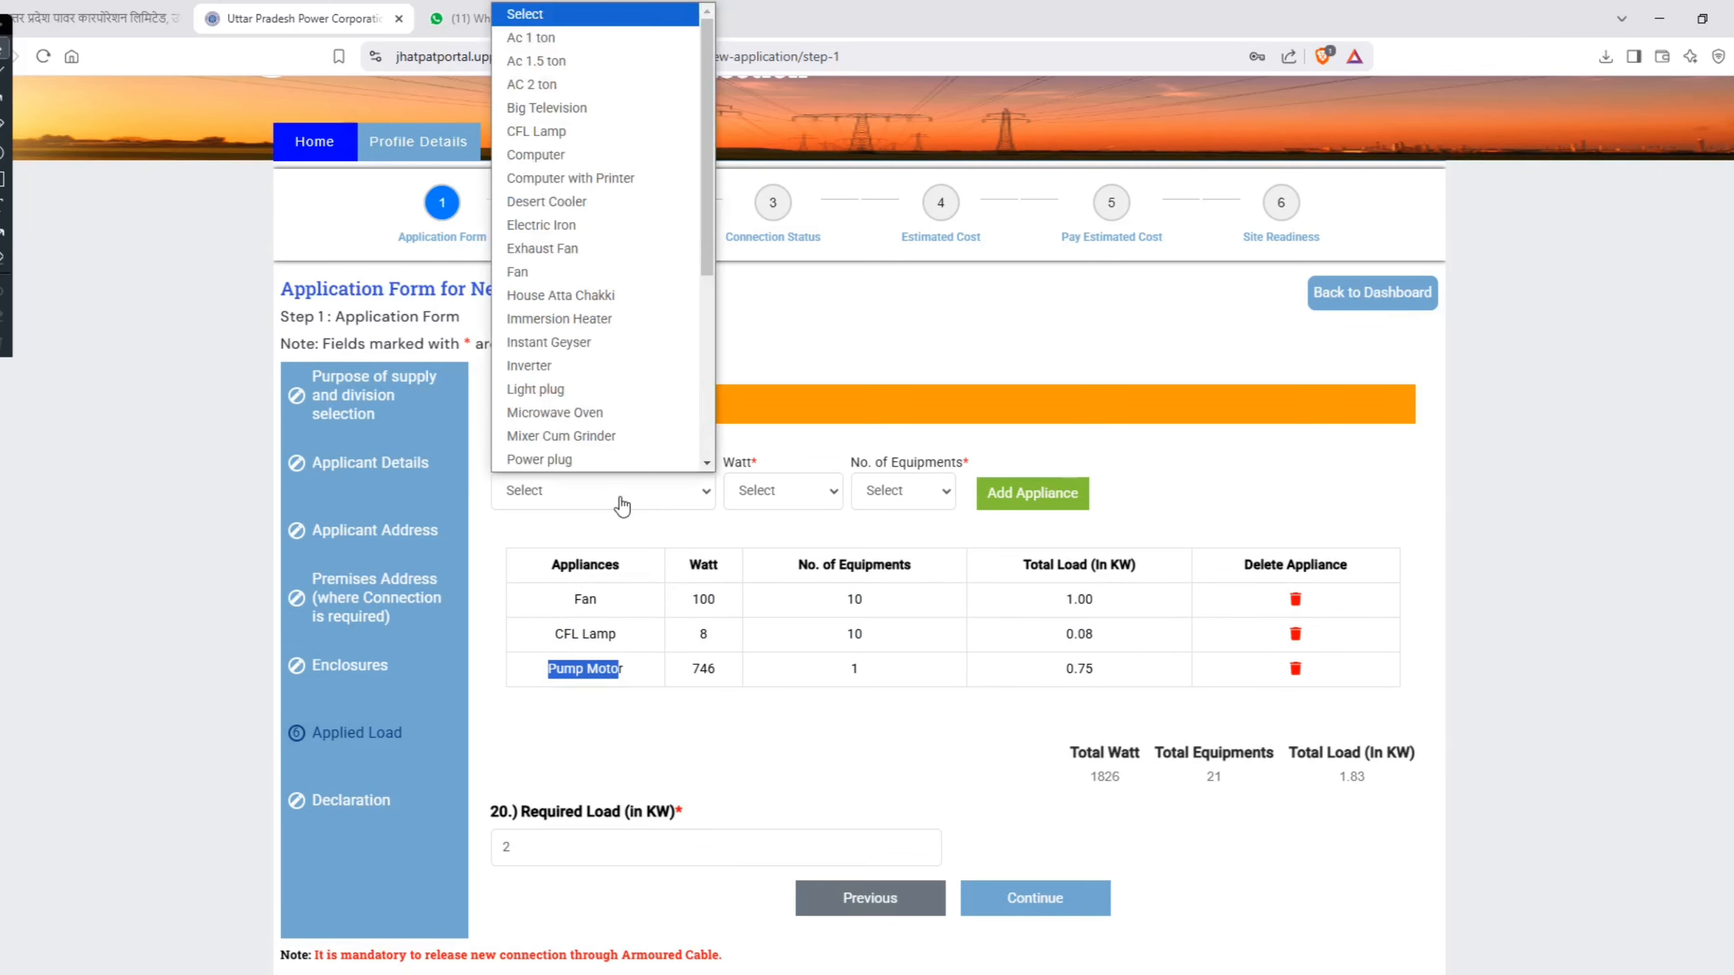
pyautogui.scroll(-5, 588, 338)
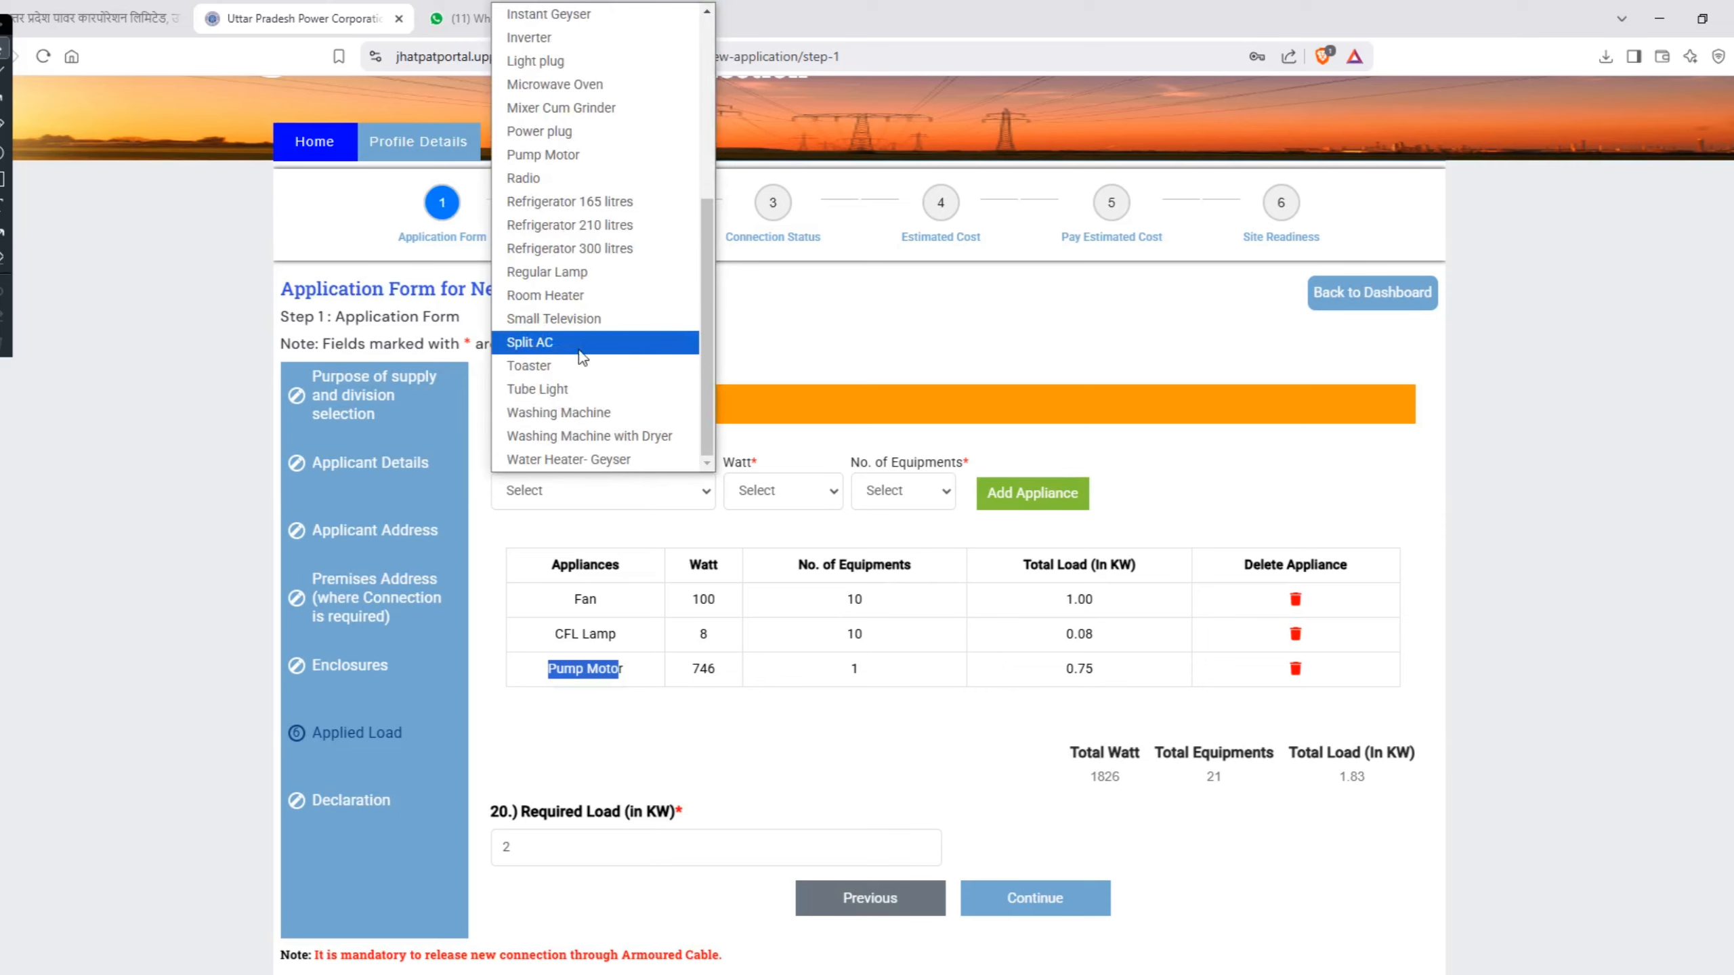
pyautogui.scroll(5, 581, 348)
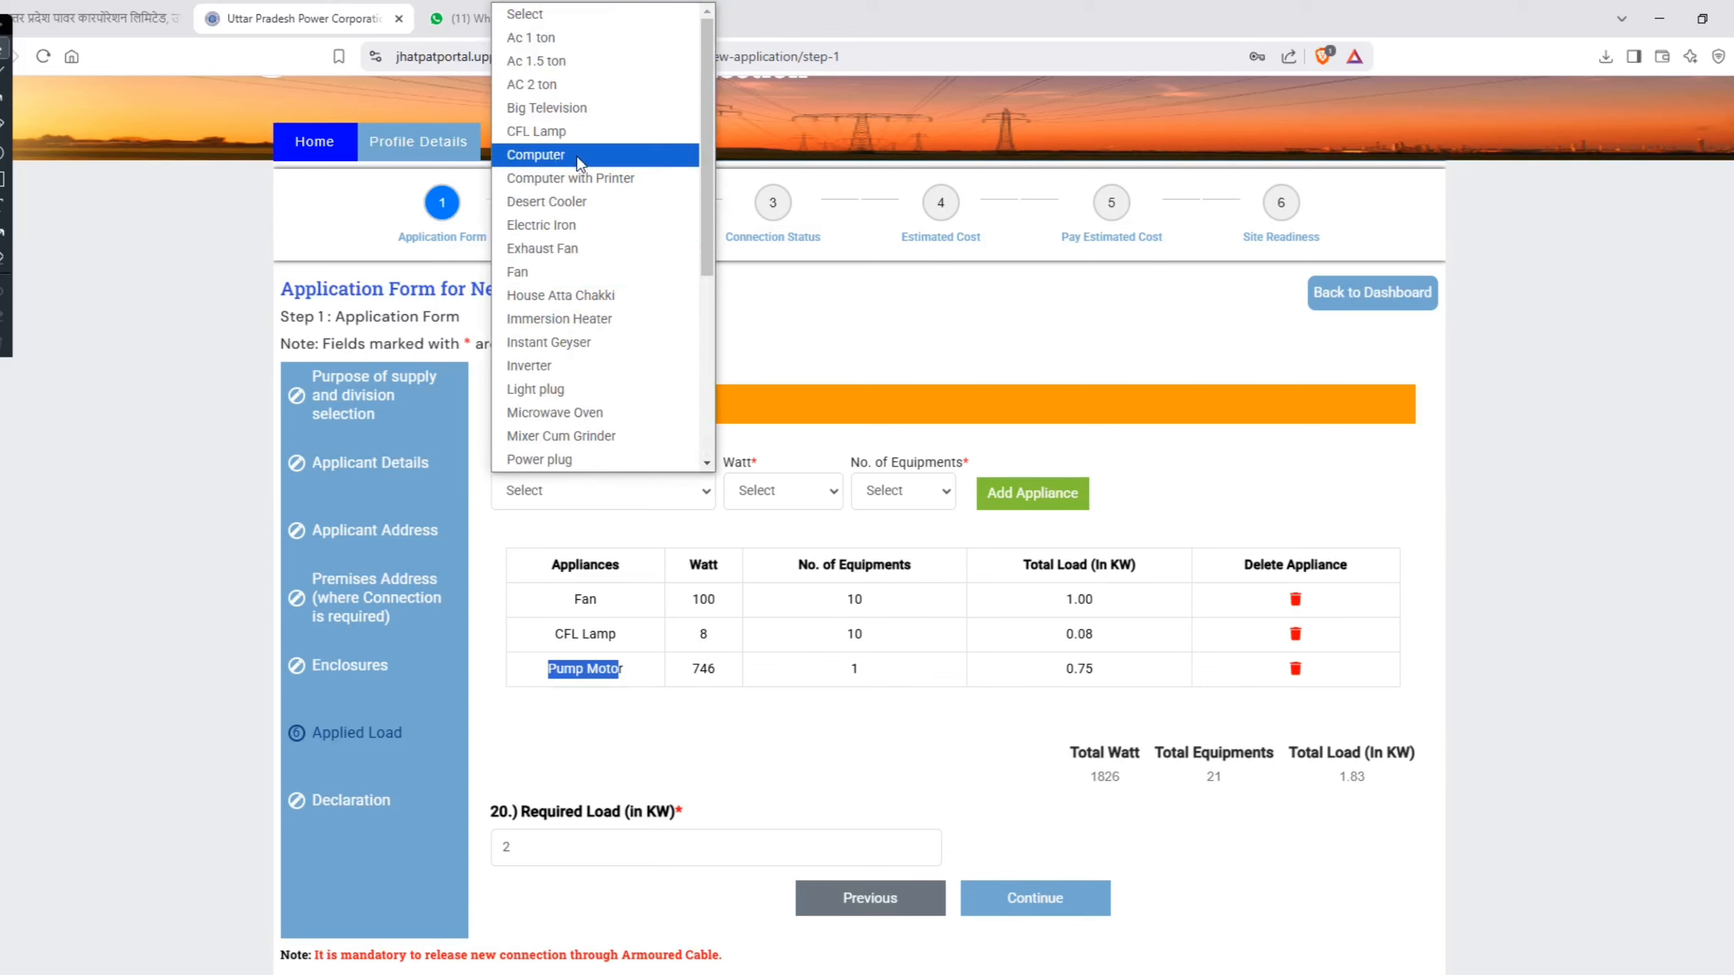
pyautogui.scroll(-5, 574, 348)
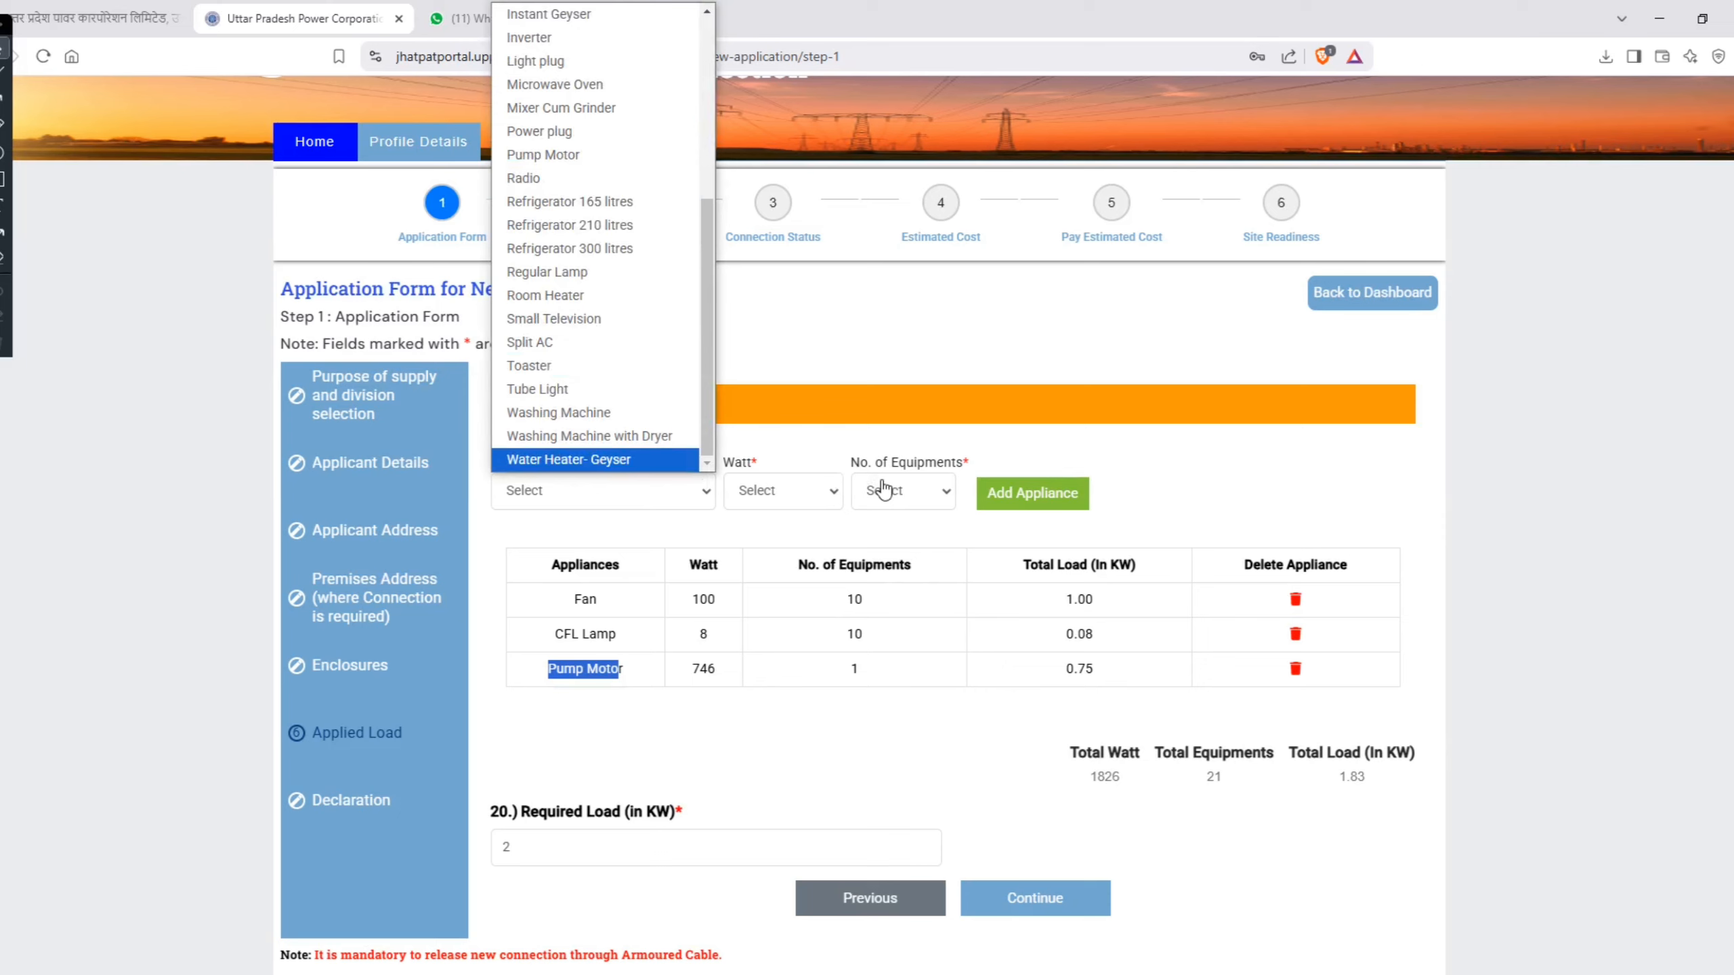
# Step: Set the Required Load to 3 KW and continue to the Declaration section
pyautogui.click(614, 847)
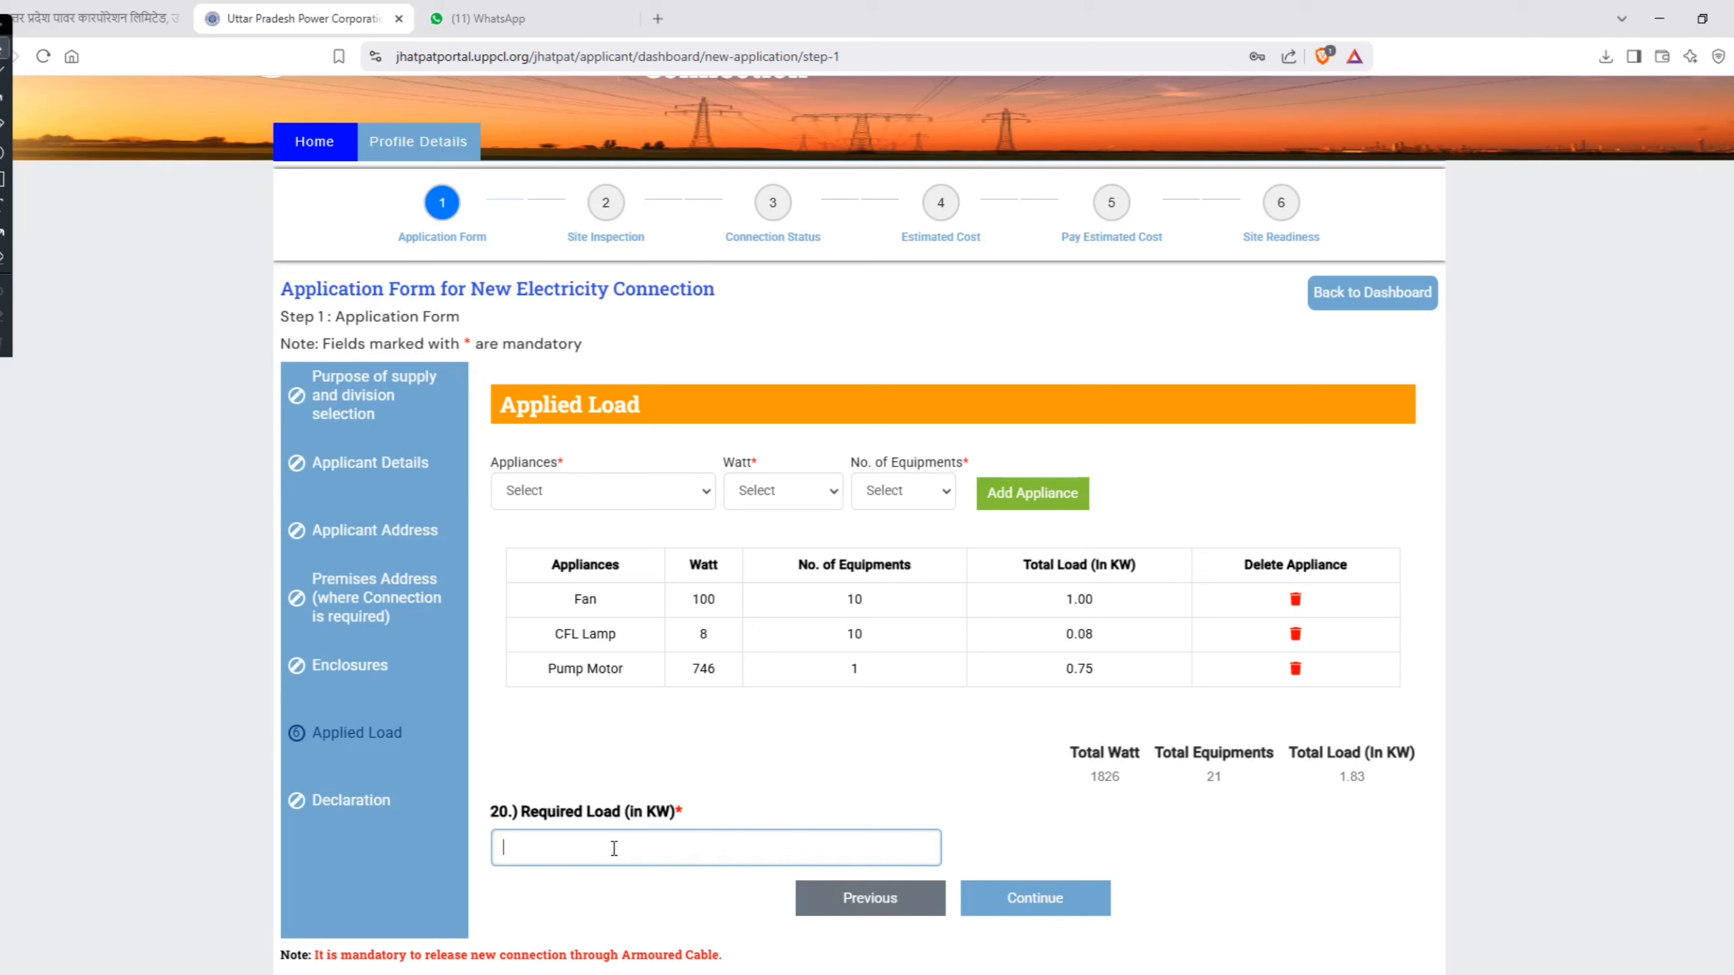
pyautogui.press('BackSpace')
pyautogui.write('1')
pyautogui.press('BackSpace')
pyautogui.write('32')
pyautogui.press('BackSpace')
pyautogui.click(1011, 900)
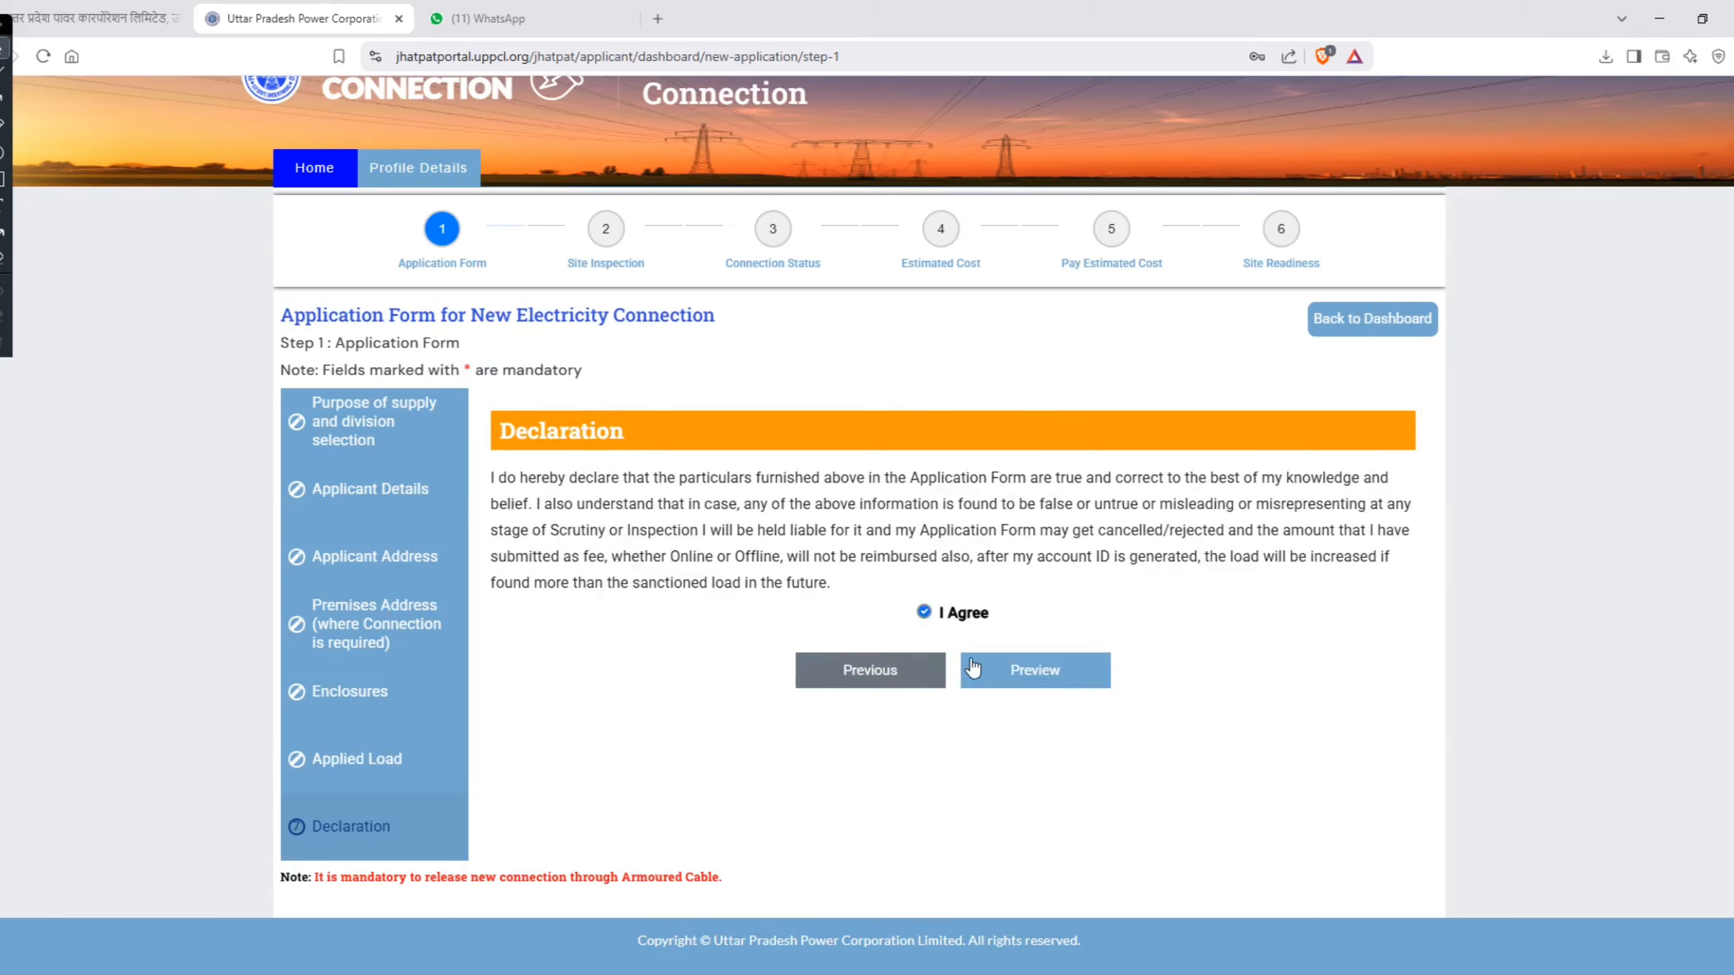
# Step: Preview the completed application and review its application details, applicant details, addresses and enclosures
pyautogui.click(1013, 664)
pyautogui.scroll(8, 932, 471)
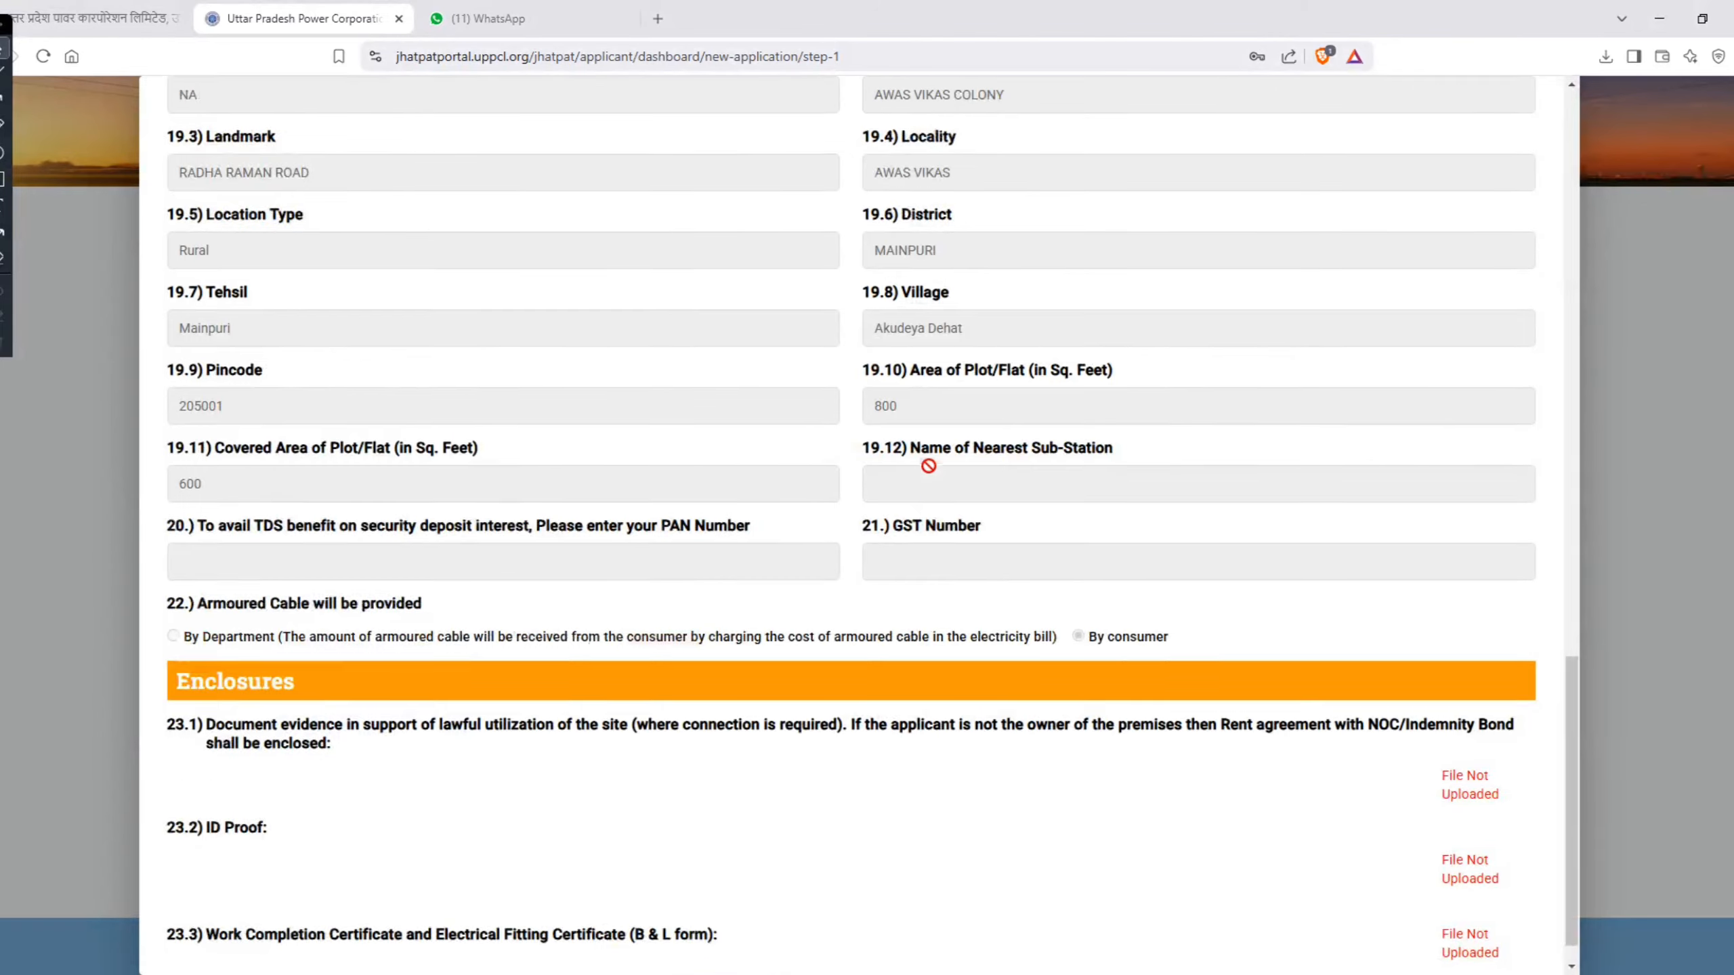
pyautogui.scroll(15, 929, 469)
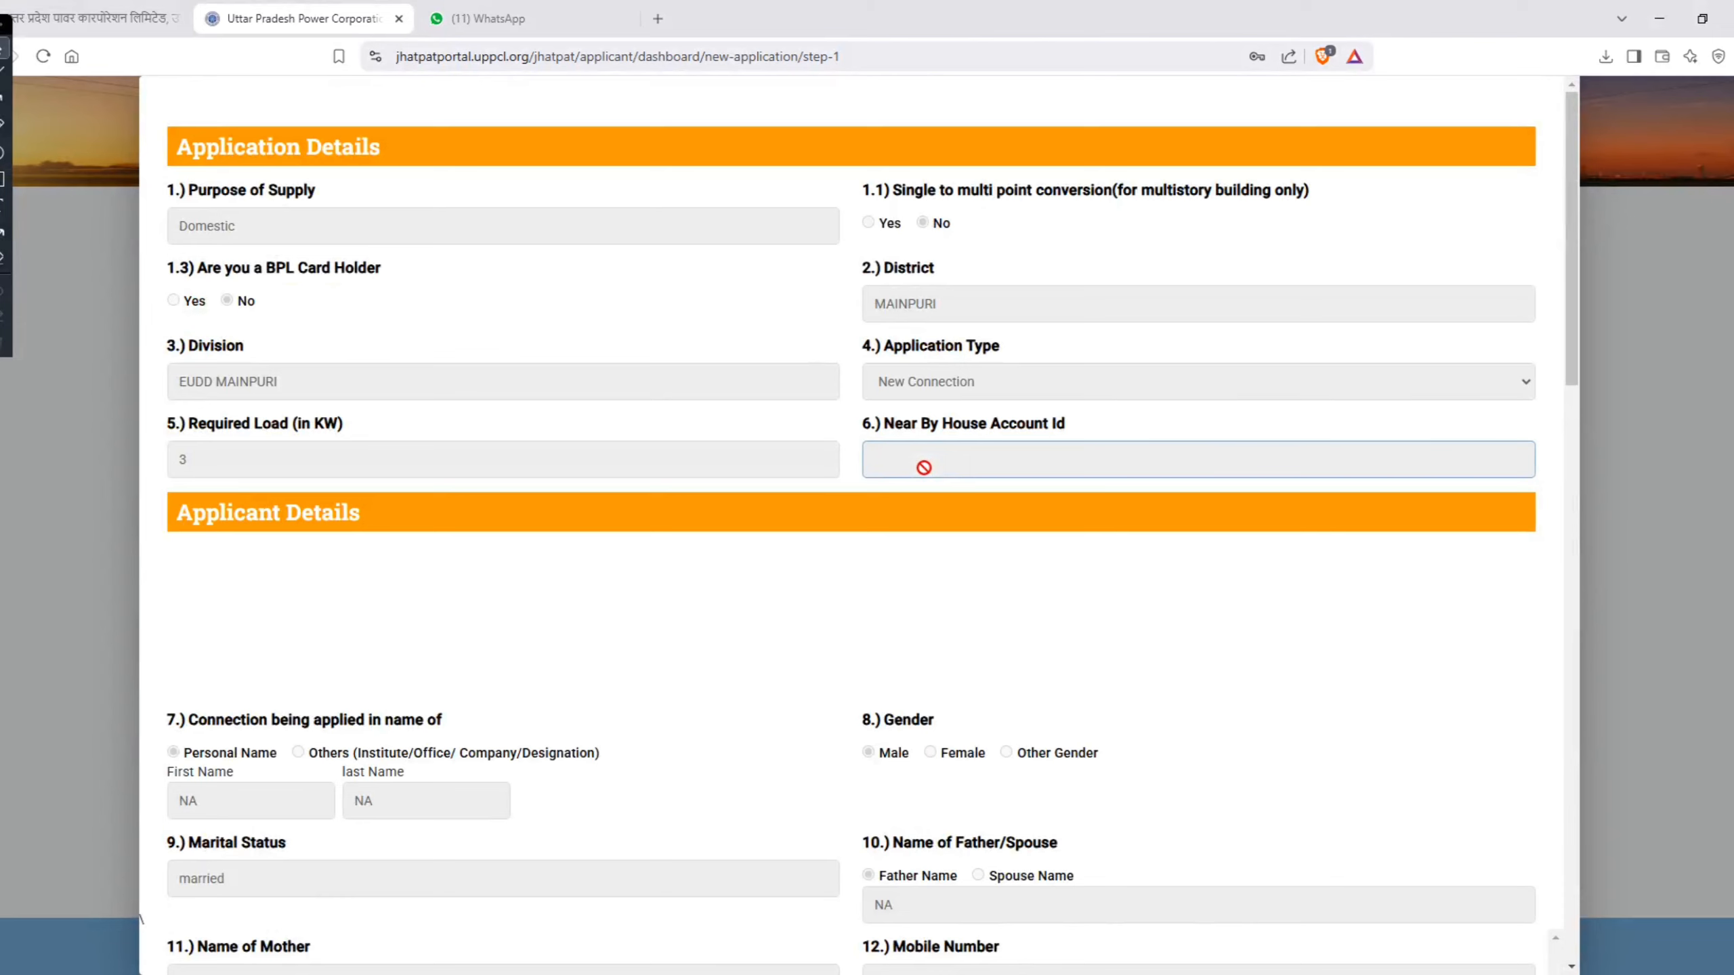
pyautogui.scroll(-20, 924, 467)
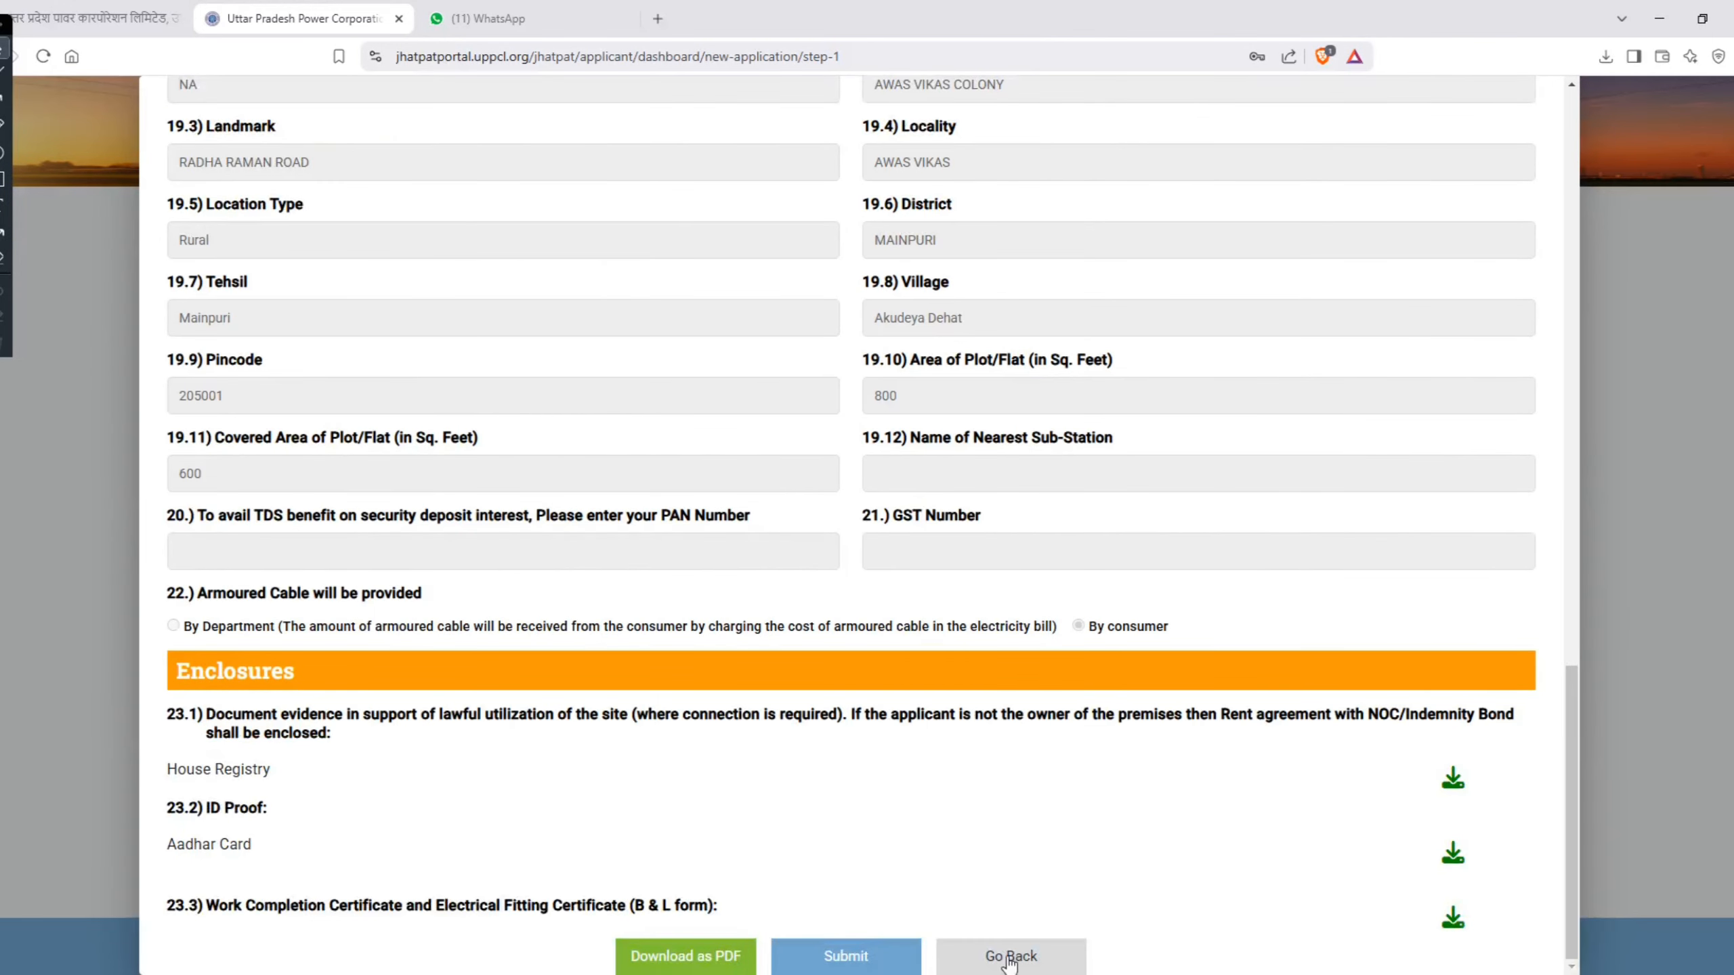
pyautogui.scroll(12, 699, 735)
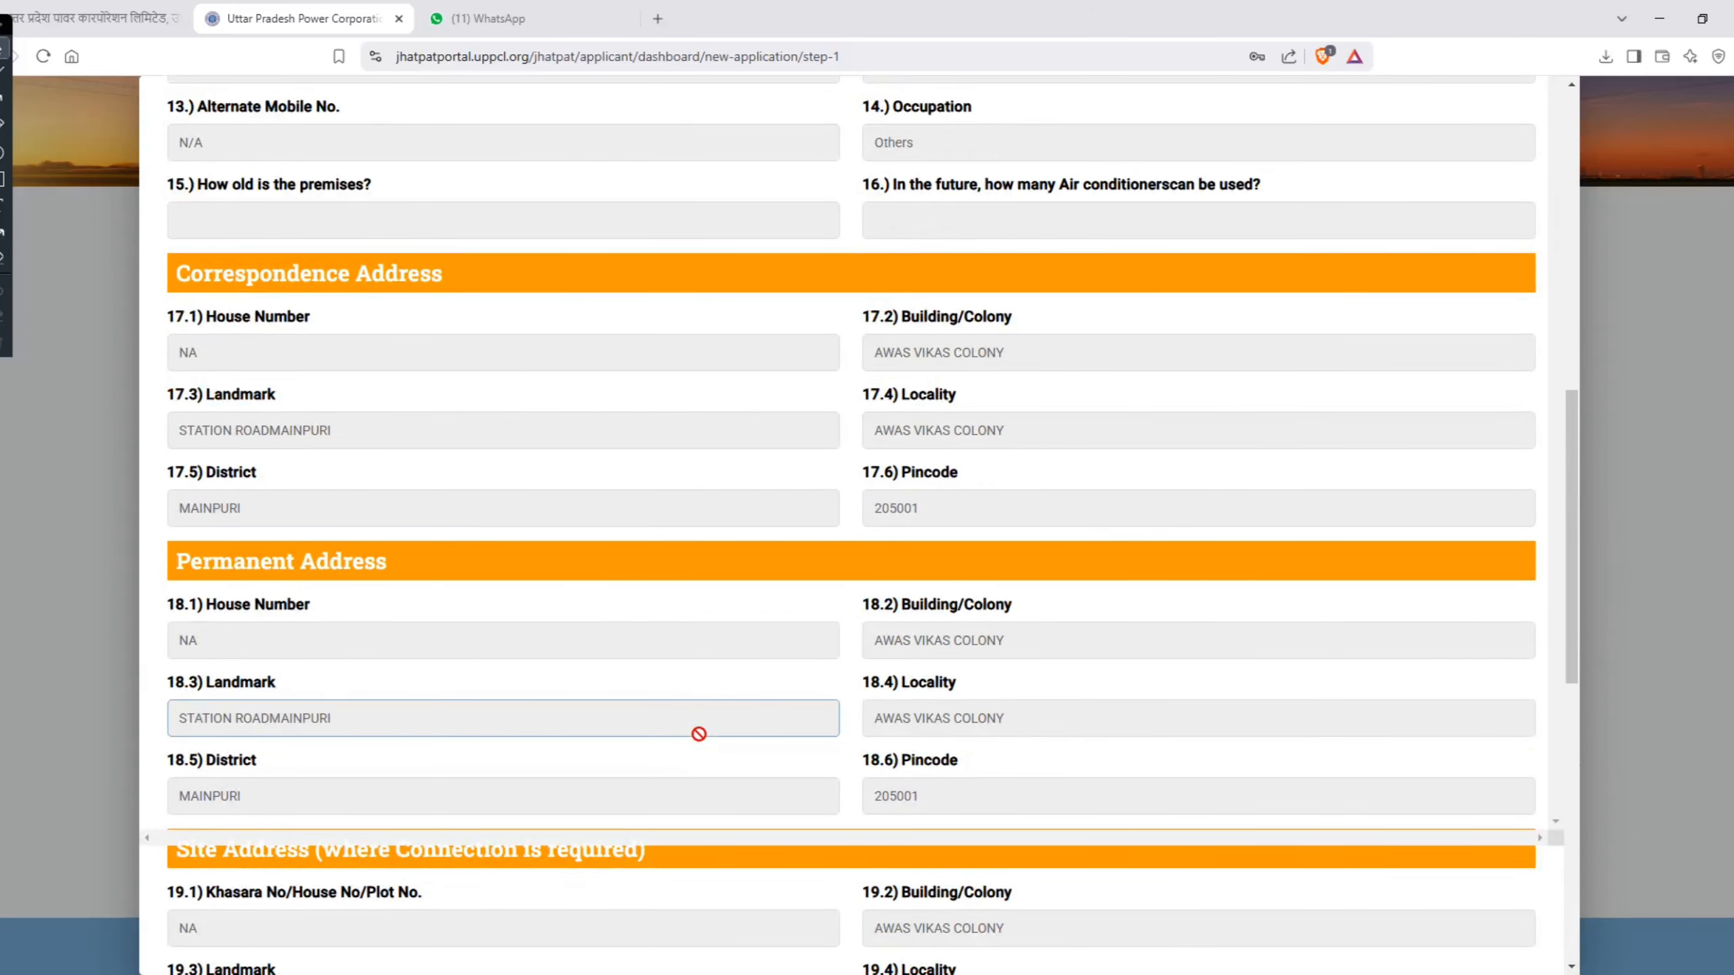
pyautogui.scroll(-10, 699, 734)
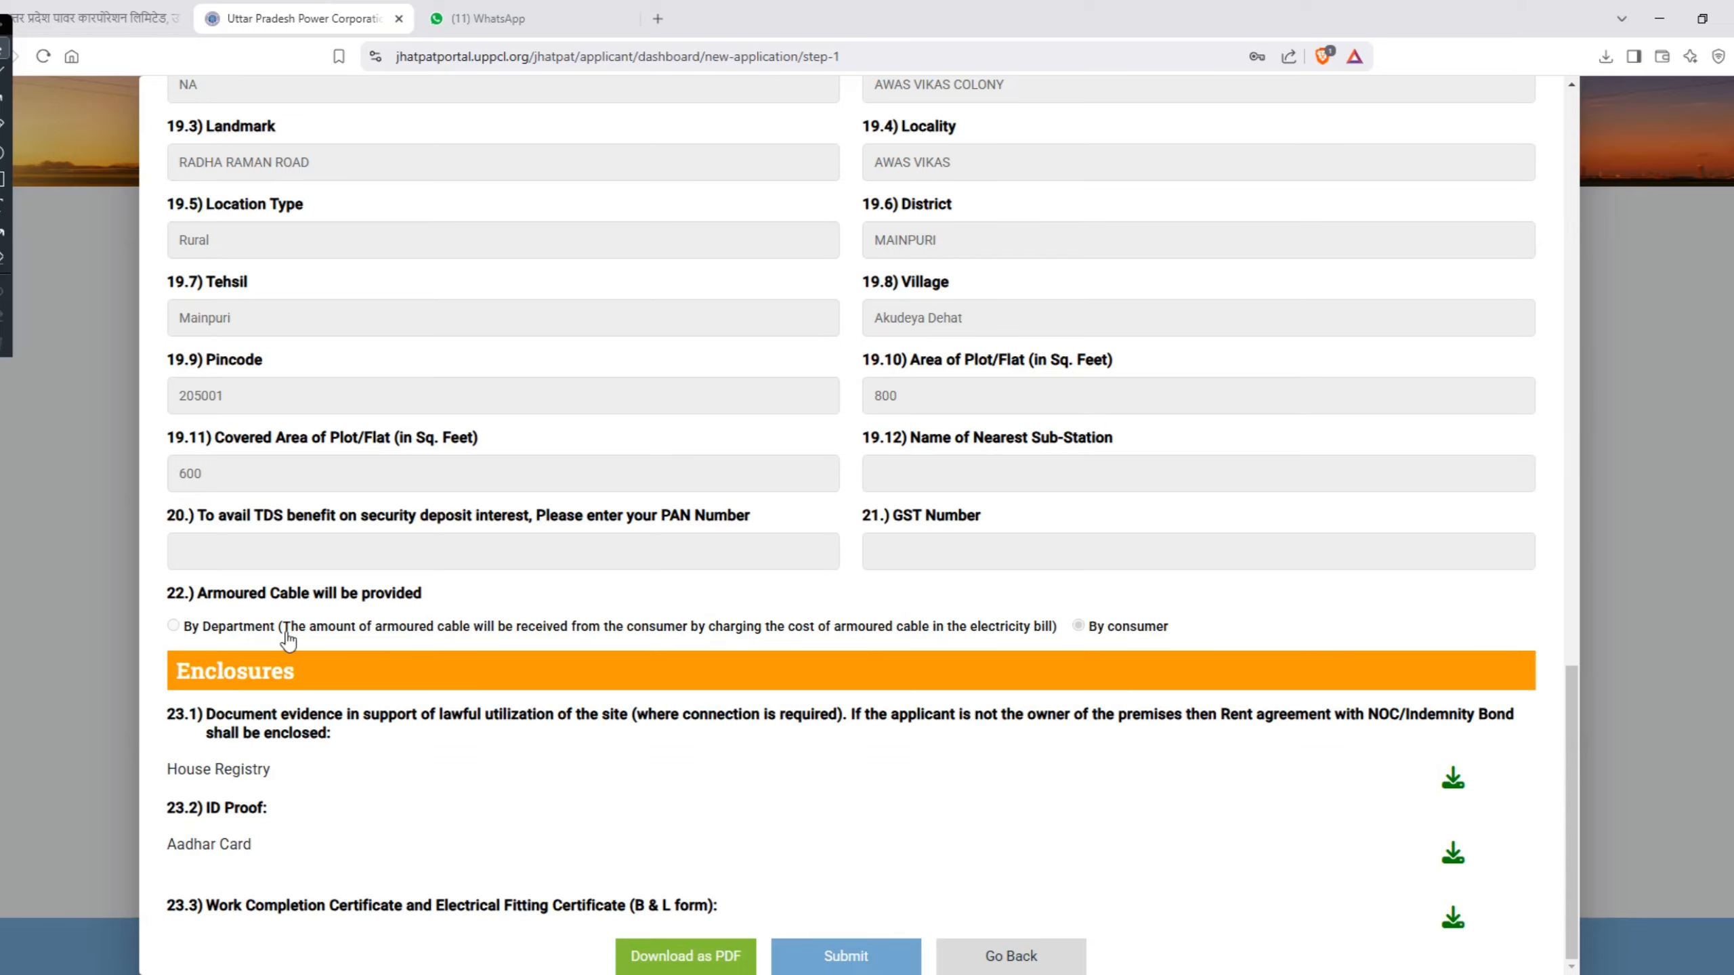
pyautogui.scroll(10, 286, 627)
pyautogui.scroll(10, 286, 625)
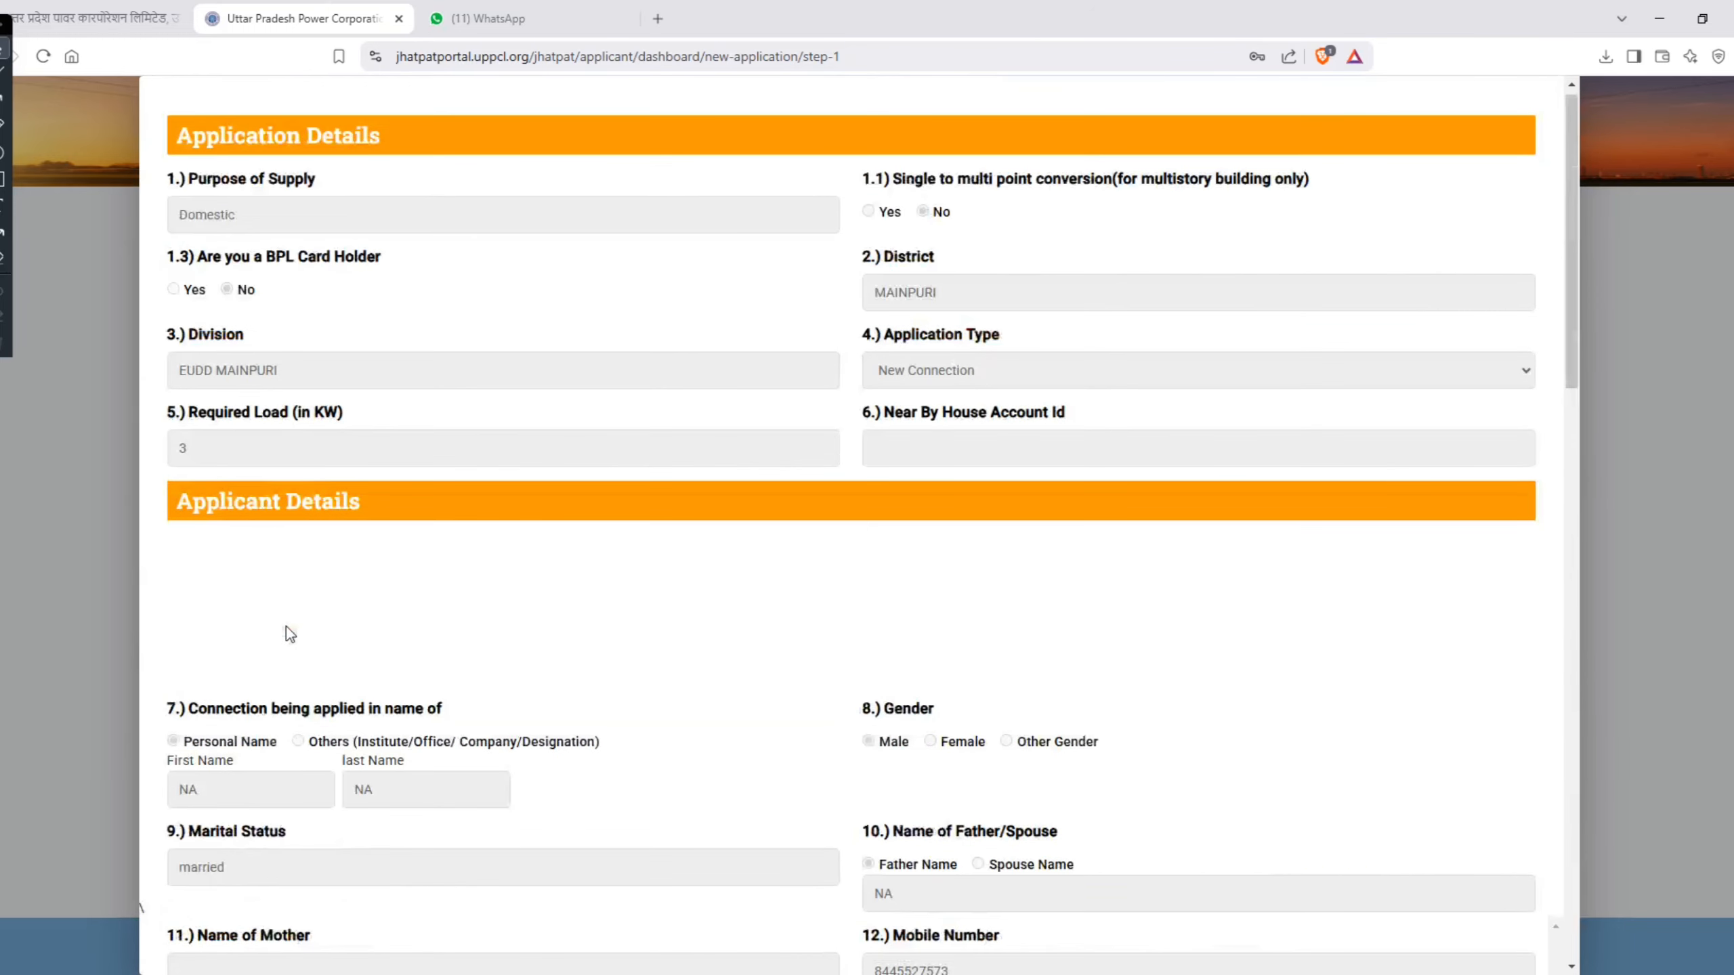